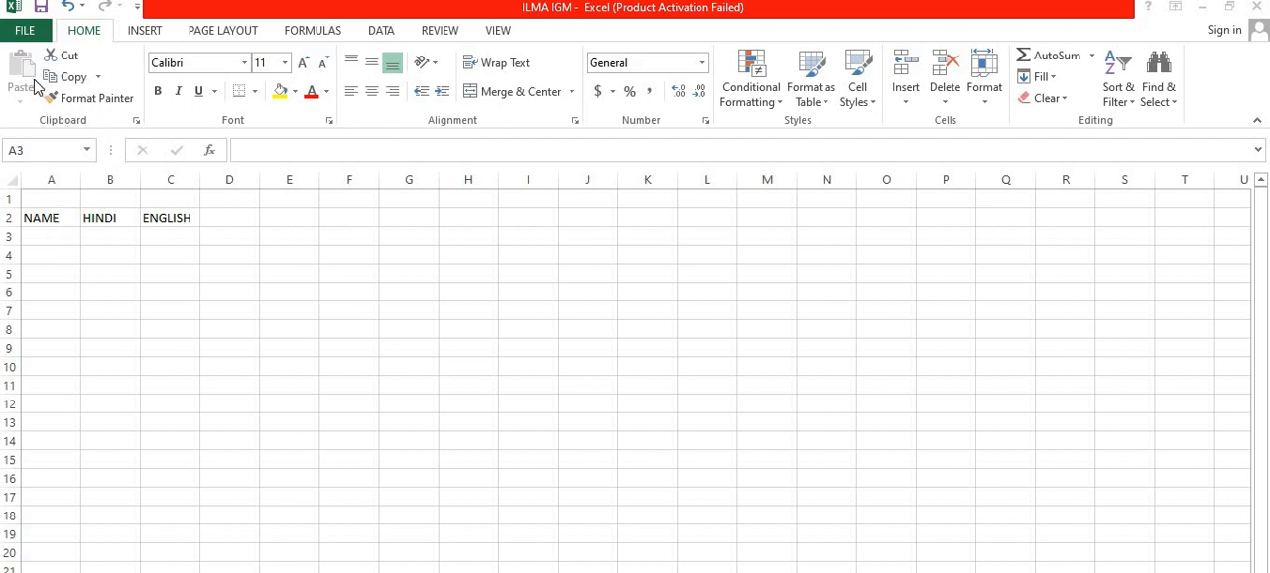
Step: Enter three students' first names under the NAME heading in cells A3 to A5
left_click(54, 237)
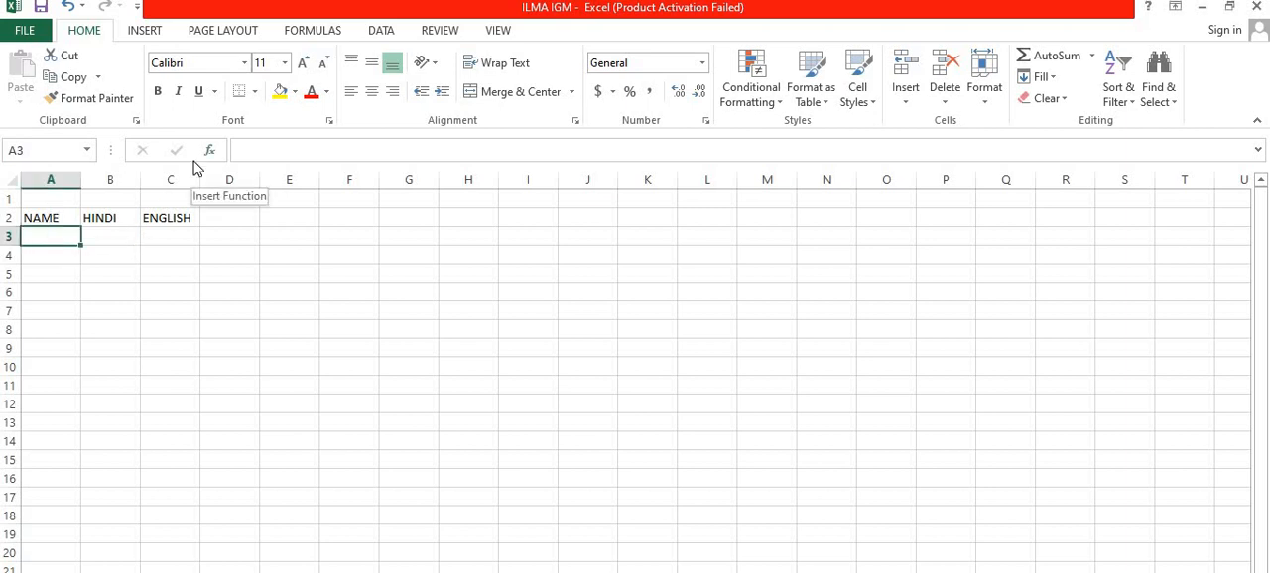
type("RA")
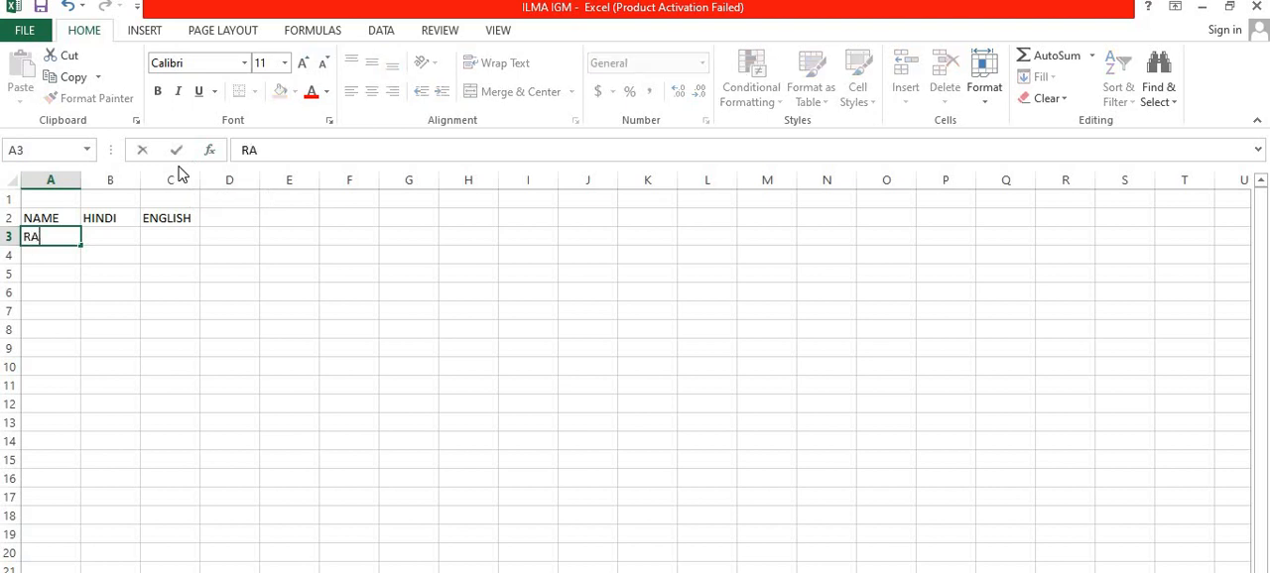
type("JESH")
key("Return")
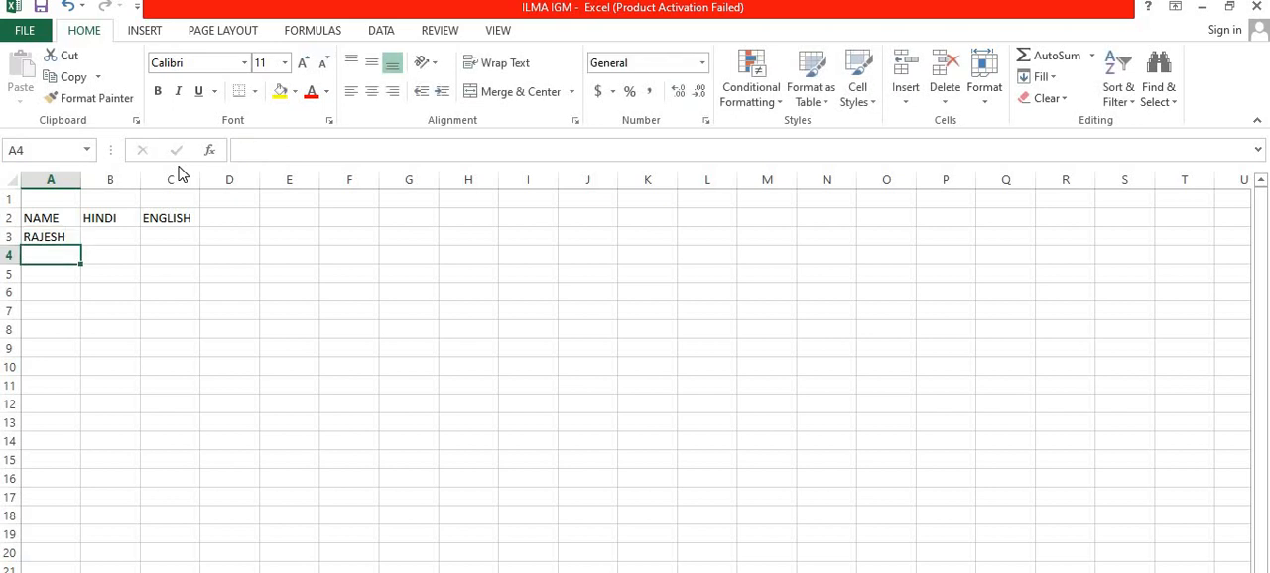
type("RA")
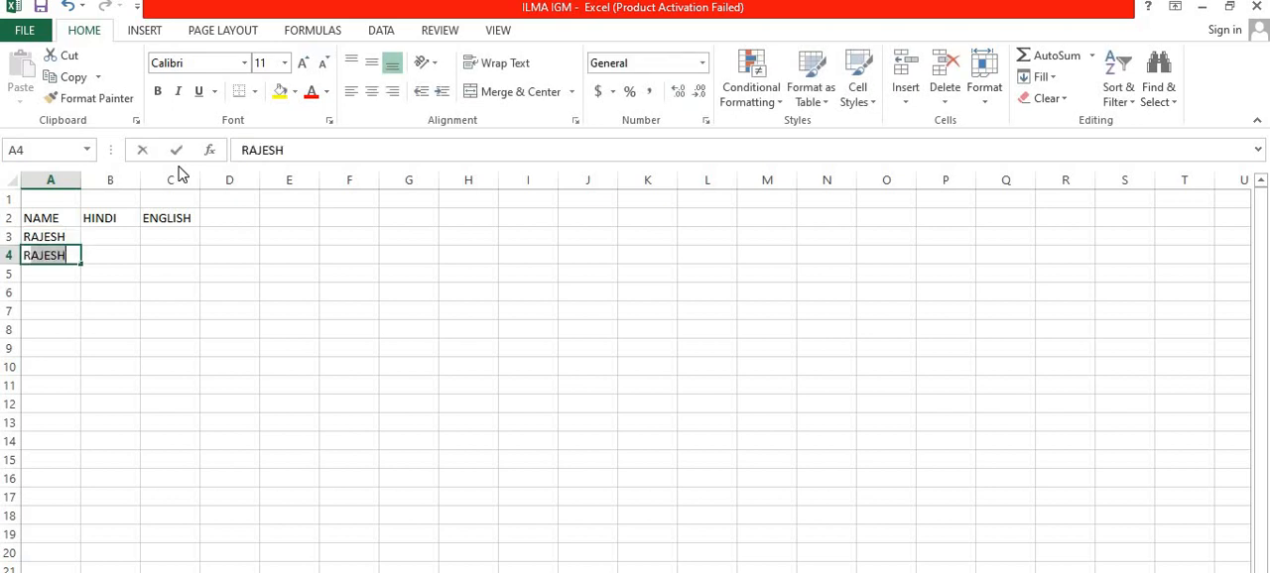
type("JIV")
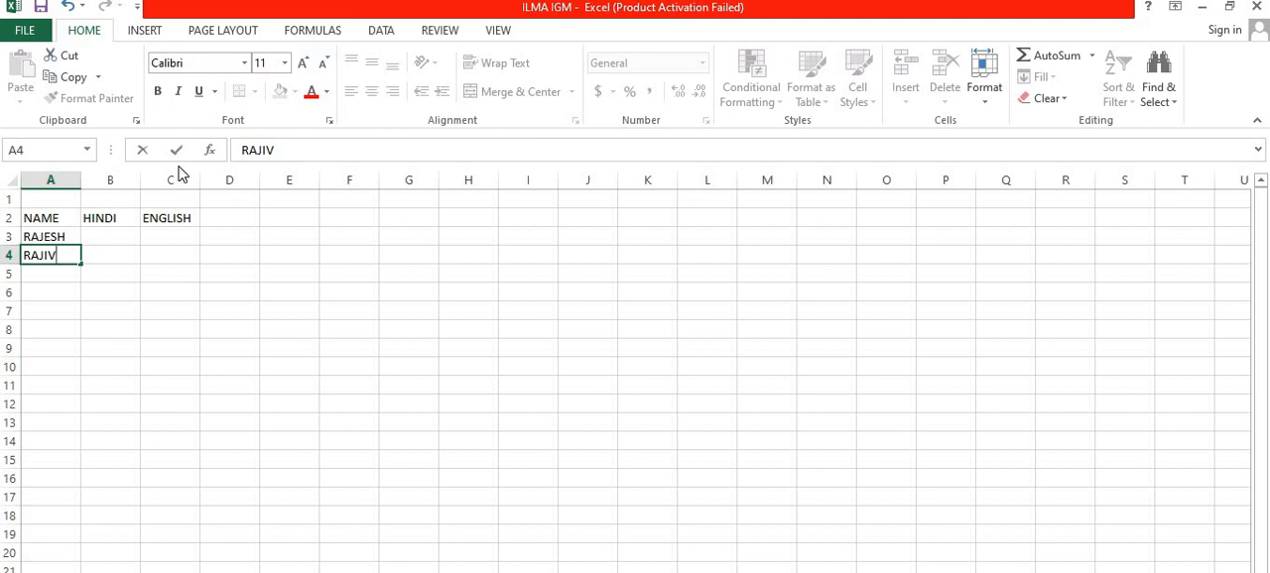
type("\\\\")
key("BackSpace")
key("BackSpace")
key("BackSpace")
key("BackSpace")
key("Return")
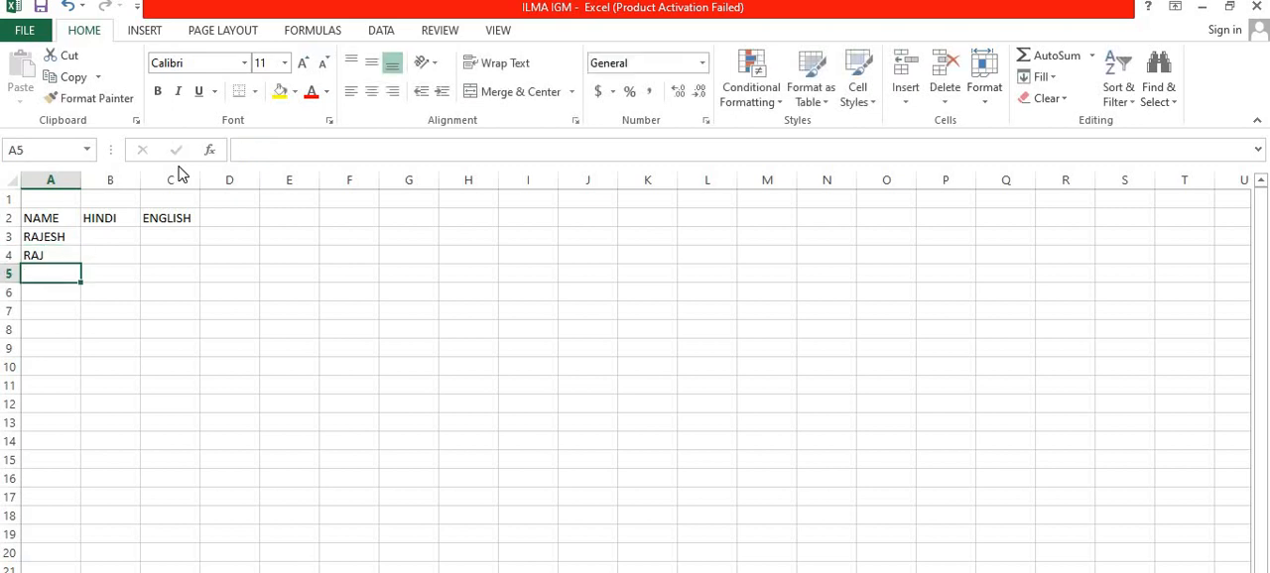
type("D")
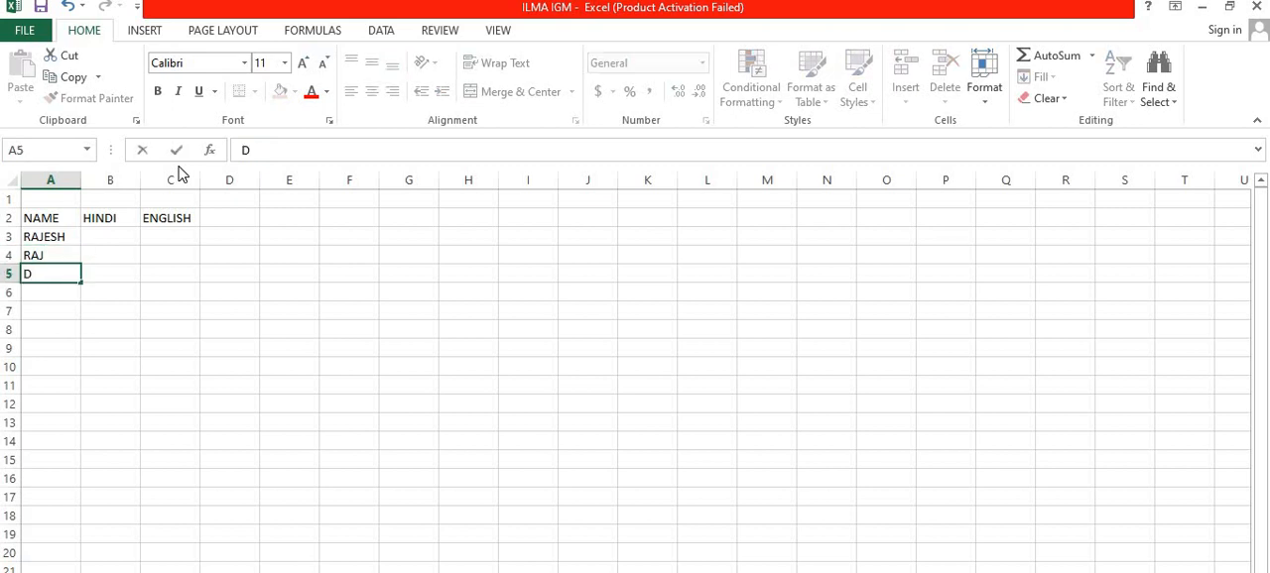
type("EV")
key("Tab")
Step: Fill in the HINDI marks 56, 63 and 64 in cells B3 to B5
key("Up")
key("Up")
key("Up")
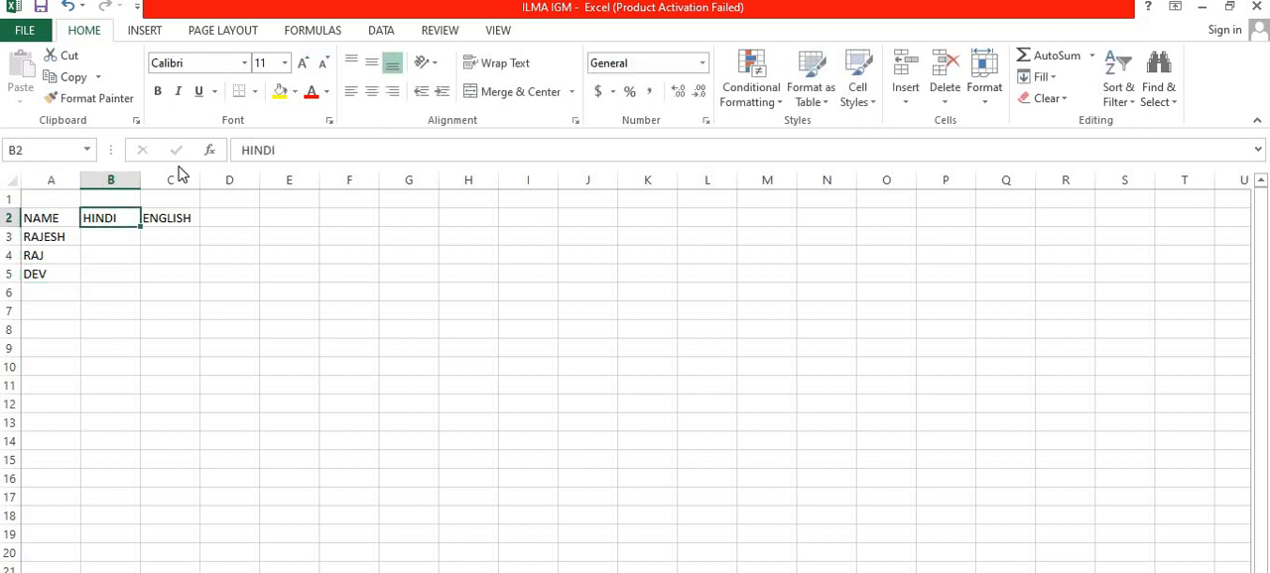
key("Down")
type("56")
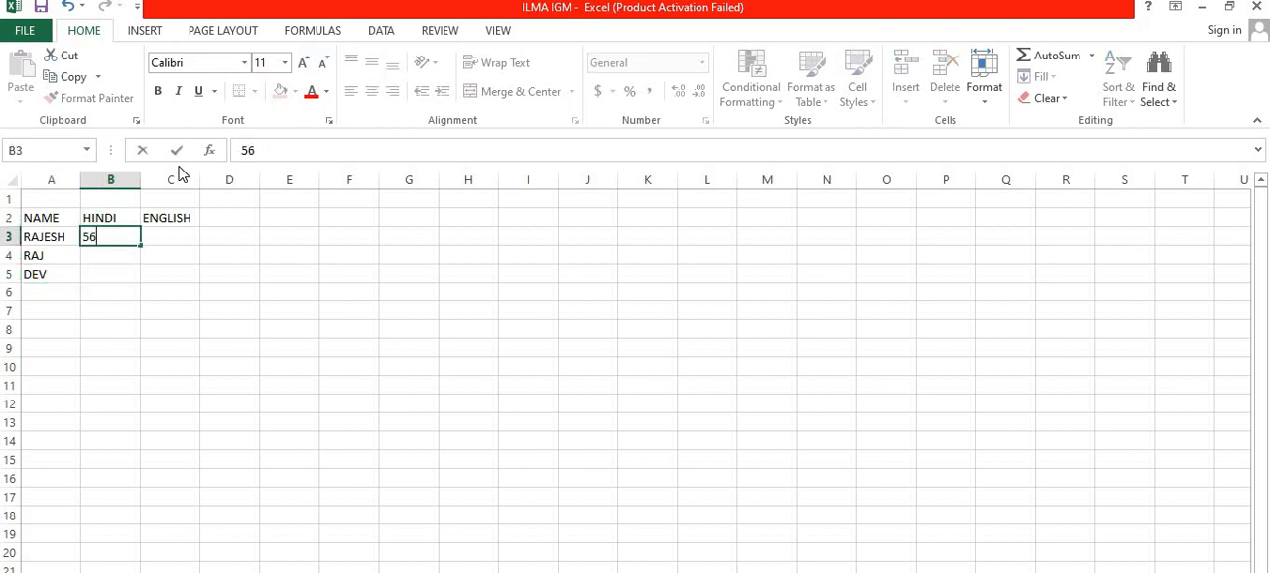
key("Return")
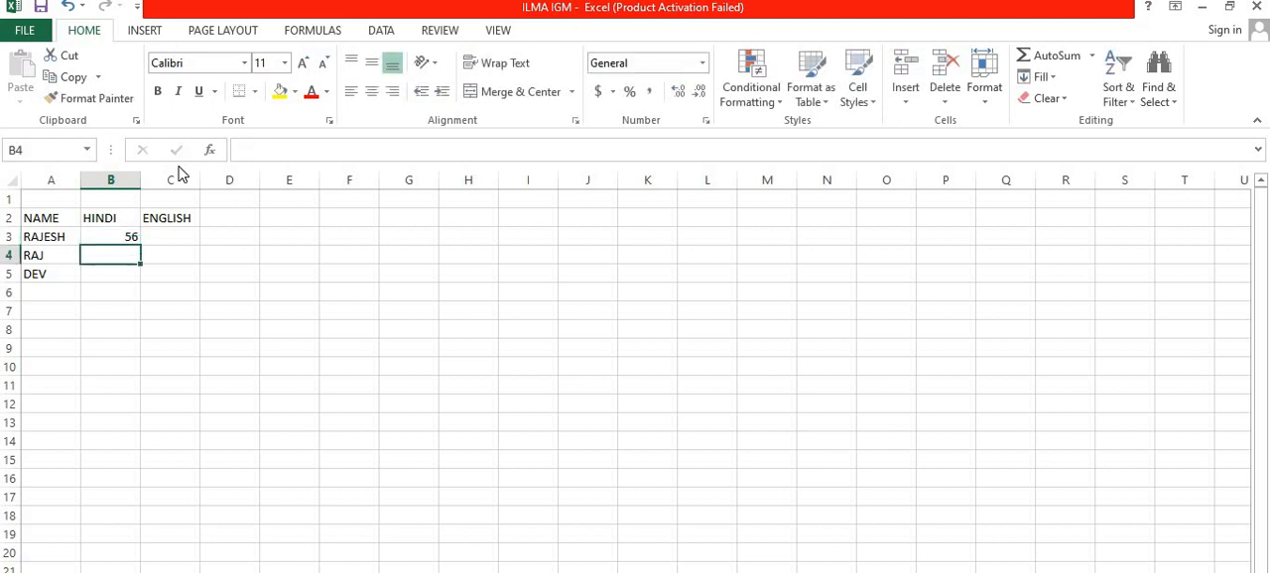
type("63")
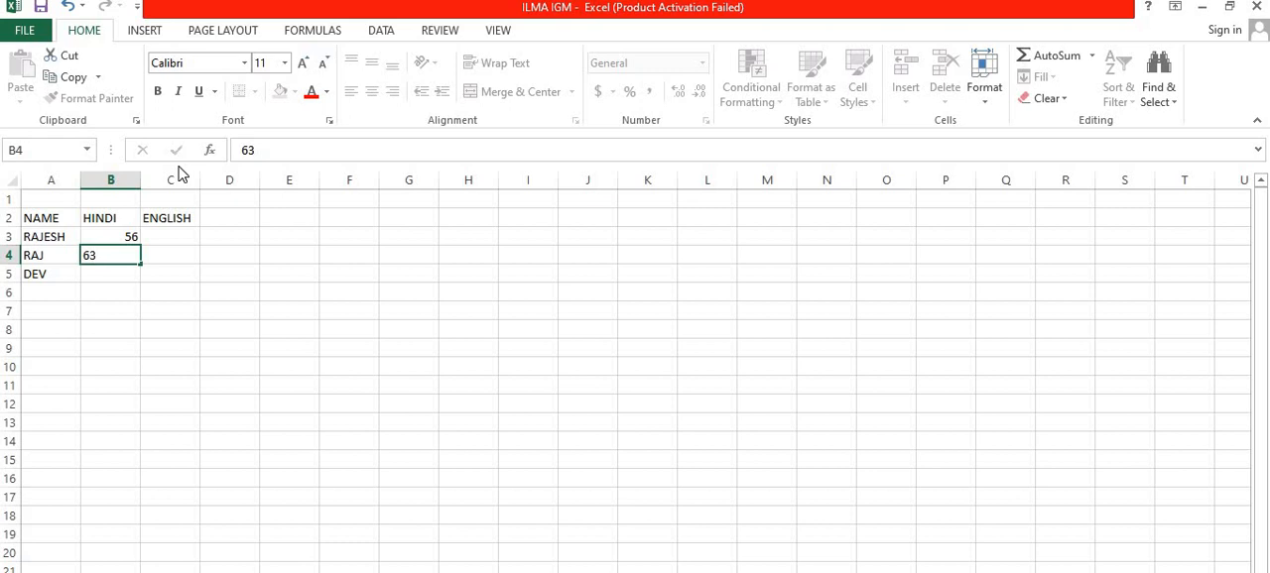
key("Return")
type("64")
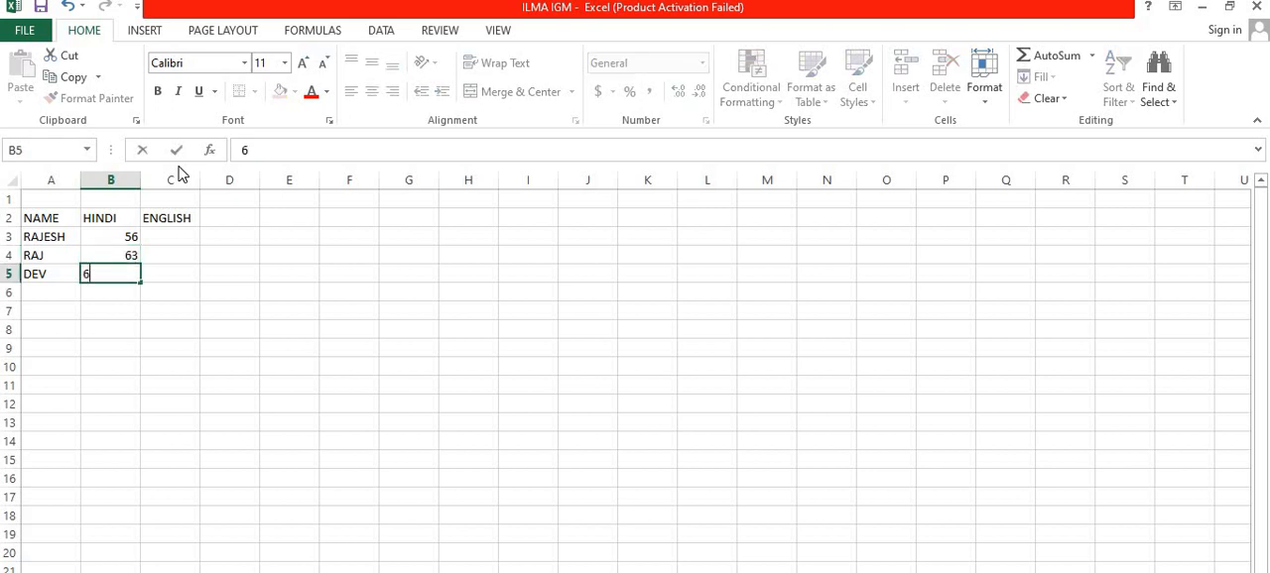
key("Right")
Step: Fill in the ENGLISH marks 75, 45 and 62 in cells C3 to C5
key("Up")
key("Up")
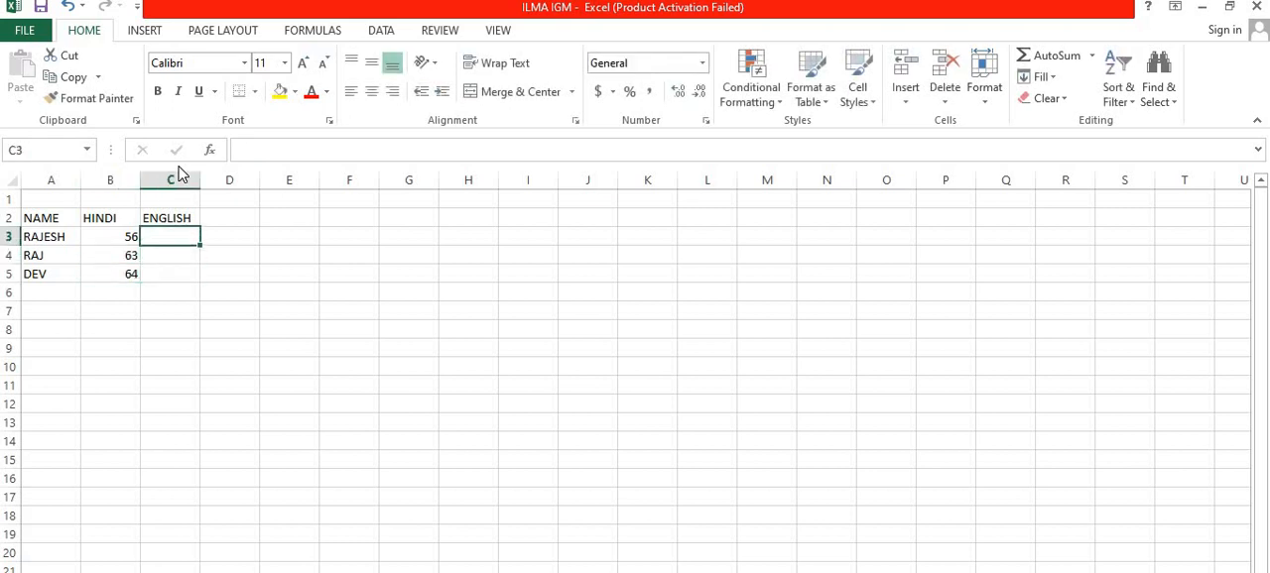
type("75")
key("Return")
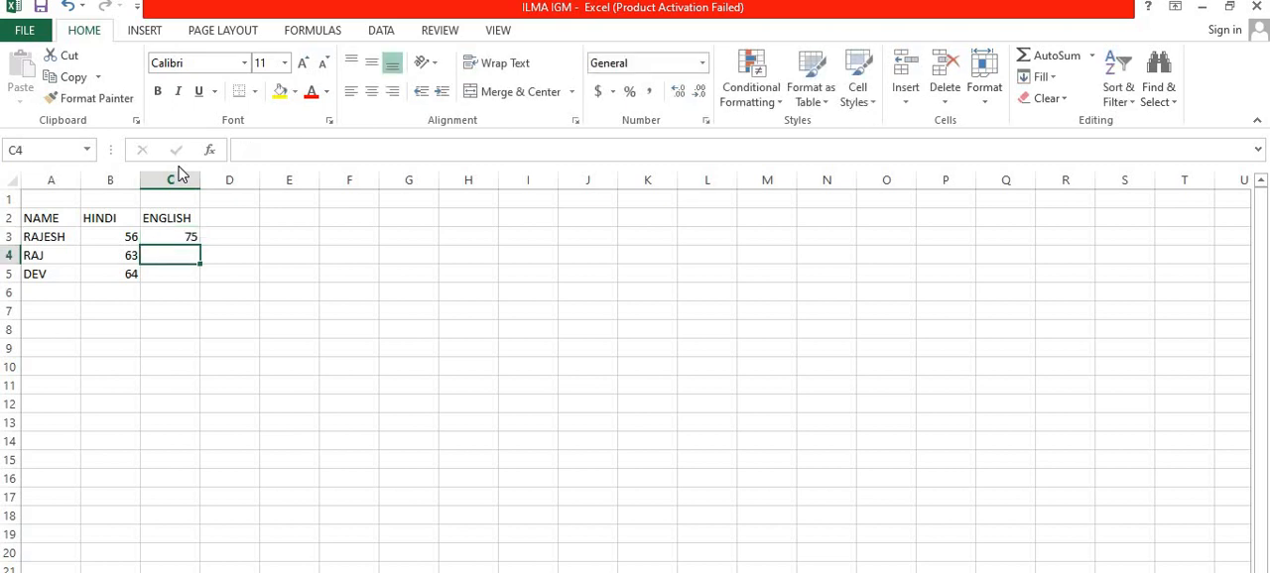
type("45")
key("Return")
type("62")
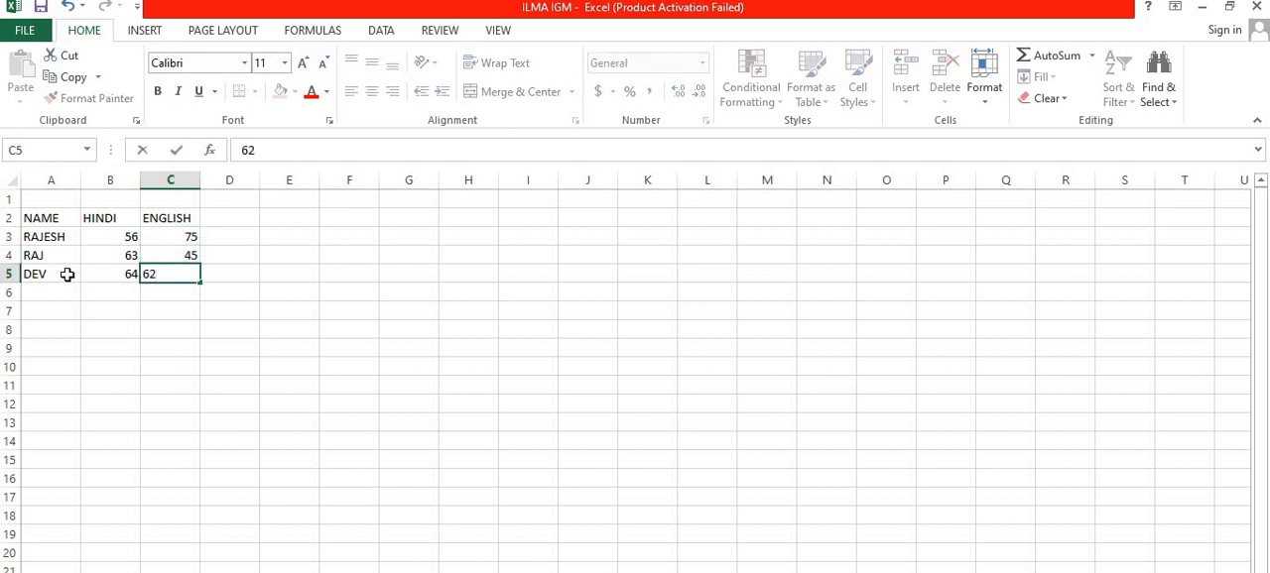
left_click(93, 292)
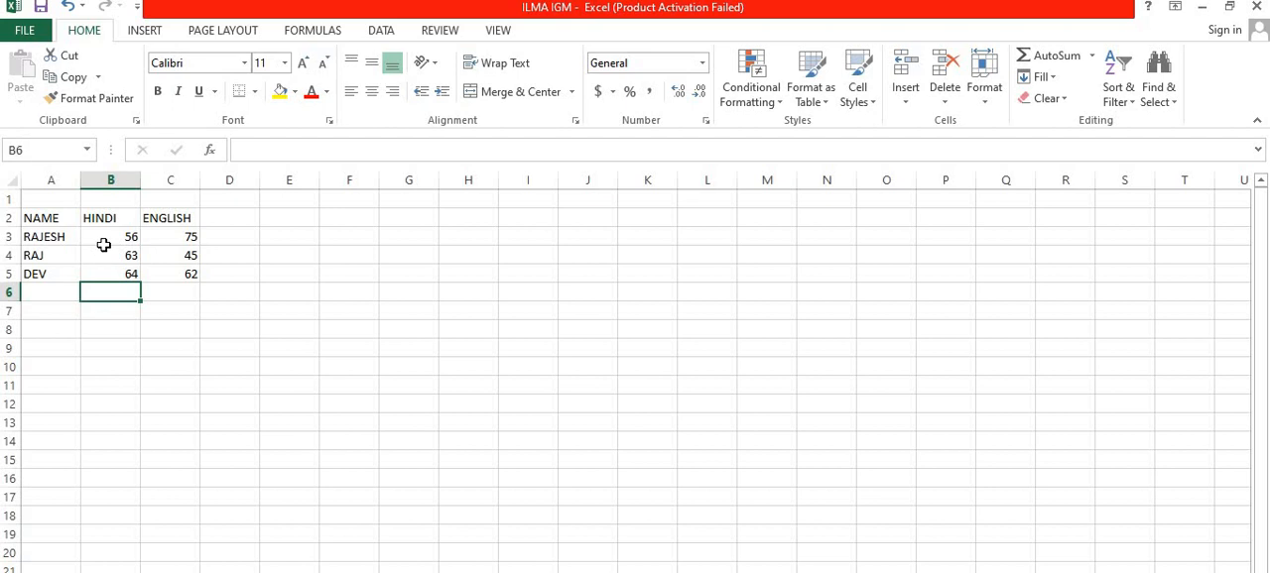
left_click(304, 235)
left_click(287, 220)
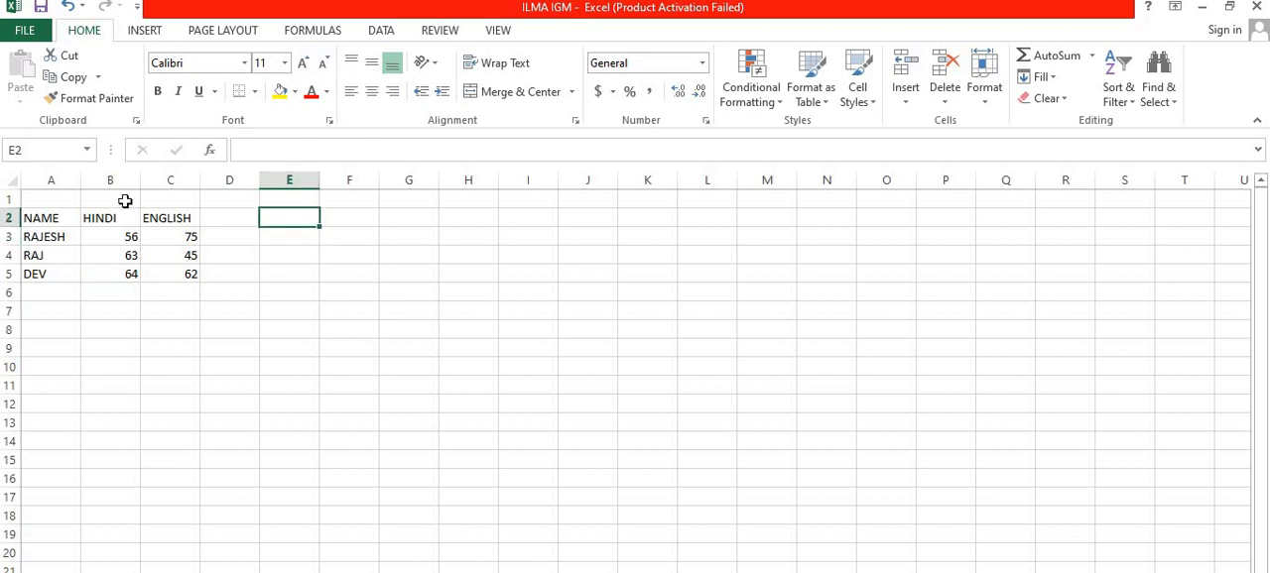
Step: Copy the marks table in A2:C5 and paste the duplicate starting at cell I4
left_click(42, 219)
left_click_drag(42, 219, 188, 276)
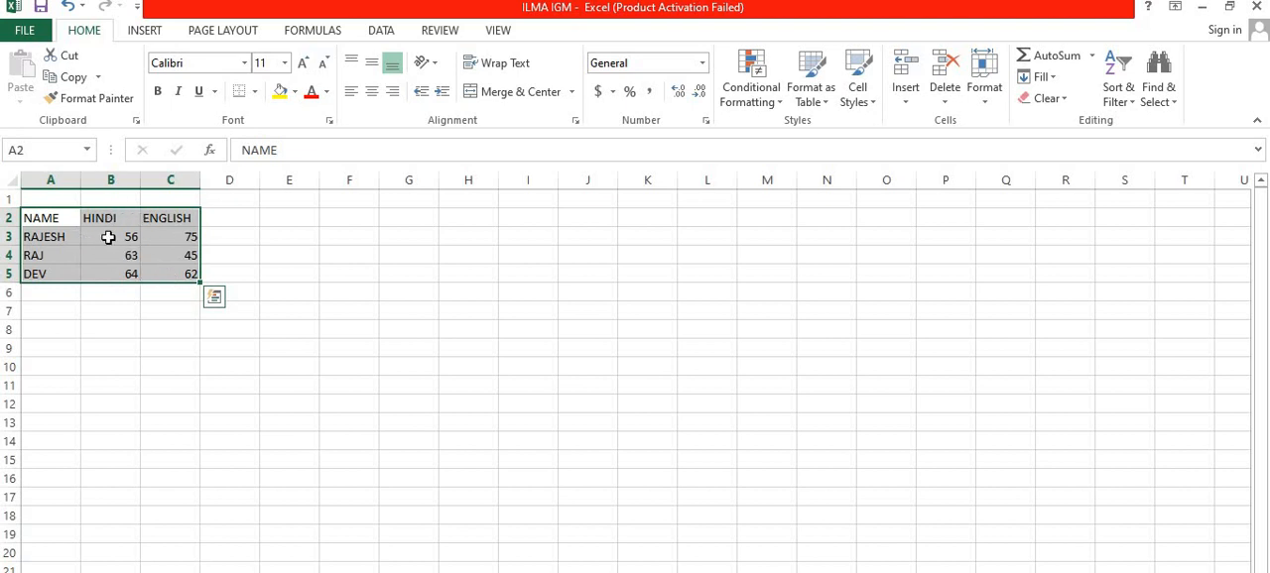
left_click(73, 79)
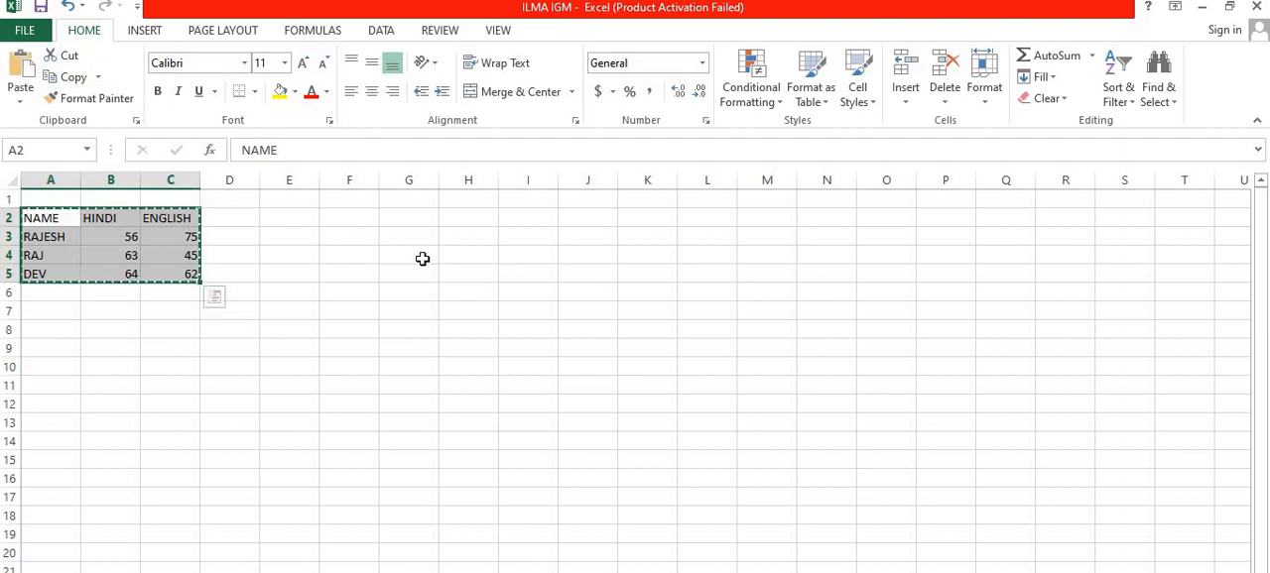
left_click(541, 254)
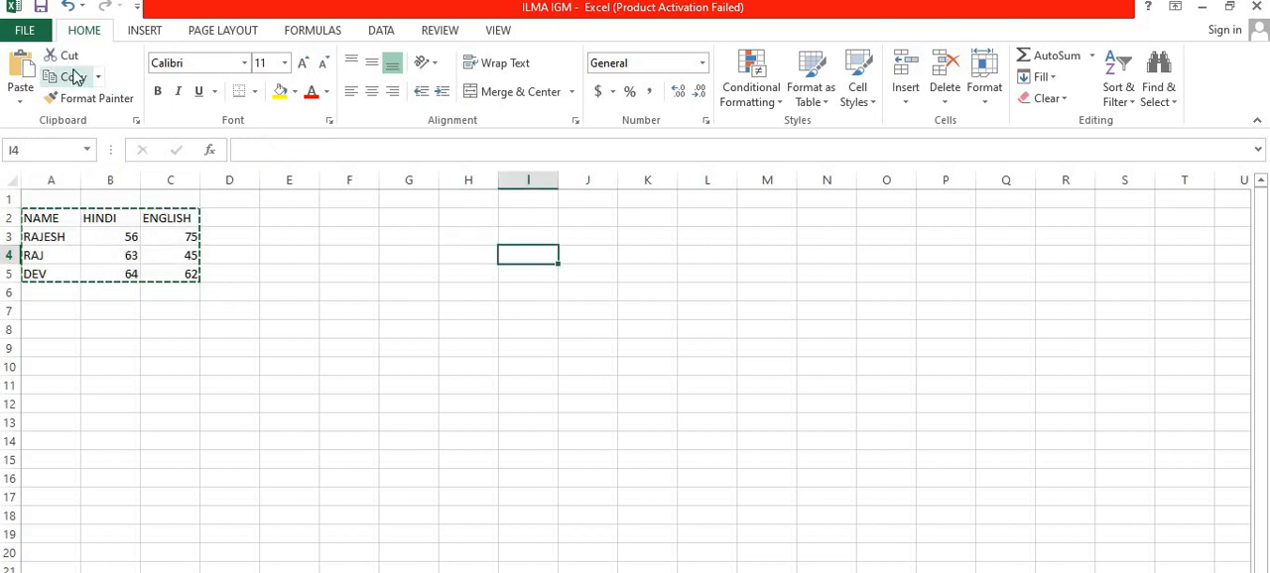
left_click(22, 88)
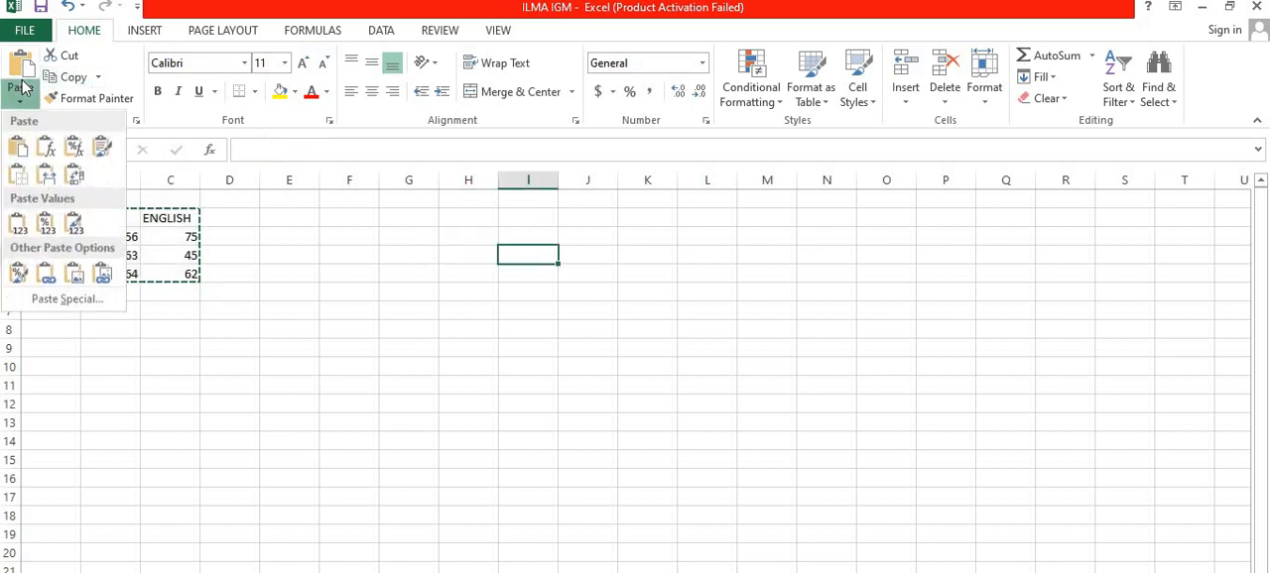
left_click(20, 85)
left_click(20, 85)
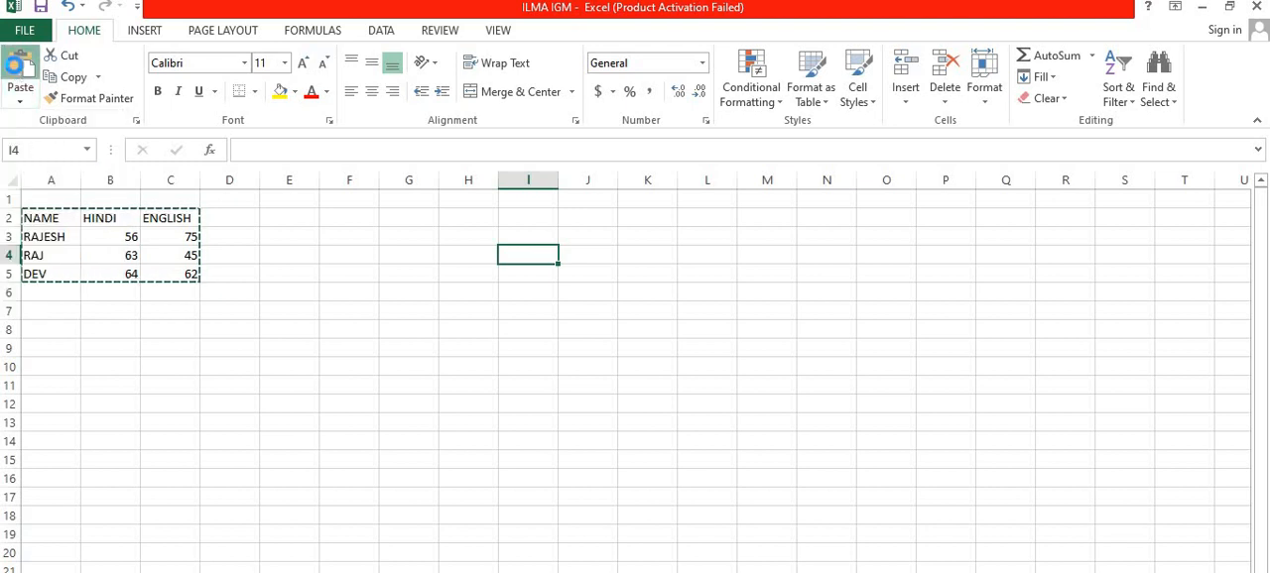
left_click(401, 364)
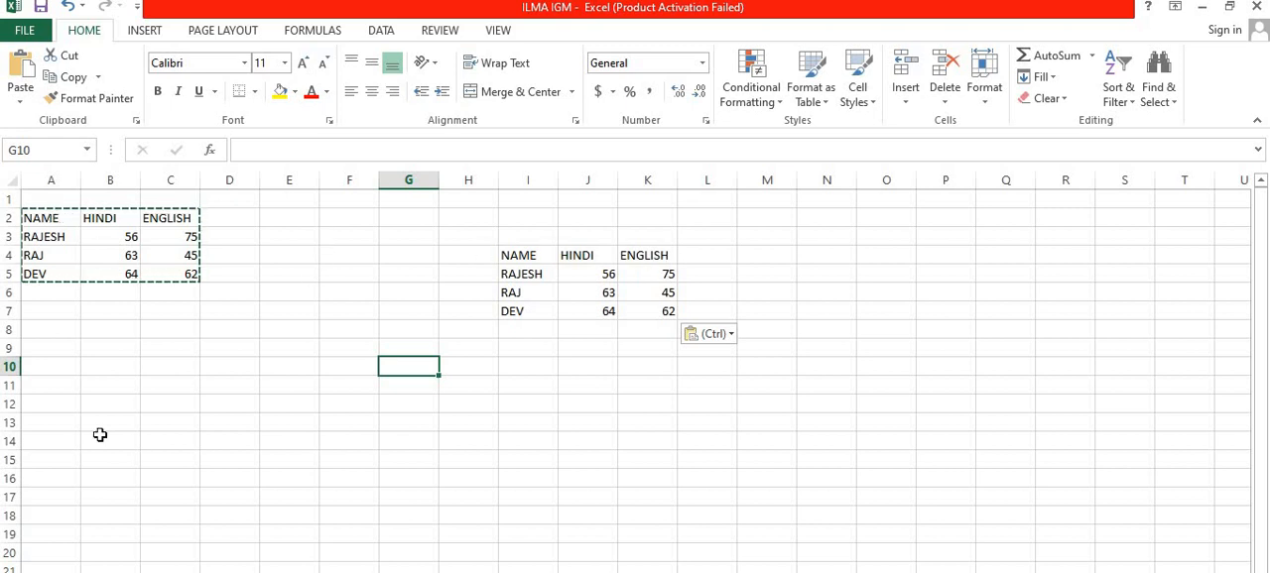
Step: Cut the original marks table in A2:C5 and paste it one row higher, starting at cell A1
left_click_drag(36, 226, 187, 275)
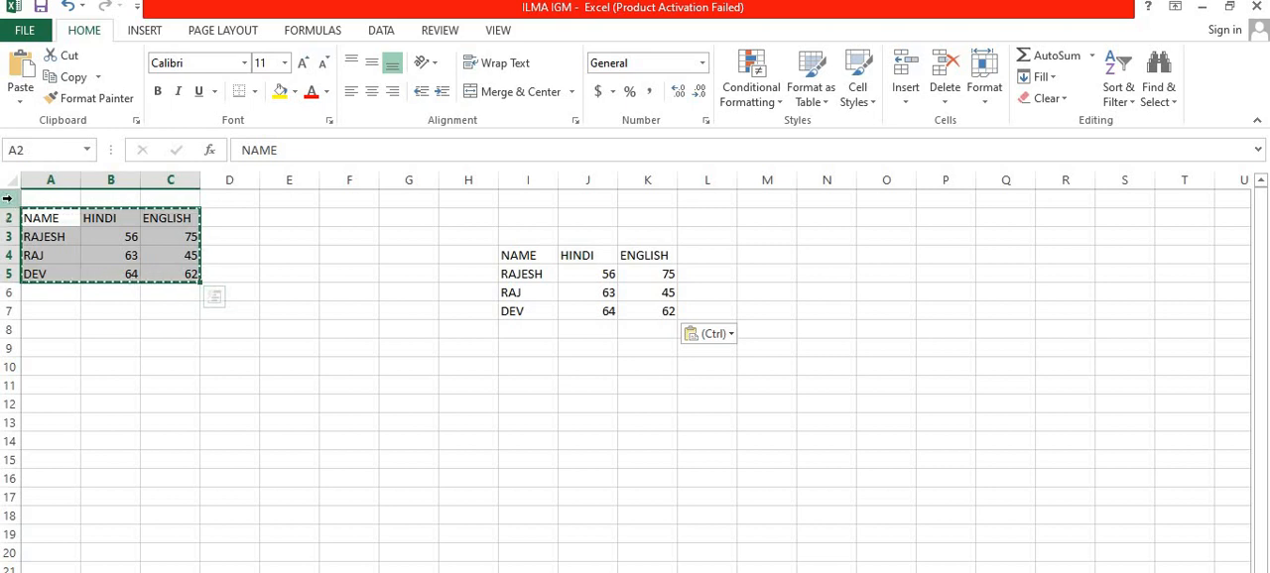
left_click(68, 54)
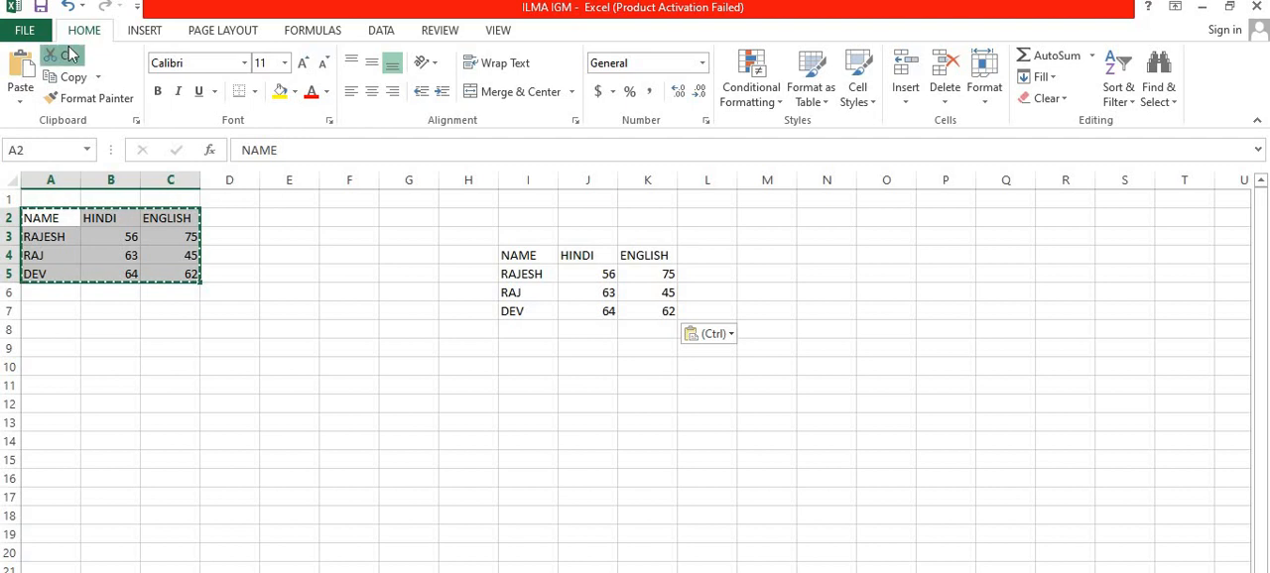
left_click(48, 198)
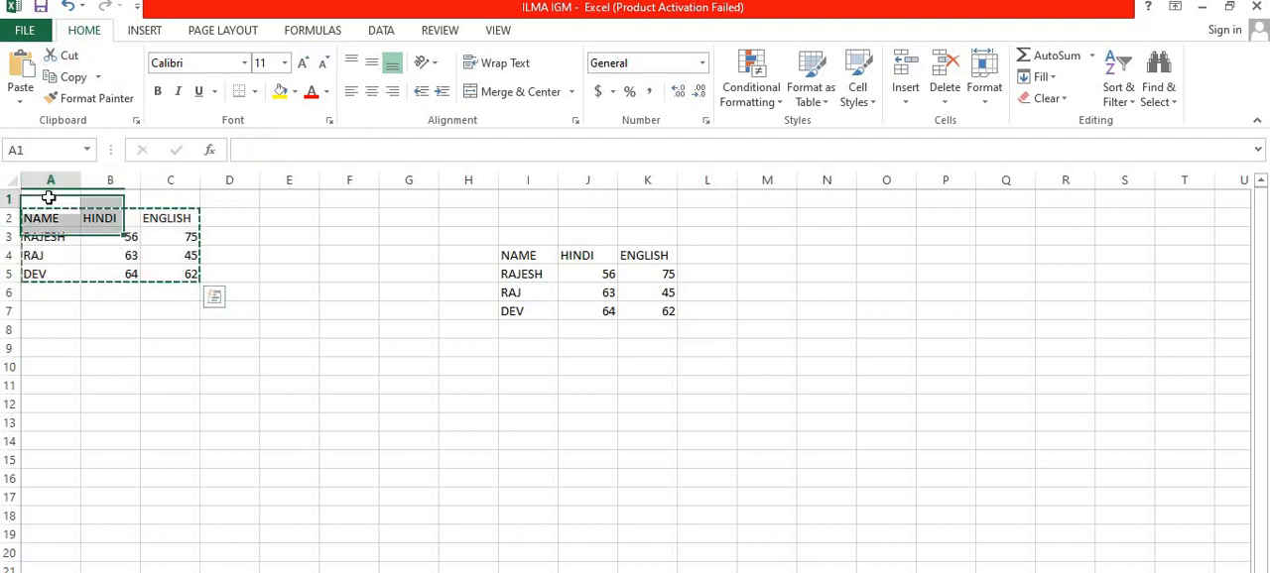
left_click(24, 80)
left_click(130, 289)
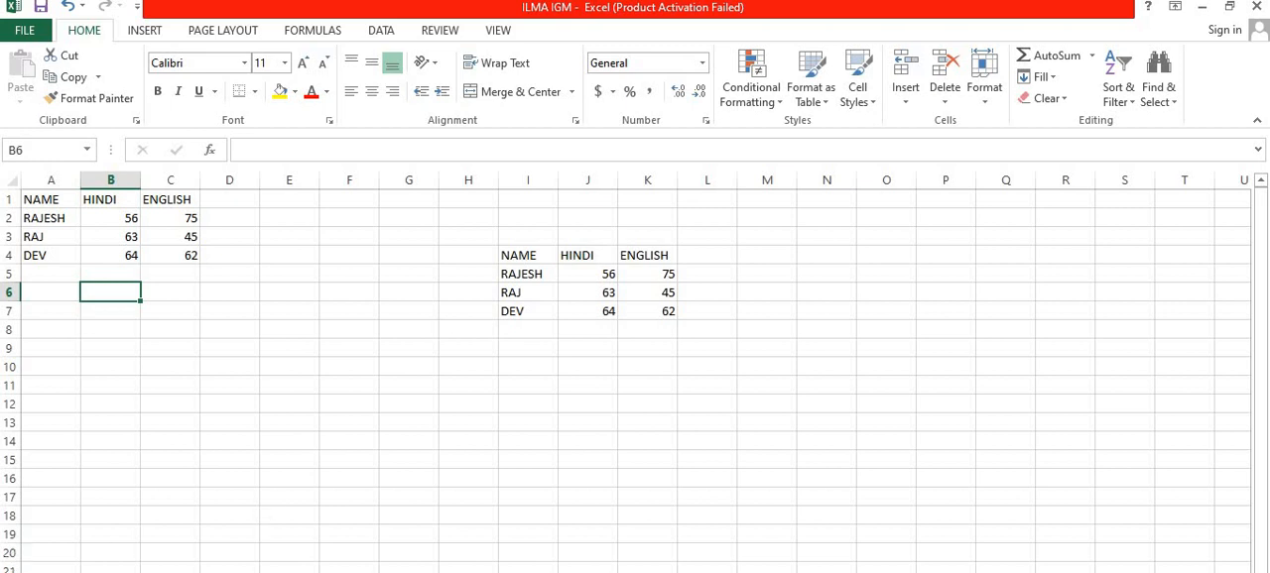
Step: Change the font of the table headings in A1:C1 to Calisto MT
key("alt+Tab")
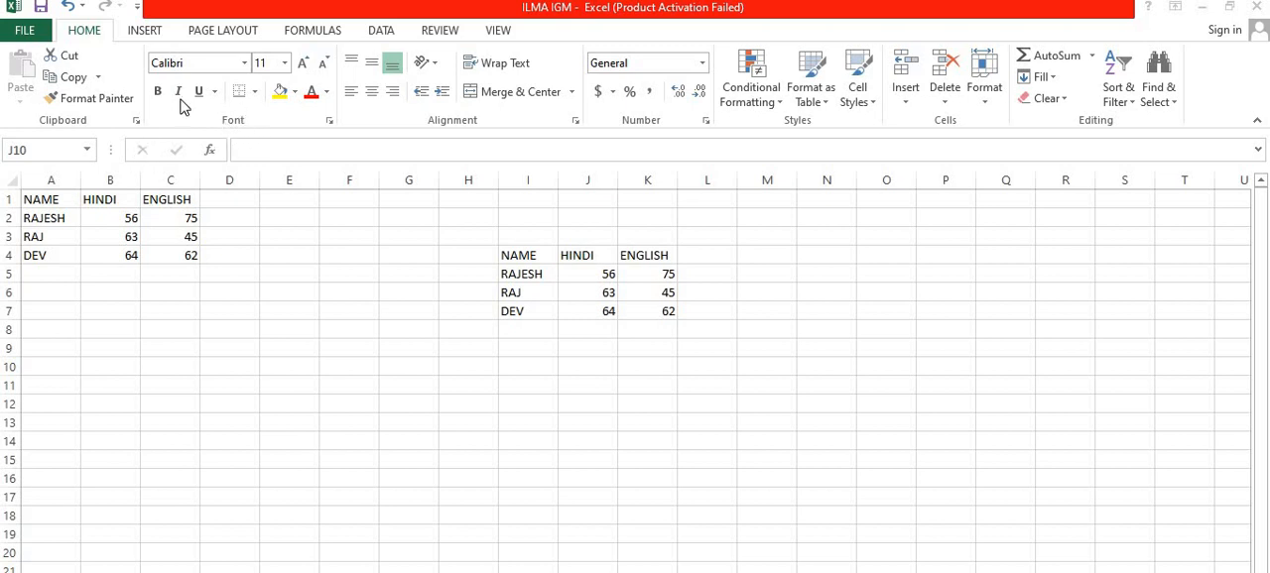
left_click(47, 196)
left_click_drag(73, 203, 174, 199)
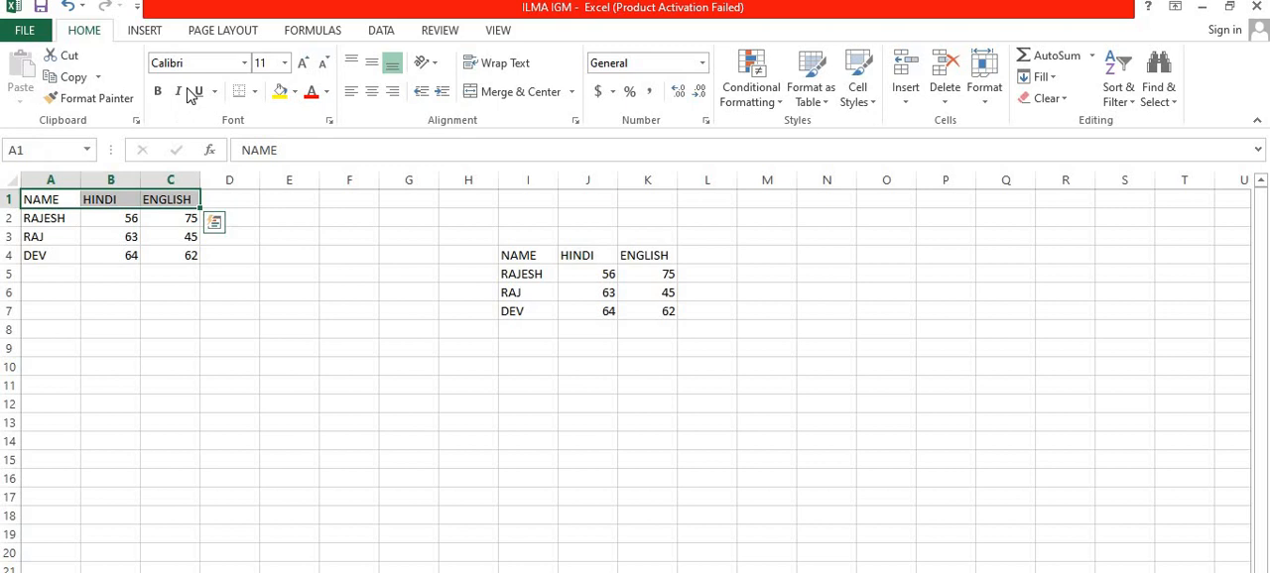
left_click(247, 69)
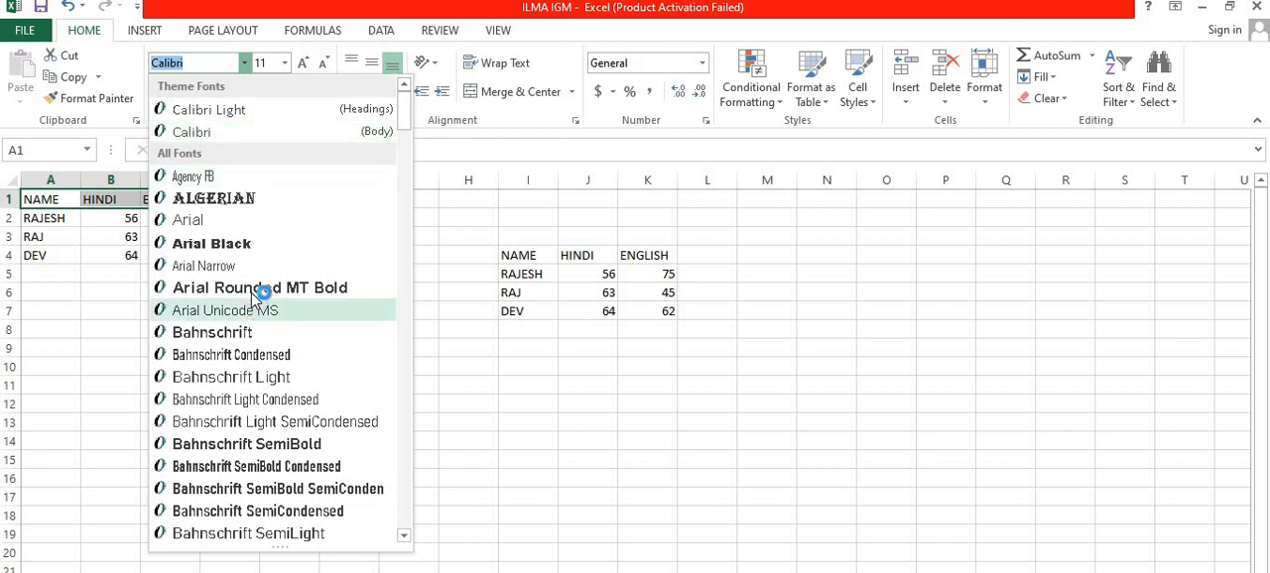
scroll(256, 298, "down", 6)
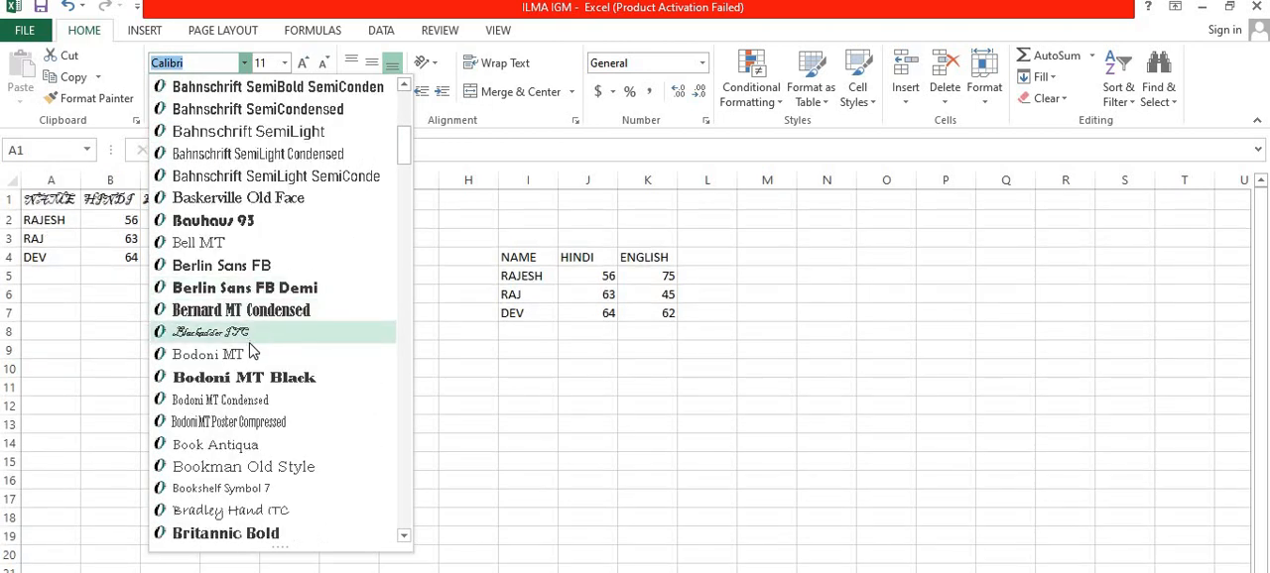
scroll(251, 357, "down", 1)
scroll(251, 359, "down", 2)
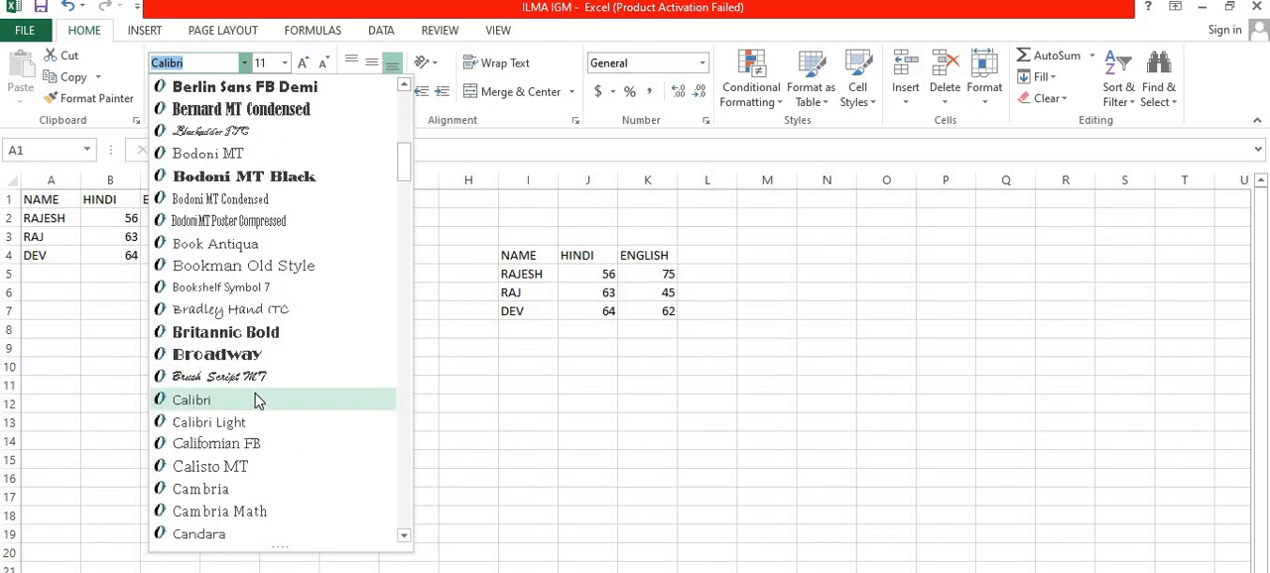
left_click(268, 466)
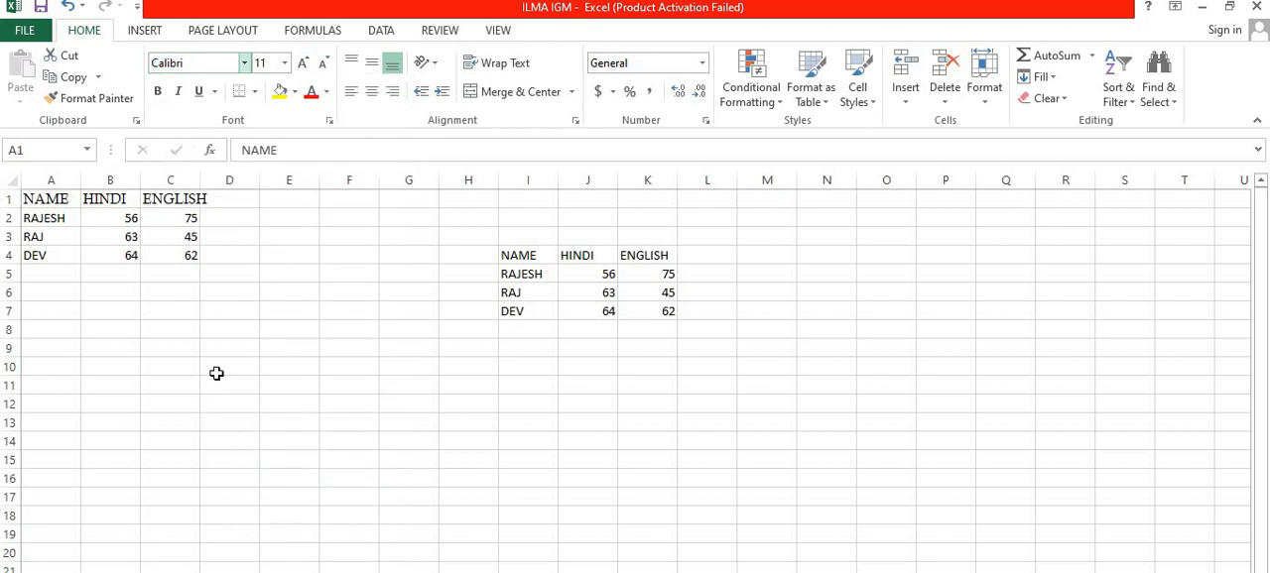
left_click(138, 365)
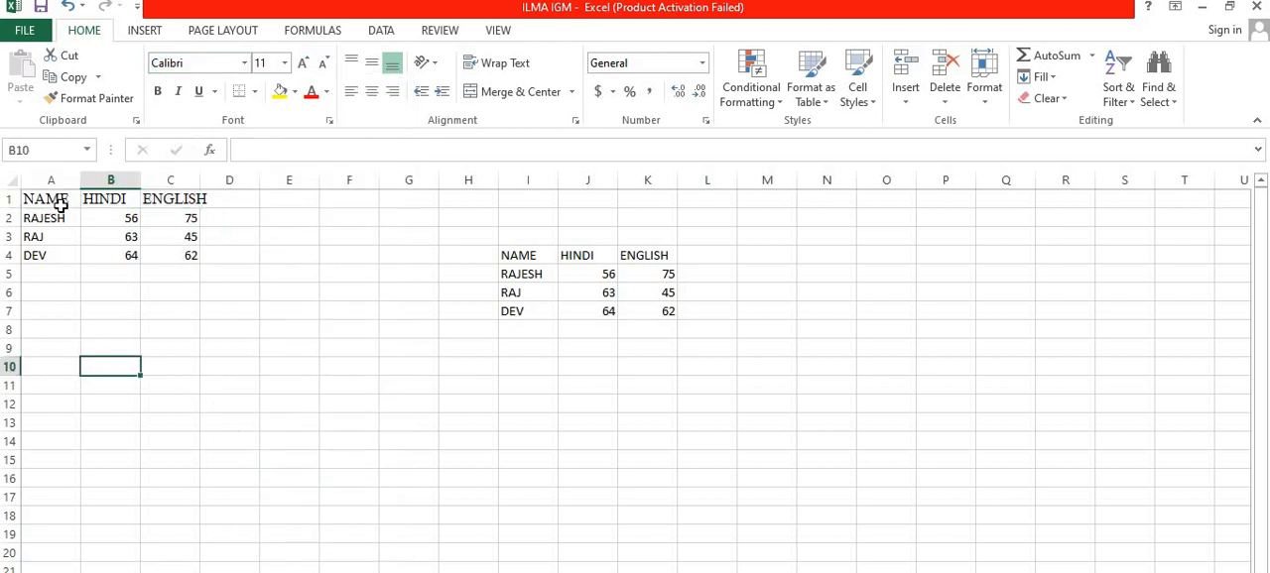
Step: Increase the font size of the table headings in A1:C1 to 14
left_click_drag(59, 201, 176, 201)
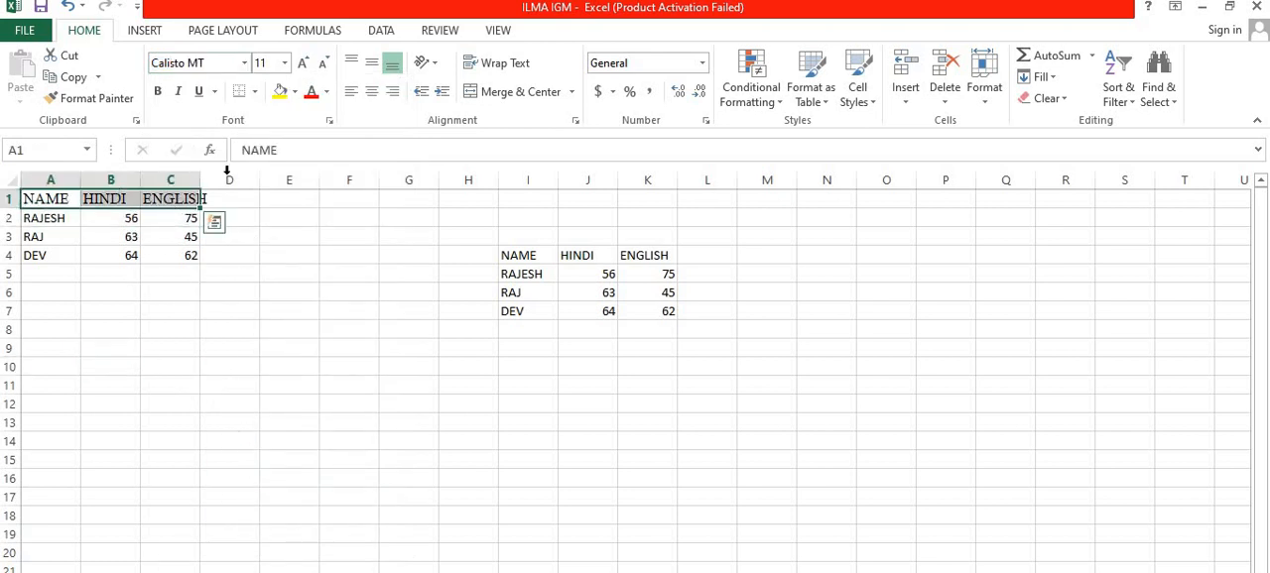
left_click(285, 65)
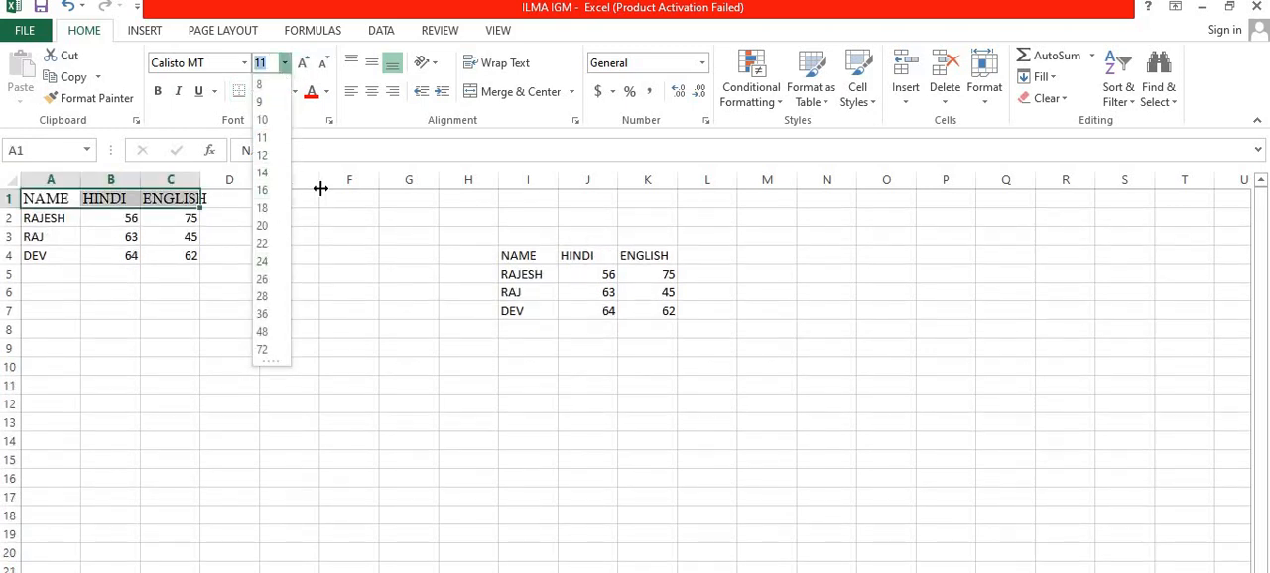
key("Escape")
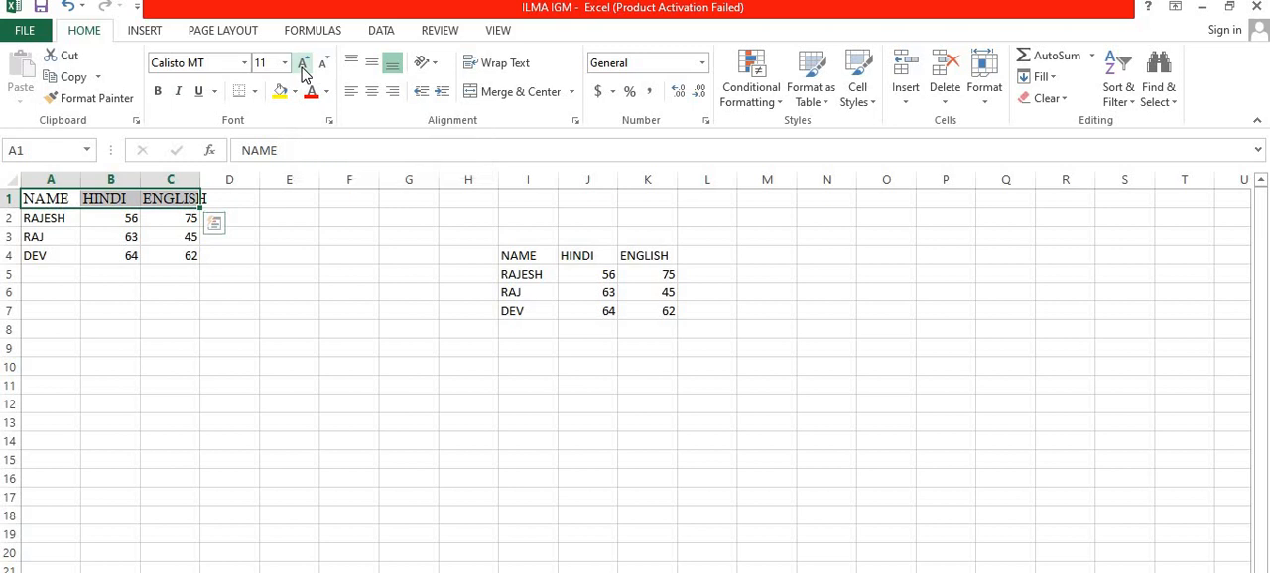
left_click(304, 66)
left_click(303, 65)
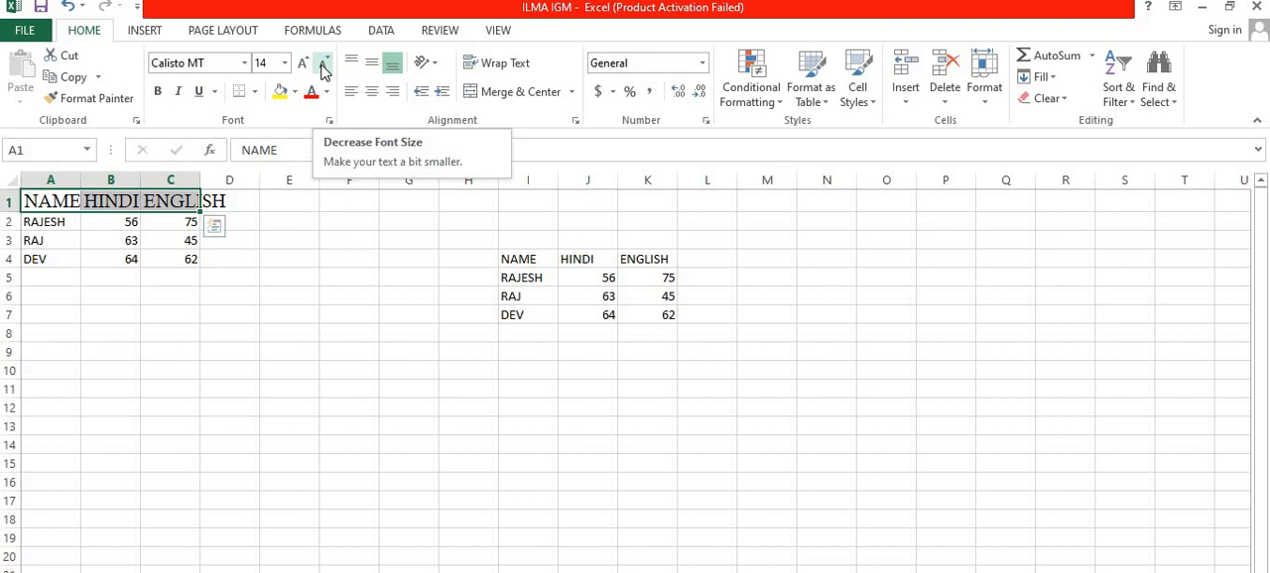
Step: Decrease the font size of the headings in A1:C1 to 9
left_click(323, 66)
left_click(323, 65)
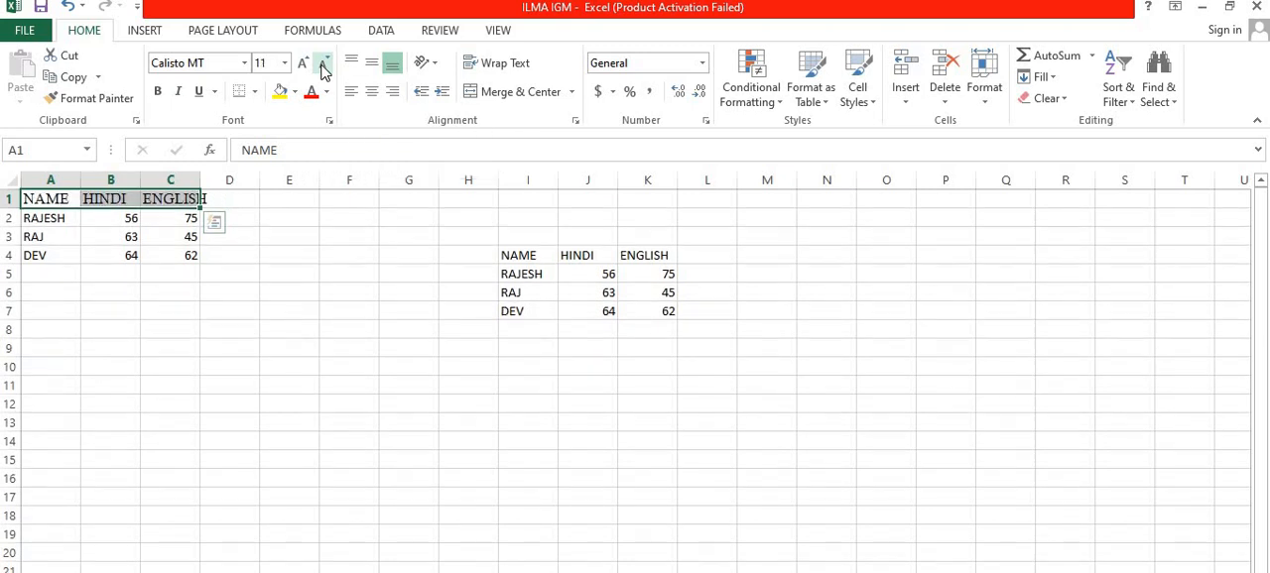
left_click(323, 66)
left_click(323, 66)
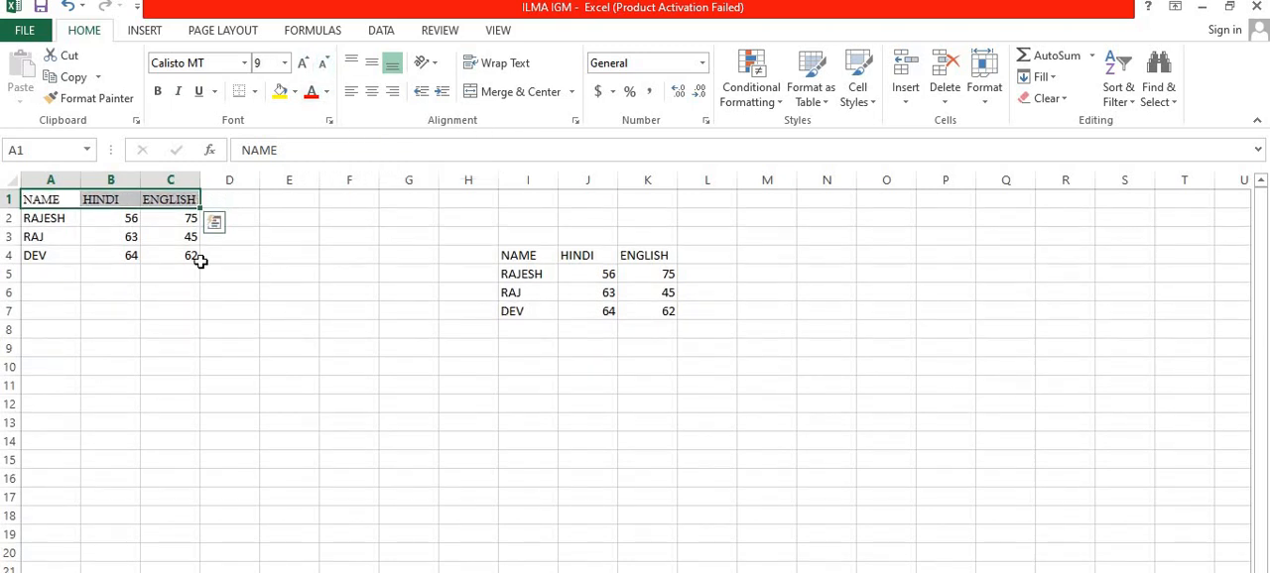
Step: Make the table headings in A1:C1 bold
left_click(75, 236)
left_click_drag(45, 202, 178, 193)
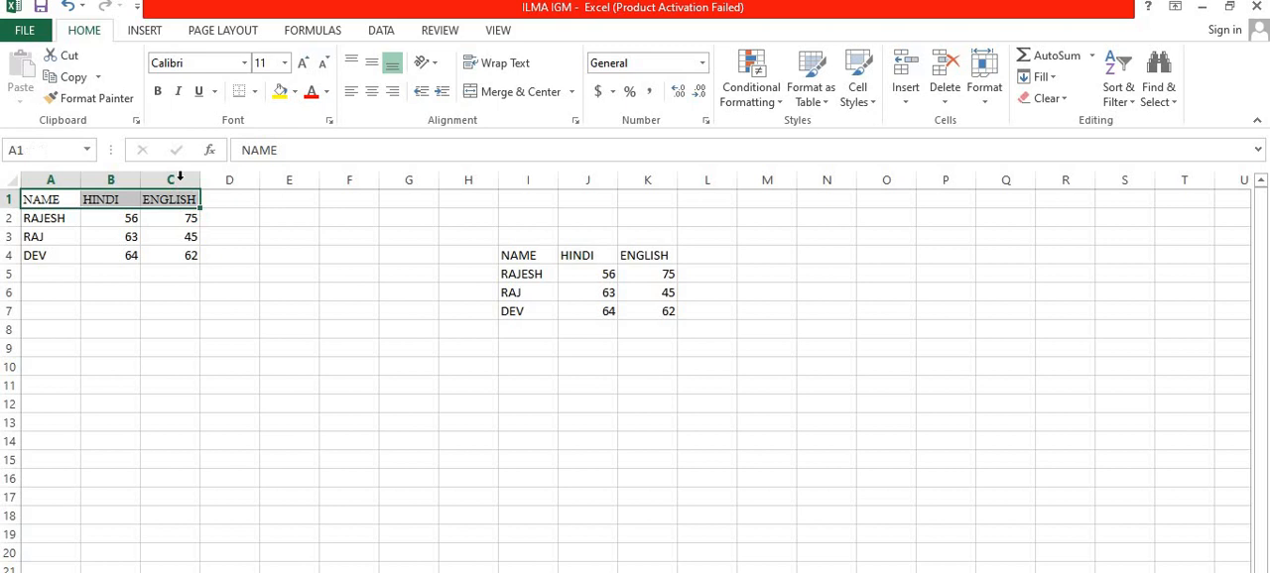
left_click(158, 93)
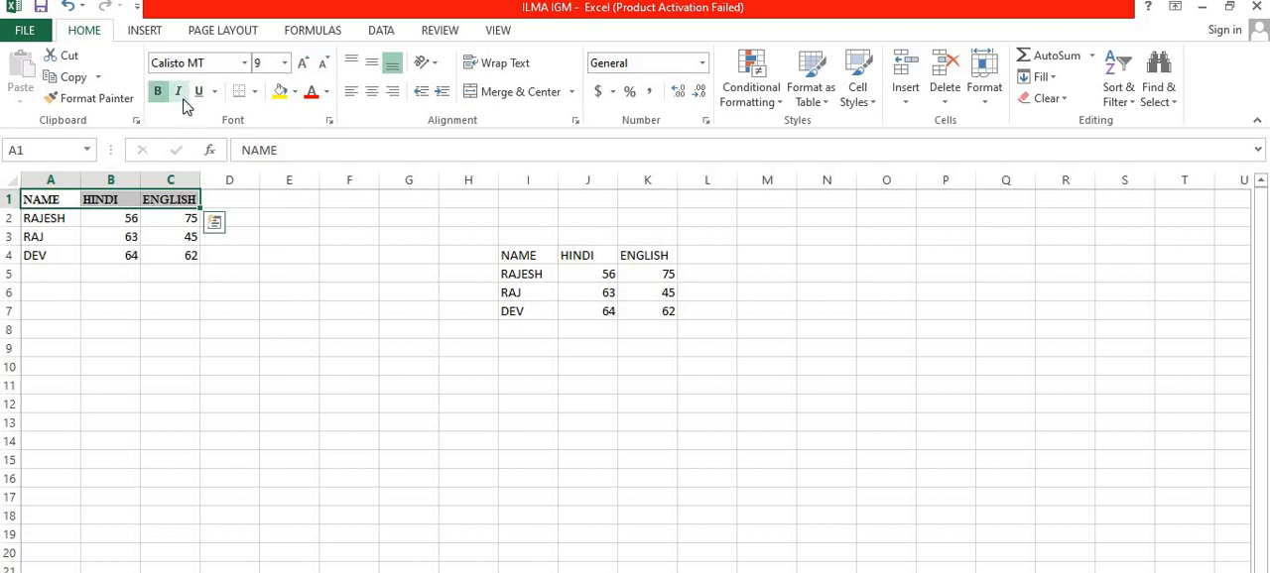
Step: Try italic, underline and double underline on the headings in A1:C1, removing these styles again
left_click(180, 97)
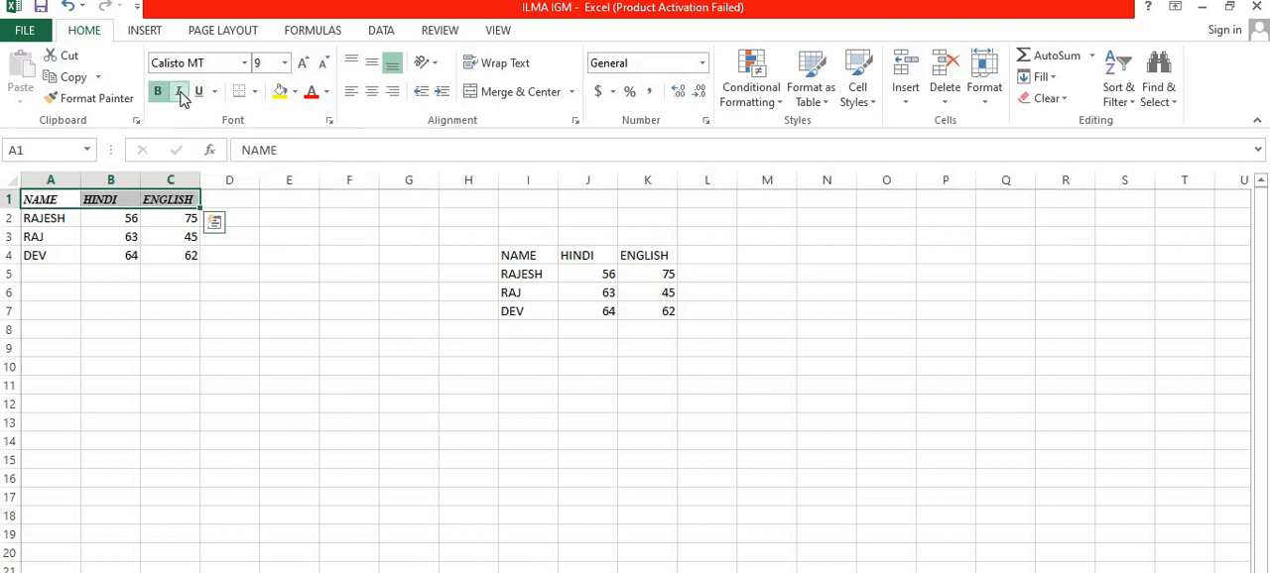
left_click(181, 98)
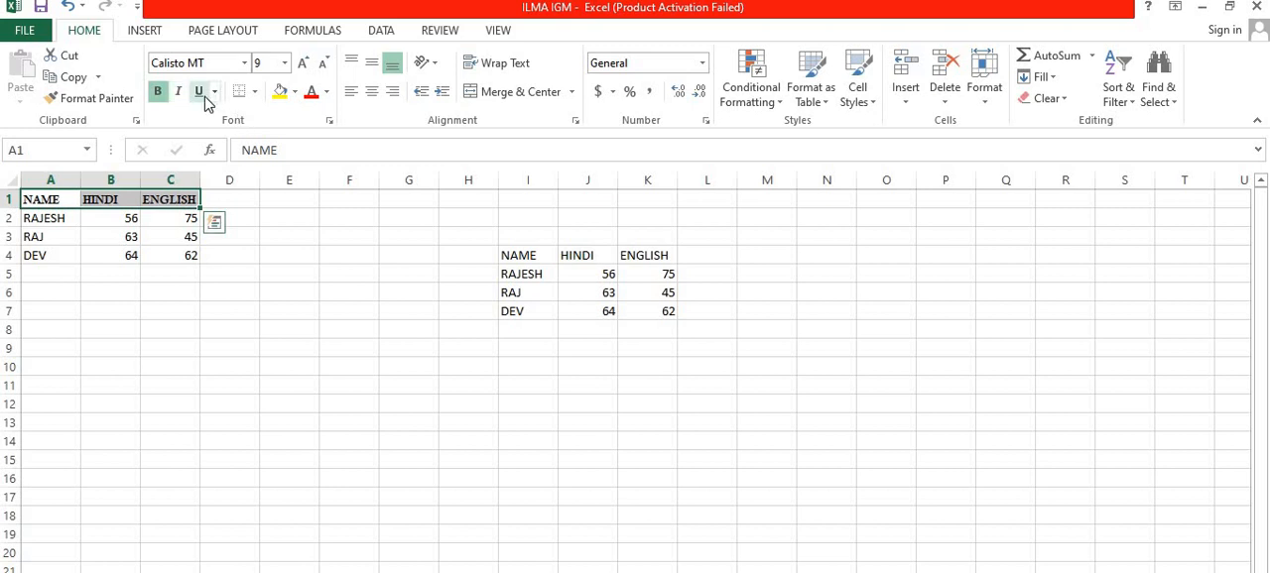
left_click(201, 95)
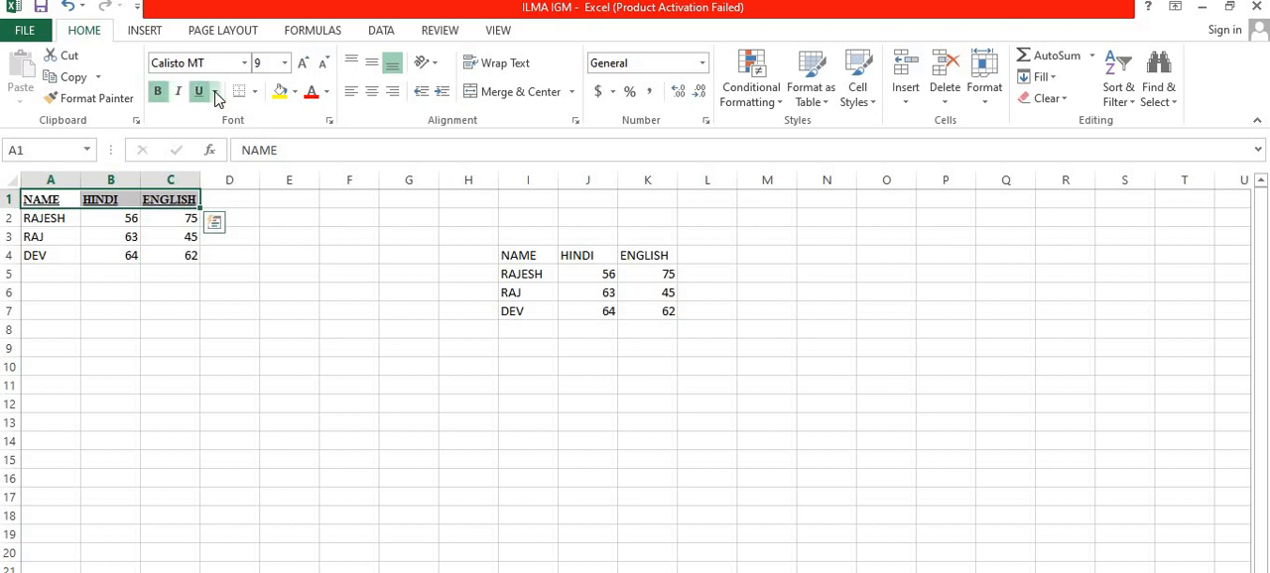
left_click(214, 91)
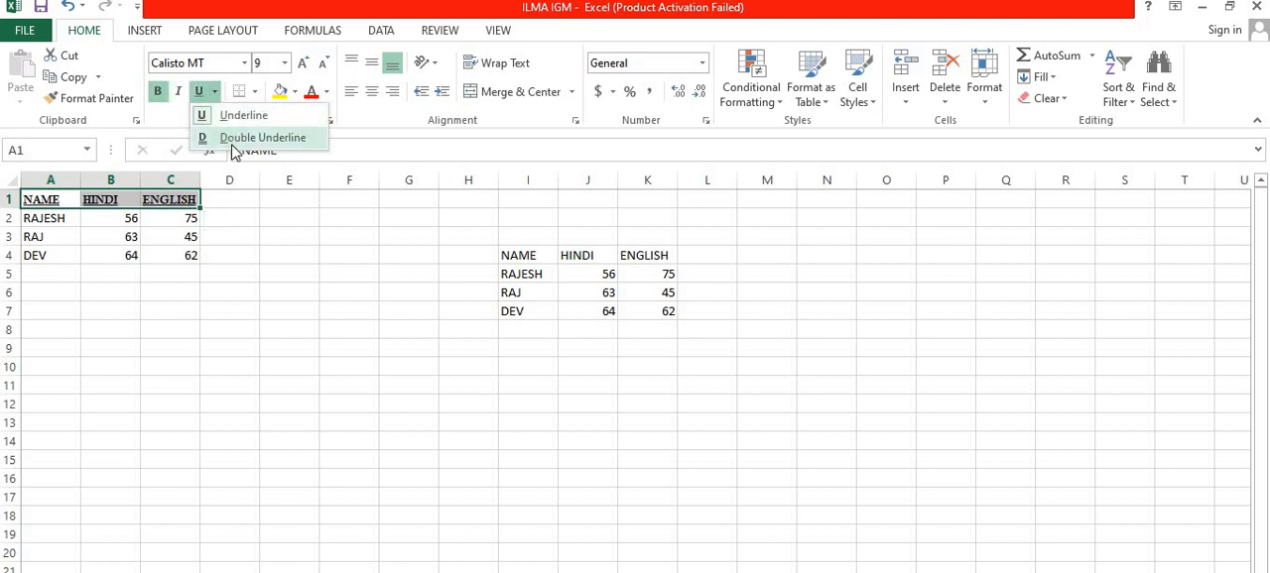
left_click(231, 137)
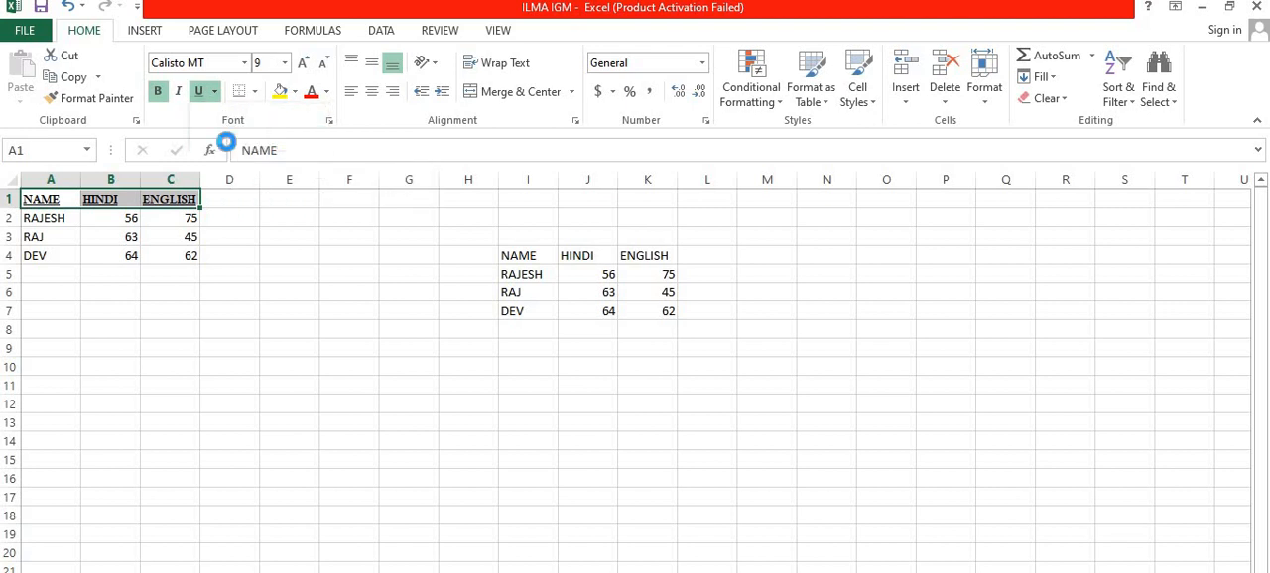
left_click(198, 94)
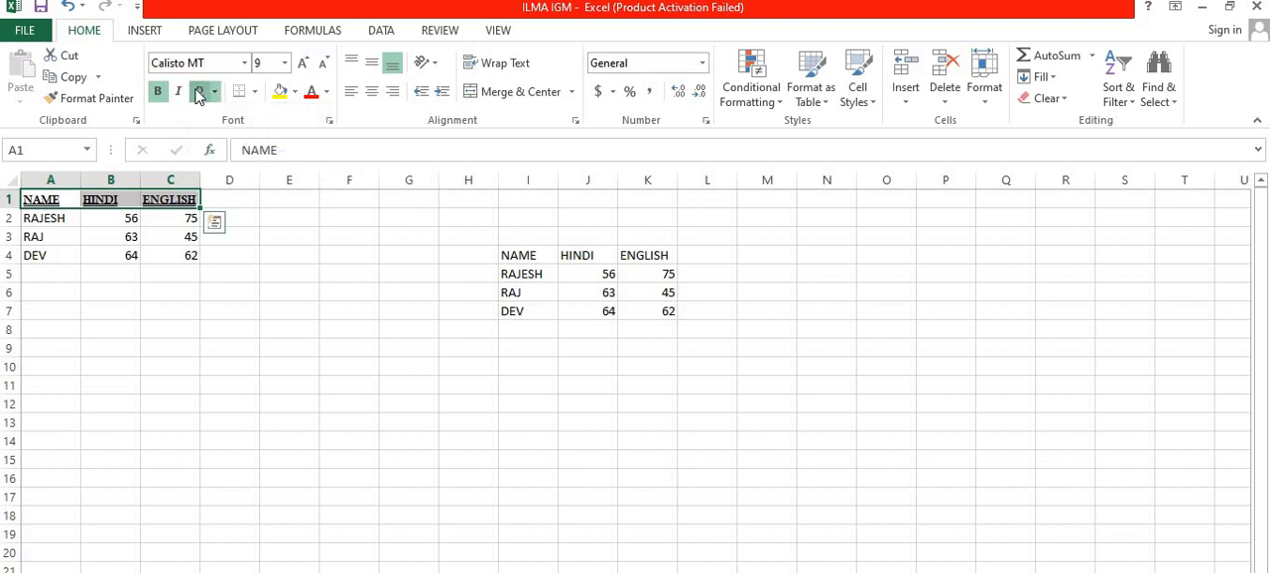
Step: Fill the heading cells A1:C1 with standard yellow and set their font colour to standard dark blue
left_click(296, 94)
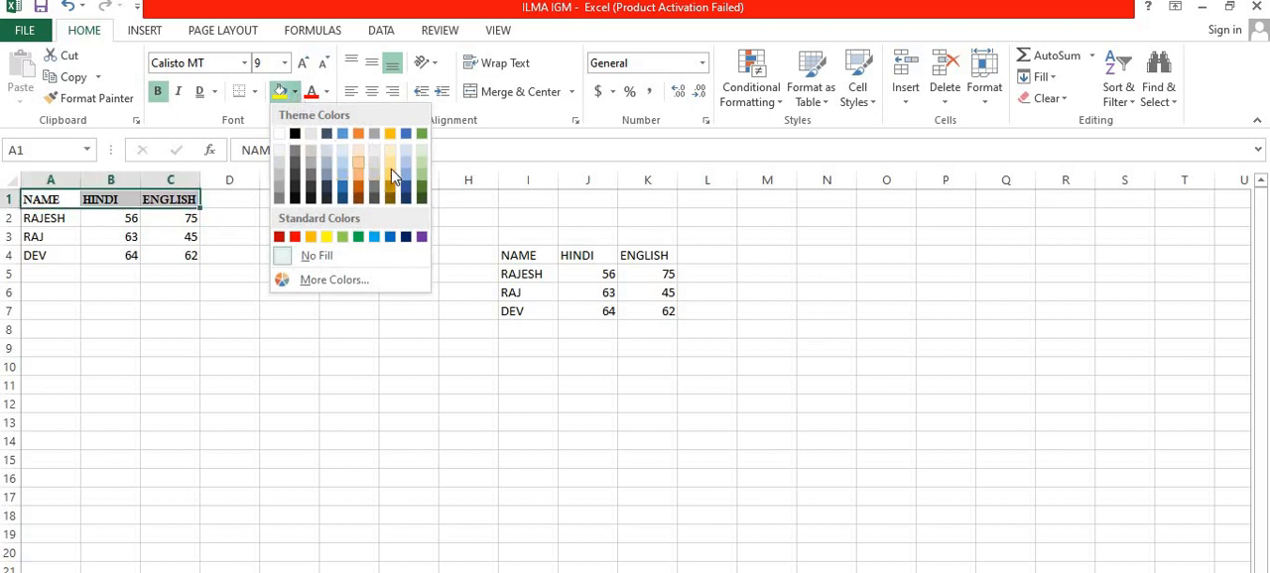
left_click(324, 237)
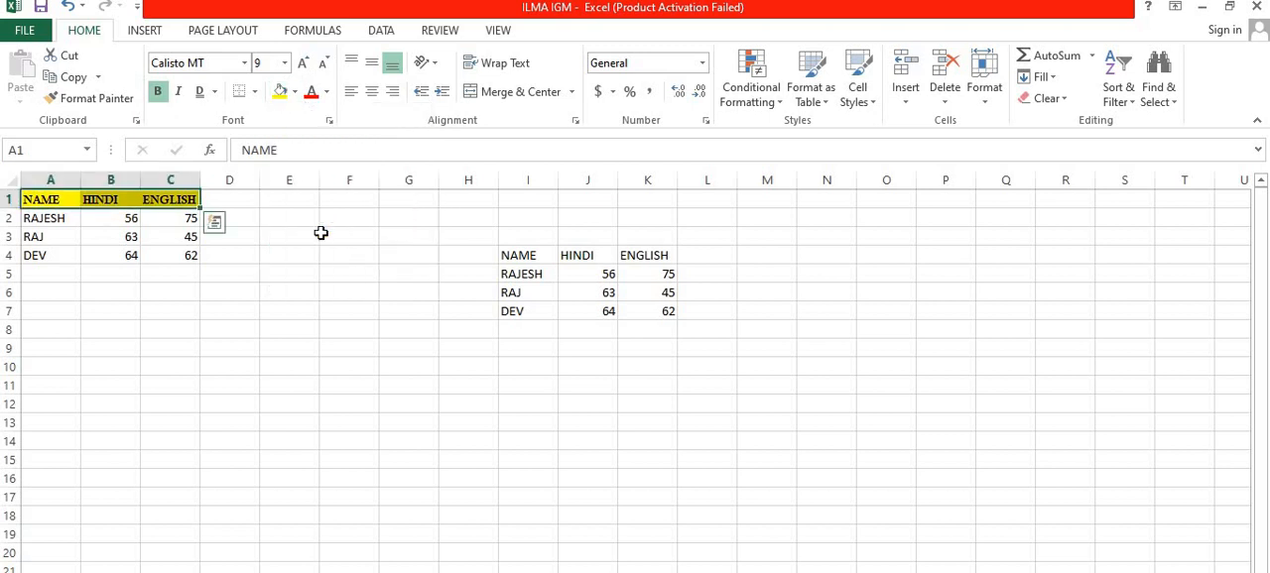
left_click(326, 92)
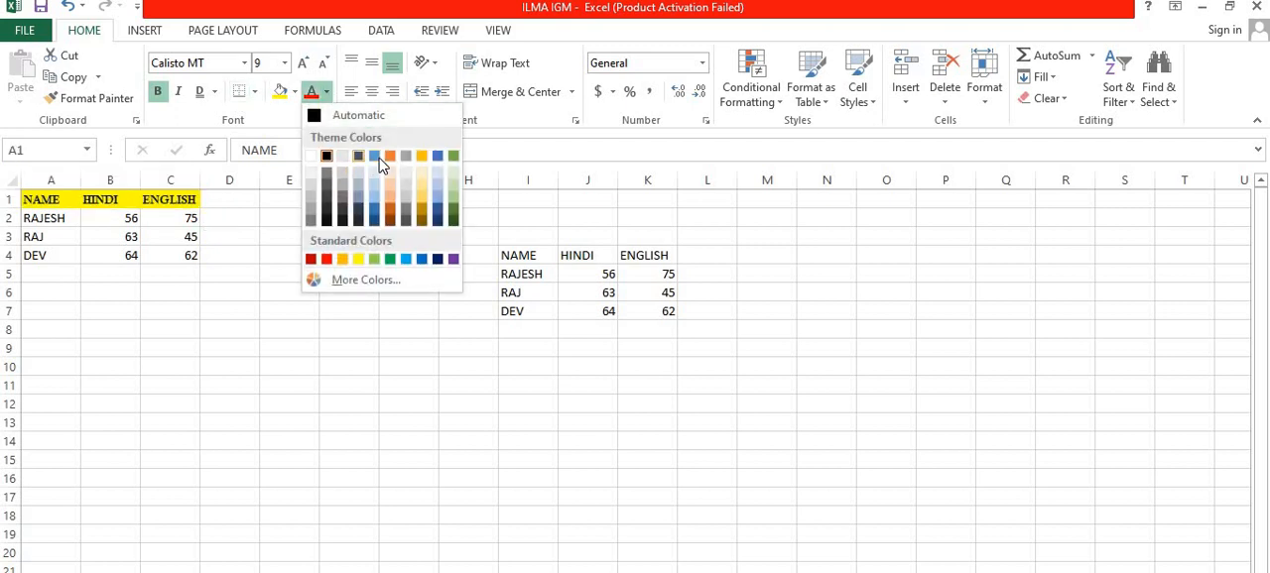
left_click(439, 260)
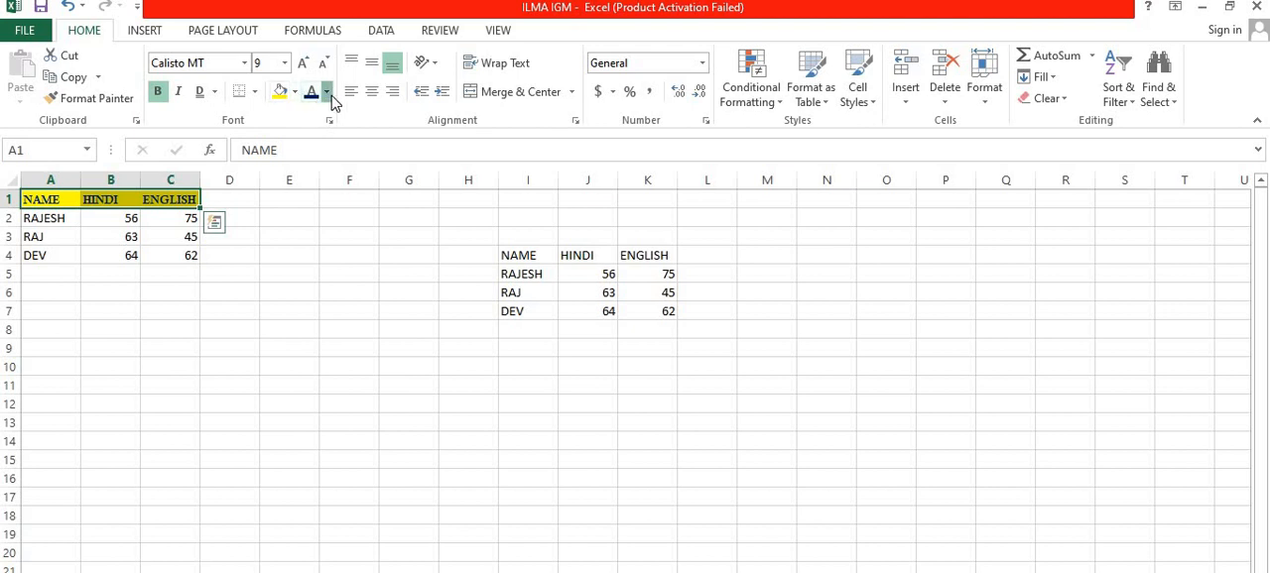
Step: View the custom and standard palettes among the additional font colours, leaving without choosing a colour
left_click(326, 91)
left_click(368, 281)
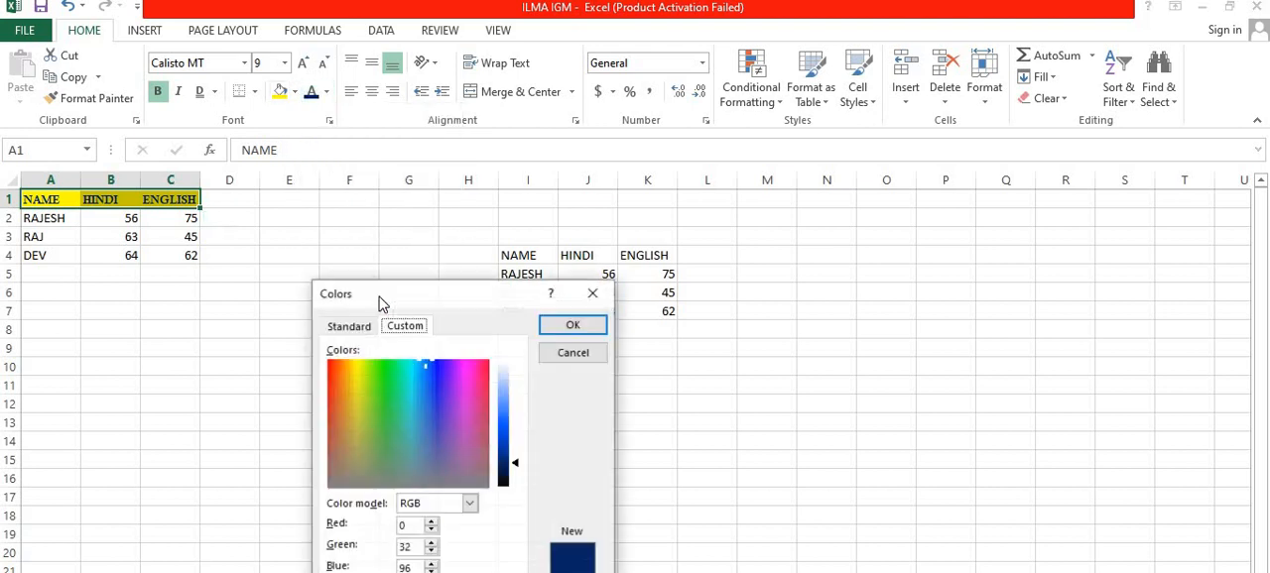
left_click(359, 327)
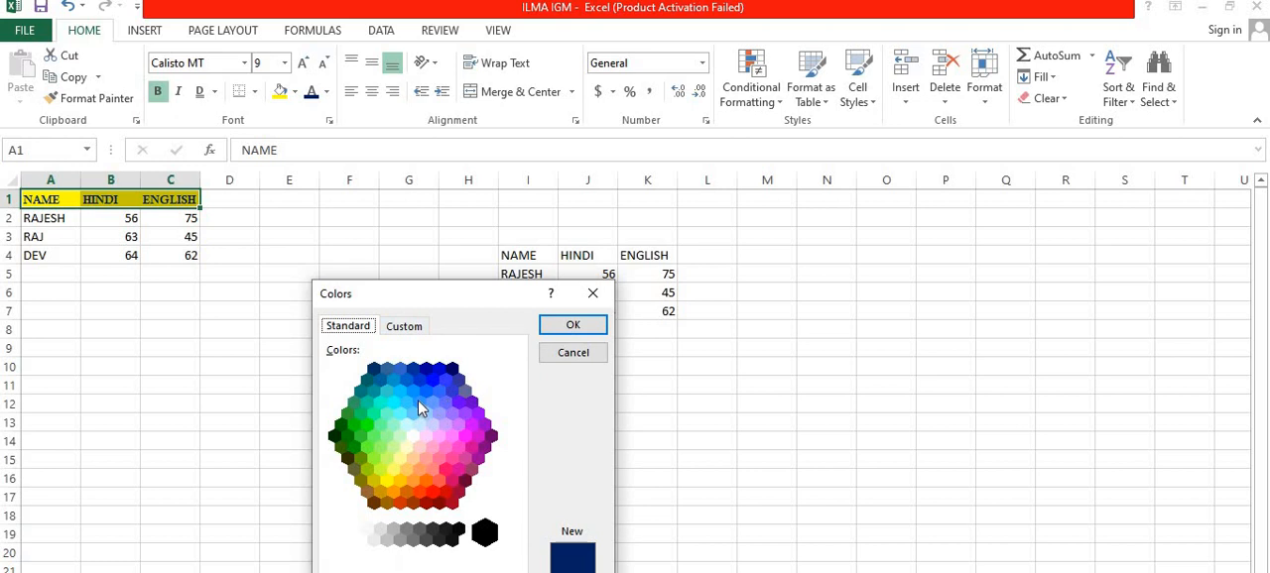
left_click(592, 295)
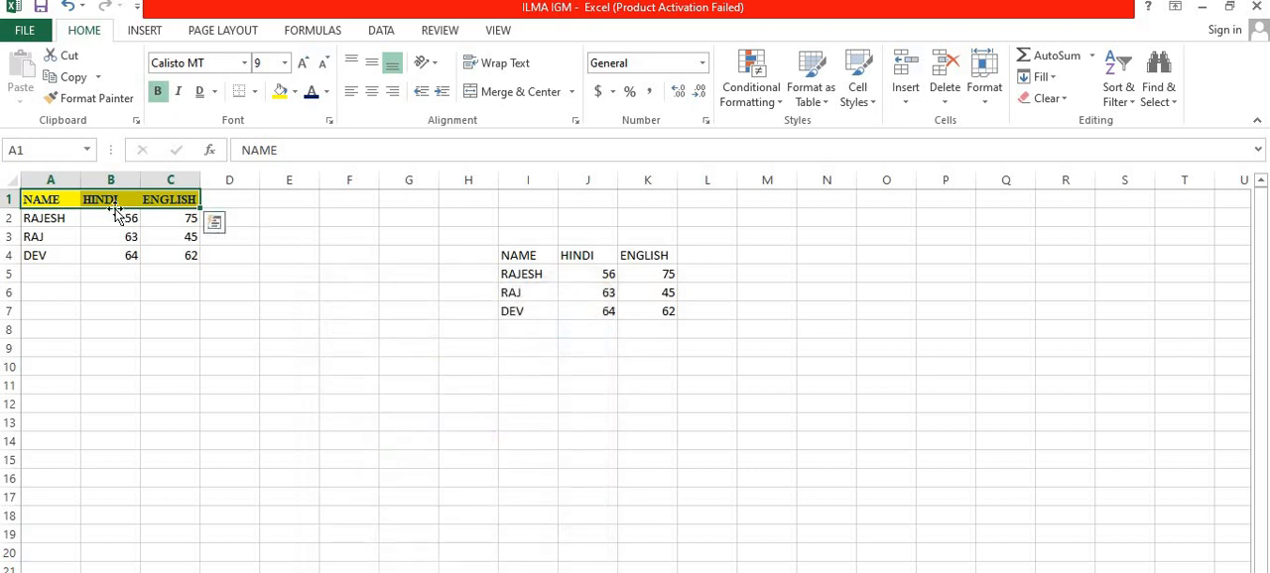
Step: Apply All Borders to the heading cells A1:C1
left_click(57, 200)
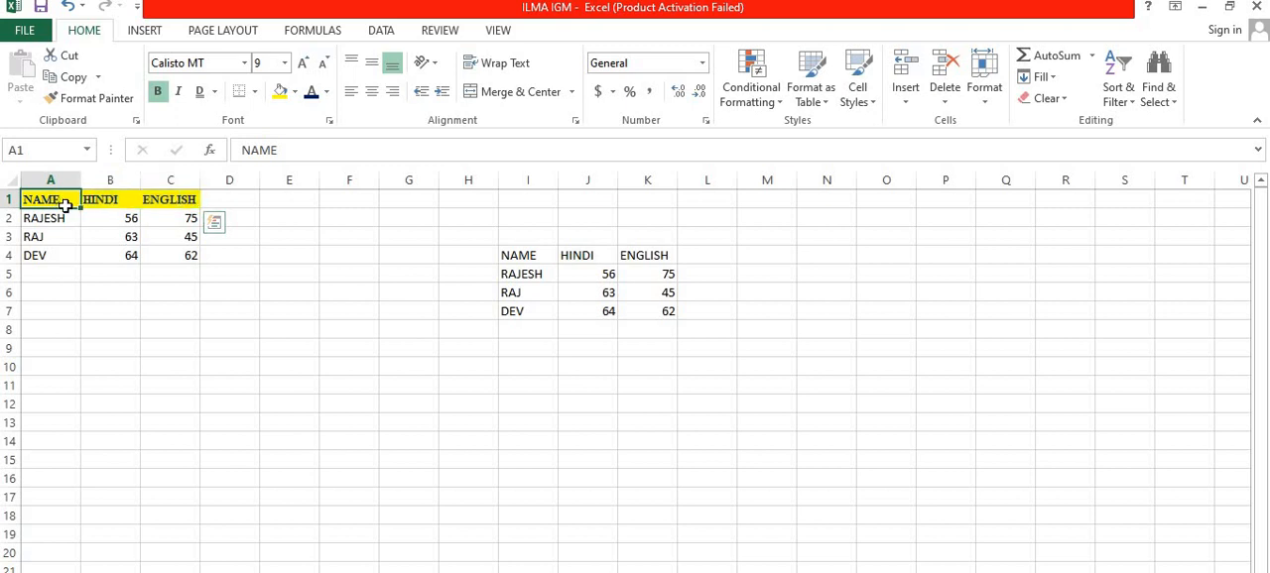
left_click_drag(57, 200, 188, 217)
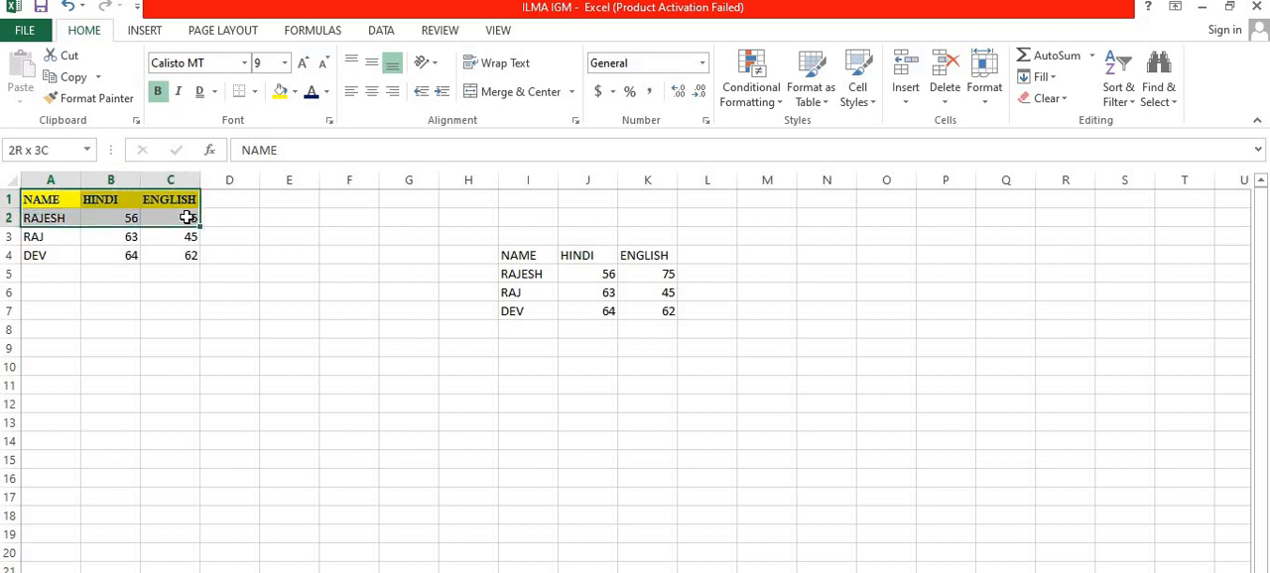
left_click(254, 276)
left_click_drag(57, 201, 177, 220)
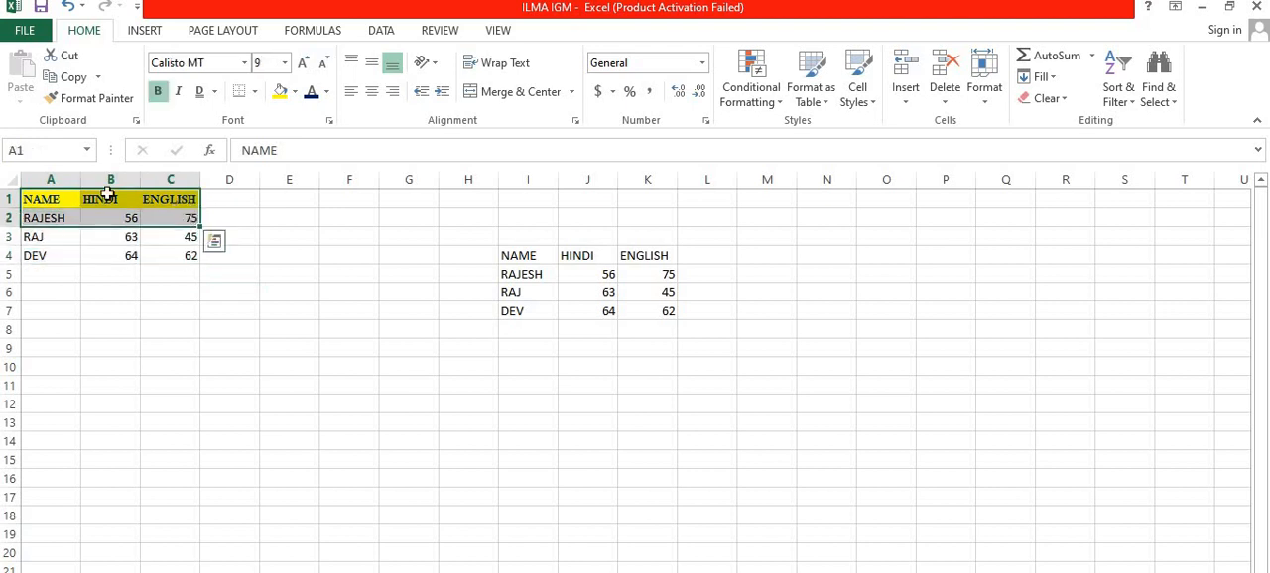
left_click_drag(55, 201, 189, 204)
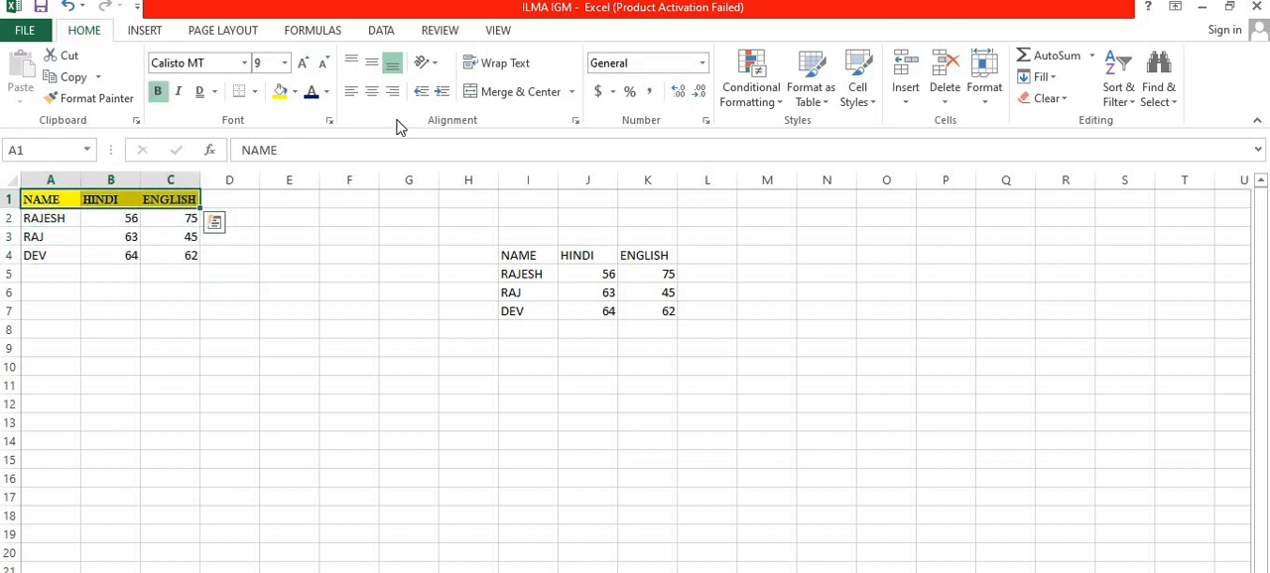
left_click(255, 94)
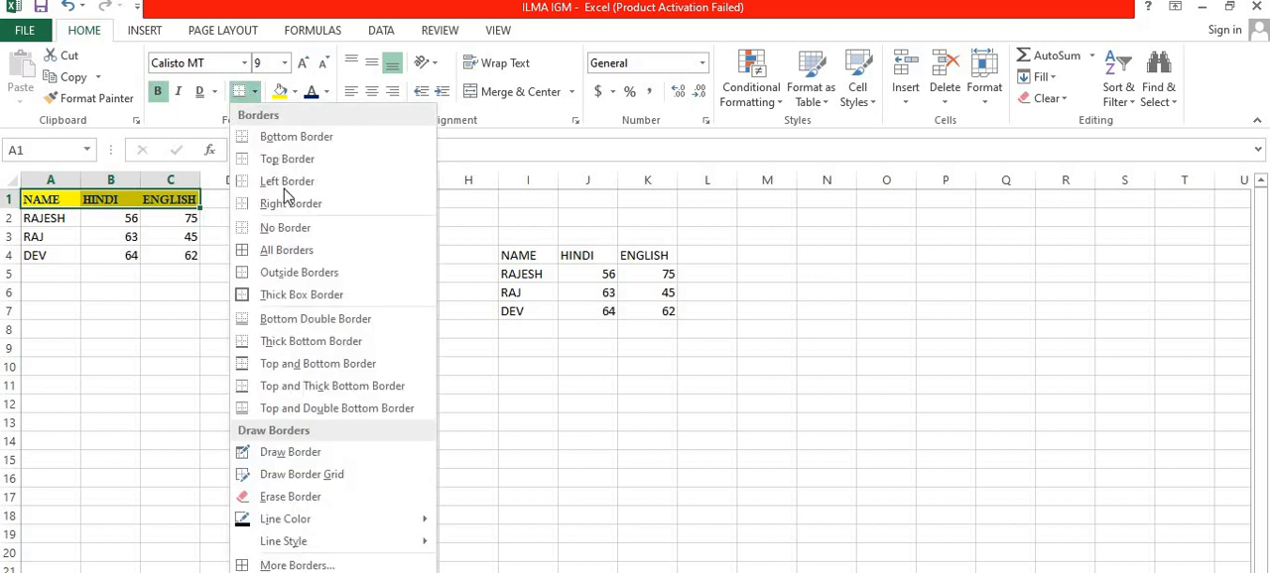
left_click(284, 254)
left_click(172, 274)
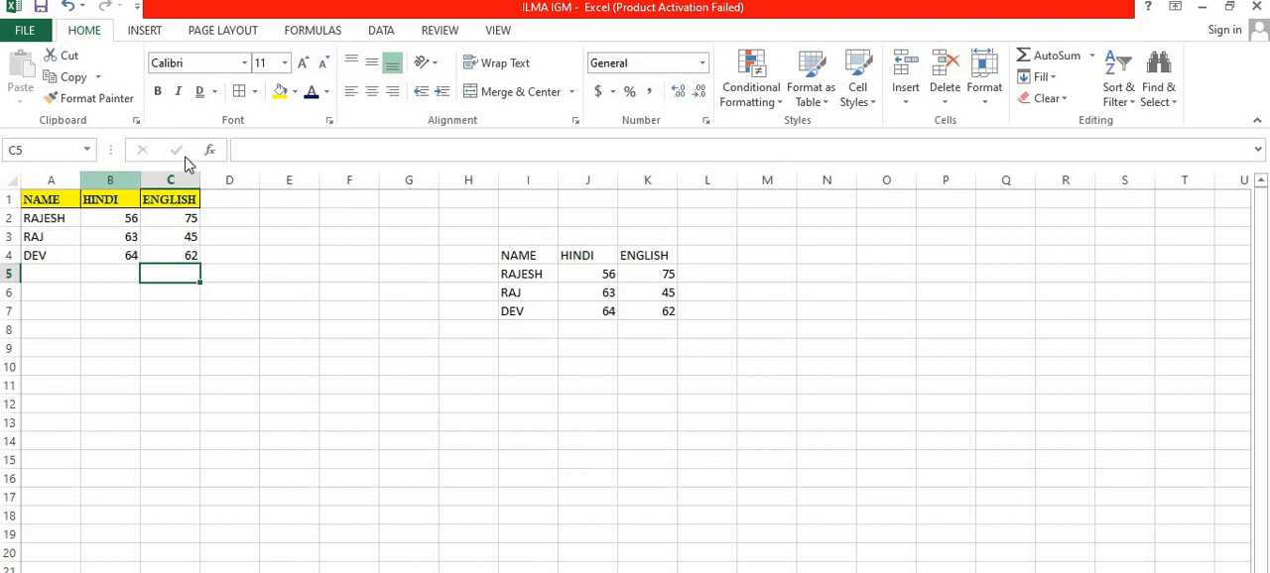
Step: Apply a Bottom Border to the RAJ row in A3:C3
left_click(255, 92)
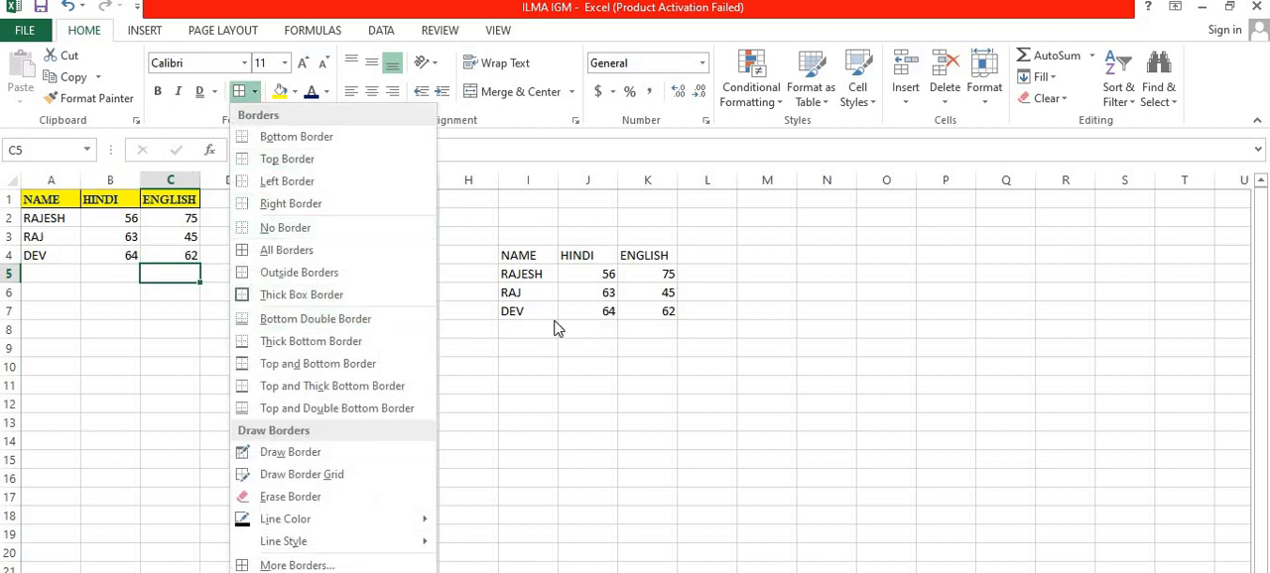
left_click(513, 365)
left_click(53, 240)
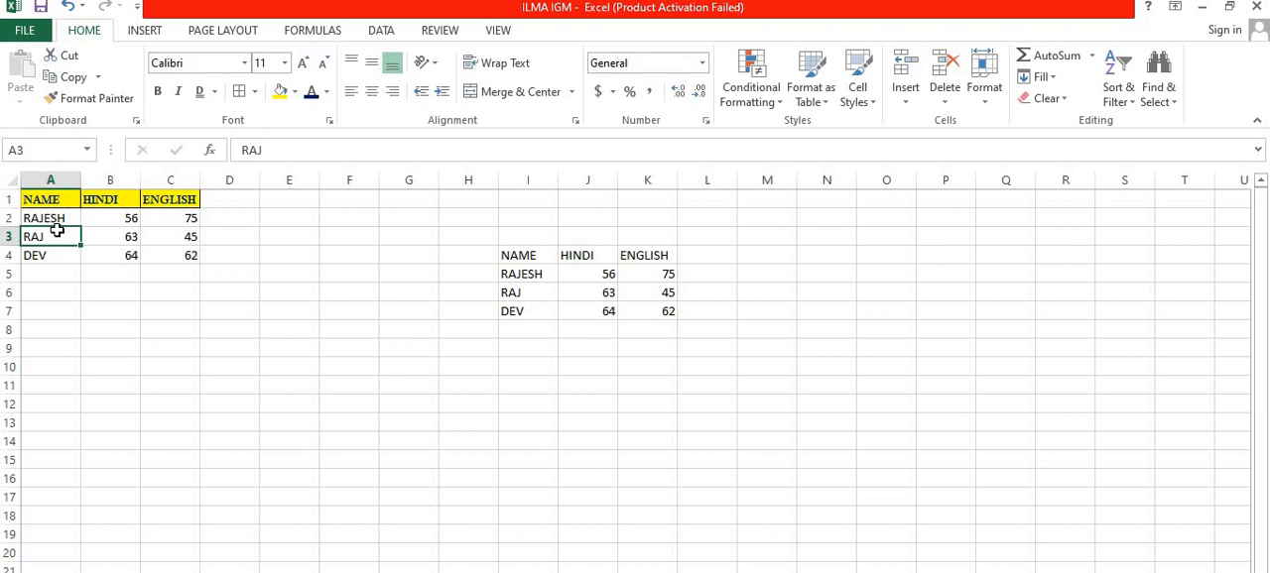
left_click_drag(54, 234, 184, 238)
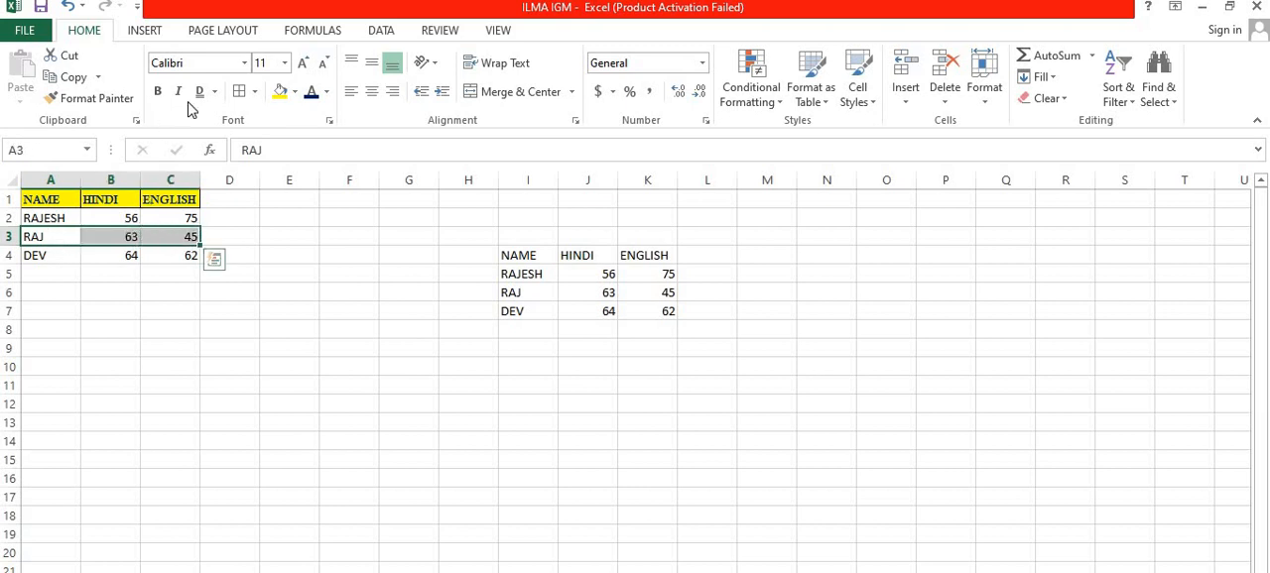
left_click(253, 92)
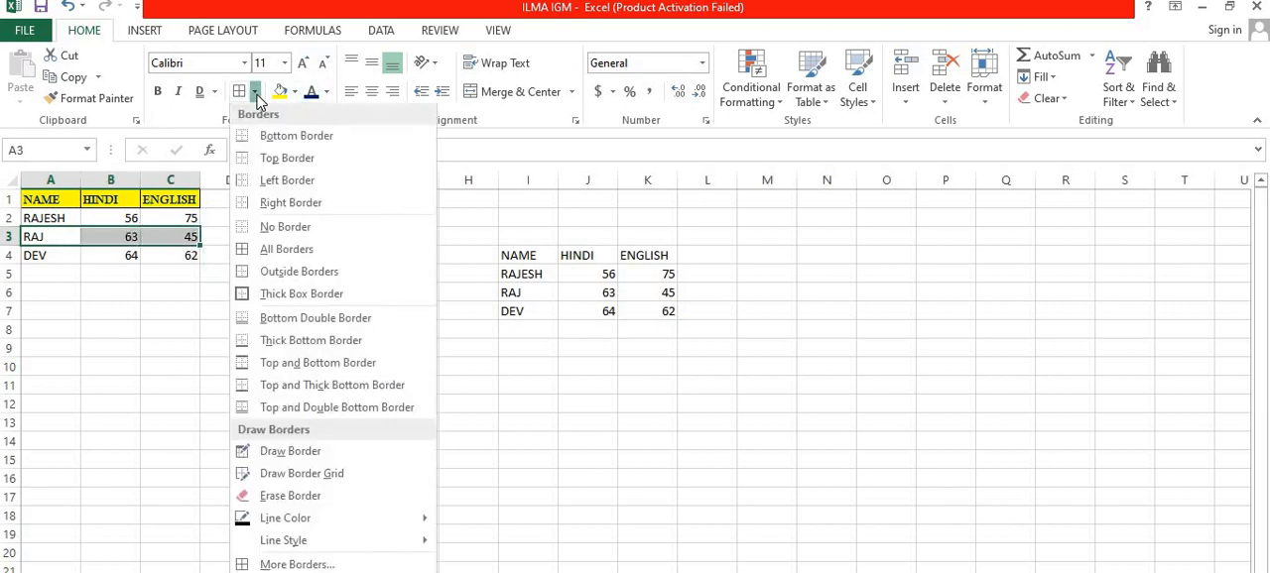
left_click(293, 140)
left_click(212, 313)
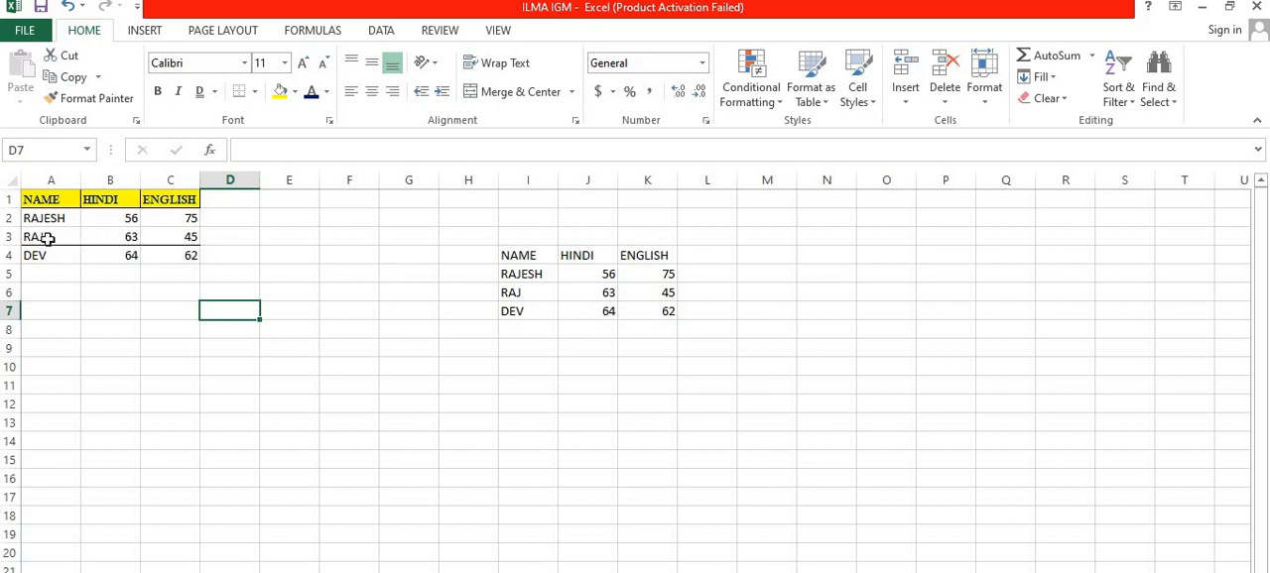
Step: Apply a Thick Box Border around the RAJ row in A3:C3
left_click_drag(46, 238, 176, 242)
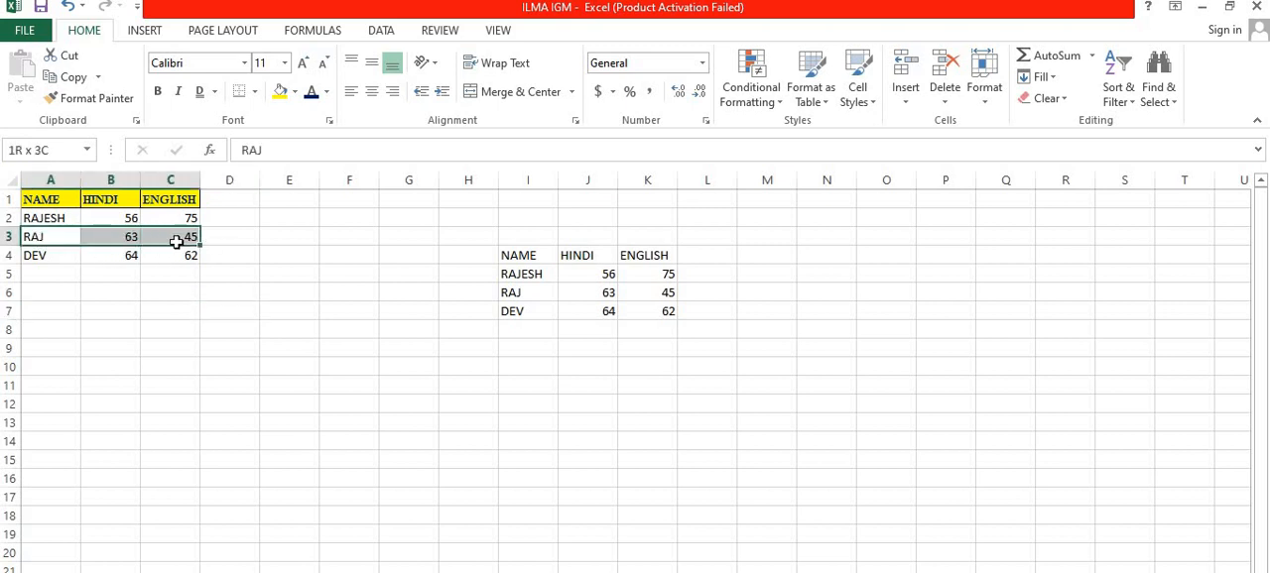
left_click(253, 92)
left_click(285, 249)
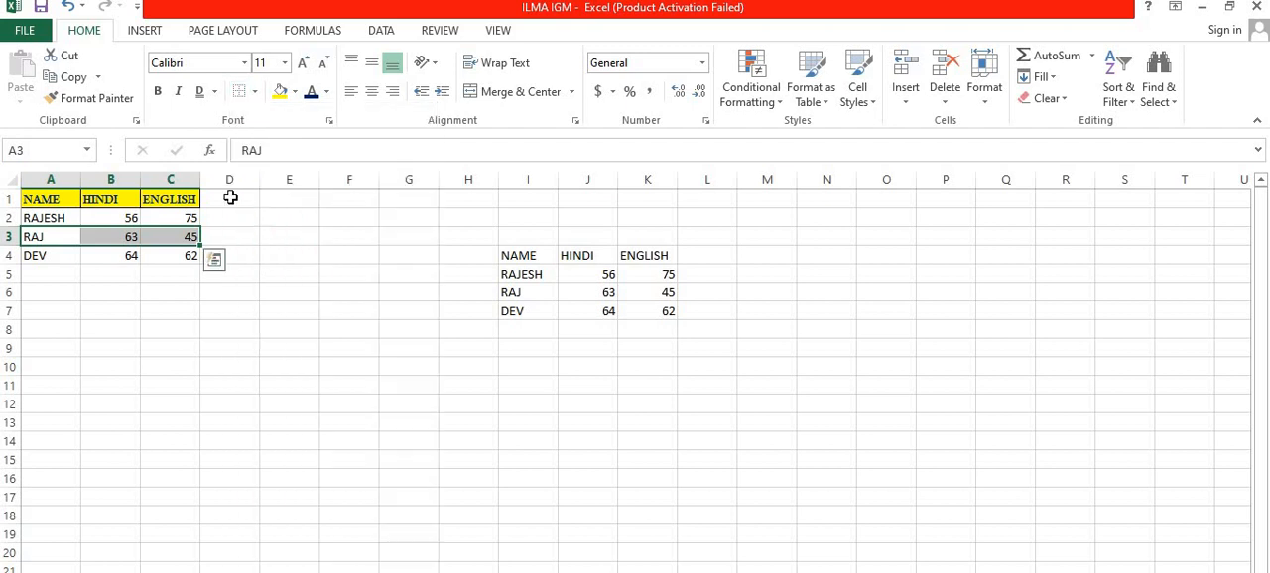
left_click(254, 92)
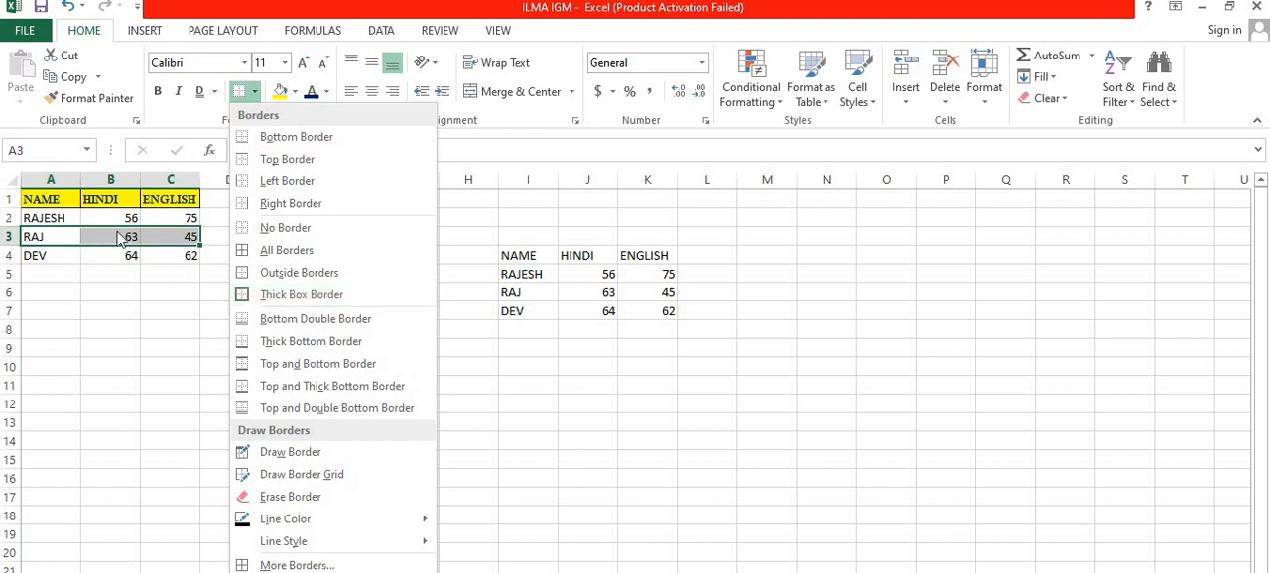
left_click(303, 294)
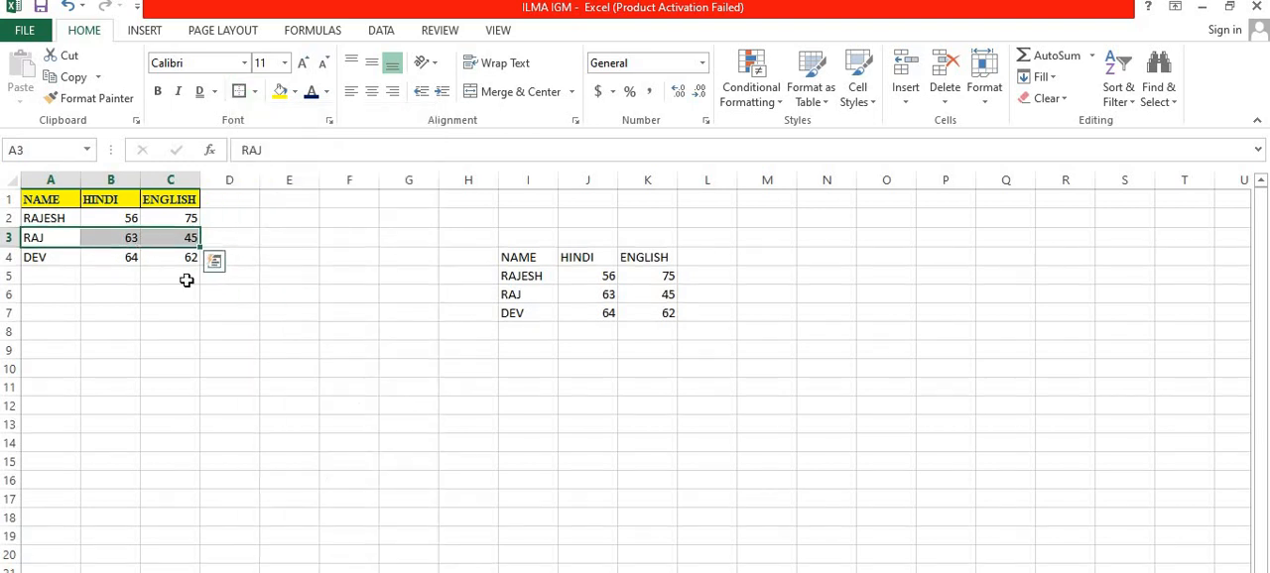
Step: Draw an outline border around the empty cells C12:I18 with the Draw Border tool
left_click(185, 290)
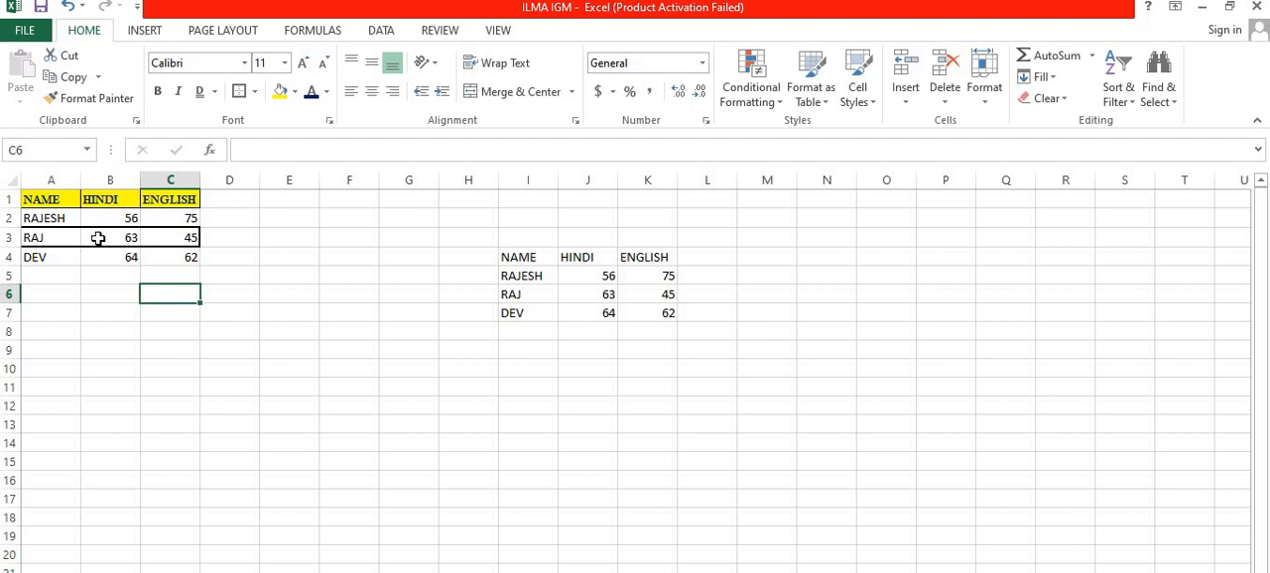
left_click_drag(54, 236, 179, 238)
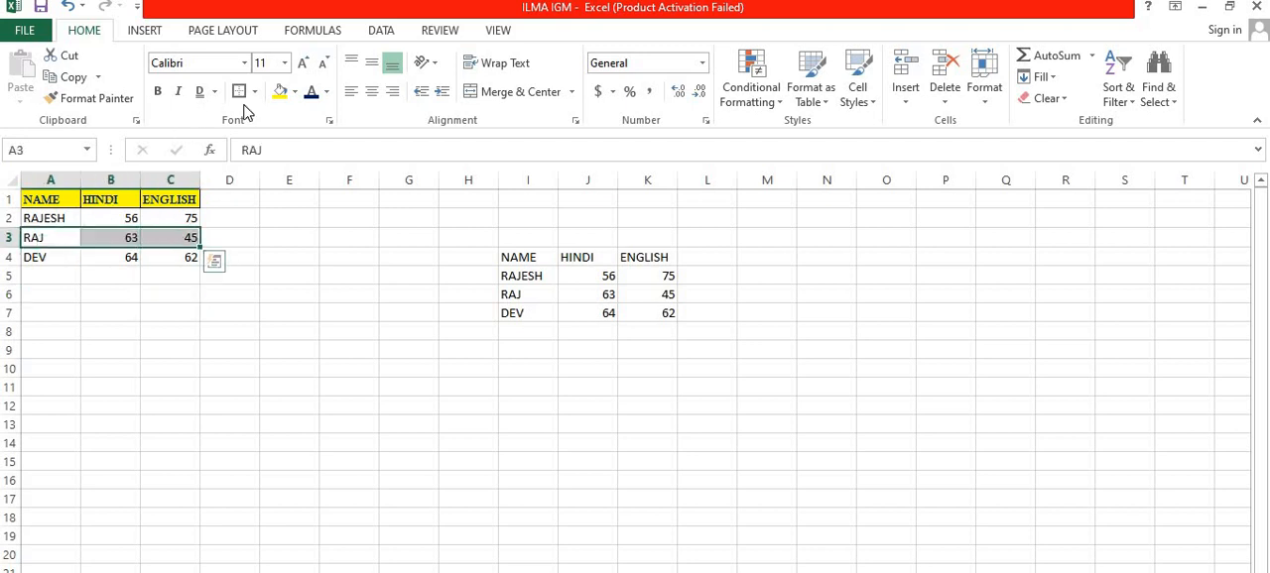
left_click(254, 92)
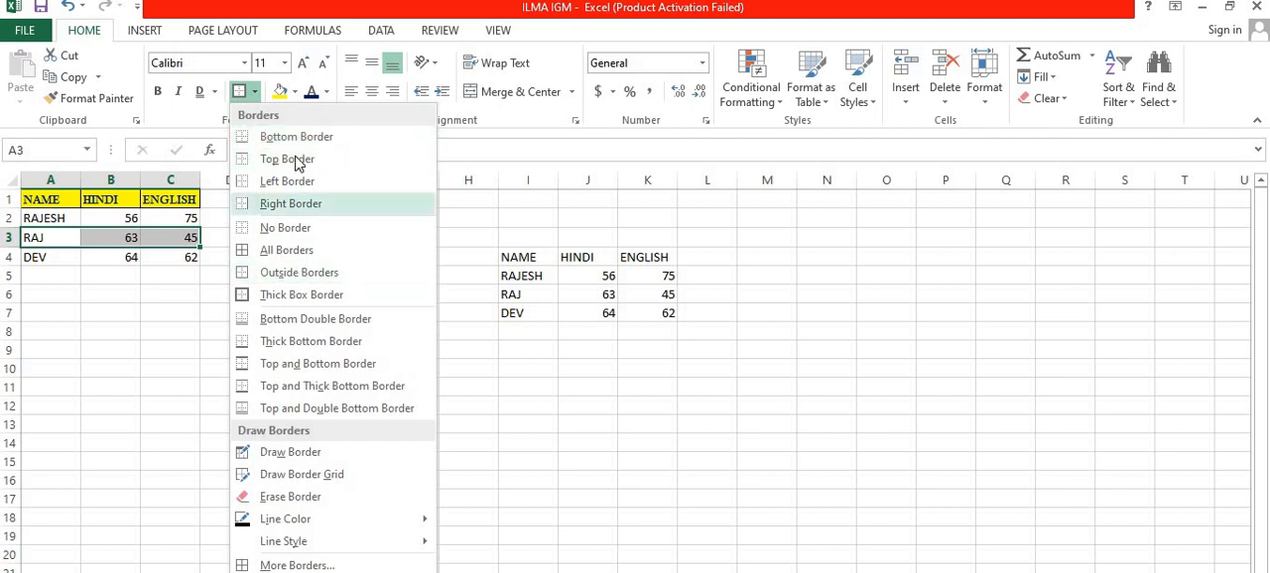
left_click(273, 453)
scroll(210, 369, "down", 3)
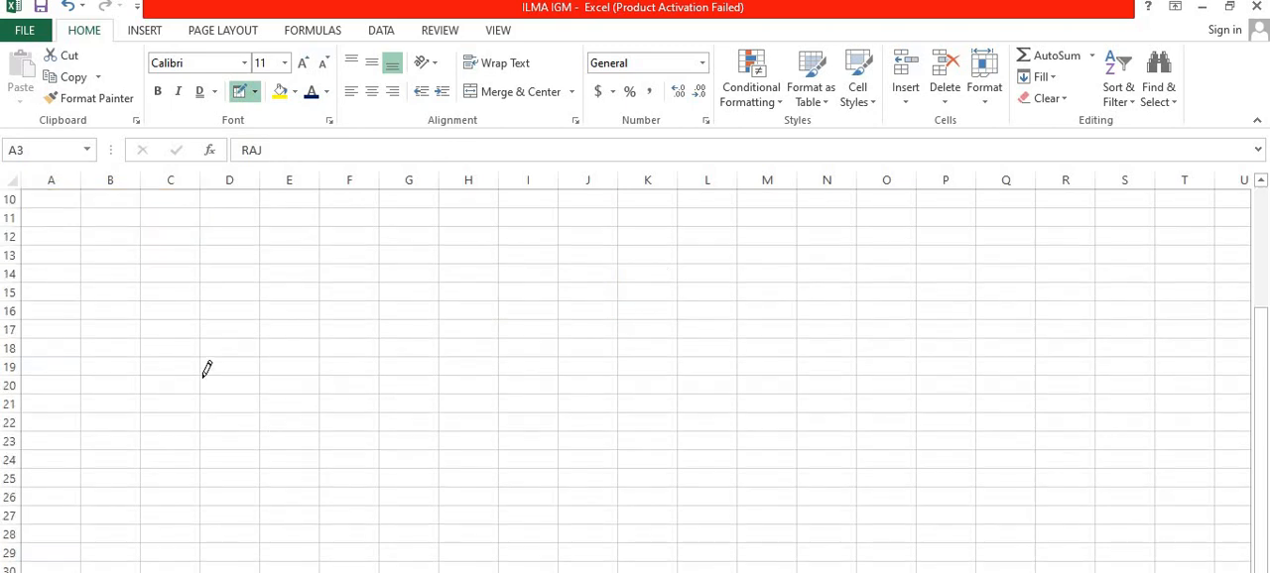
scroll(207, 369, "up", 2)
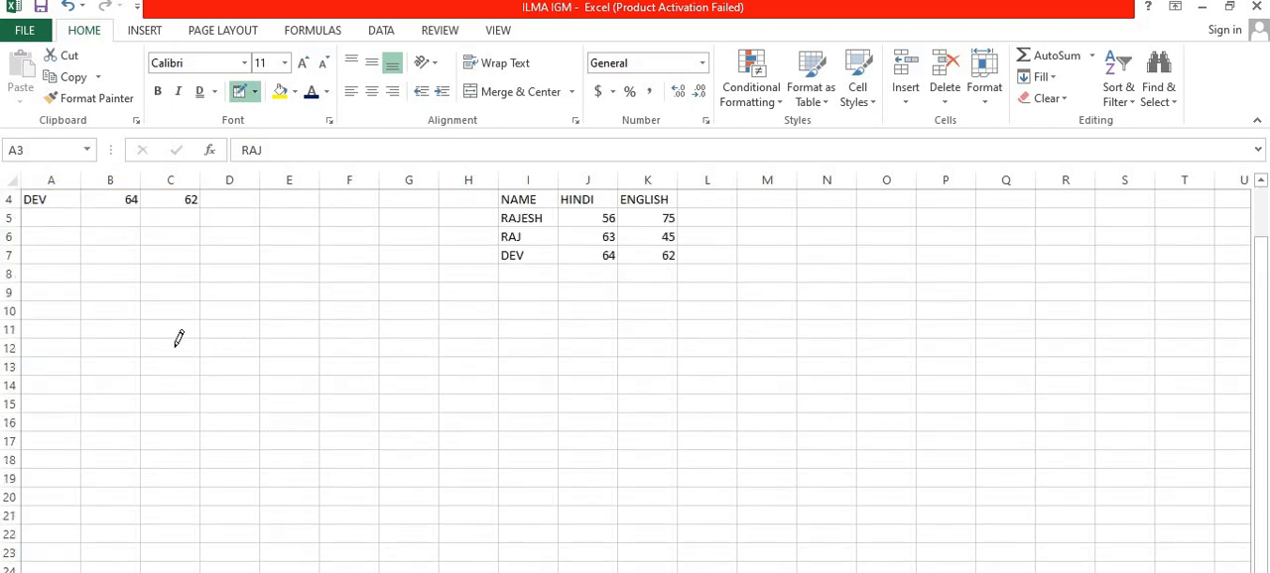
mouse_move(182, 341)
left_mouse_down()
mouse_move(224, 359)
mouse_move(535, 403)
mouse_move(574, 471)
mouse_move(567, 494)
mouse_move(562, 449)
left_mouse_up()
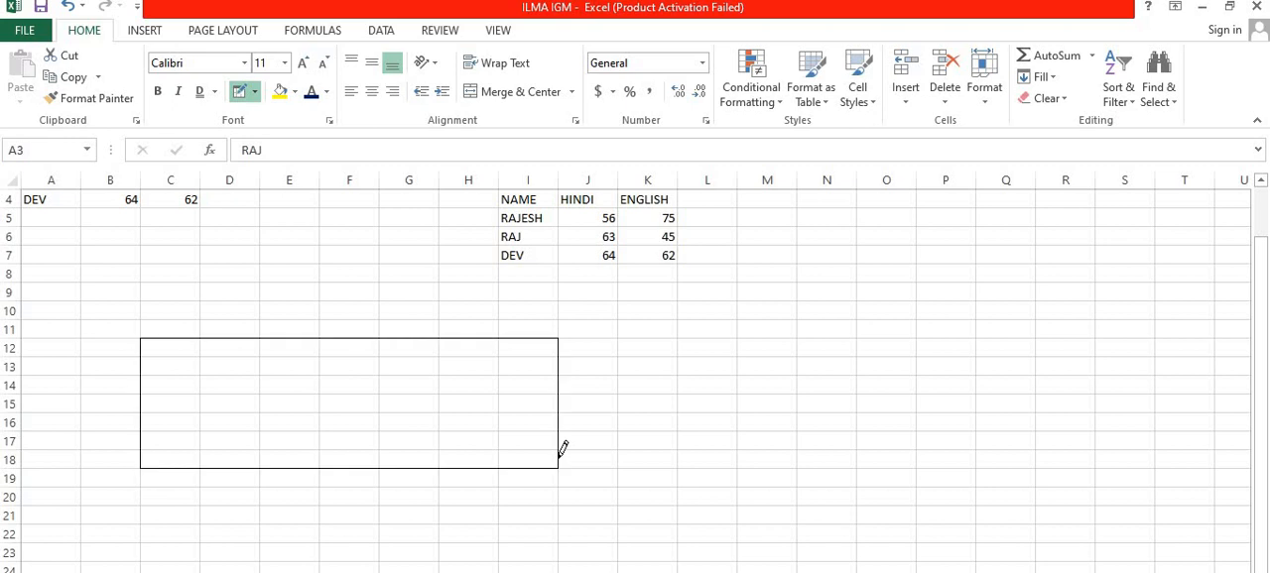
Step: Fill the outlined range C12:I18 with a border grid using Draw Border Grid
left_click(254, 91)
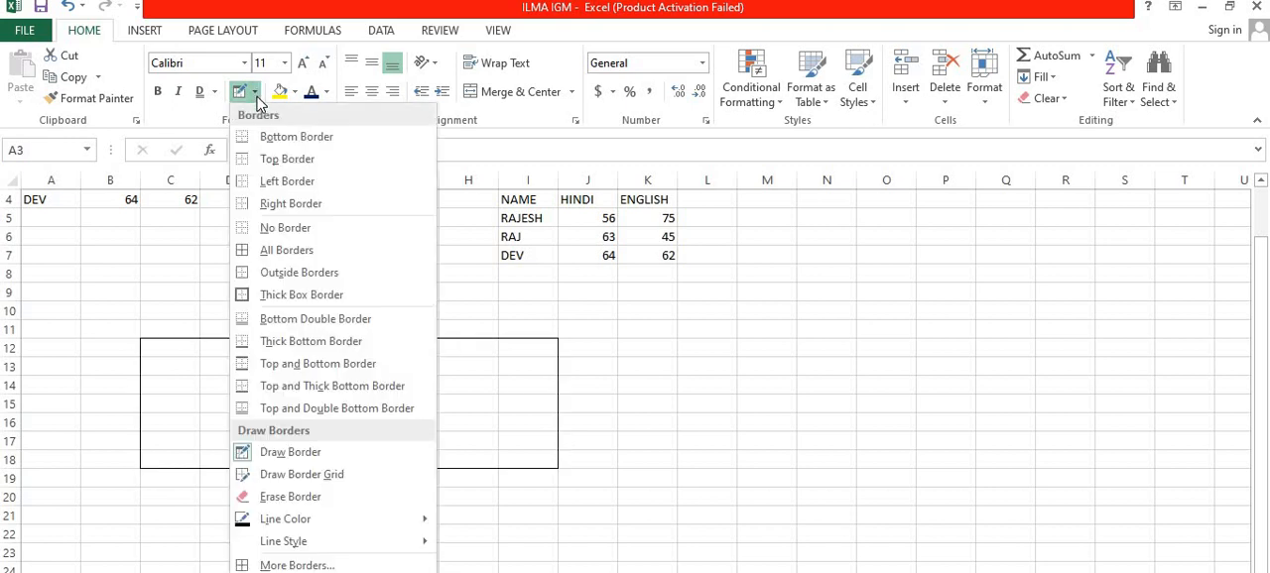
left_click(360, 484)
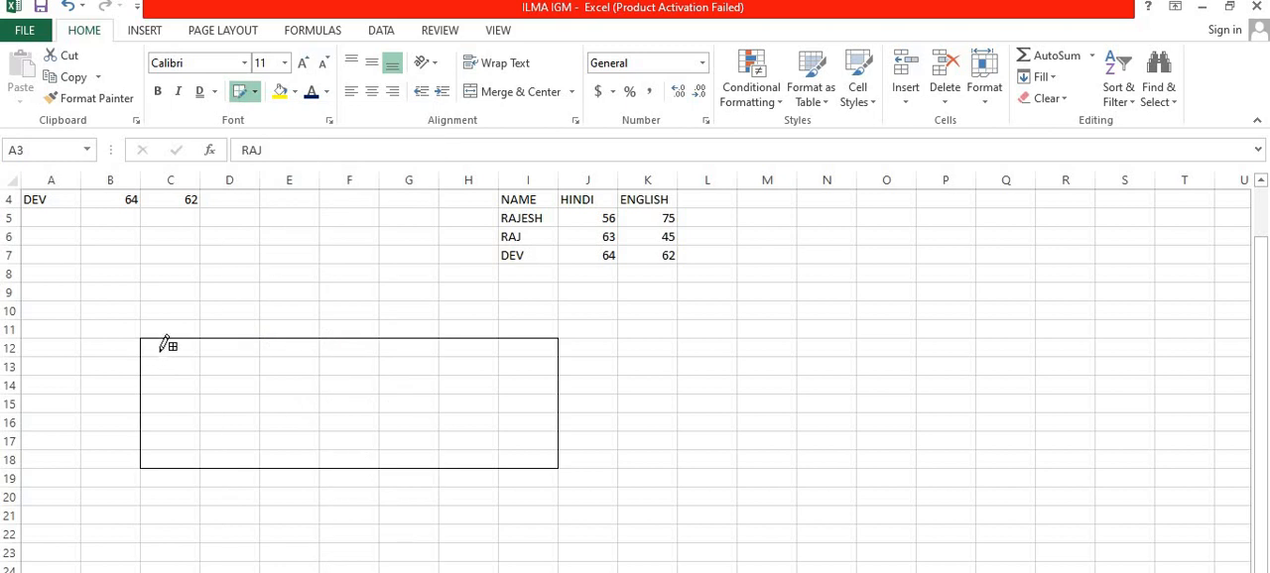
mouse_move(162, 347)
left_mouse_down()
mouse_move(499, 406)
mouse_move(498, 421)
mouse_move(601, 440)
mouse_move(517, 449)
left_mouse_up()
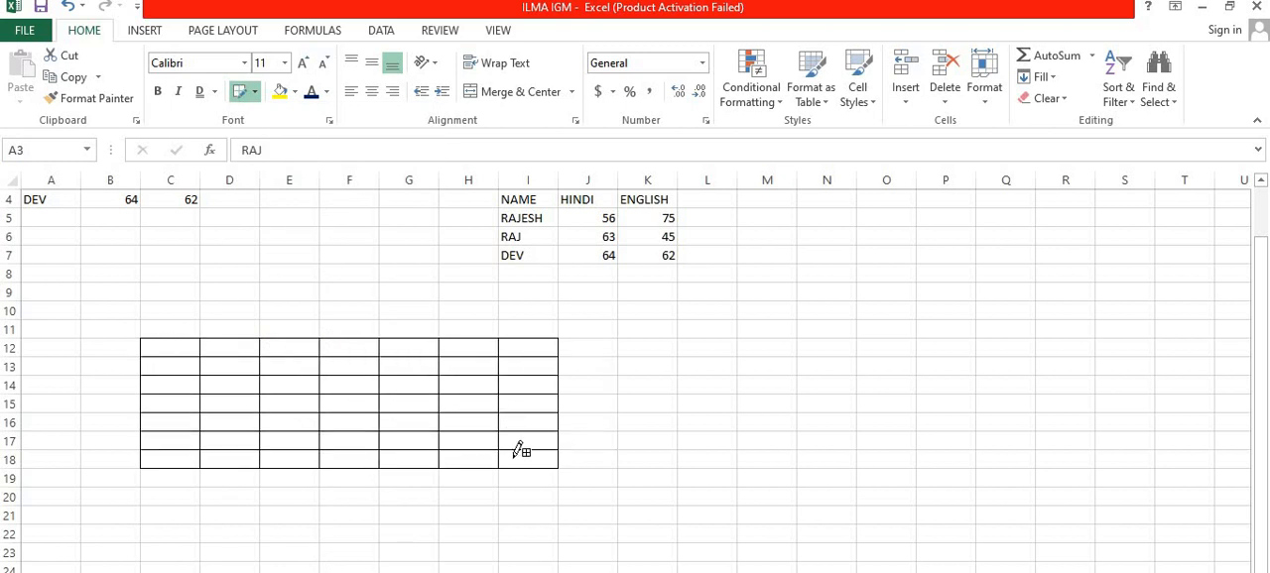
Step: Erase the drawn grid in C12:I18 with the Erase Border tool
left_click(256, 97)
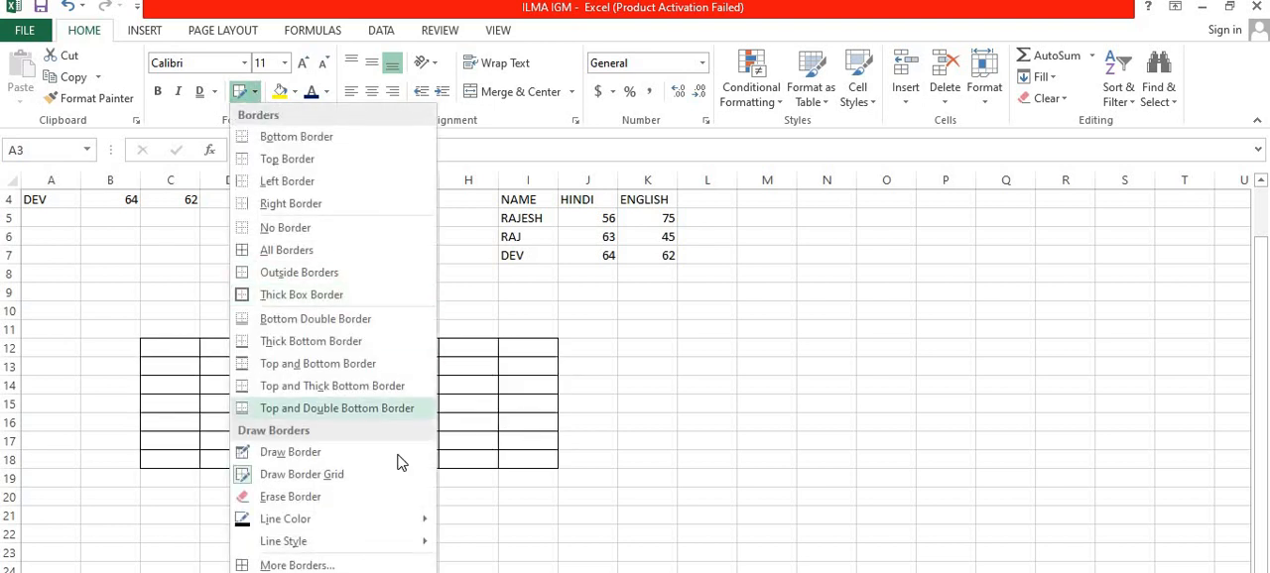
left_click(389, 498)
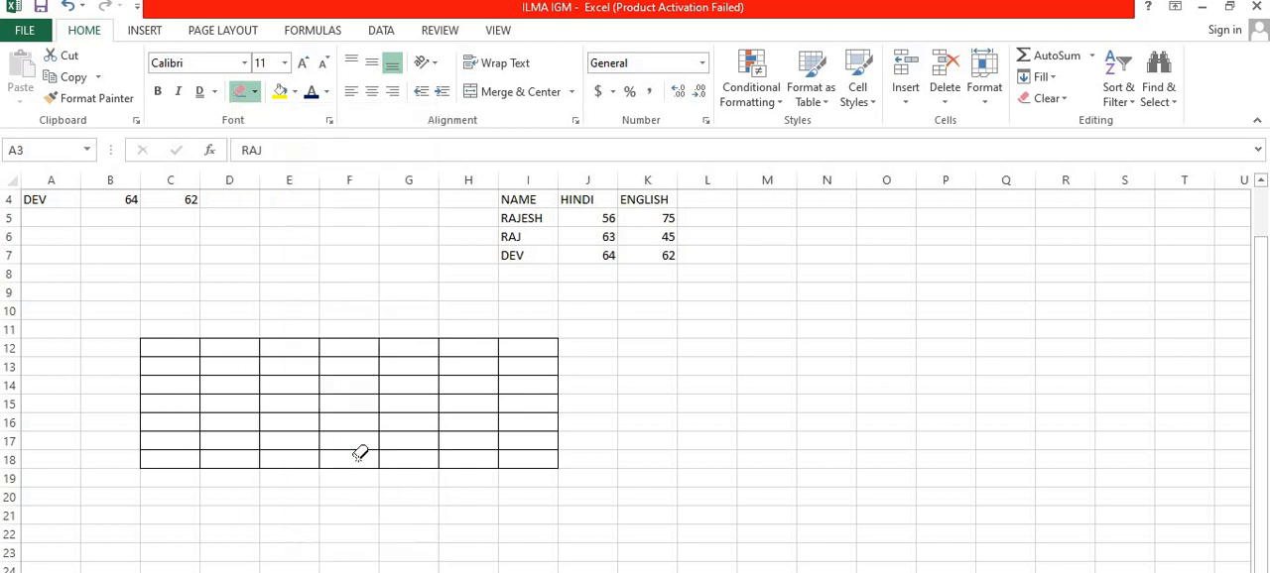
left_click_drag(162, 337, 318, 375)
mouse_move(415, 385)
left_mouse_down()
mouse_move(556, 388)
mouse_move(558, 466)
left_mouse_up()
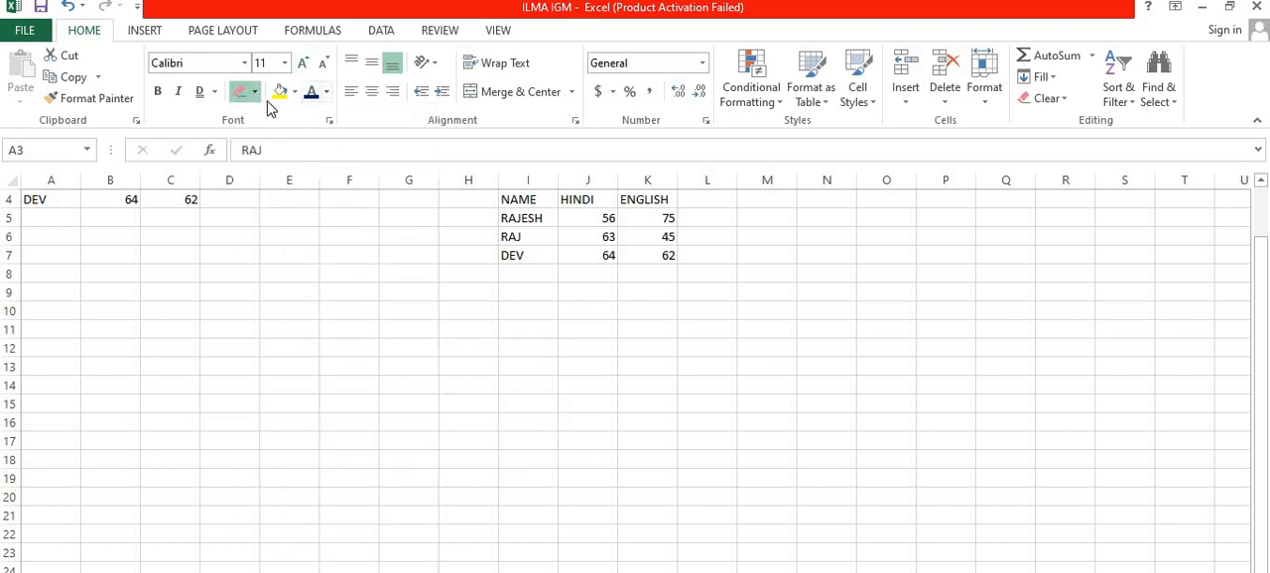
Step: Set the border line to red with the double-line style and draw a border grid over E12:J19
left_click(255, 92)
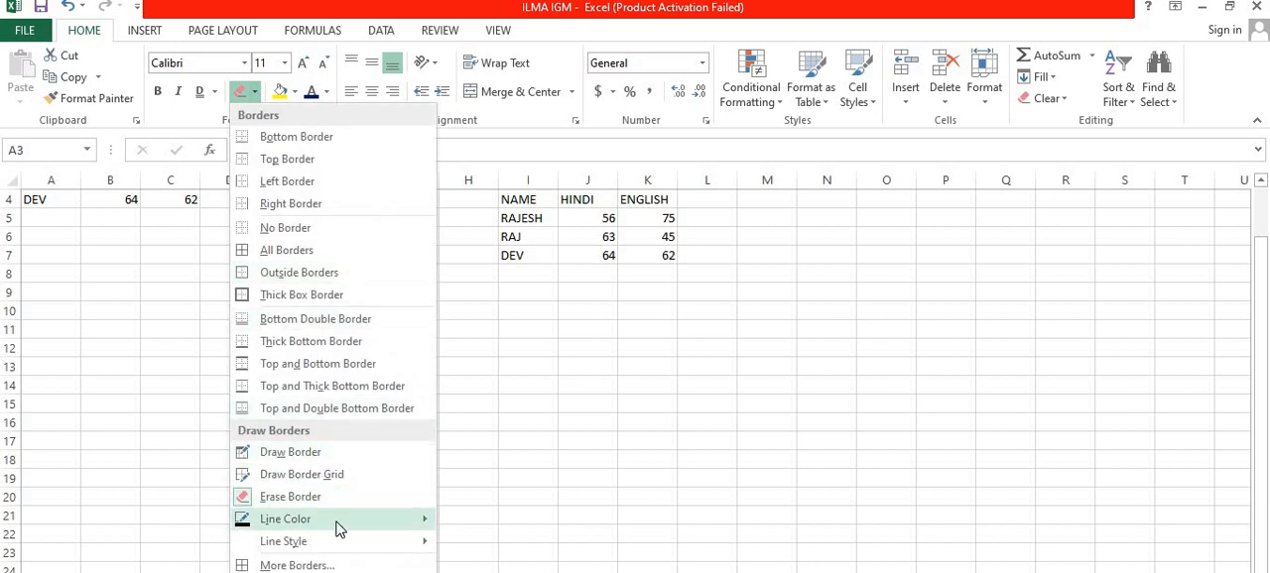
mouse_move(337, 529)
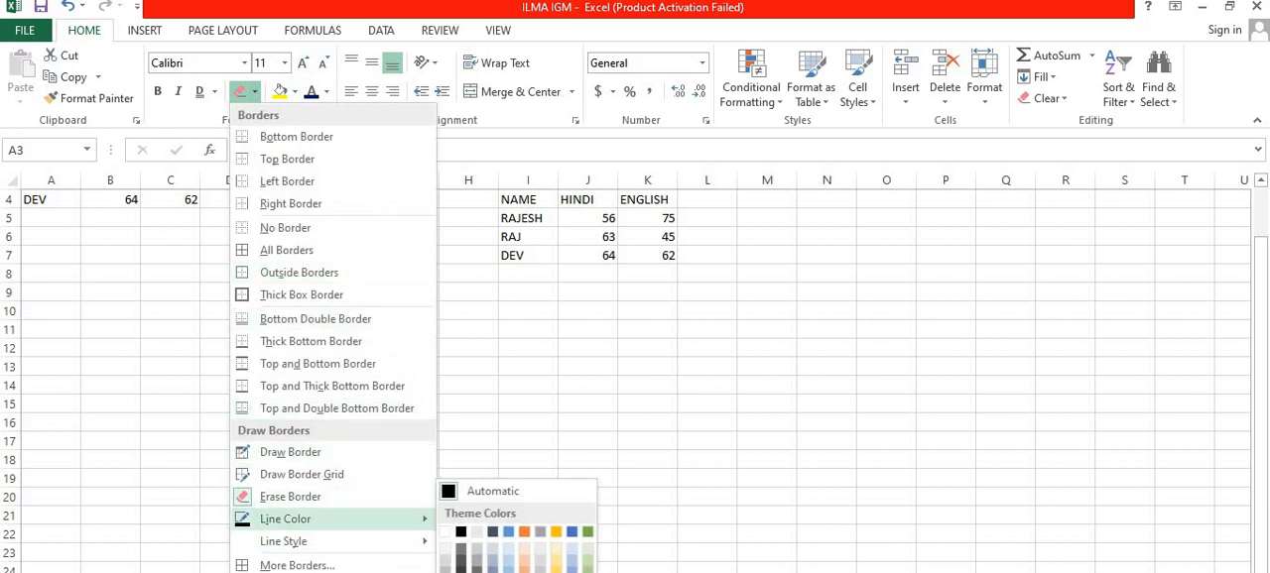
left_click(508, 571)
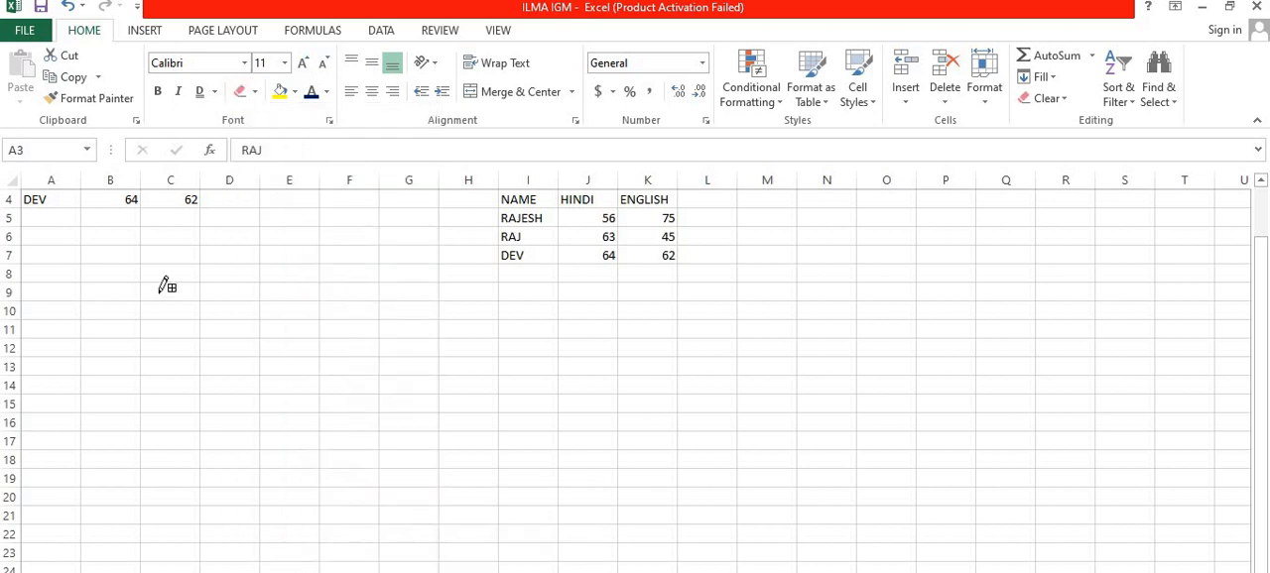
left_click(255, 92)
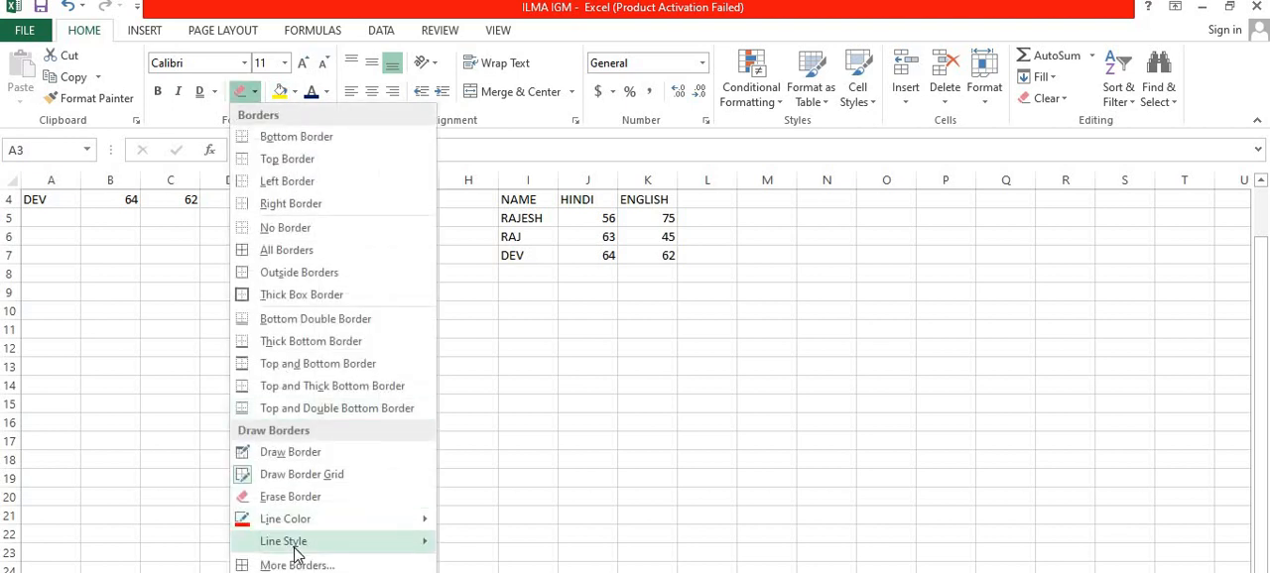
mouse_move(296, 549)
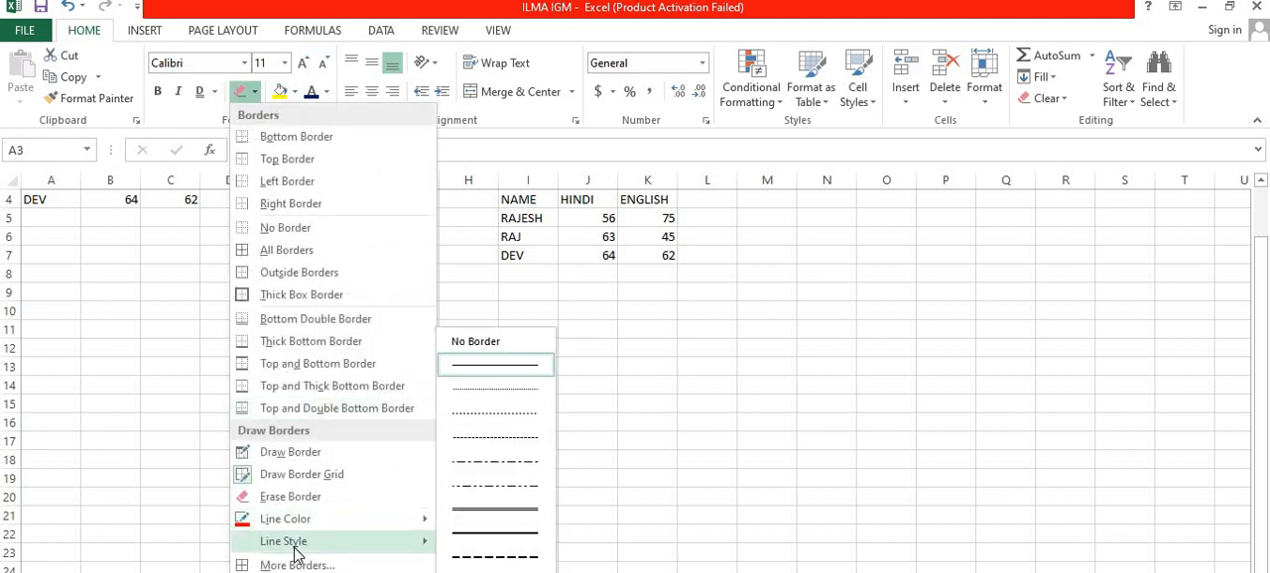
left_click(501, 510)
mouse_move(308, 332)
left_mouse_down()
mouse_move(616, 382)
mouse_move(621, 462)
left_mouse_up()
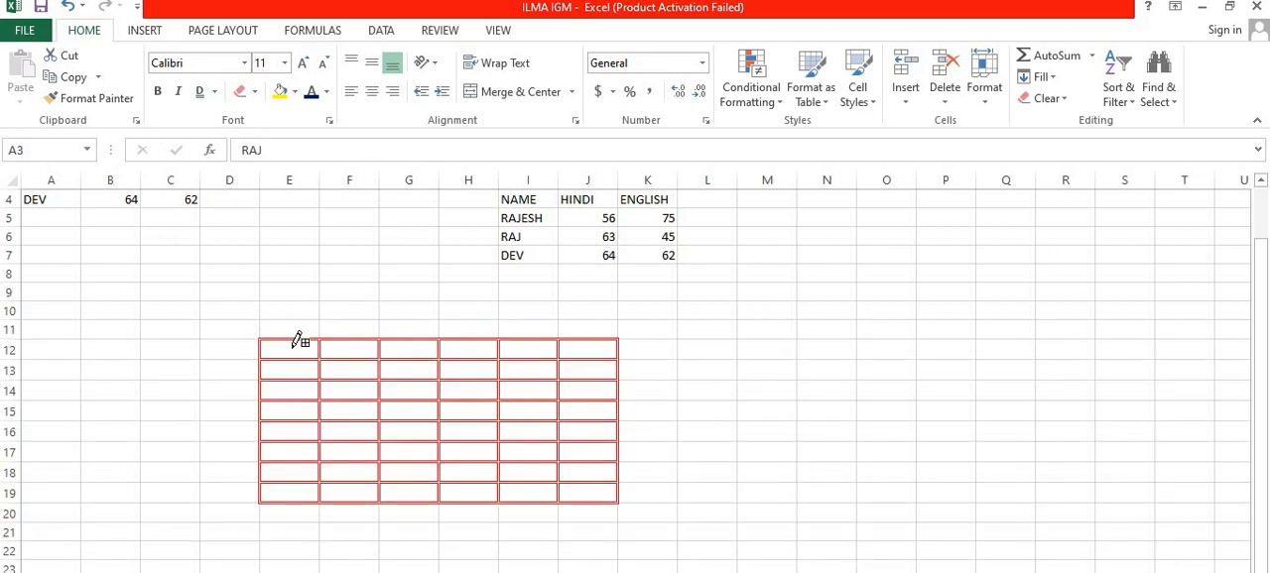
Step: Erase the entire red double-line grid in E12:J19 with the Erase Border tool
left_click(254, 91)
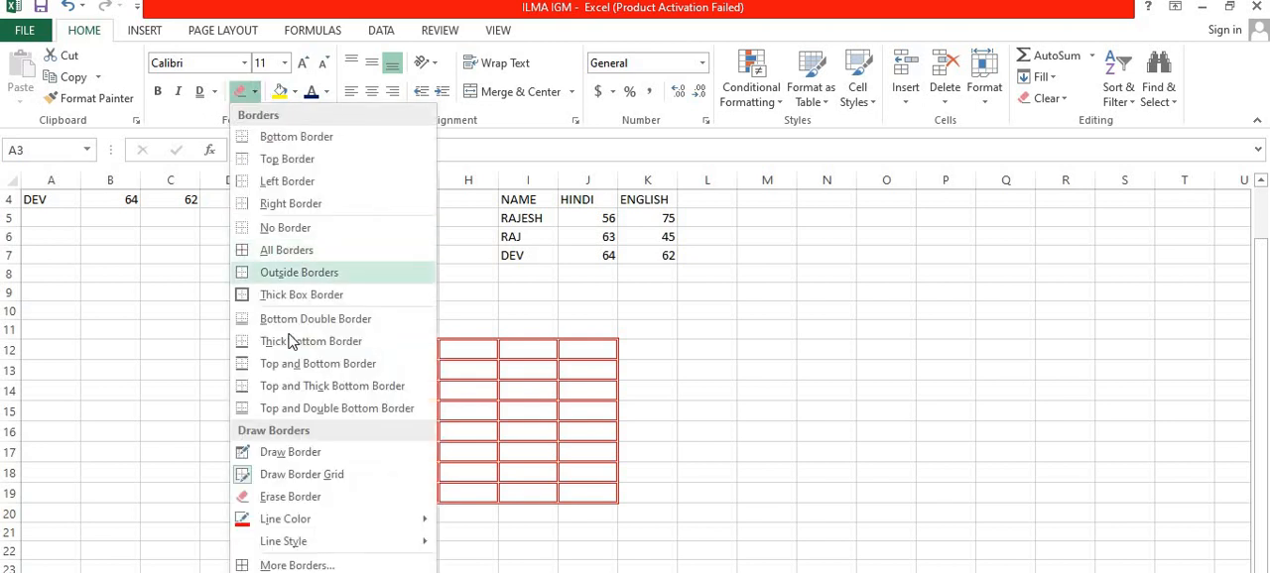
left_click(283, 497)
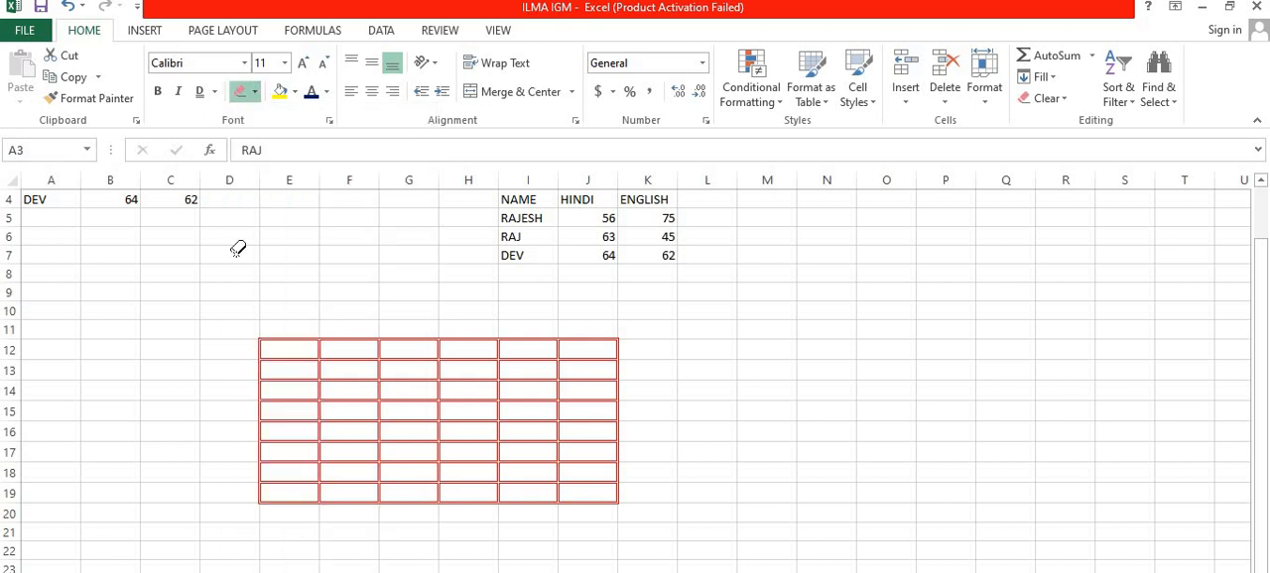
mouse_move(278, 359)
left_mouse_down()
mouse_move(576, 426)
mouse_move(598, 482)
left_mouse_up()
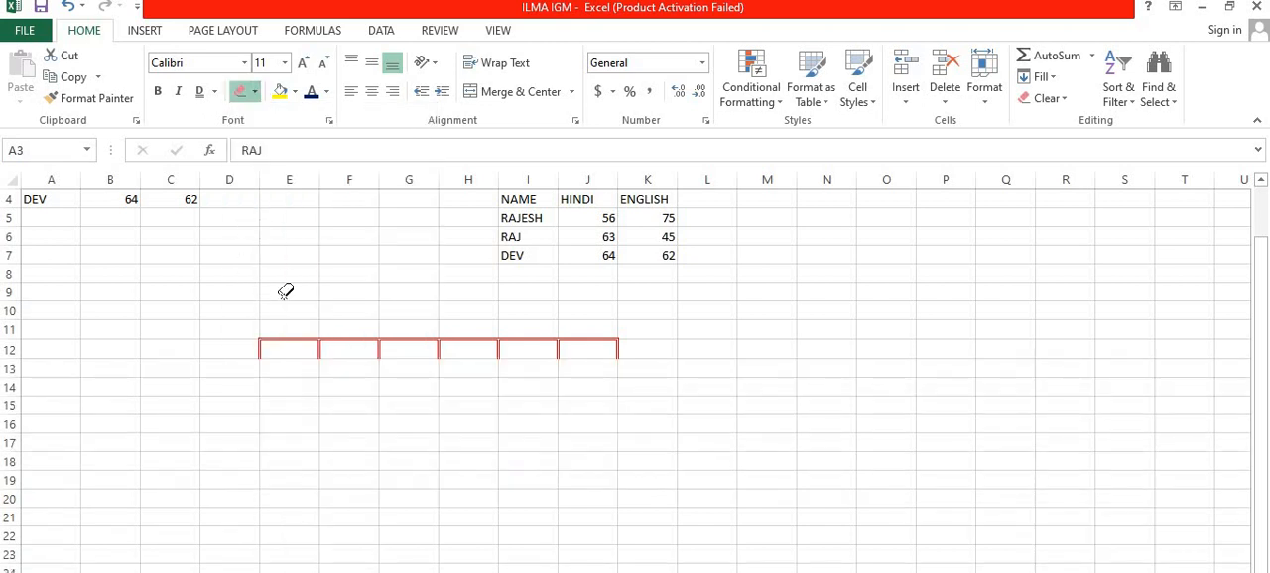
left_click_drag(226, 308, 677, 391)
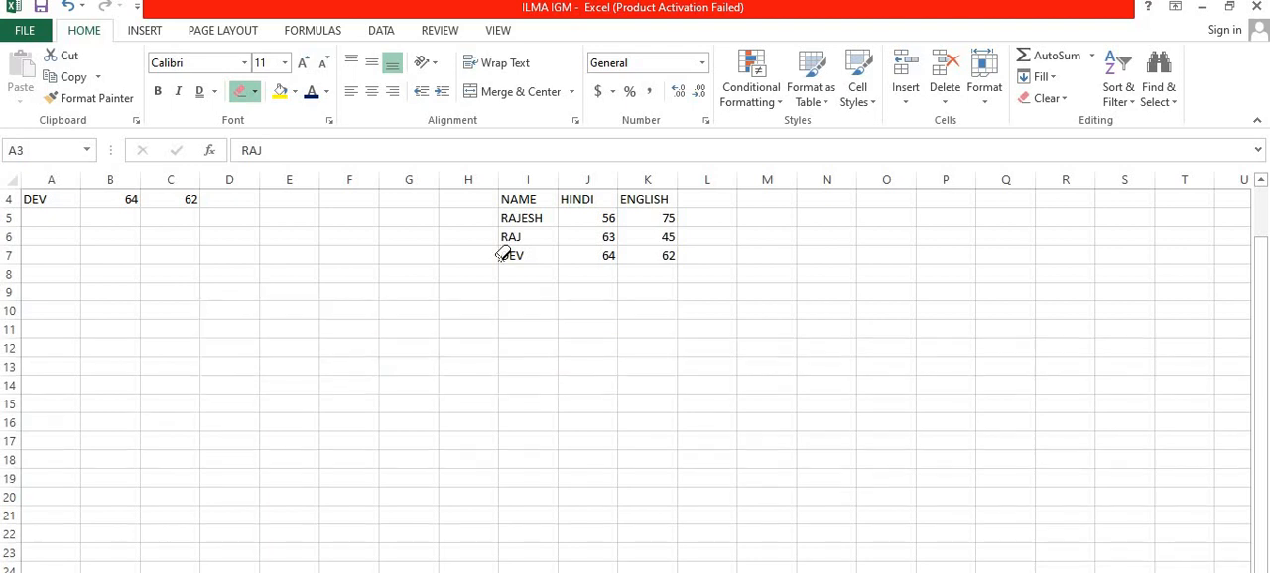
Step: Erase all borders from the marks table A1:C4
left_click(255, 92)
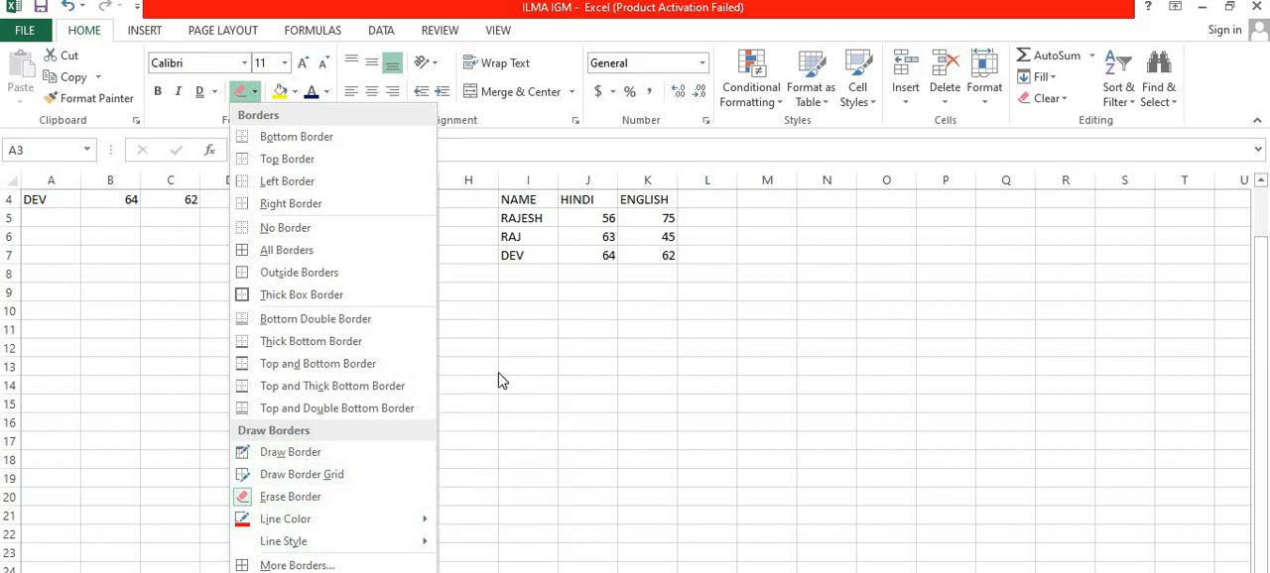
left_click(439, 360)
scroll(175, 291, "up", 1)
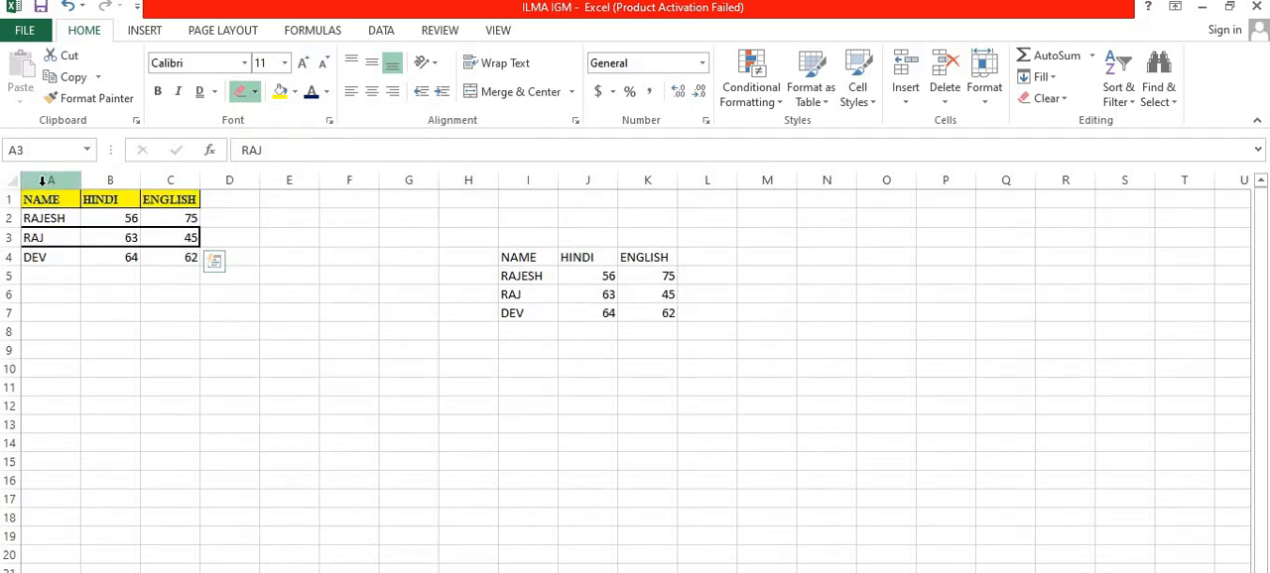
mouse_move(52, 197)
left_mouse_down()
mouse_move(209, 237)
mouse_move(201, 258)
left_mouse_up()
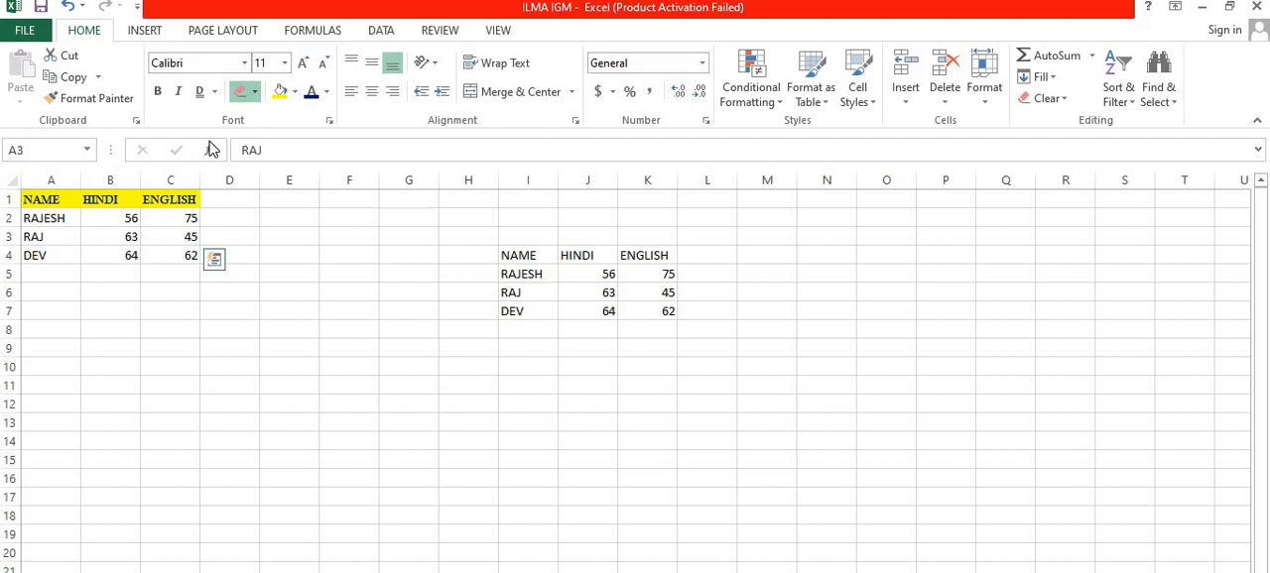
Step: Apply All Borders in the red double line to the RAJ row A3:C3 and to the whole marks table A1:C4
left_click(255, 91)
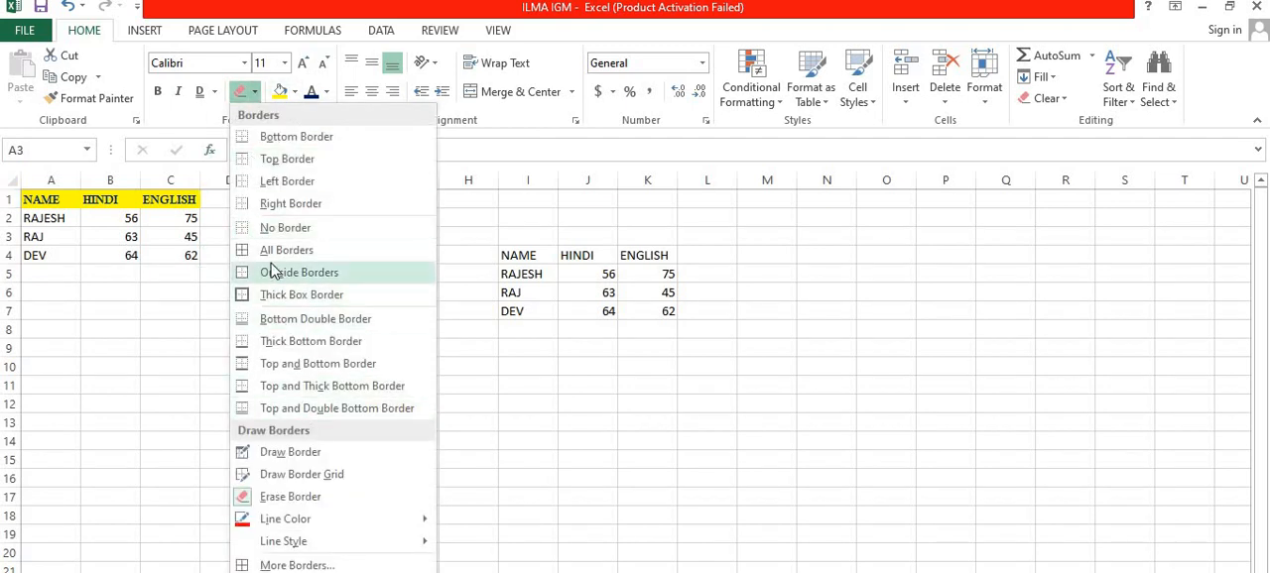
left_click(274, 251)
left_click(63, 203)
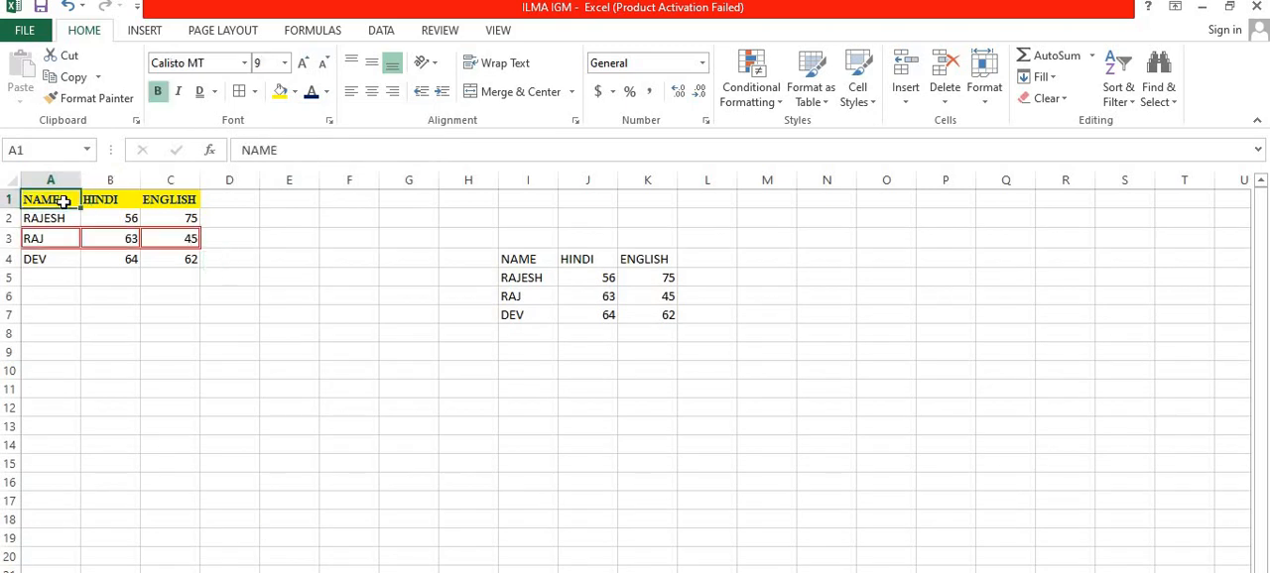
left_click_drag(63, 203, 166, 250)
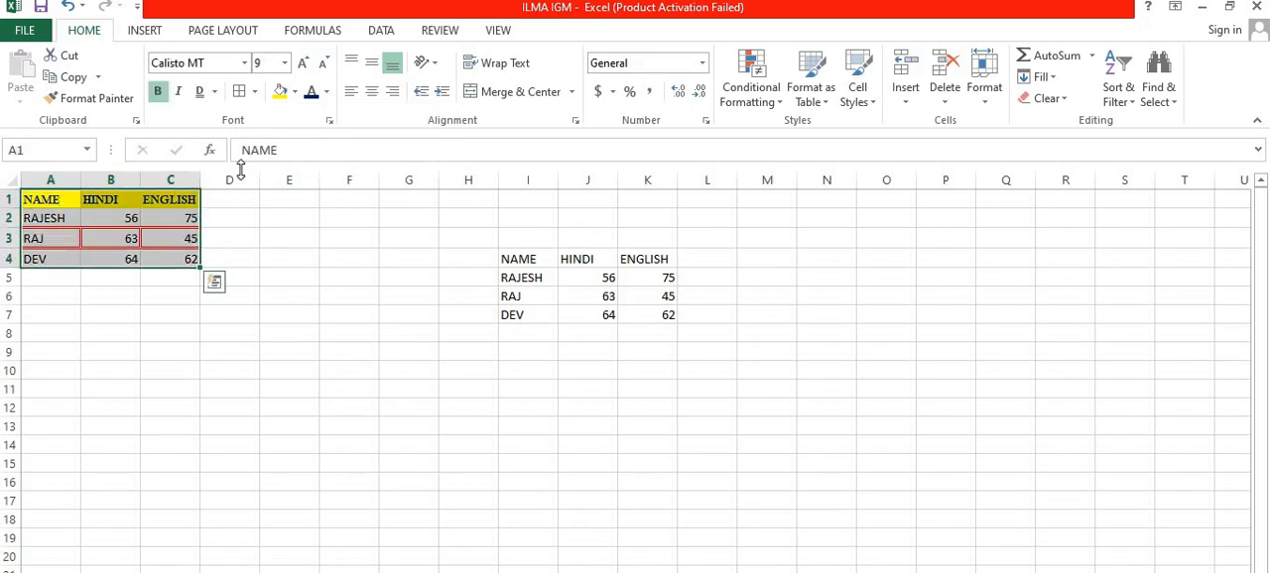
left_click(254, 92)
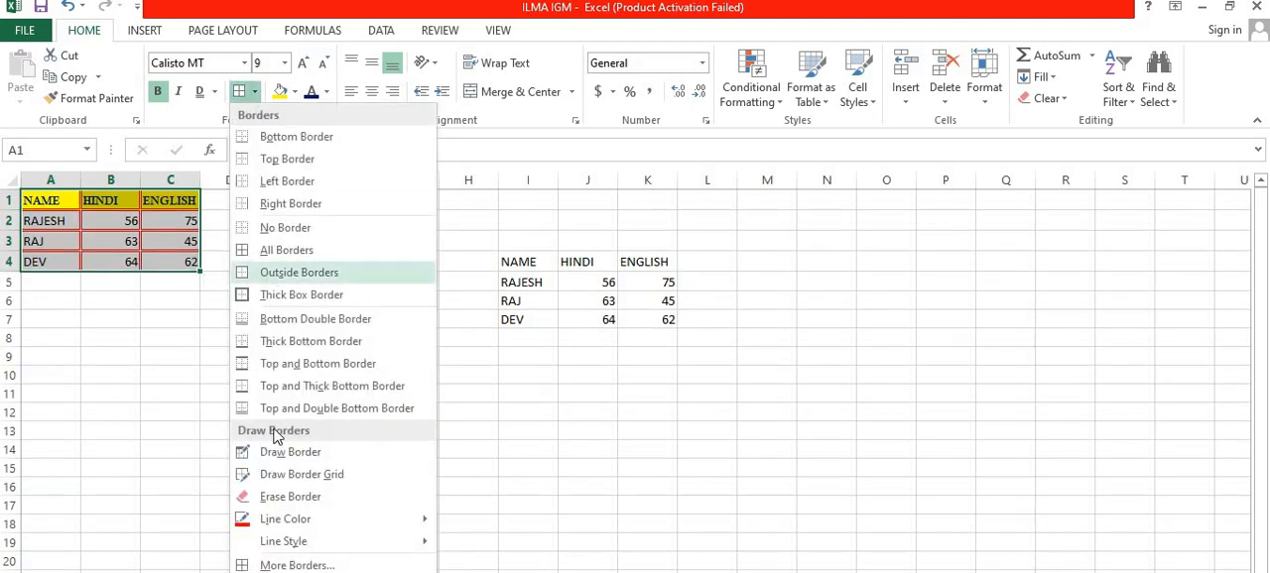
Step: Set the border line to Automatic colour and a thin solid style, and redraw the grid over the student rows A2:C4
mouse_move(344, 528)
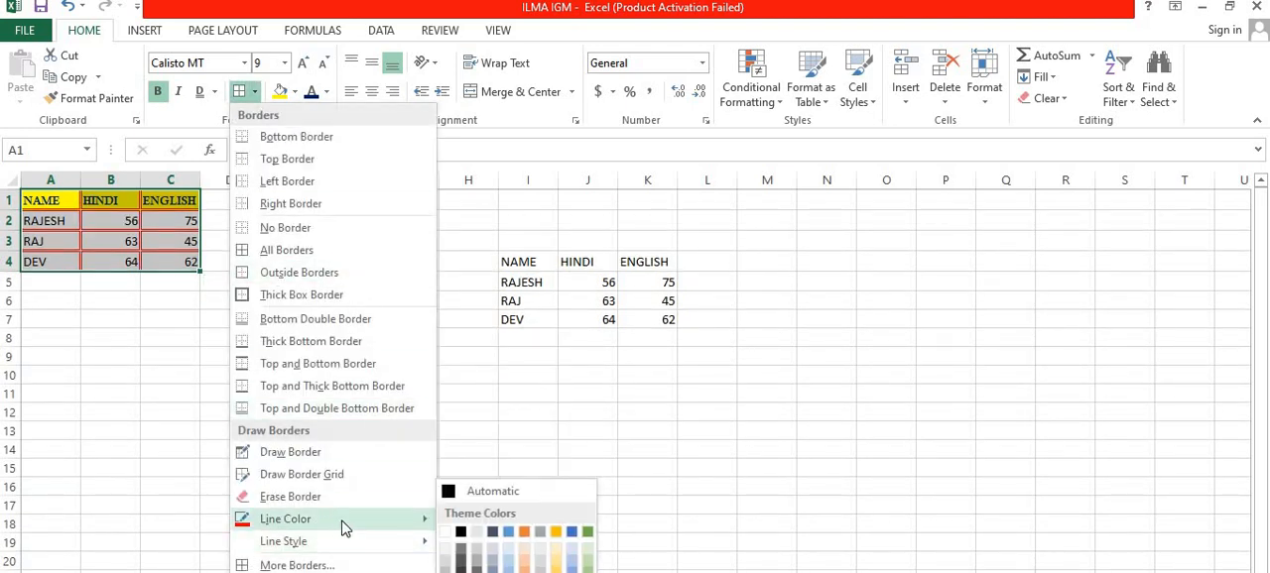
left_click(449, 494)
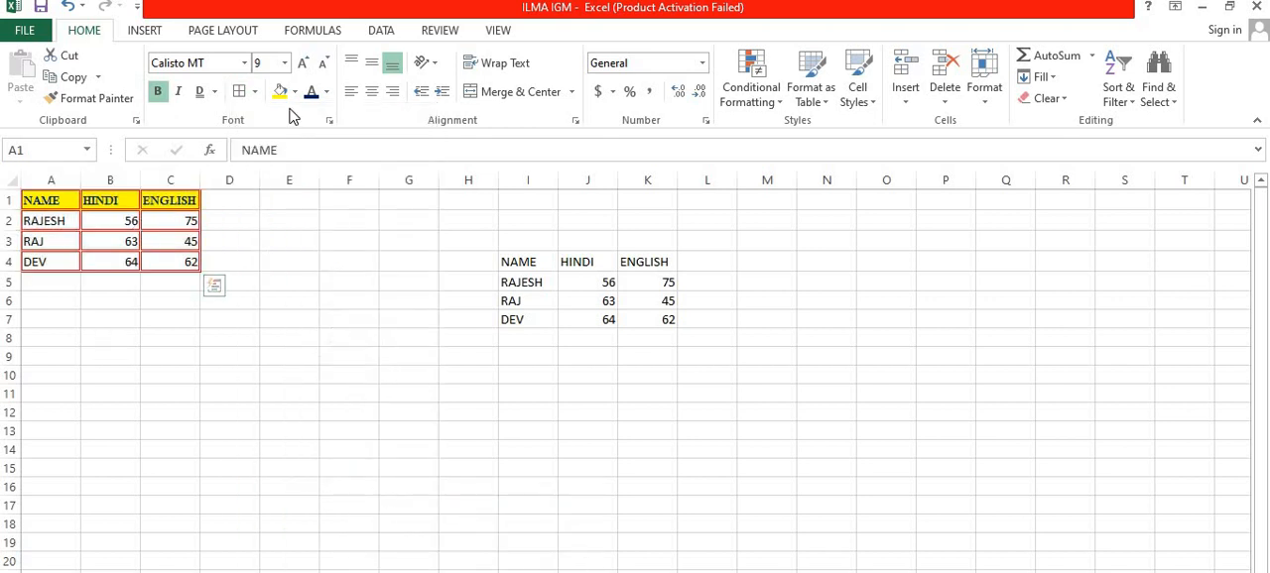
left_click(254, 91)
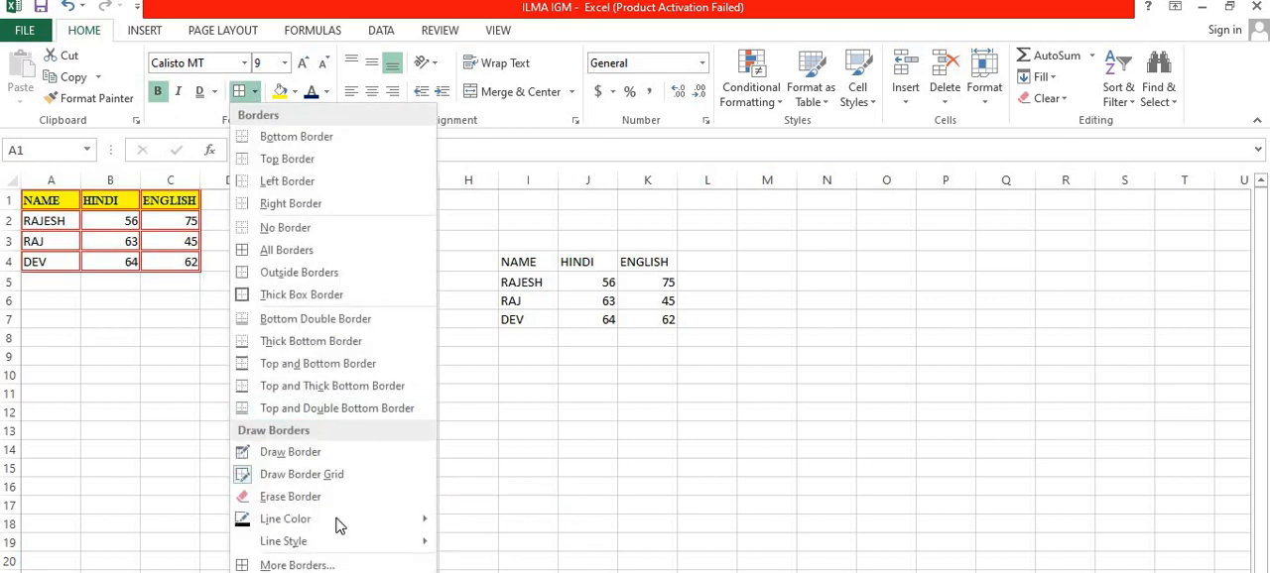
mouse_move(330, 532)
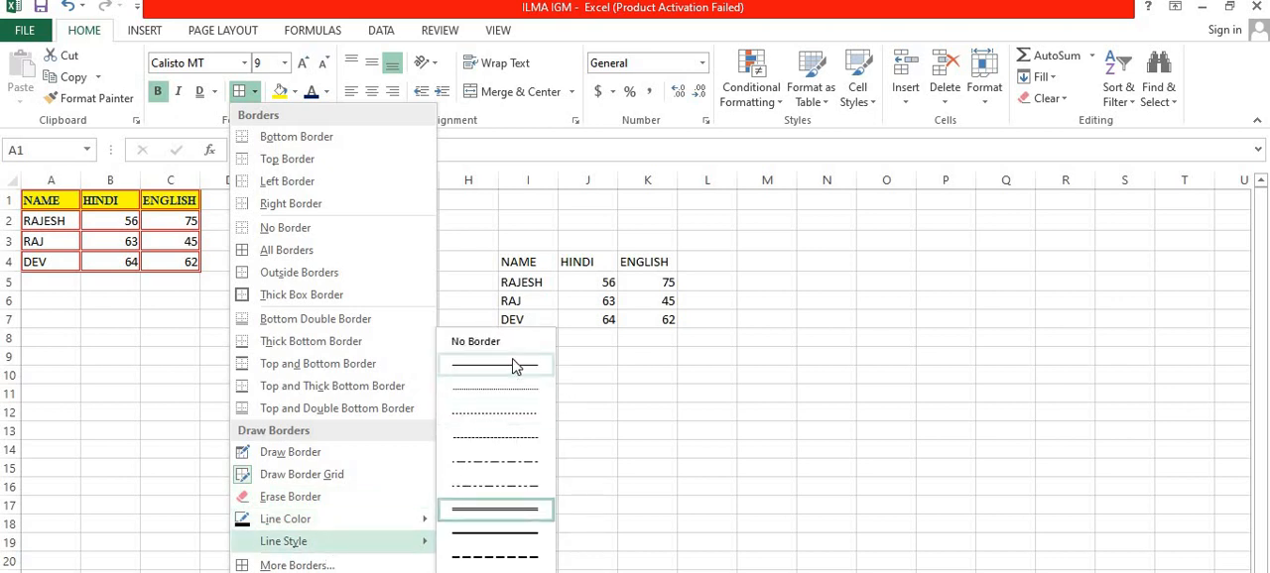
left_click(515, 367)
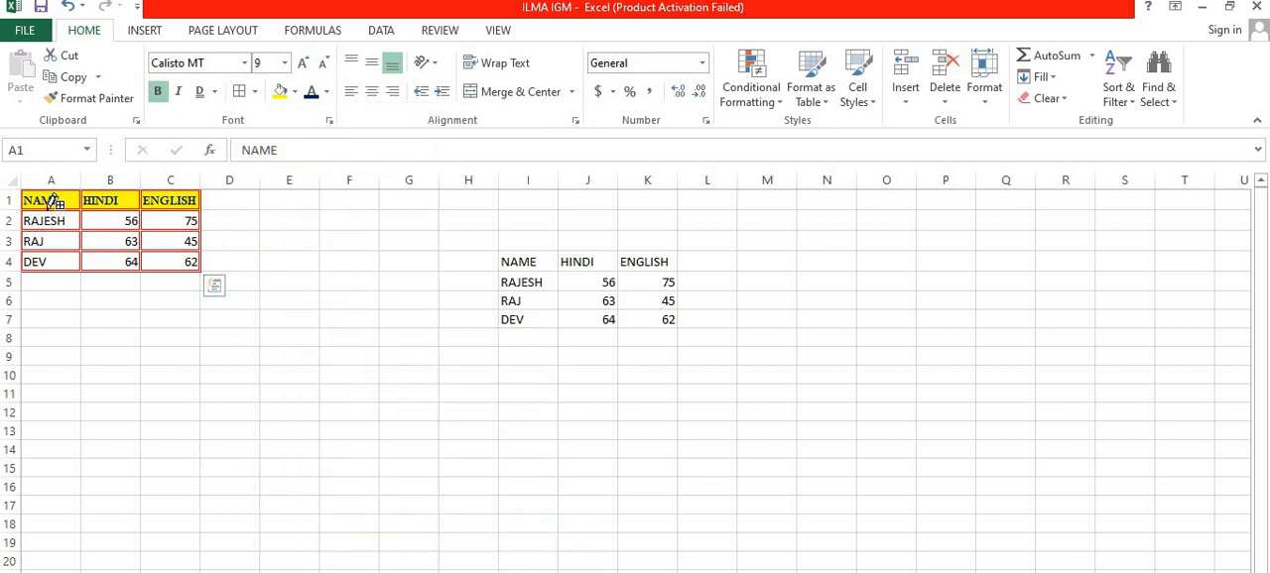
mouse_move(47, 209)
left_mouse_down()
mouse_move(168, 210)
mouse_move(175, 256)
left_mouse_up()
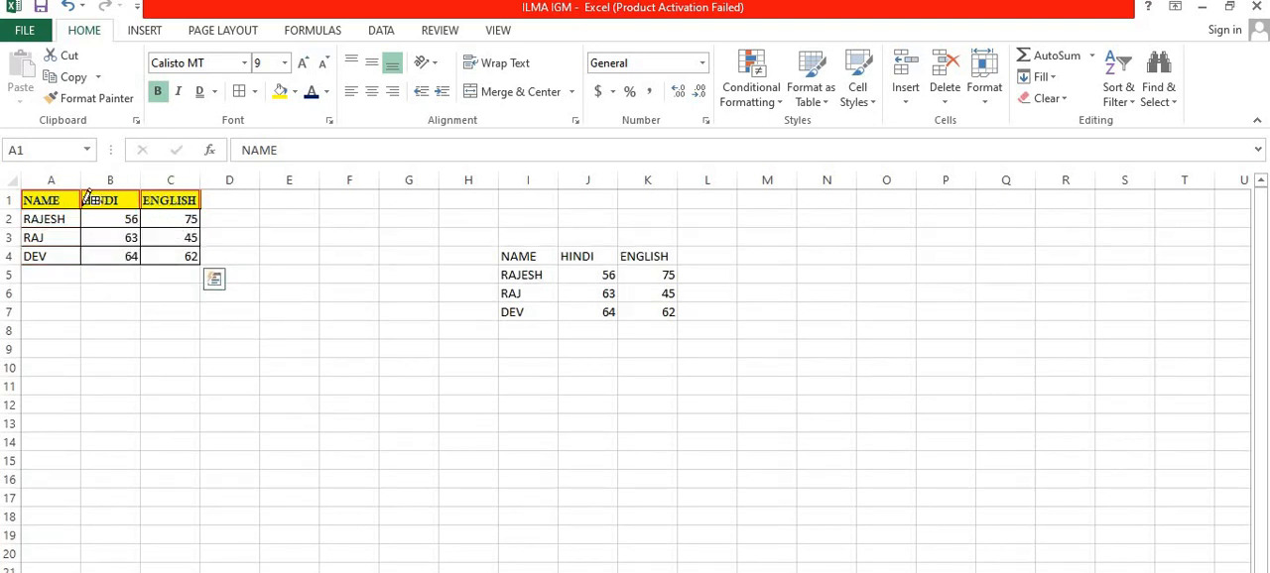
Step: Draw the black thin grid over header row A1:C1 and decrease the font size of table A1:C4
left_click_drag(69, 200, 178, 199)
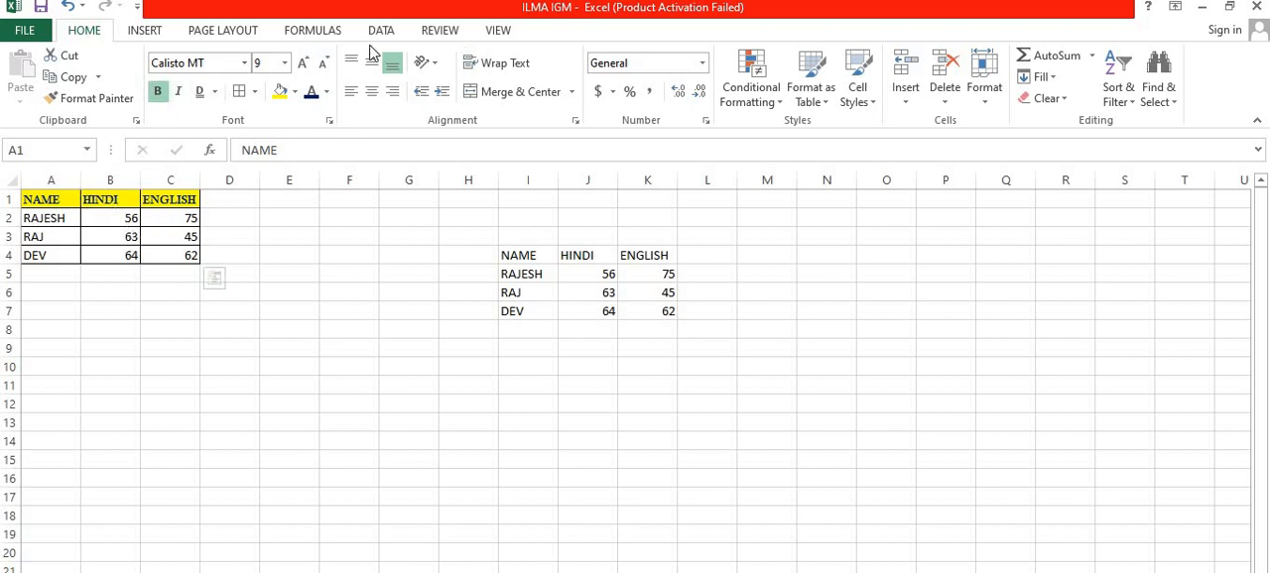
left_click(323, 63)
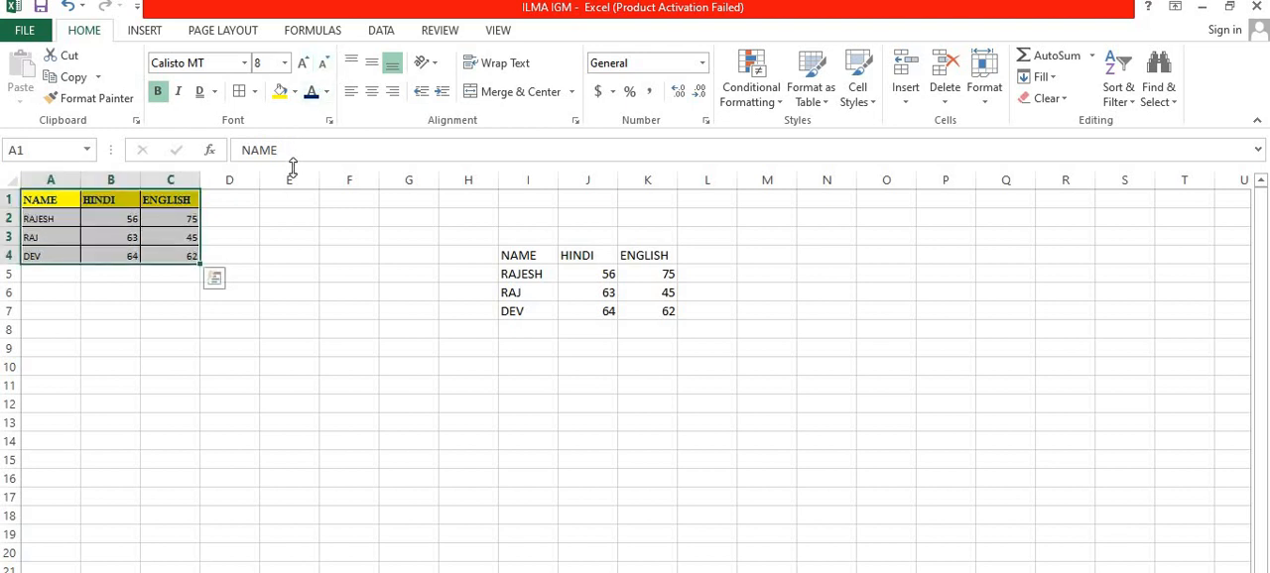
left_click(283, 274)
Step: Try copying the NAME header's formatting from A1 onto the second table's header row I4:K4 with Format Painter
left_click(47, 198)
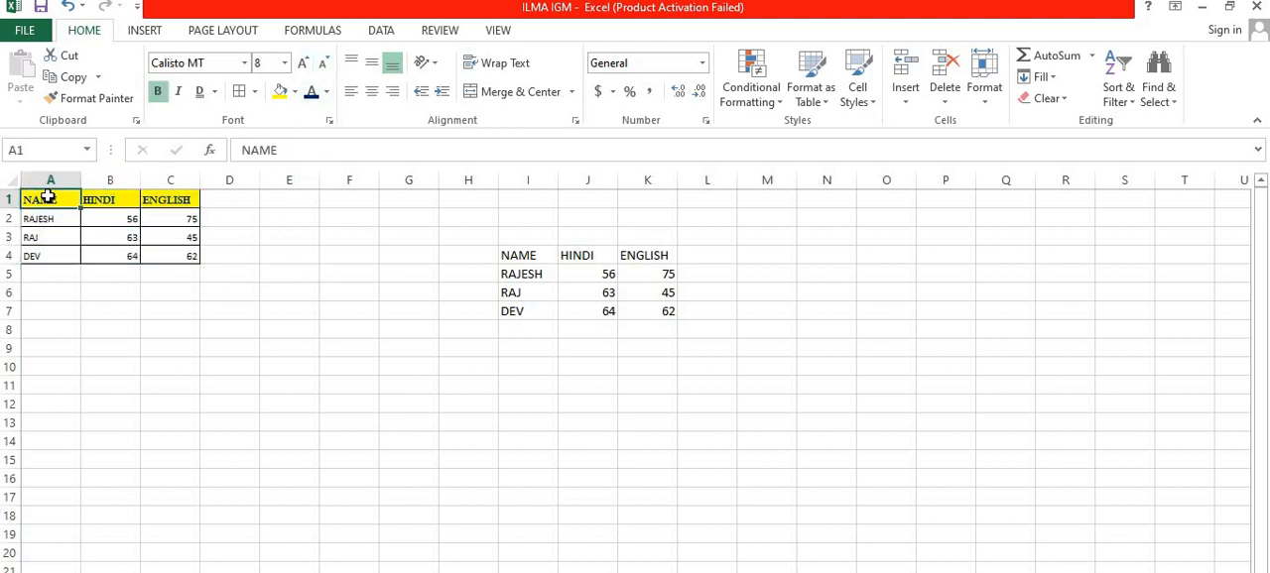
double_click(63, 99)
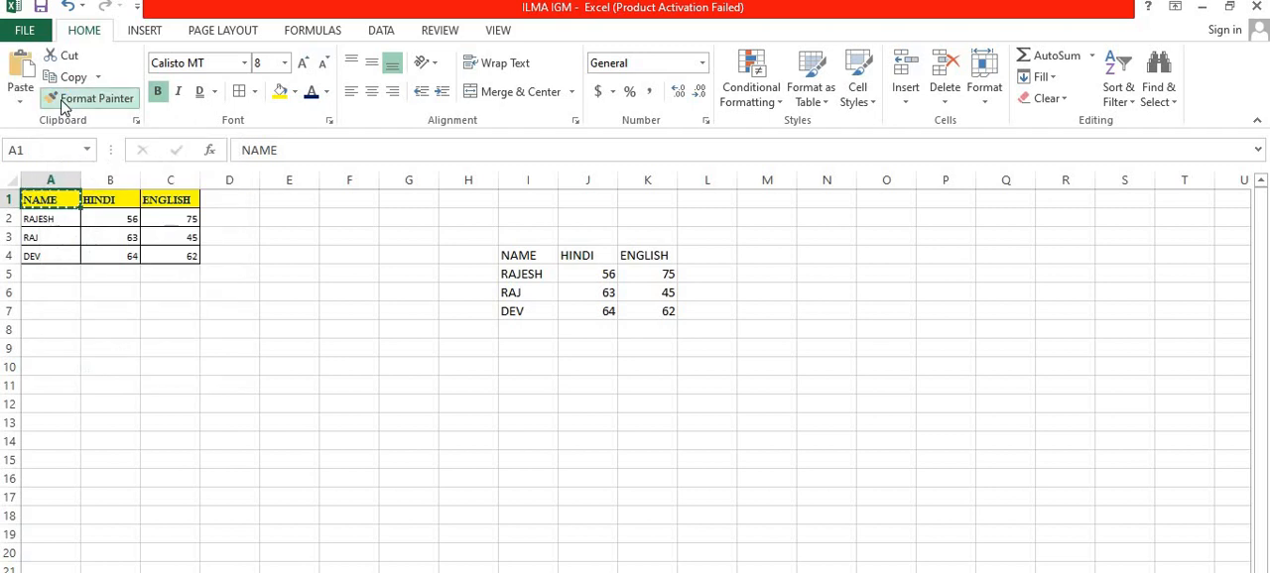
left_click(510, 254)
mouse_move(509, 254)
left_mouse_down()
mouse_move(641, 255)
mouse_move(626, 256)
left_mouse_up()
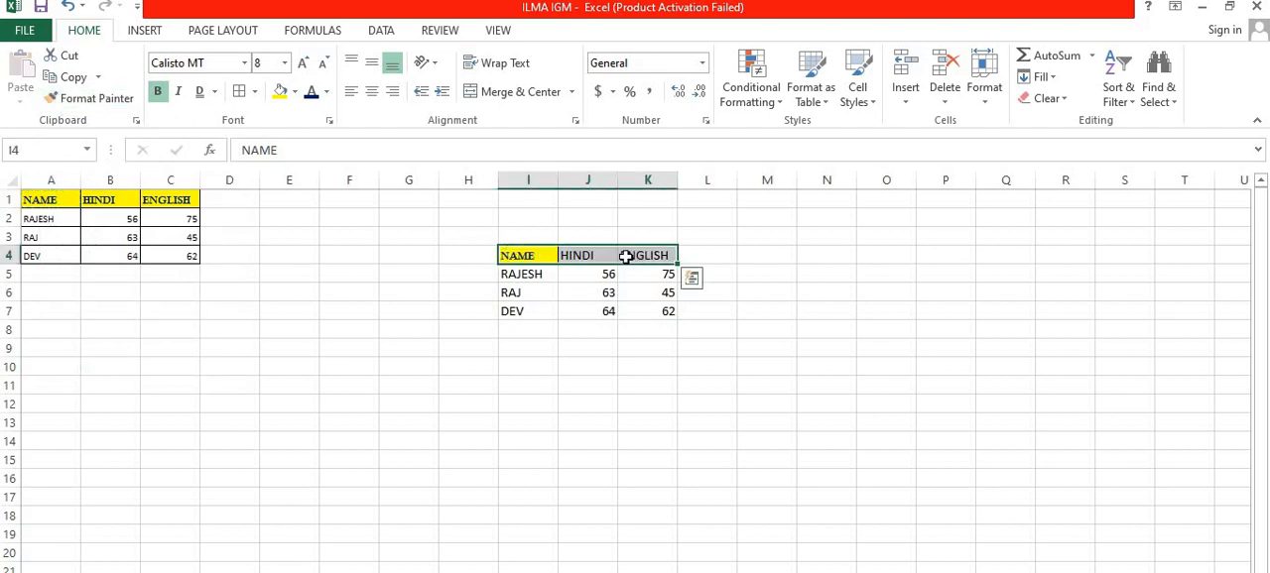
left_click(565, 341)
left_click(543, 254)
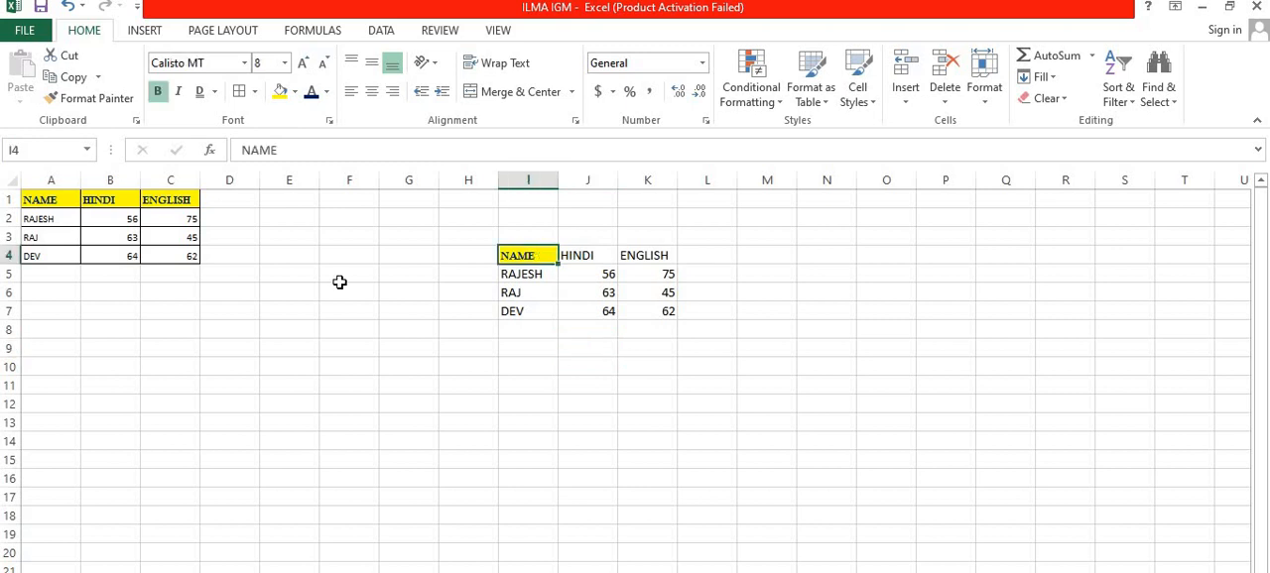
Step: Undo the format painting, the font size decrease and the black border drawing back to the red double-line grid
key("ctrl+z")
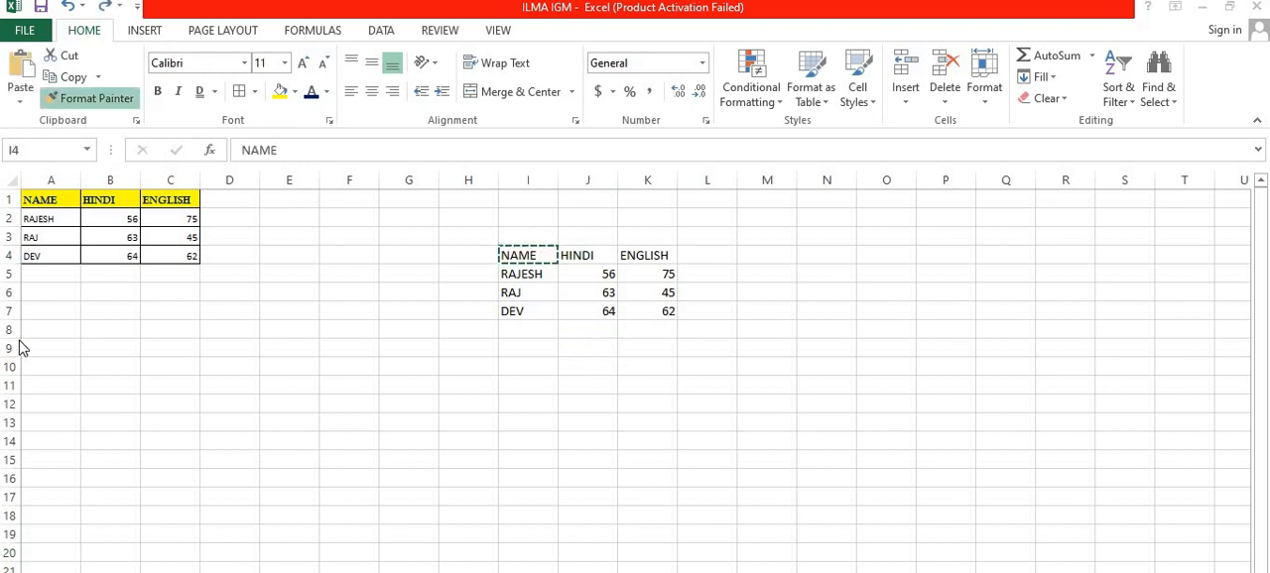
left_click(526, 251)
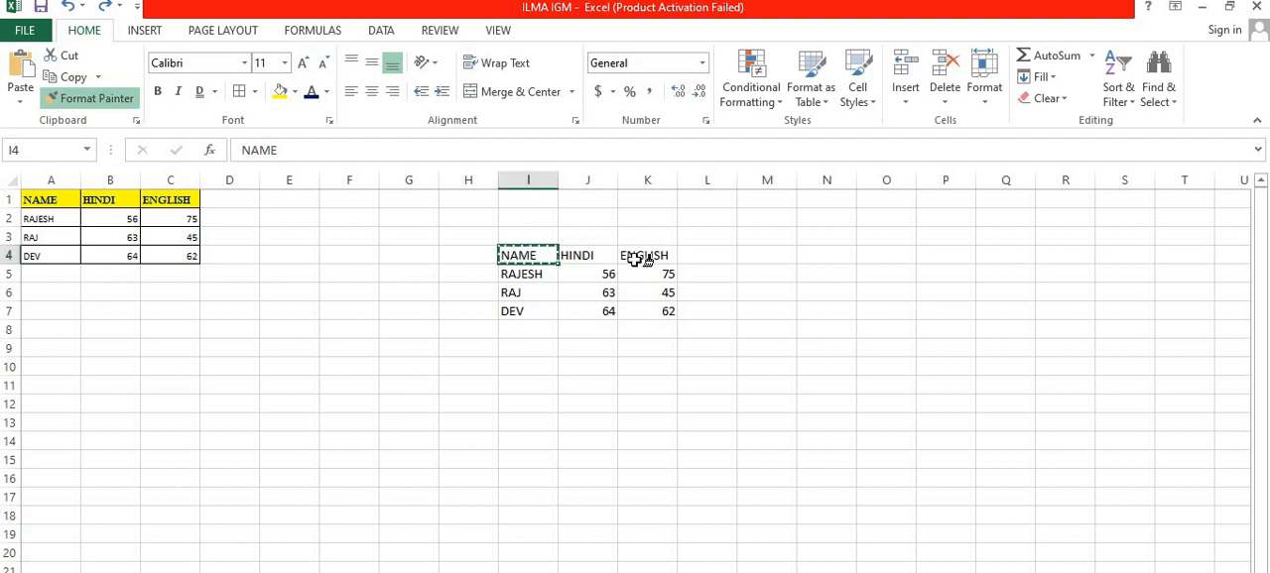
left_click(66, 196)
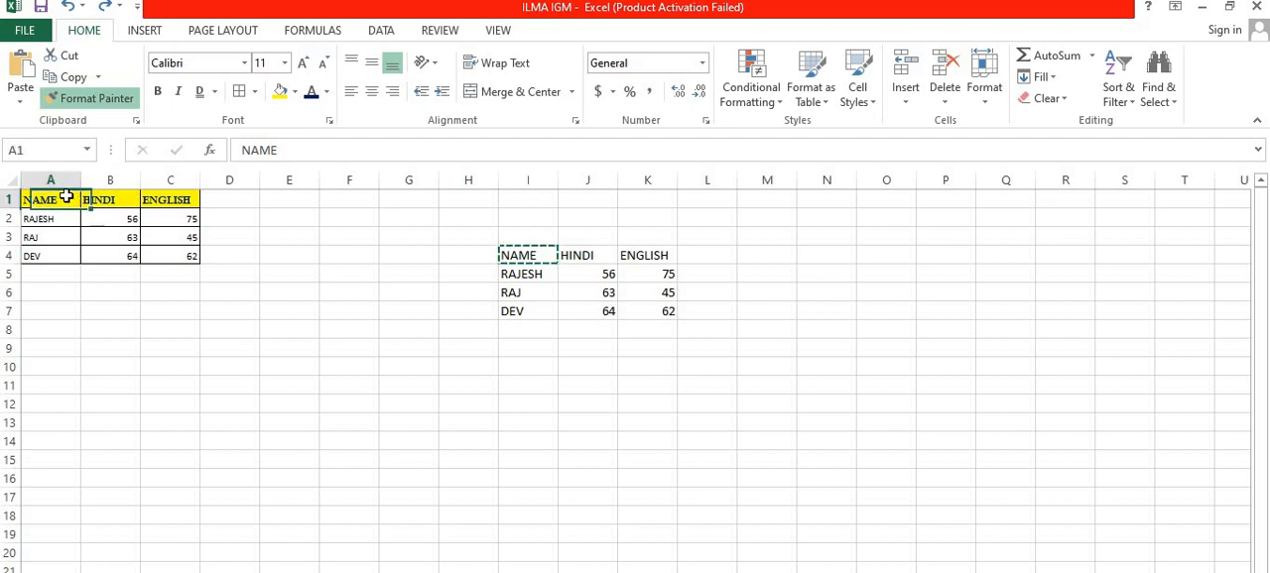
left_click(85, 102)
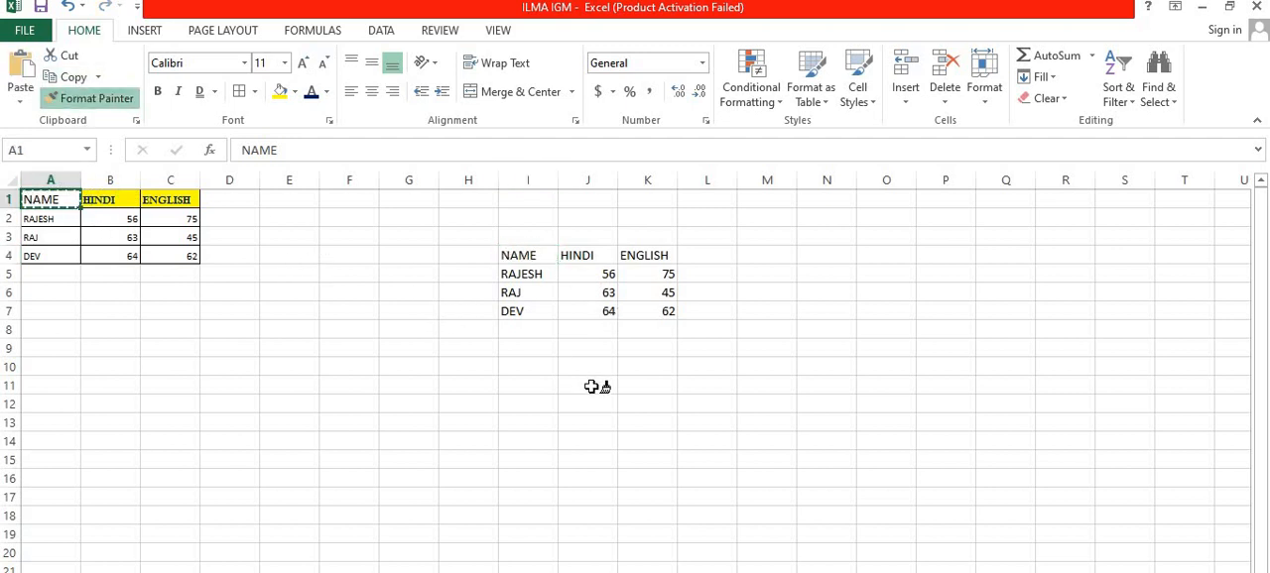
key("ctrl+z")
key("ctrl+z")
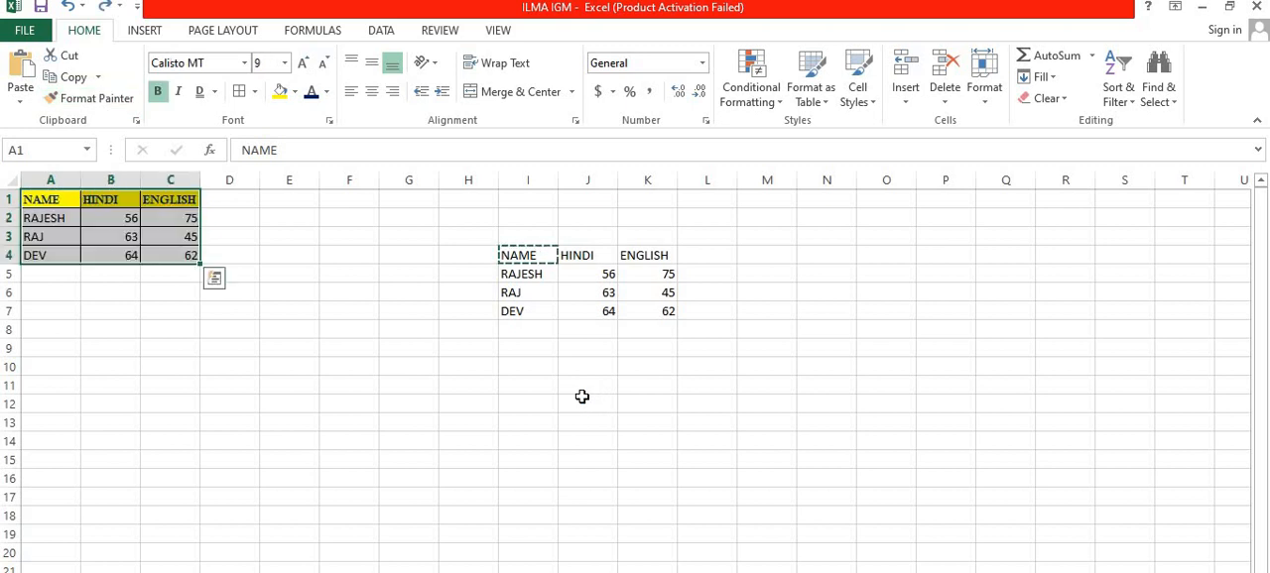
key("ctrl+z")
key("ctrl+z")
key("ctrl+z")
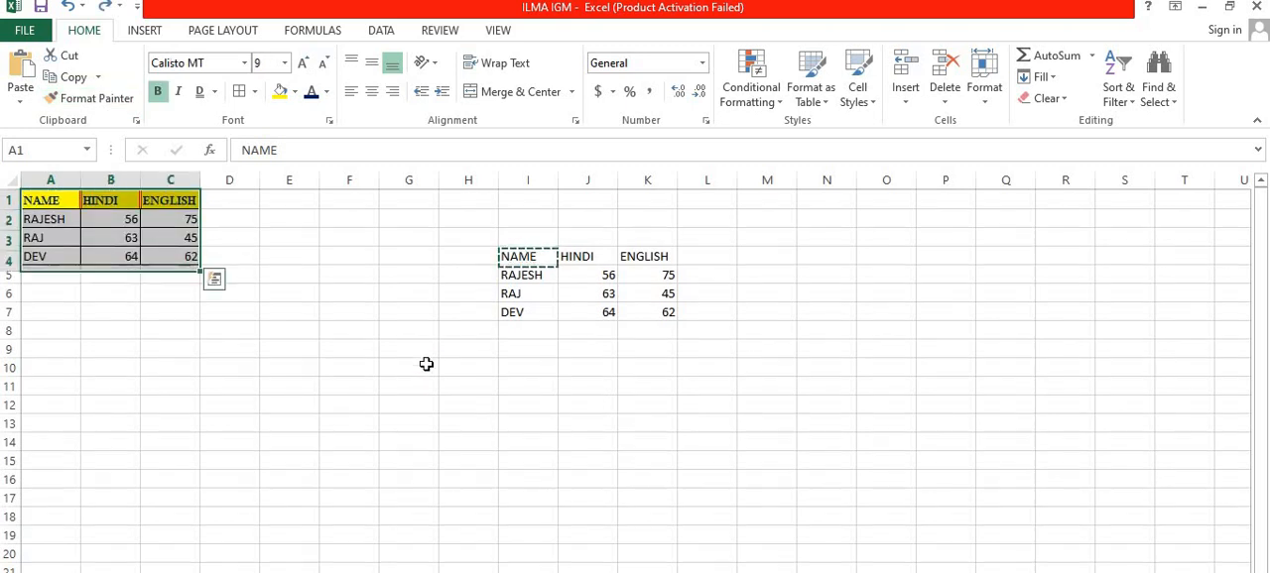
Step: Apply All Borders in a thin black line to the marks table A1:C4
left_click(255, 92)
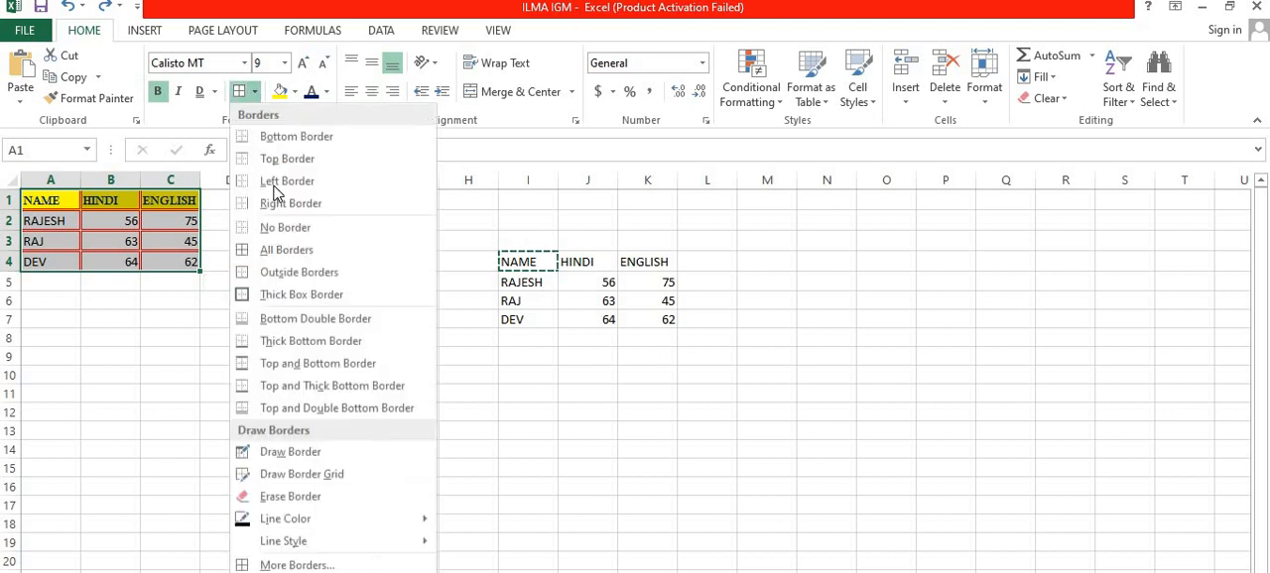
left_click(286, 251)
left_click(238, 238)
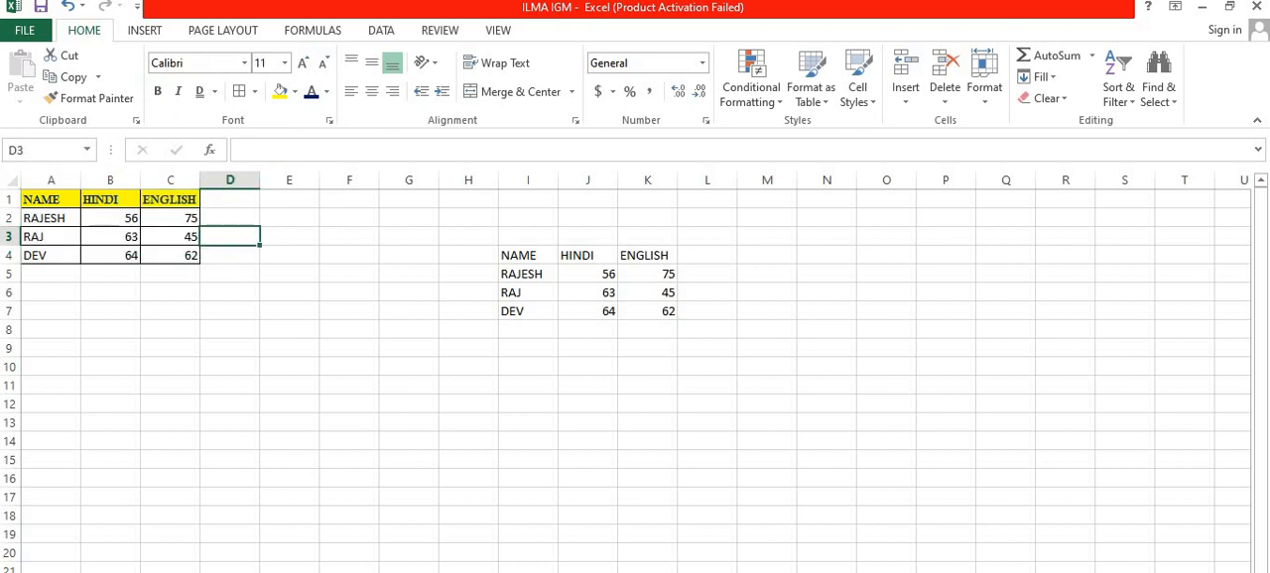
Step: Copy the formatting of header cell A1 onto the second table's header row I4:K4 with Format Painter
left_click(45, 198)
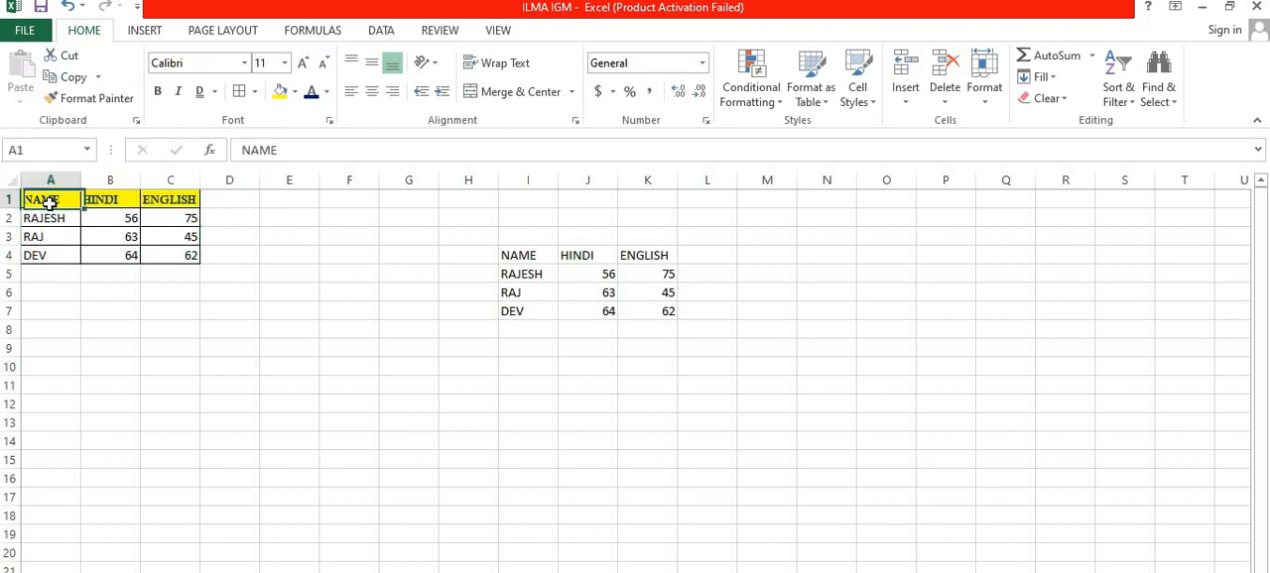
left_click(71, 101)
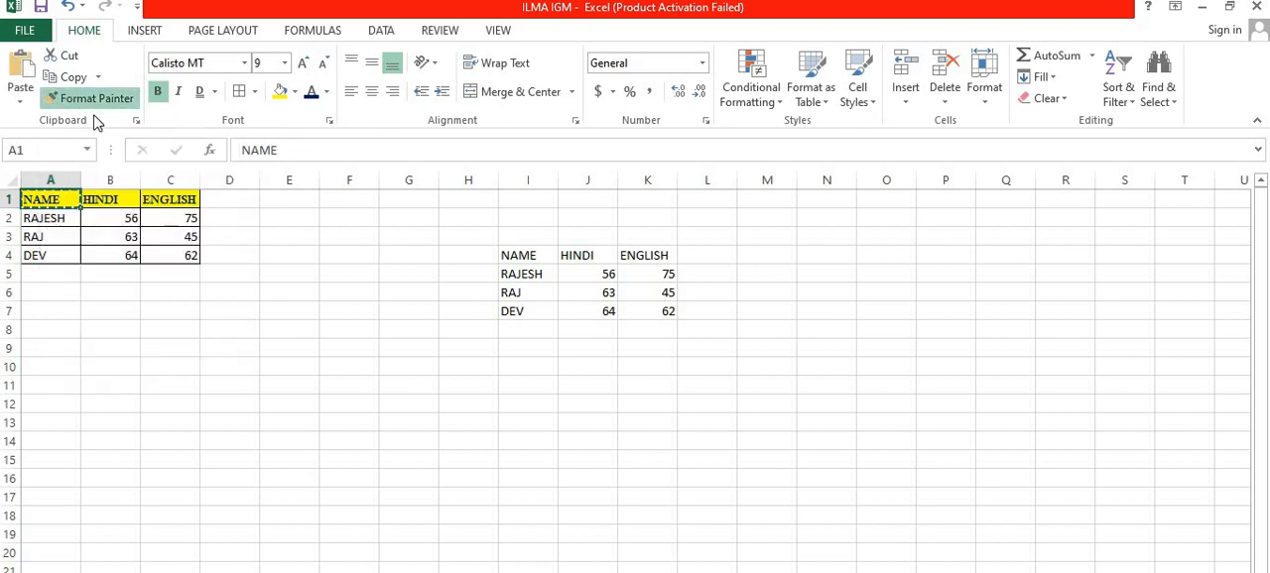
left_click(529, 256)
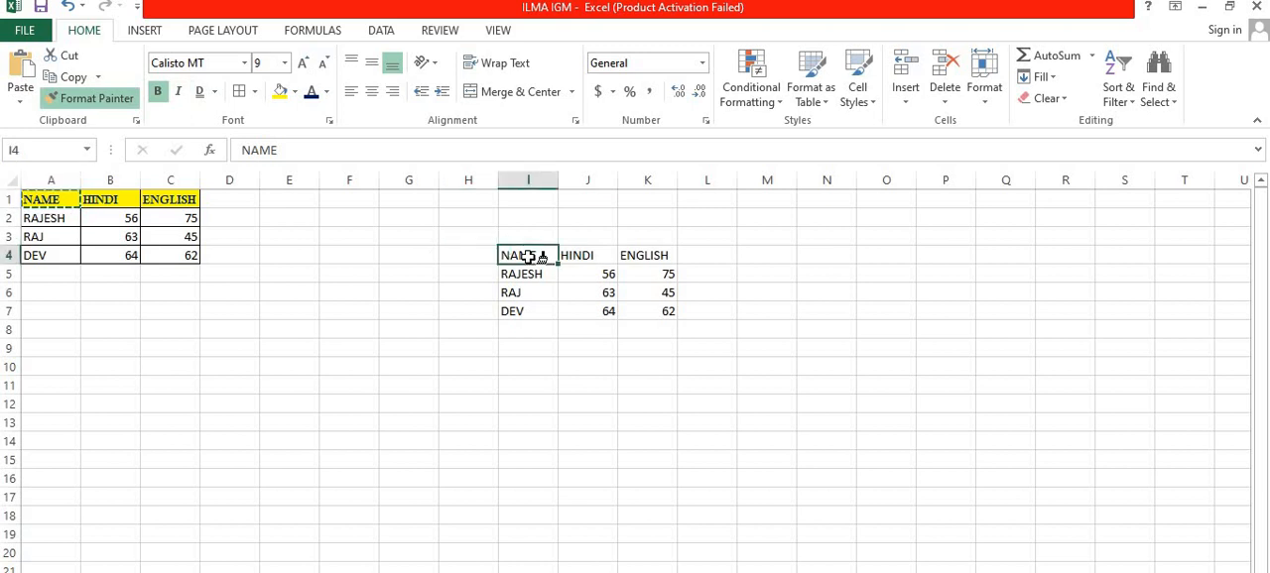
mouse_move(529, 256)
left_mouse_down()
mouse_move(689, 263)
mouse_move(640, 256)
left_mouse_up()
left_click(578, 330)
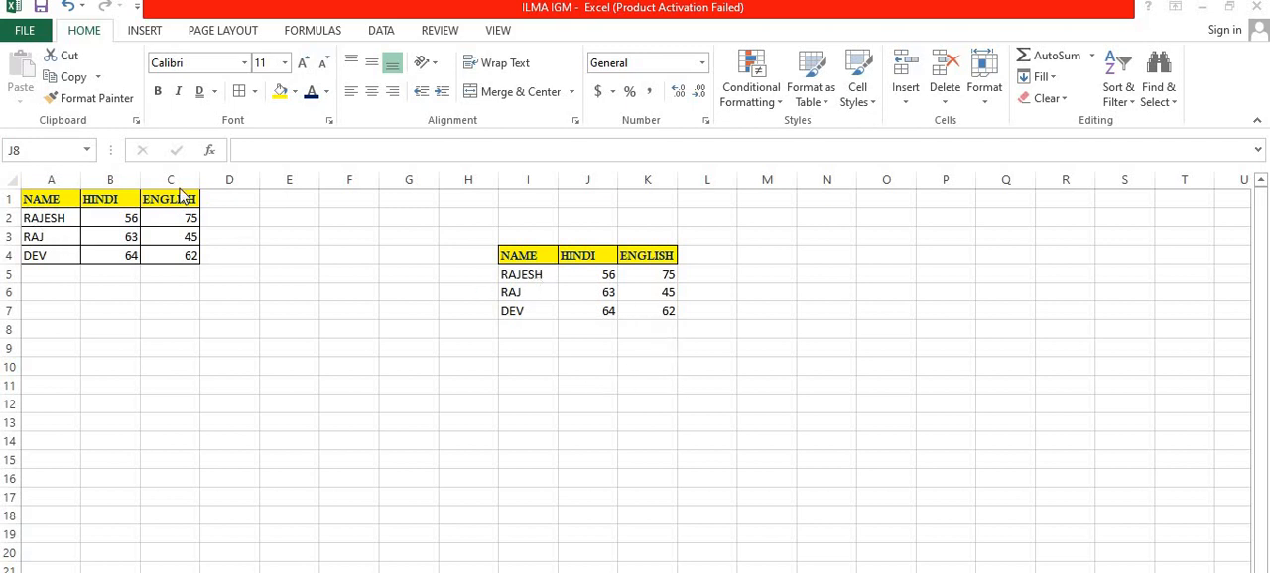
Step: Copy the formatting of cell A2 onto the second table's student rows I5:K7 with Format Painter
left_click(51, 218)
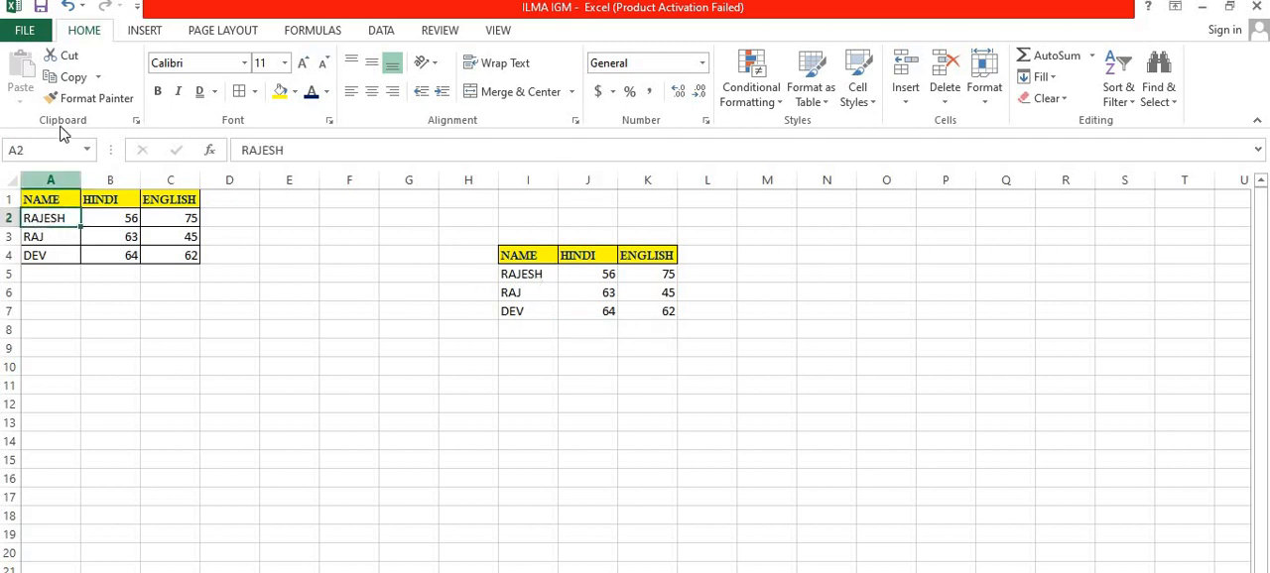
left_click(81, 99)
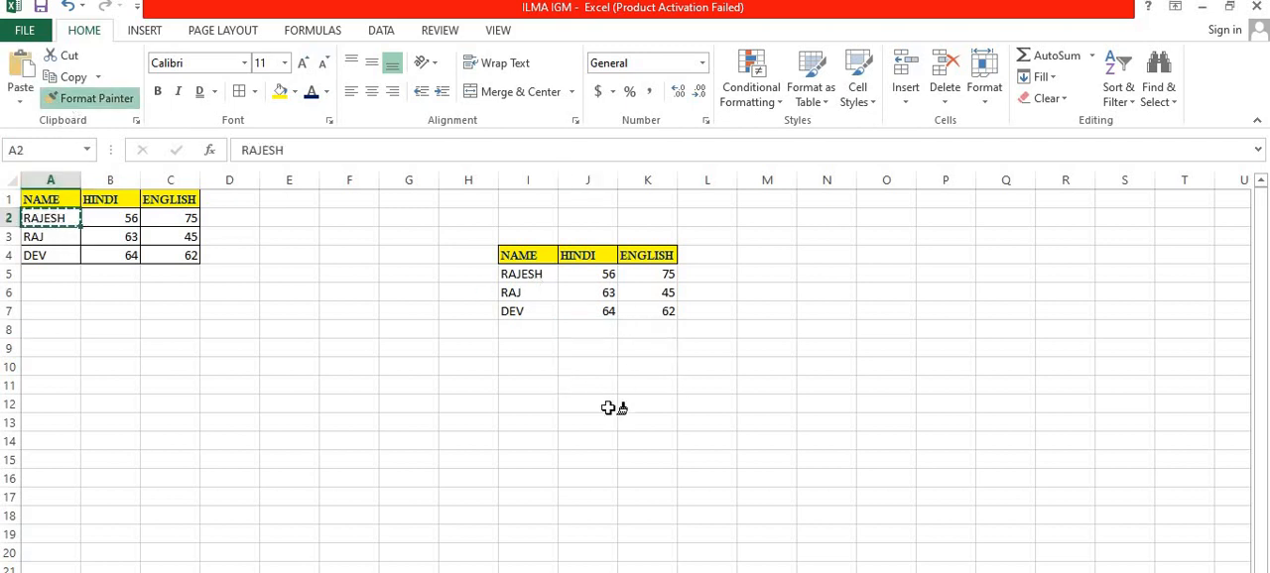
left_click(554, 277)
left_click_drag(554, 278, 664, 309)
left_click(609, 396)
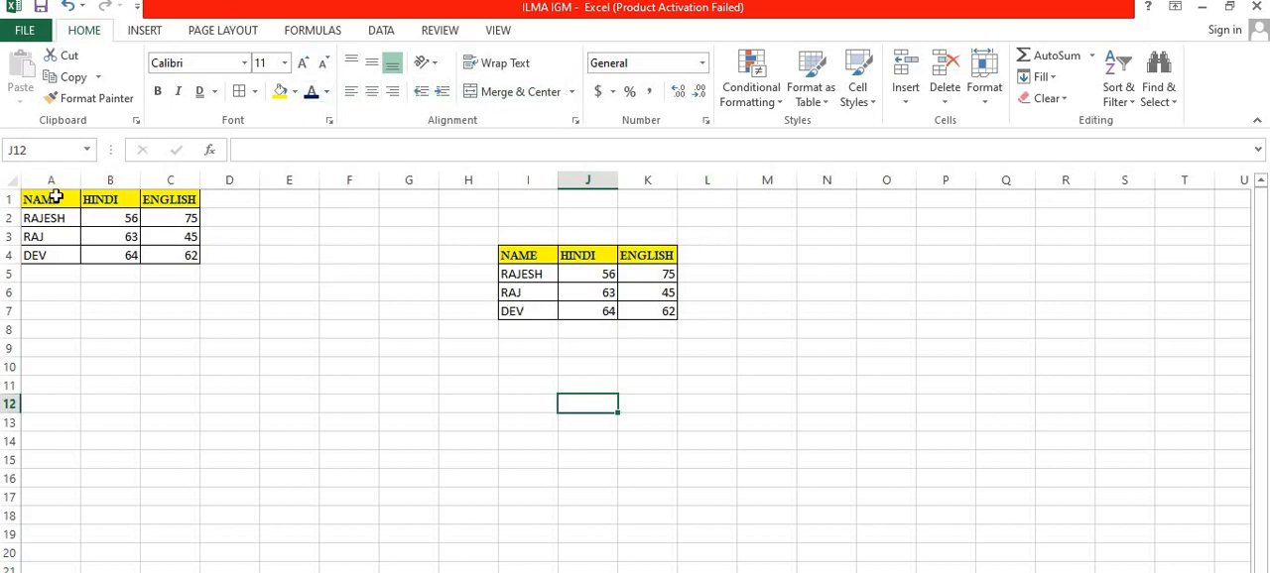
Step: Try Top Align and Middle Align on the marks table A1:C4, and return it to Bottom Align
left_click_drag(54, 197, 173, 258)
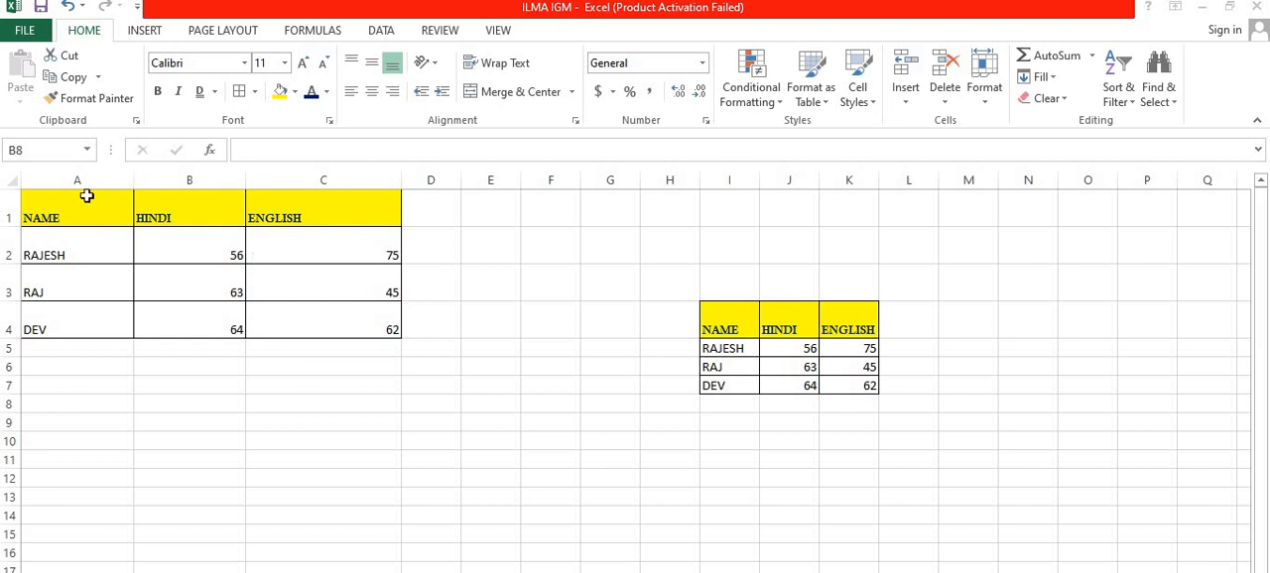
left_click_drag(125, 213, 357, 329)
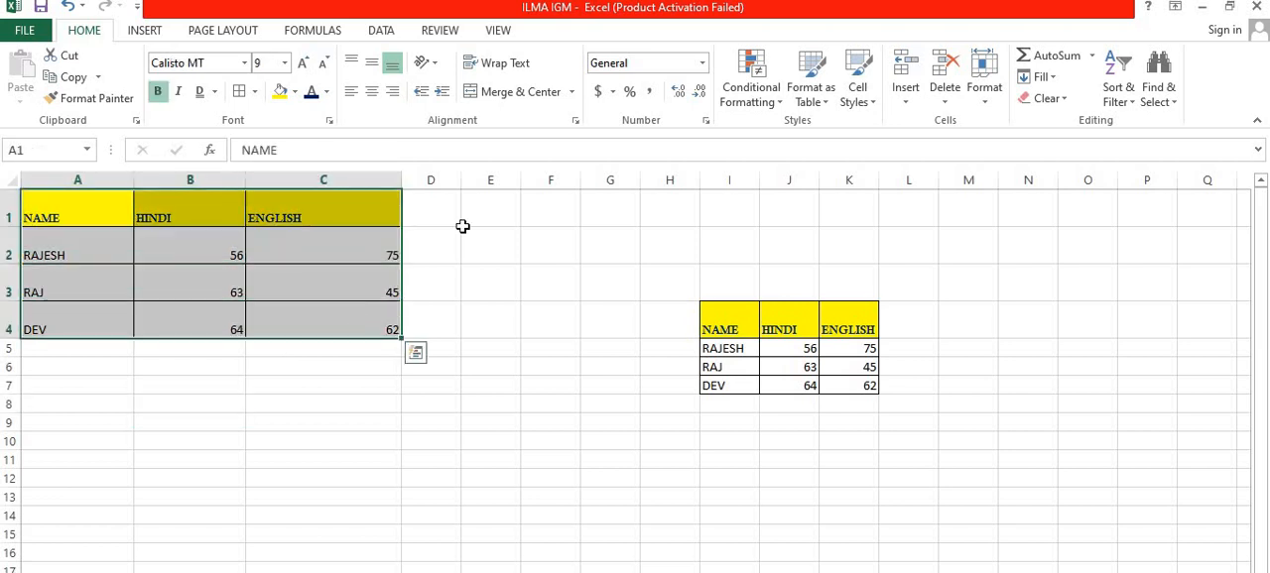
left_click(360, 69)
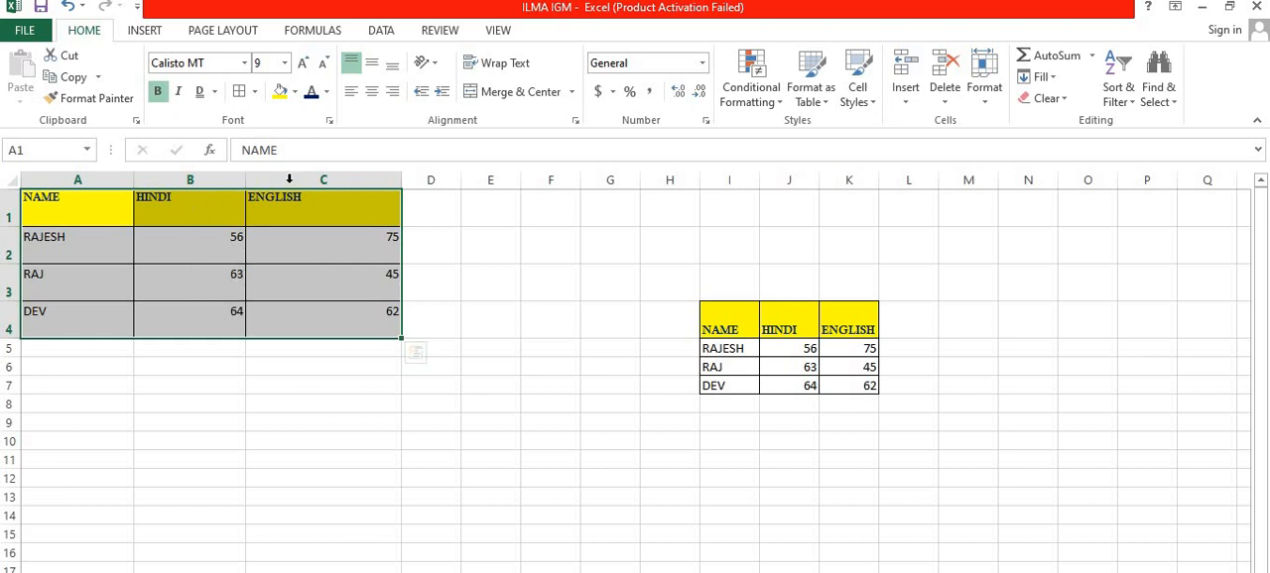
left_click(380, 64)
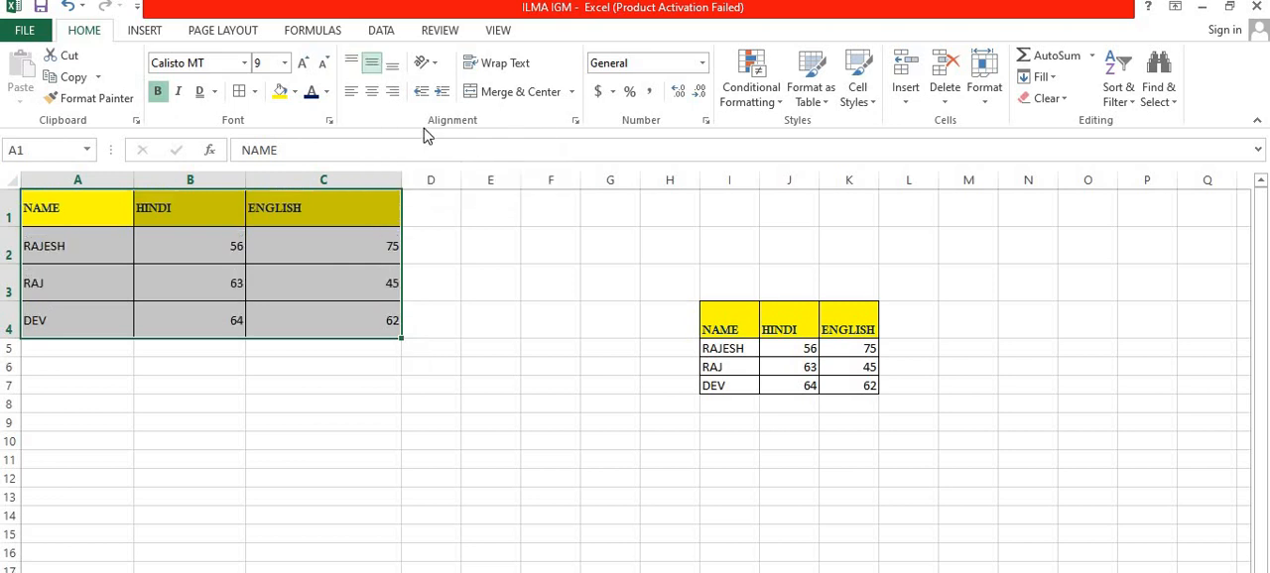
left_click(393, 65)
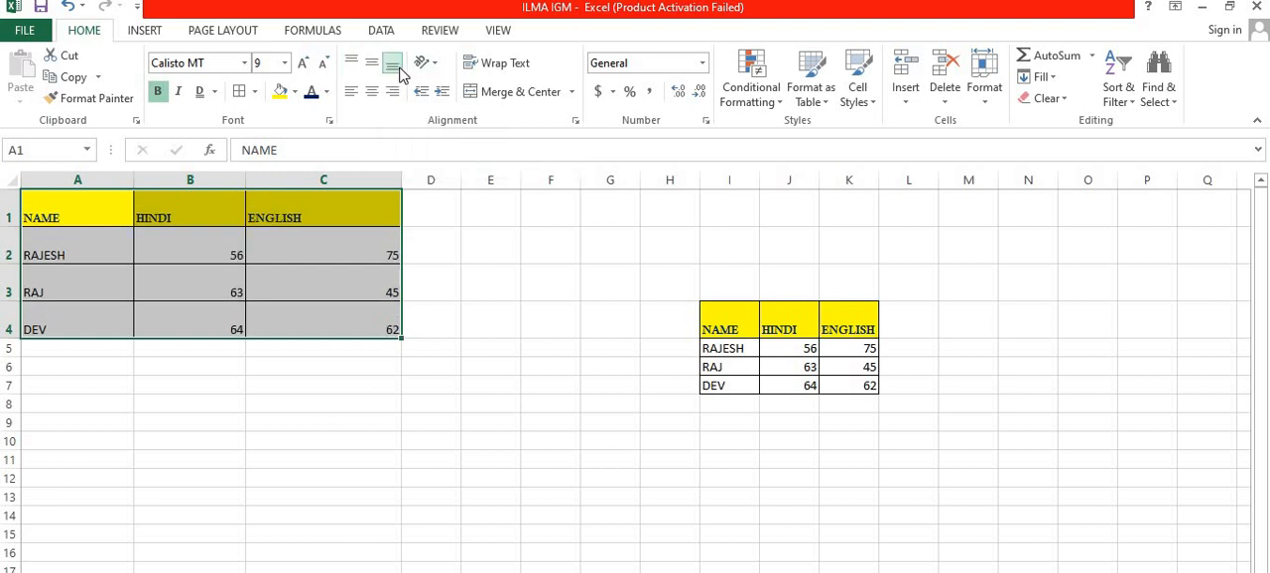
Step: Try left and right horizontal alignment on the marks table A1:C4, and leave the text centred
left_click(351, 92)
left_click(370, 94)
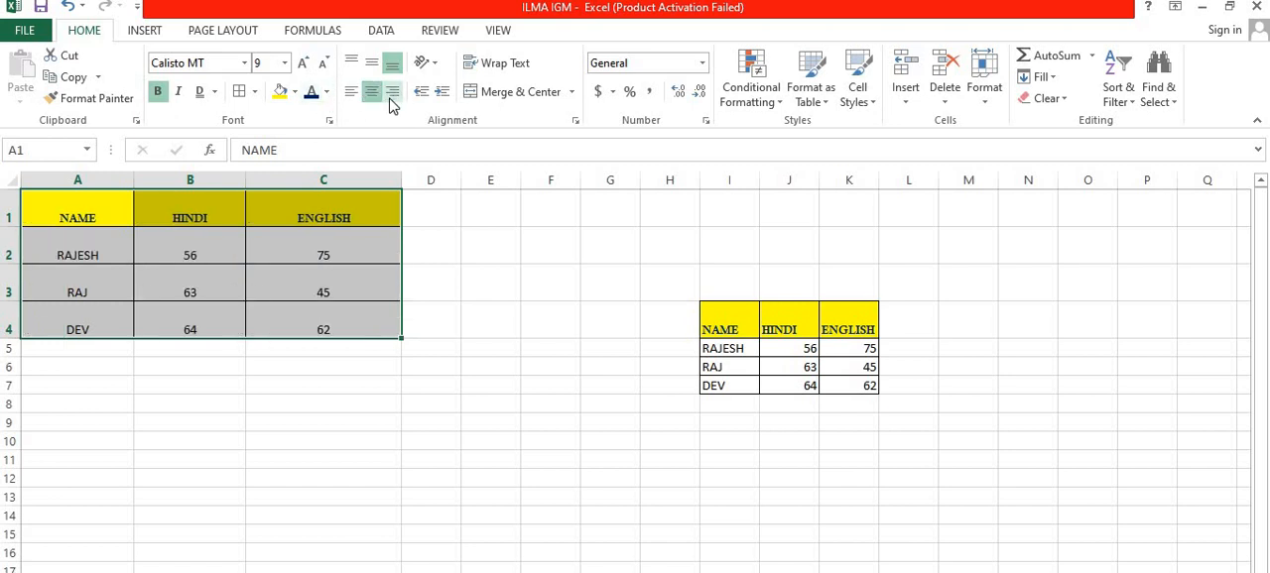
left_click(391, 94)
left_click(371, 92)
left_click(232, 249)
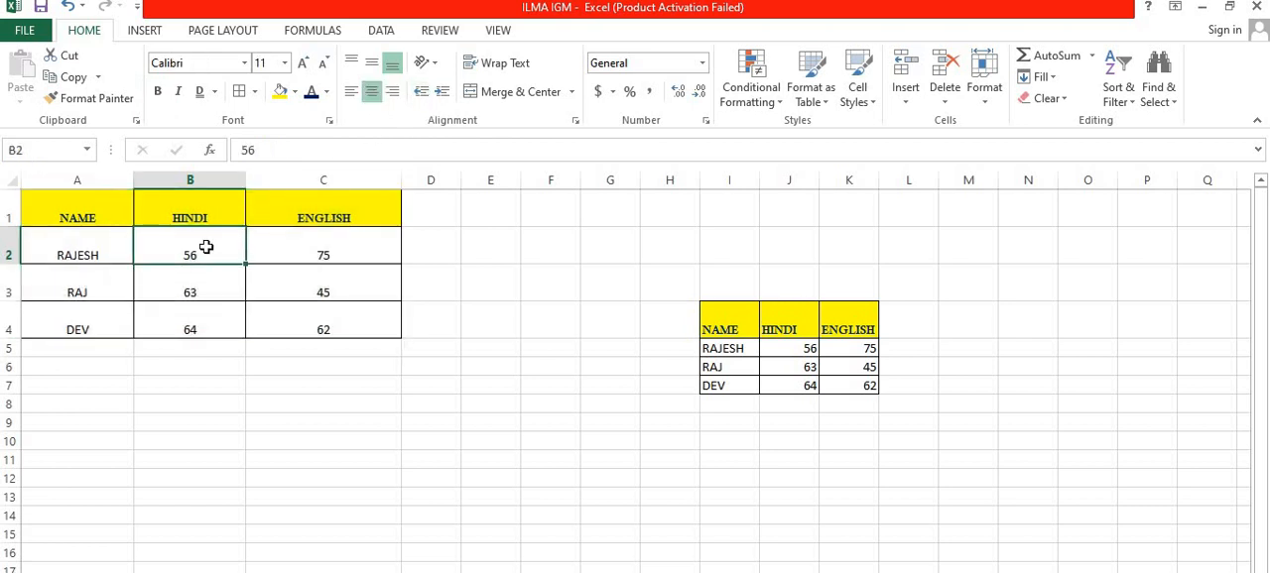
Step: Increase the indent of the marks in B2:C3 several levels, reduce it, and increase it again
left_click_drag(205, 247, 327, 287)
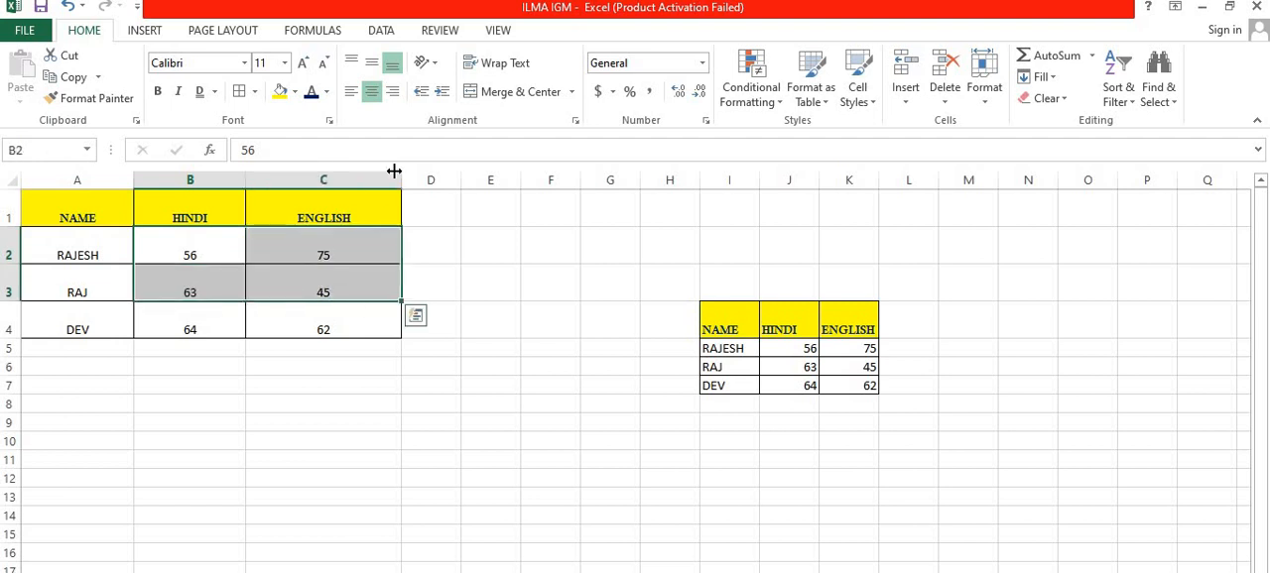
left_click(443, 92)
left_click(442, 91)
left_click(443, 91)
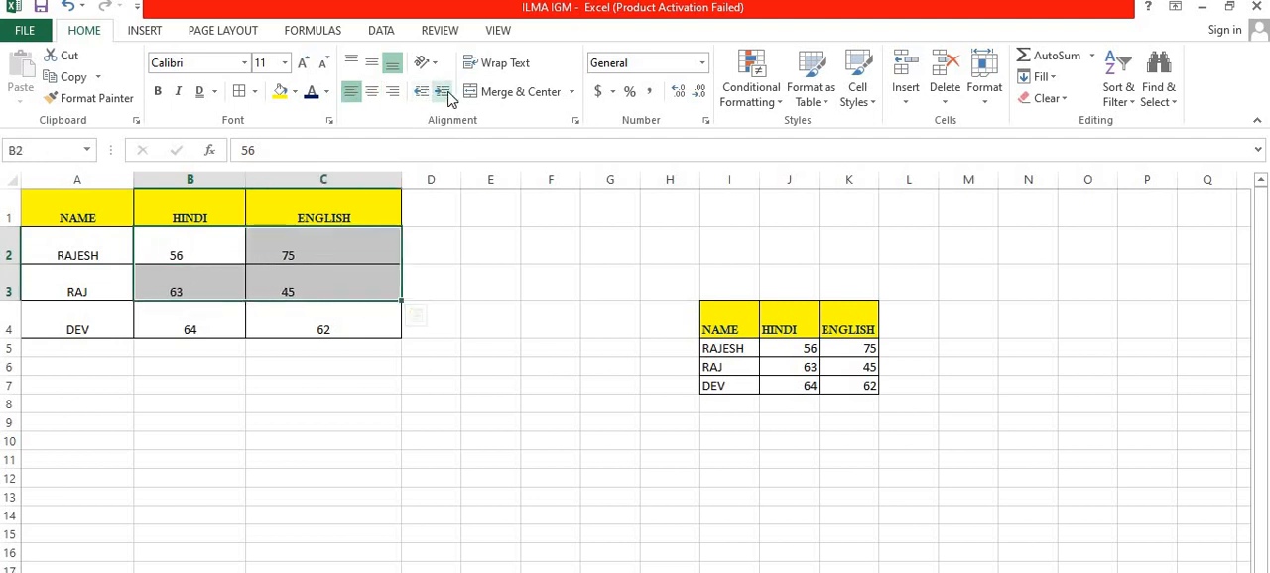
left_click(442, 91)
left_click(442, 91)
left_click(442, 91)
left_click(443, 92)
left_click(418, 90)
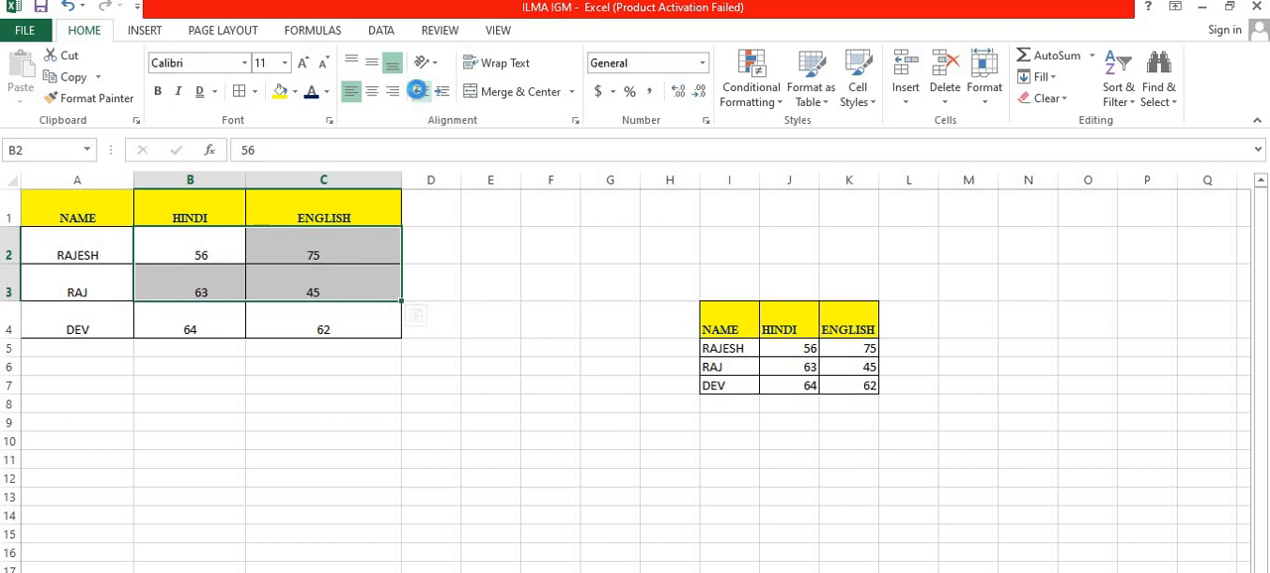
left_click(417, 90)
left_click(418, 90)
left_click(418, 90)
left_click(446, 93)
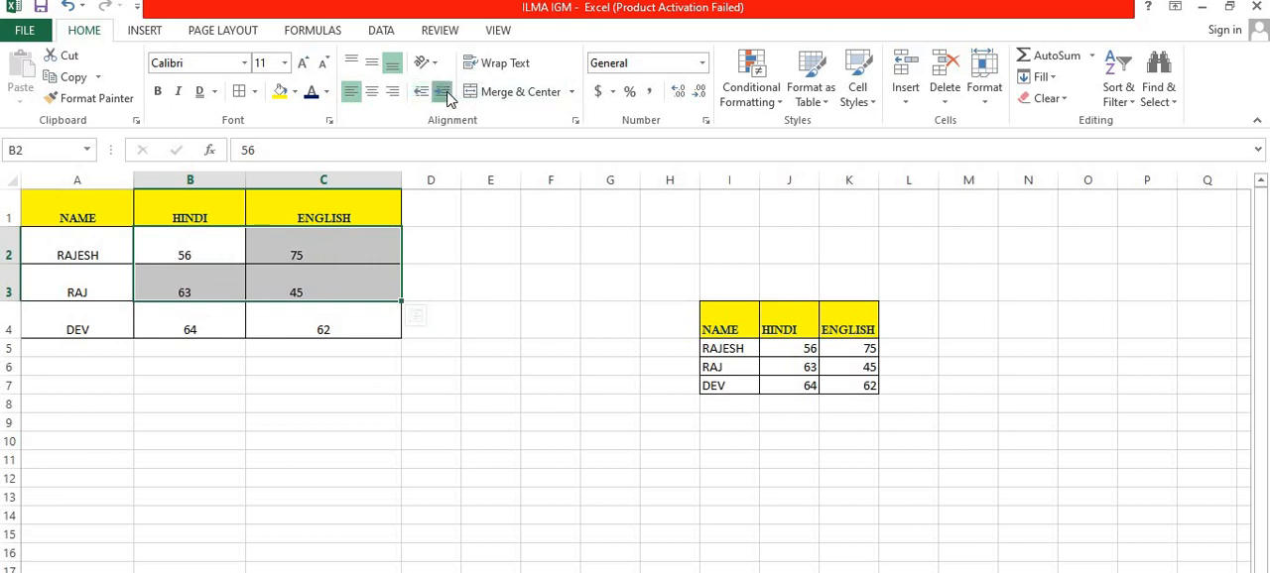
left_click(446, 92)
left_click(431, 249)
Step: Angle the header text in A1:C1 counterclockwise
left_click(87, 215)
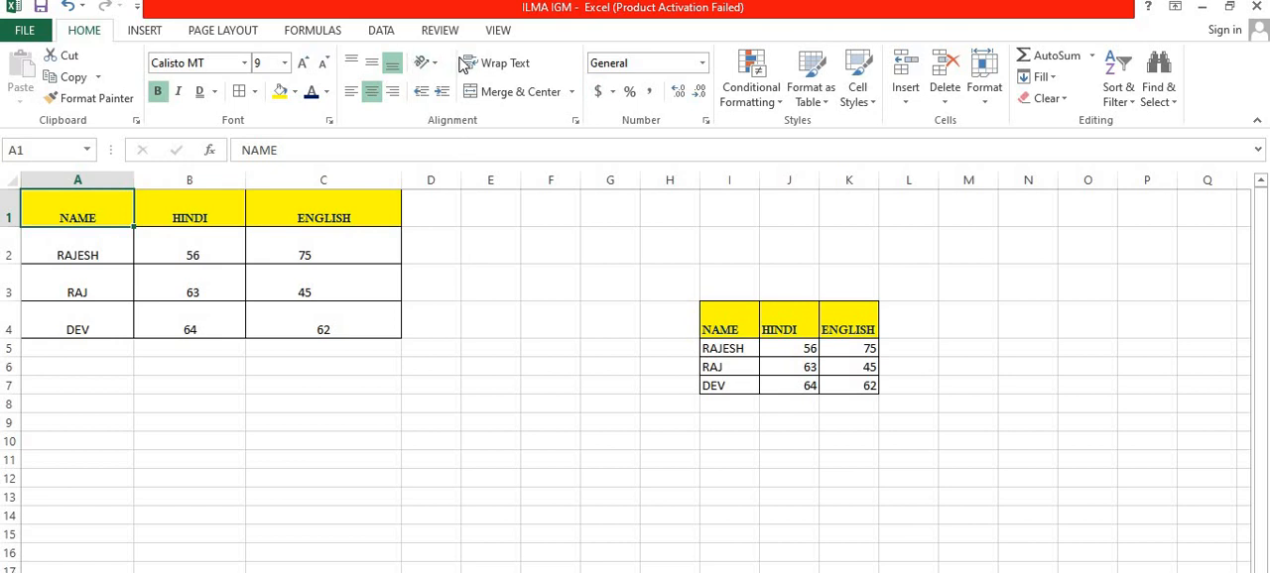
left_click_drag(110, 202, 327, 212)
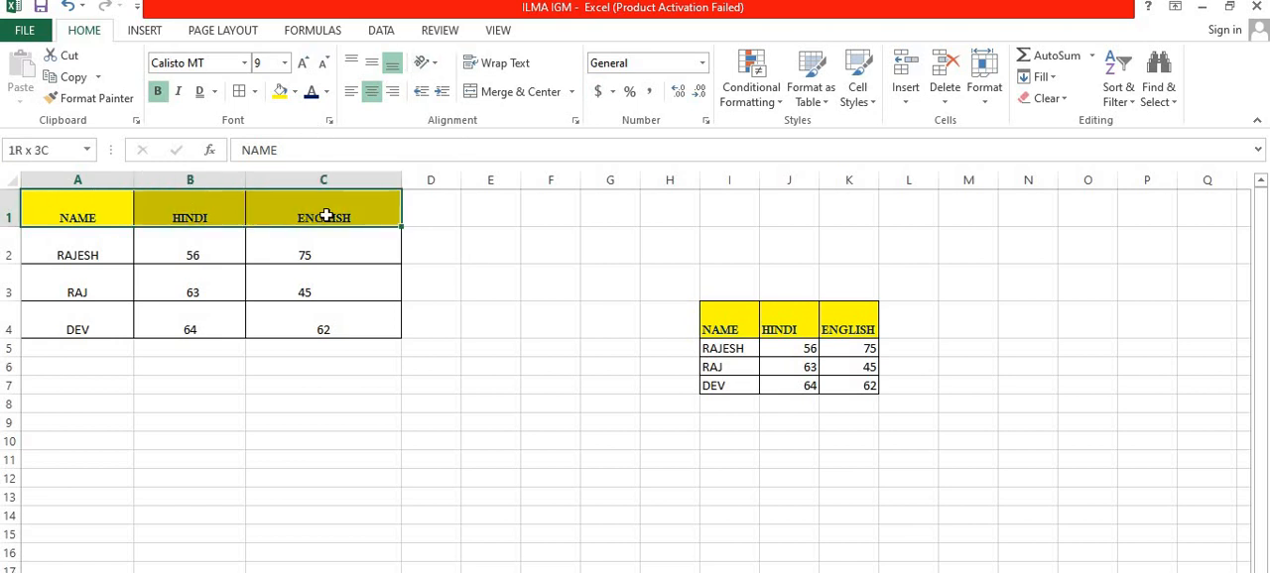
left_click(433, 64)
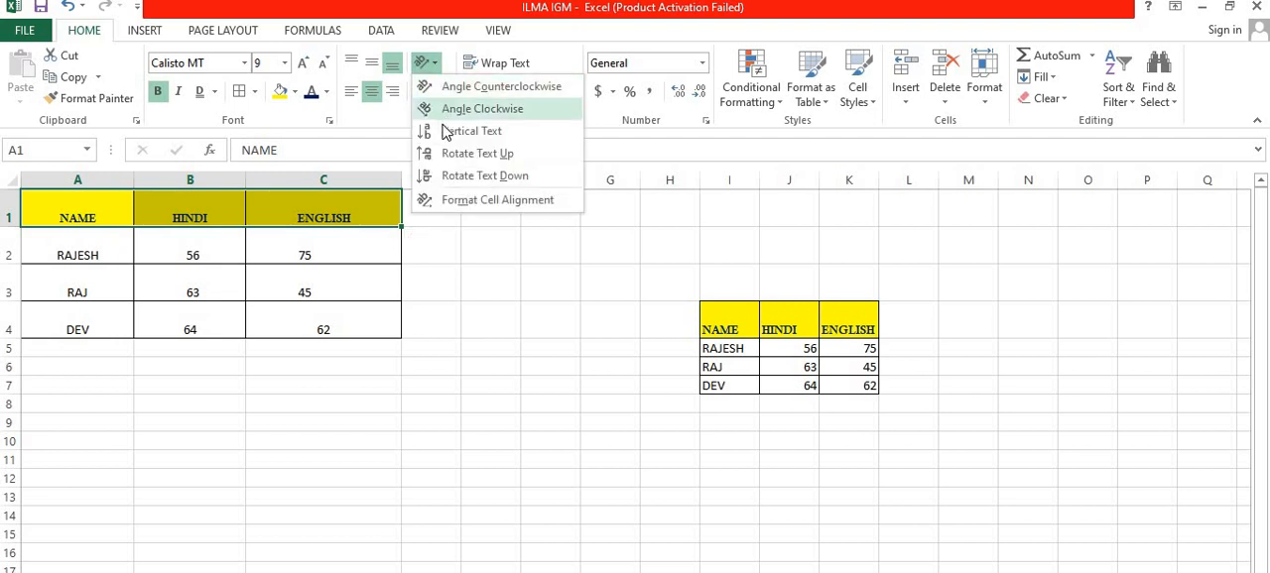
left_click(449, 86)
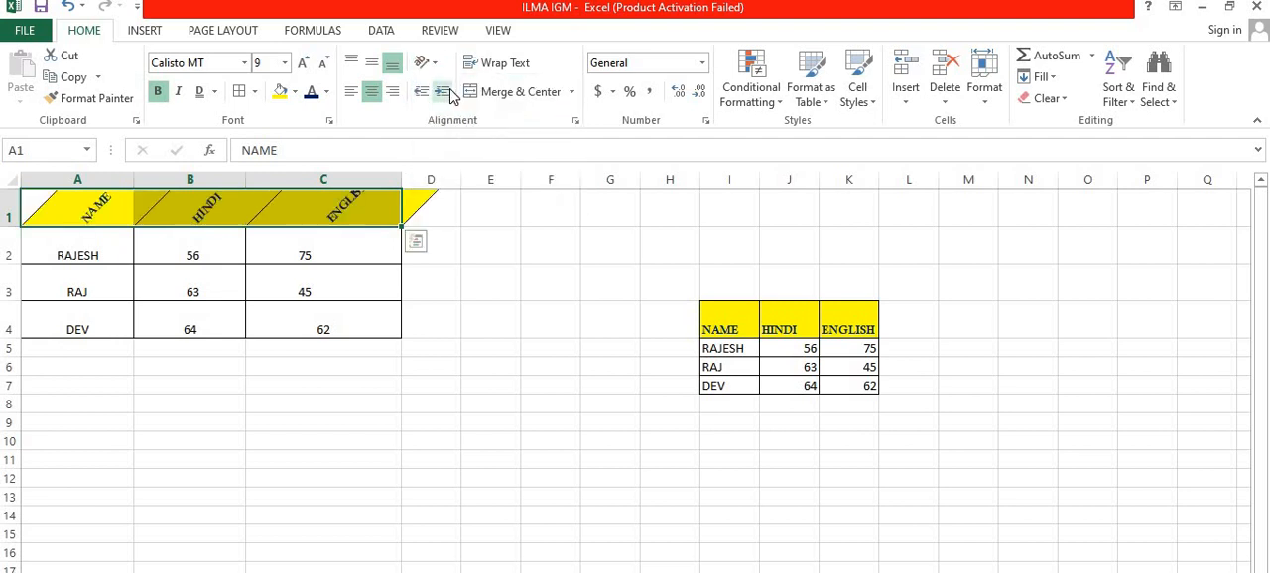
Step: Switch the header text in A1:C1 to the Vertical Text orientation
left_click(77, 216)
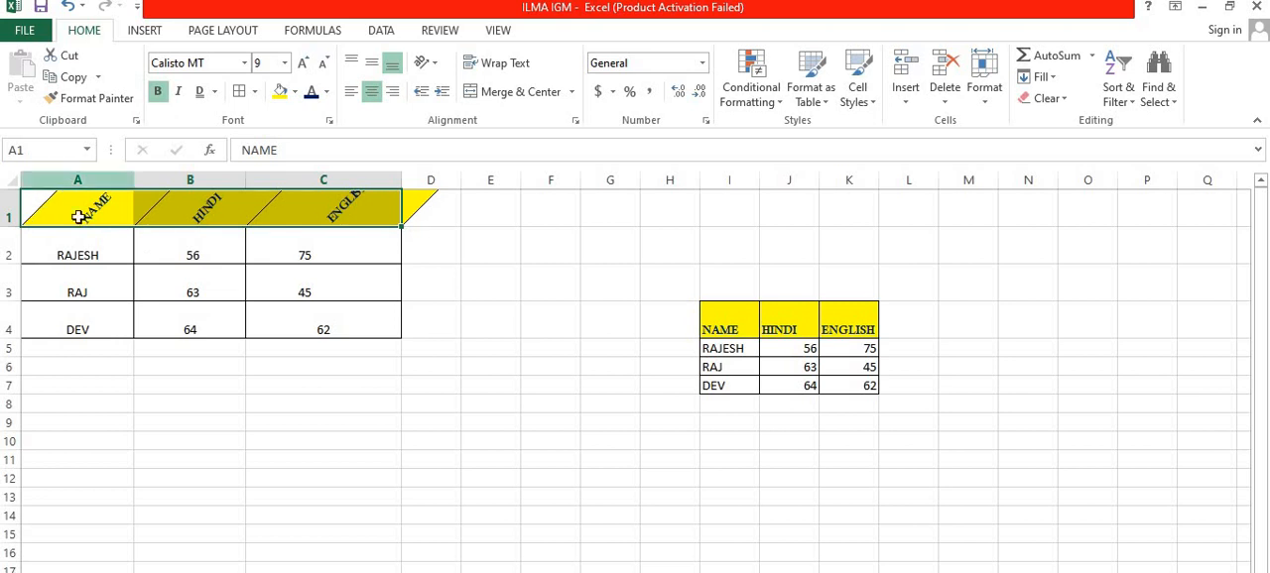
left_click(427, 64)
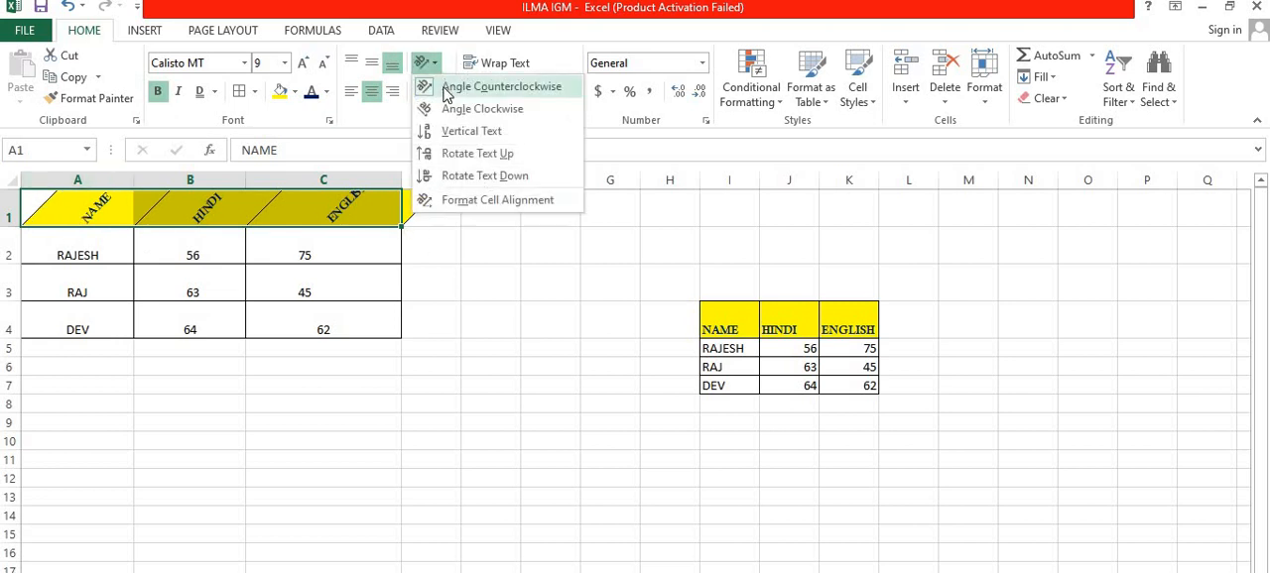
left_click(471, 131)
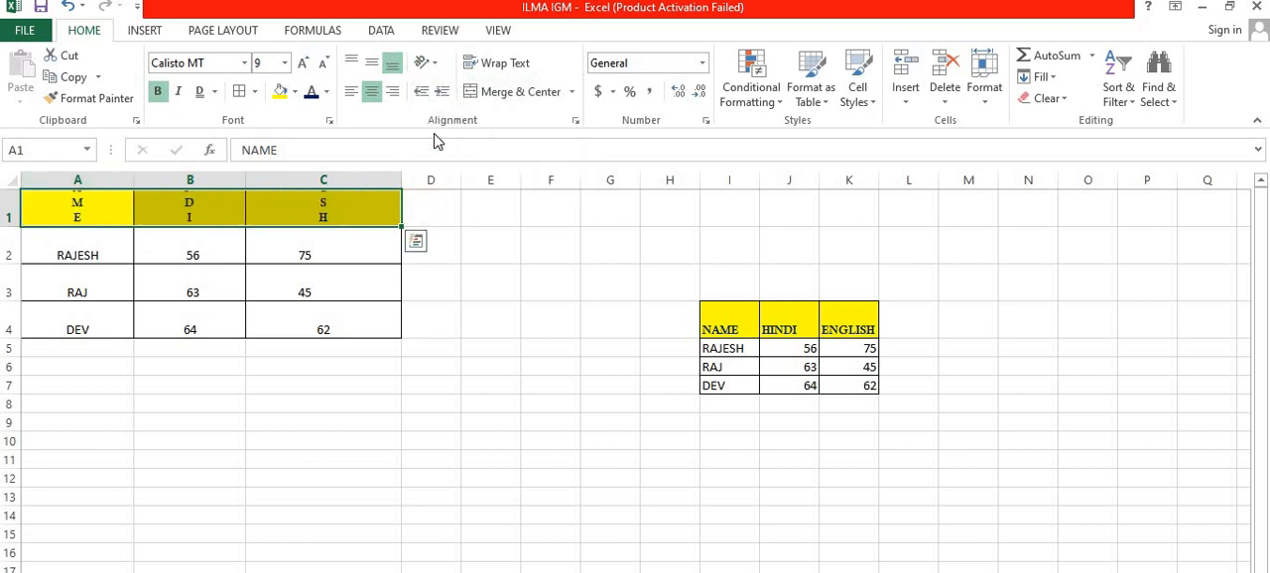
Step: Set the header row's text orientation to 0 degrees in the Format Cells alignment settings
left_click(426, 64)
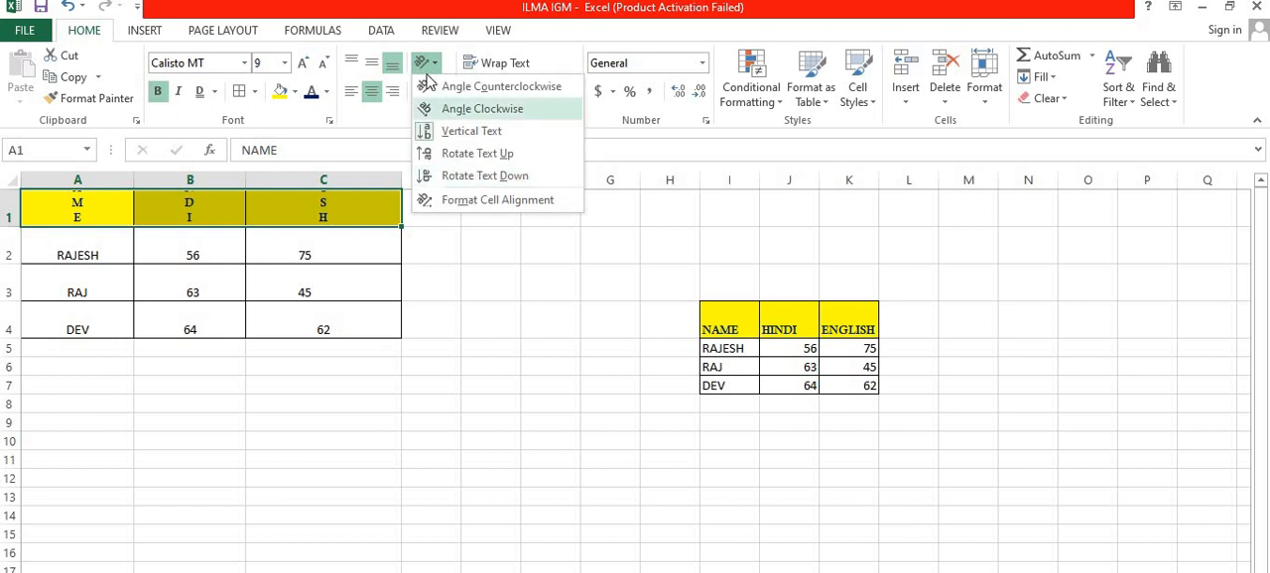
left_click(447, 203)
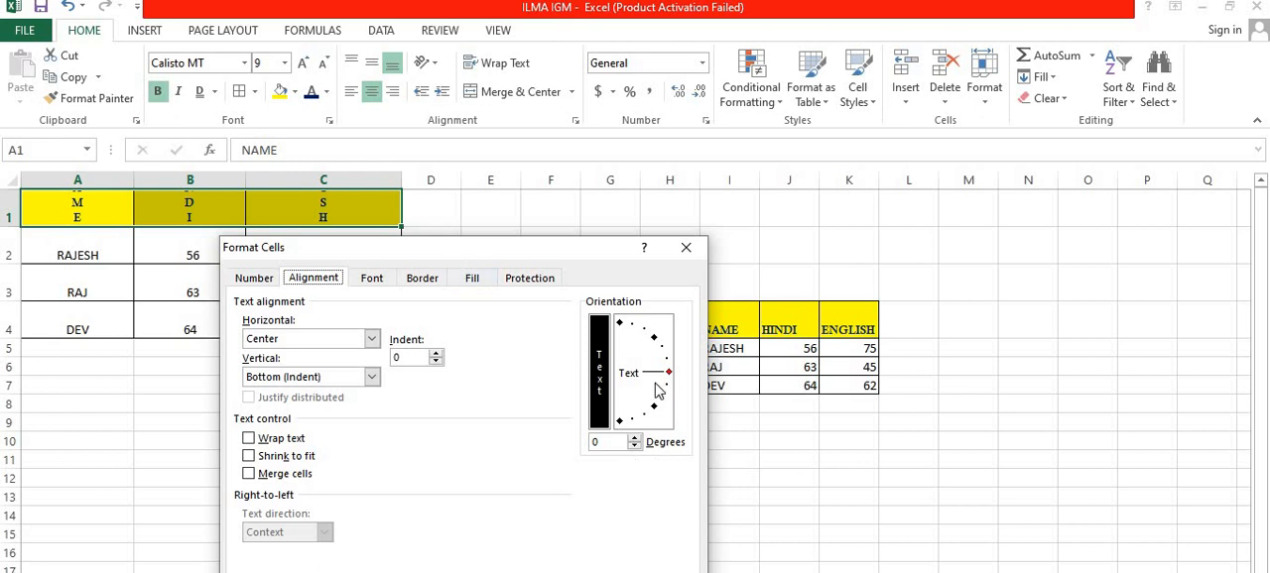
left_click(635, 447)
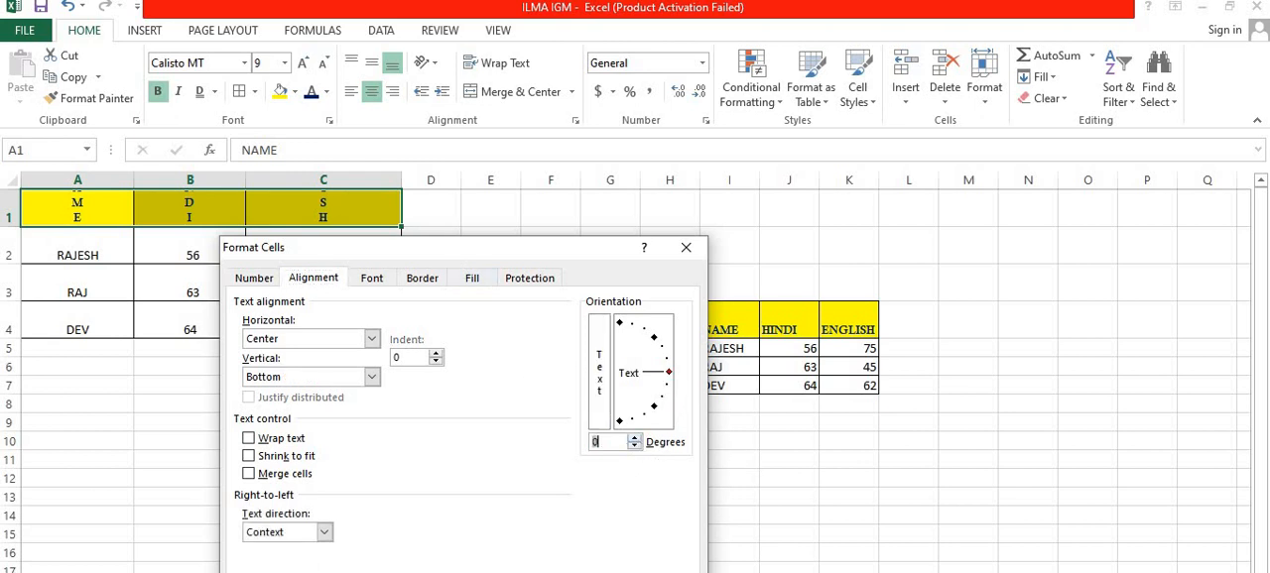
key("Return")
left_click(556, 260)
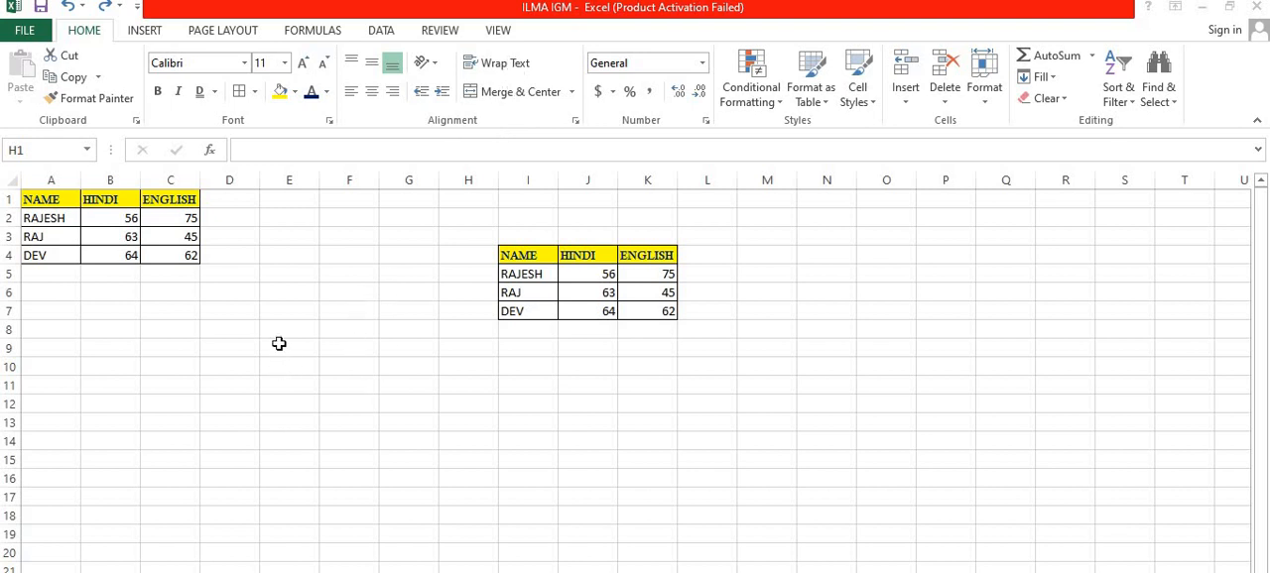
Step: Enter FATHER NAME in cell E10 and wrap its text within the cell
left_click(265, 373)
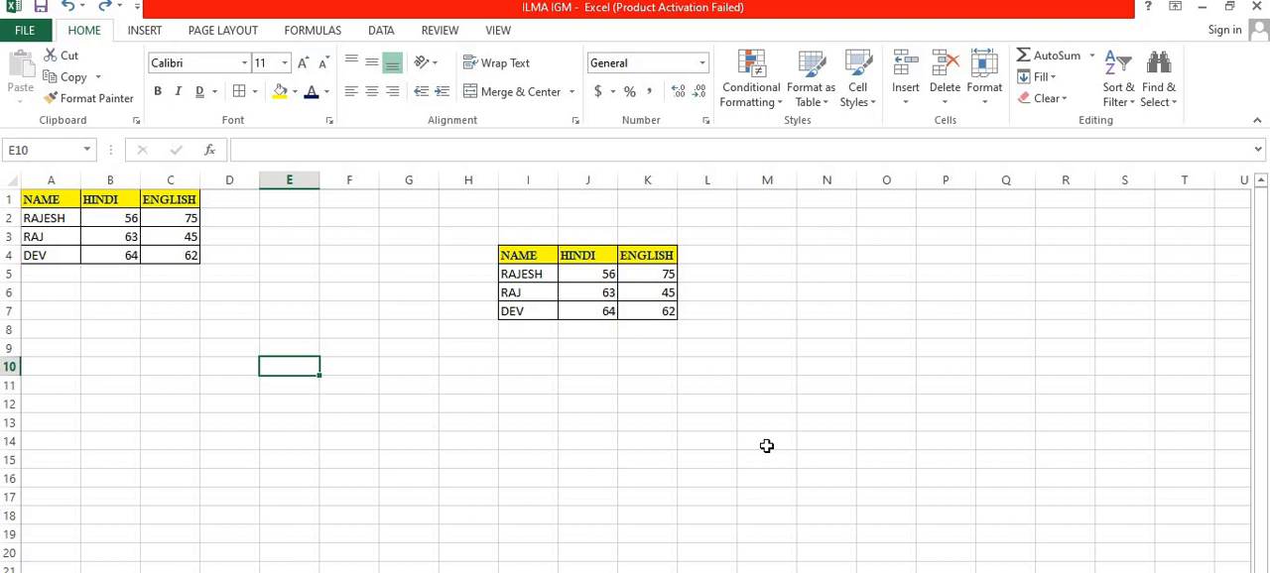
type("FATHER NAME")
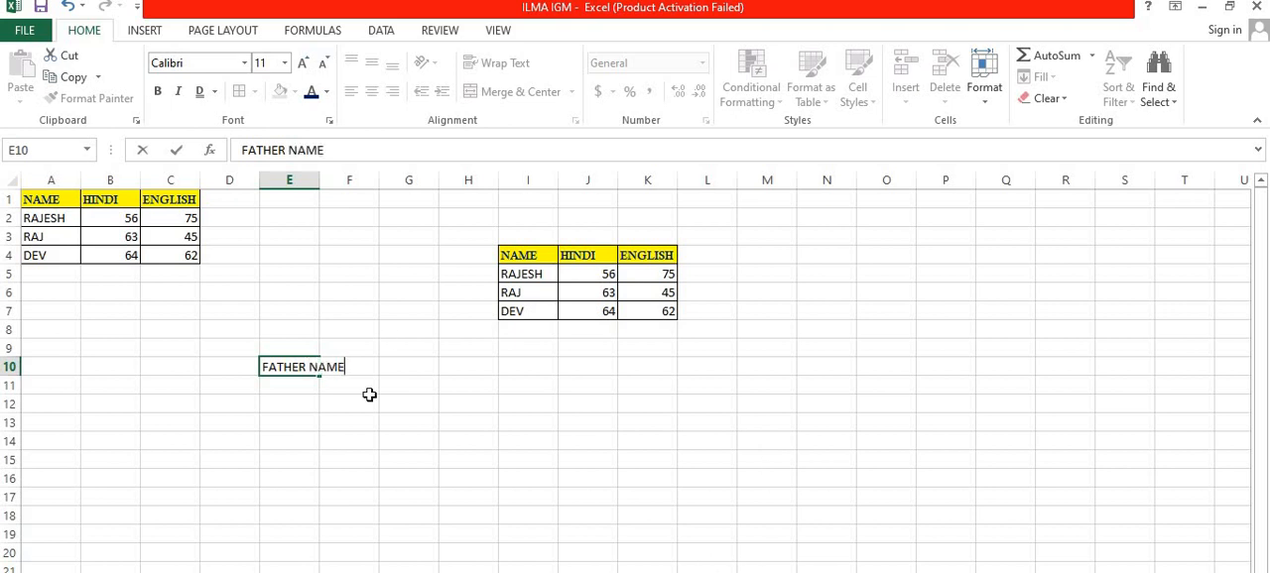
left_click(355, 405)
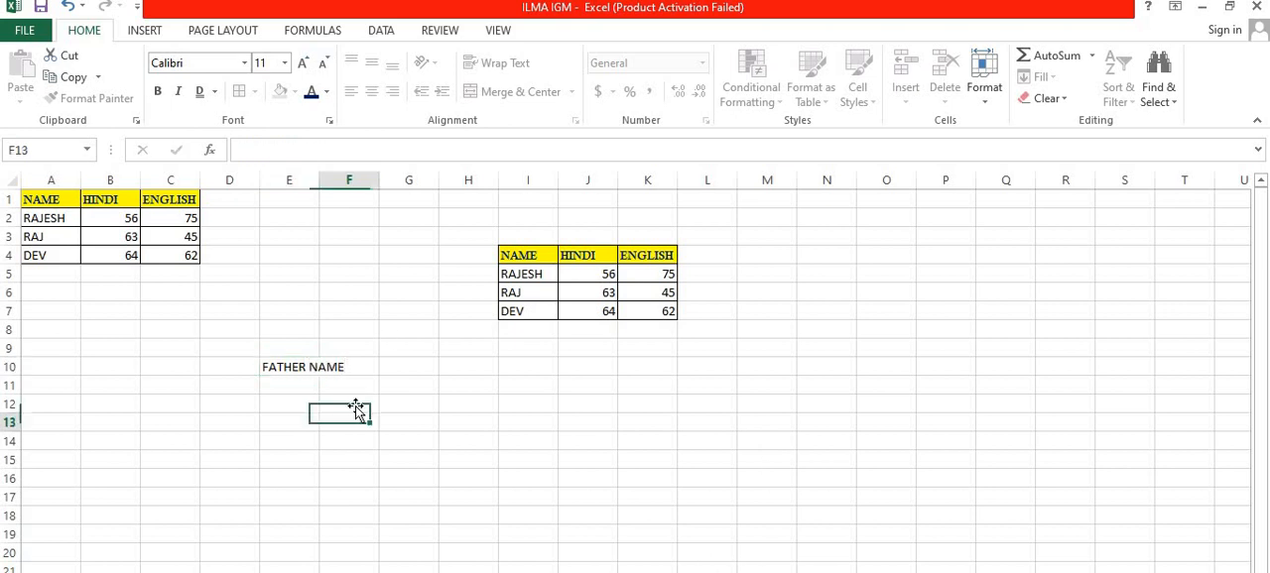
left_click(307, 374)
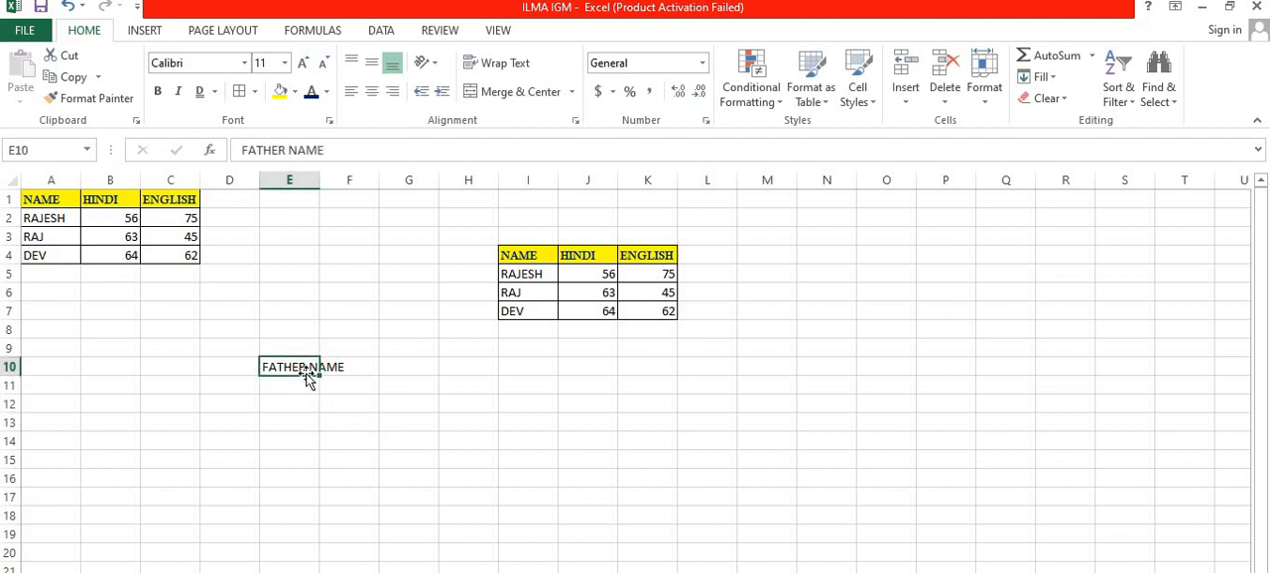
left_click(503, 65)
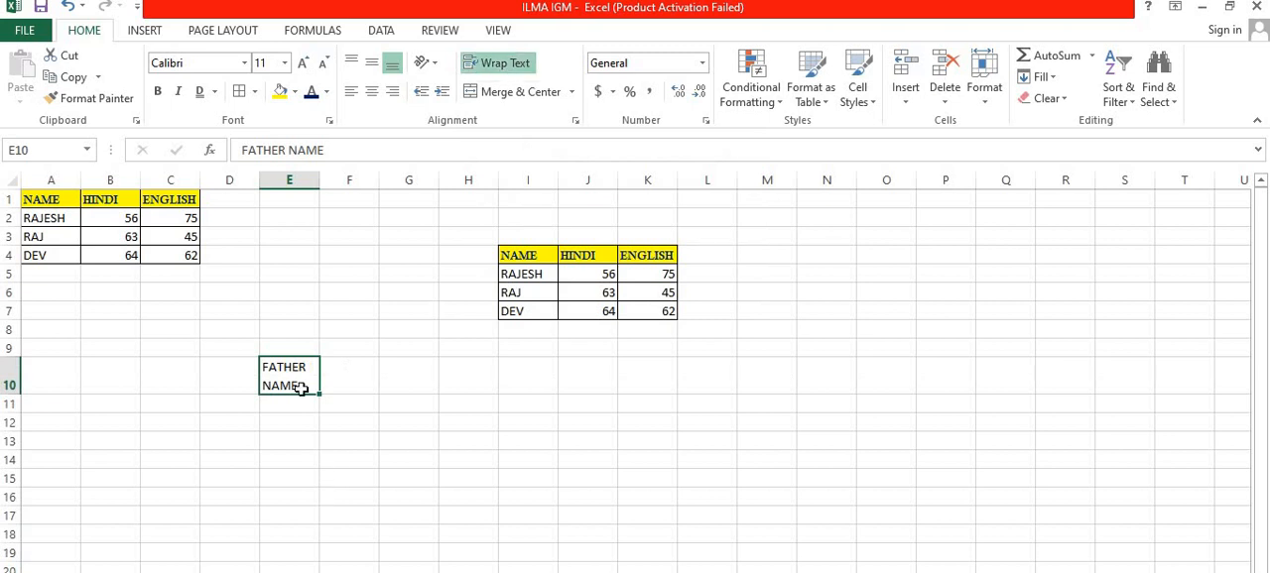
left_click(315, 424)
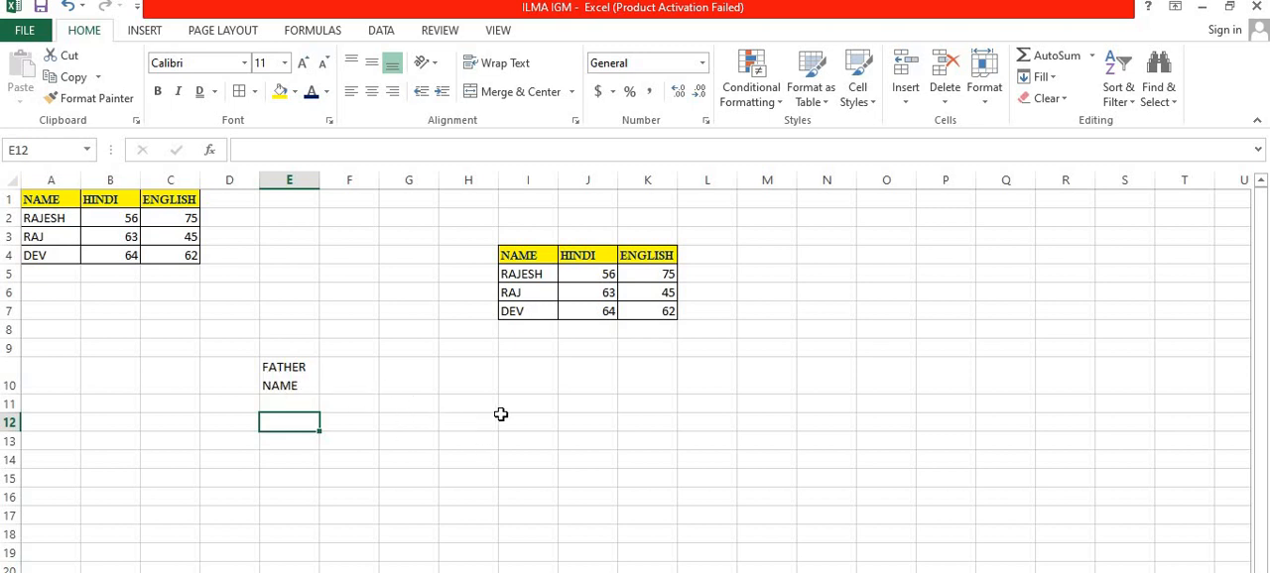
Step: Enter RESULT PASS FILL in cell H11 and apply Wrap Text to it
left_click(469, 406)
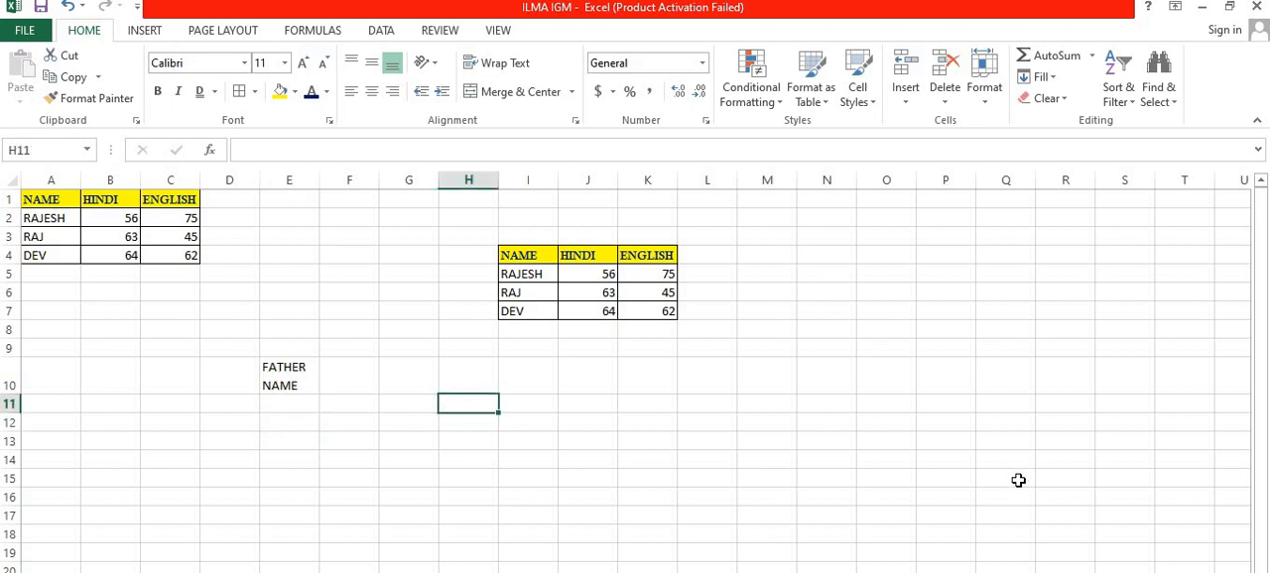
type("RESULT")
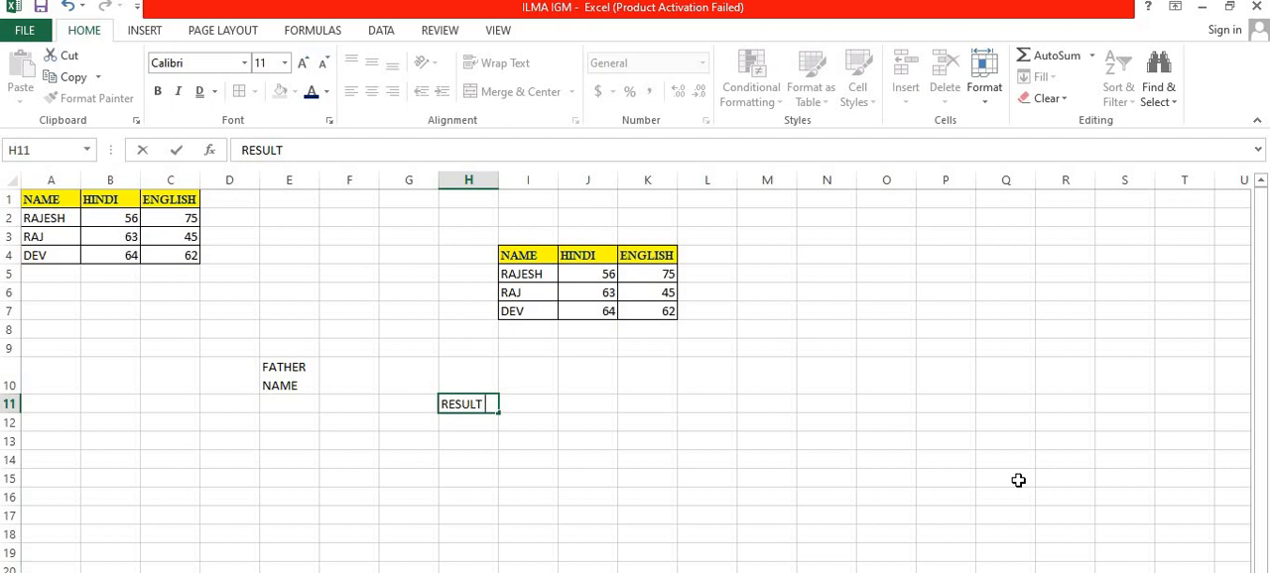
type("PASS FILL")
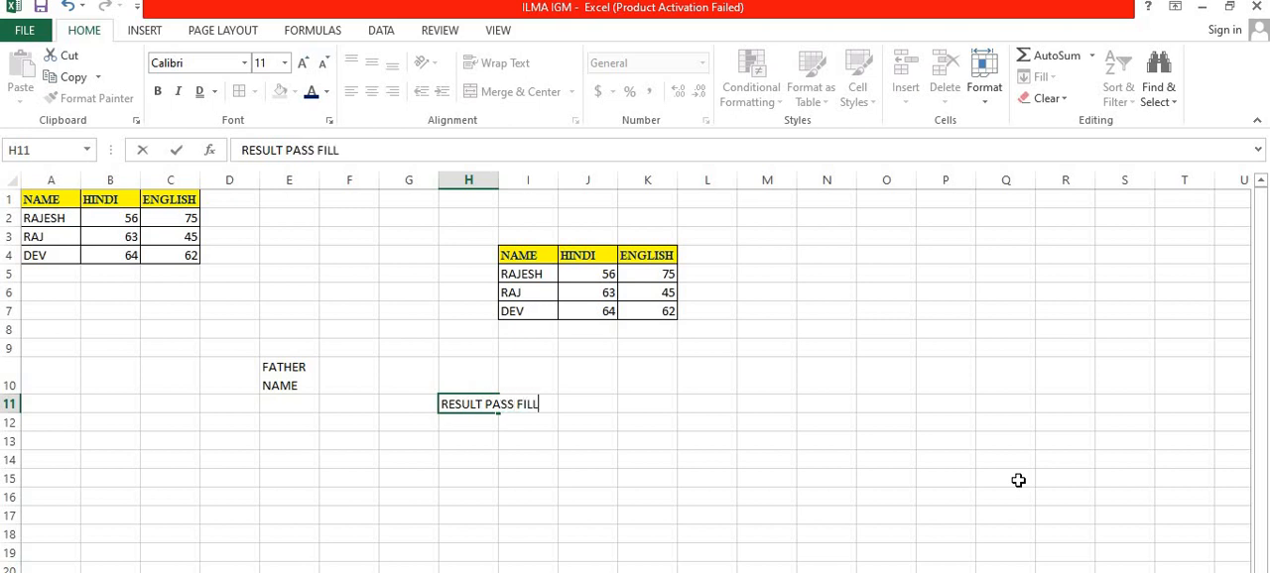
left_click(671, 465)
left_click(487, 403)
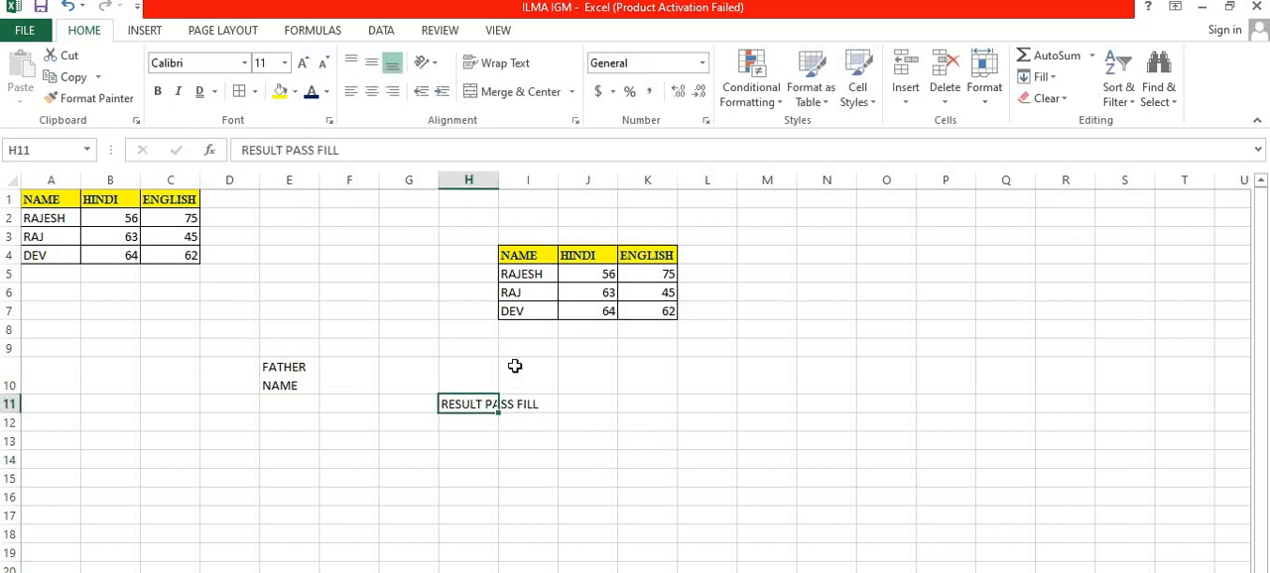
left_click(501, 62)
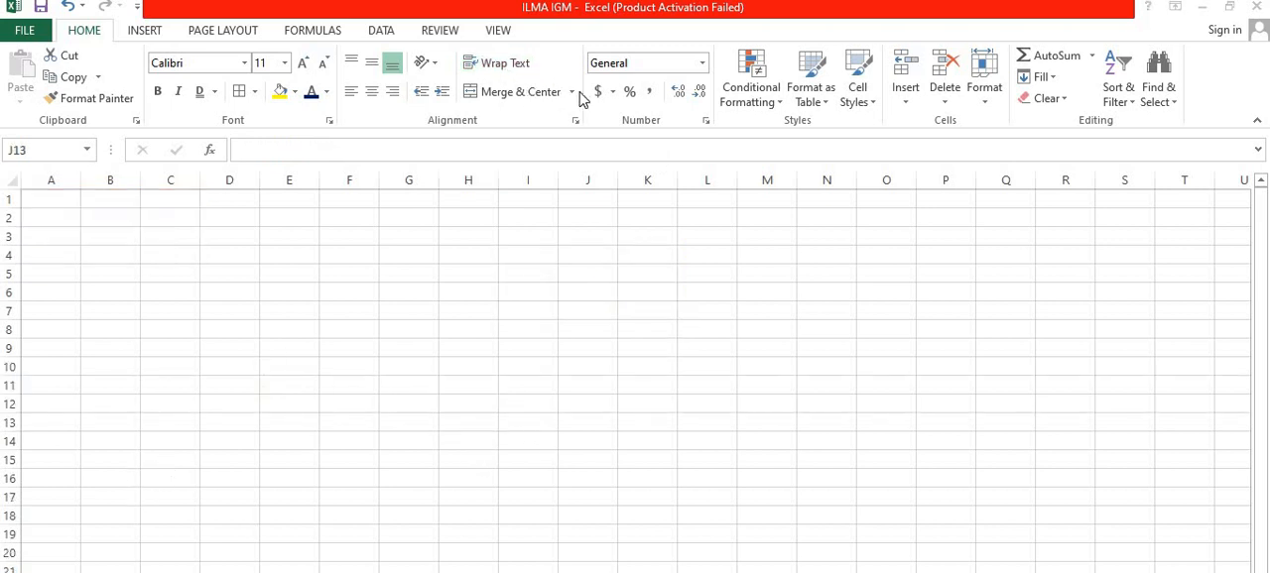
left_click(574, 93)
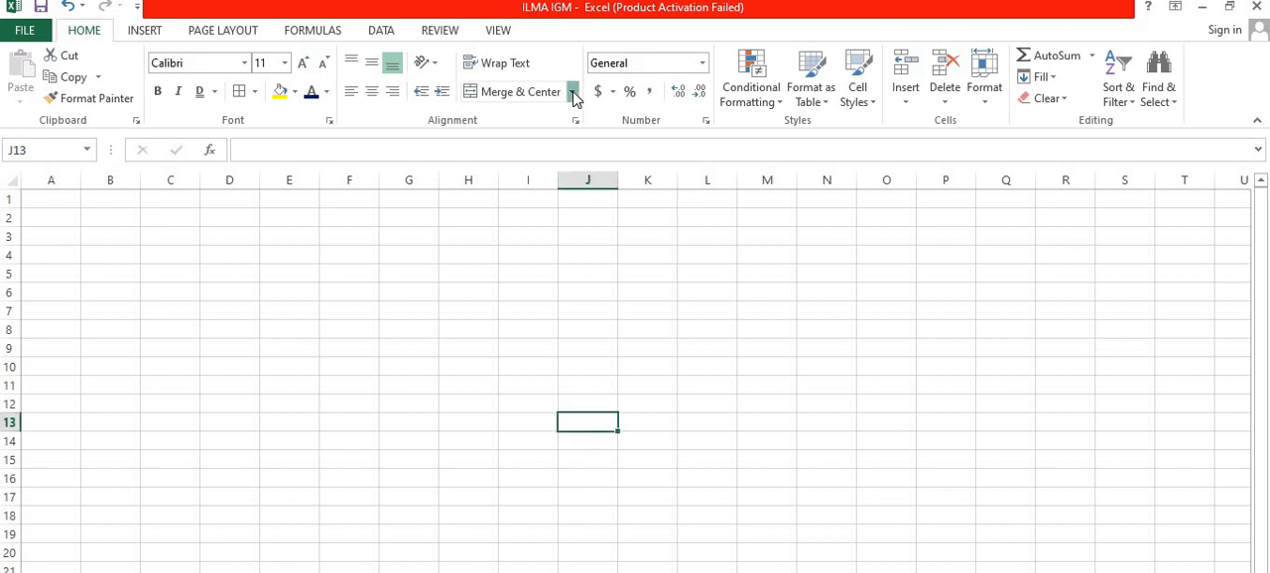
left_click(573, 93)
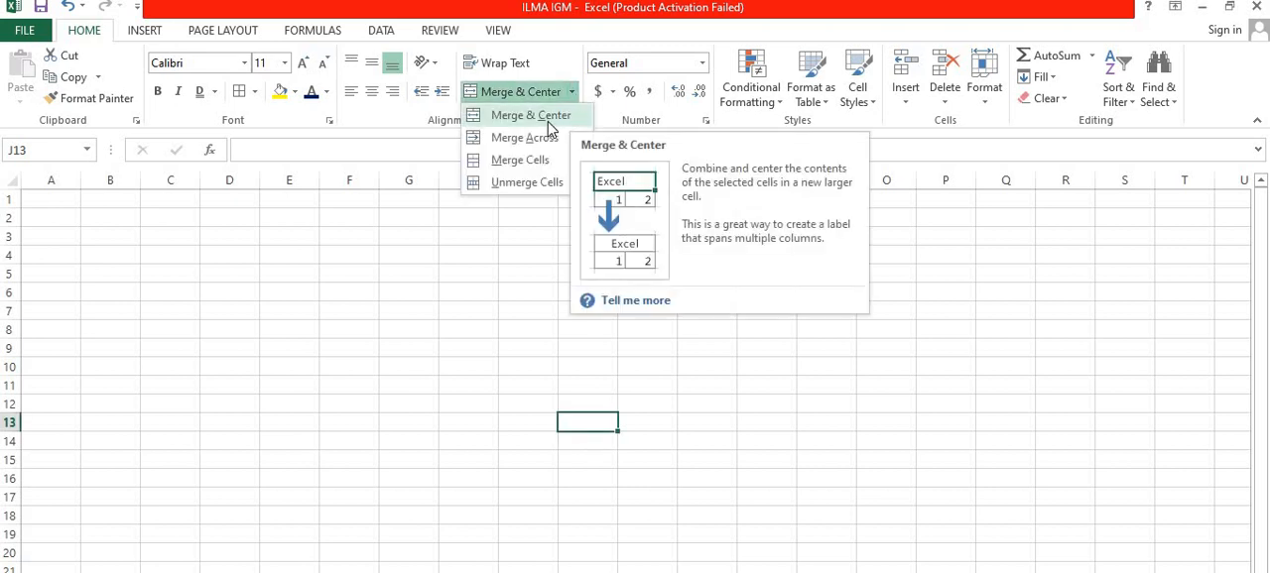
left_click(263, 311)
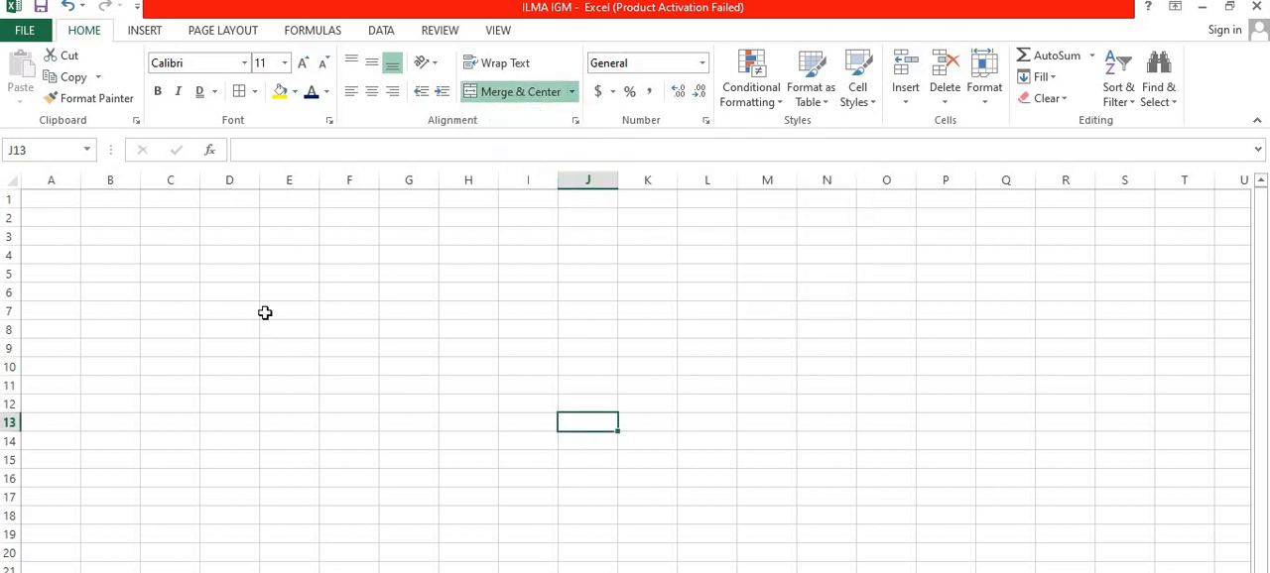
Step: Enter a person's first name in cell E8 of the empty sheet
left_click(269, 325)
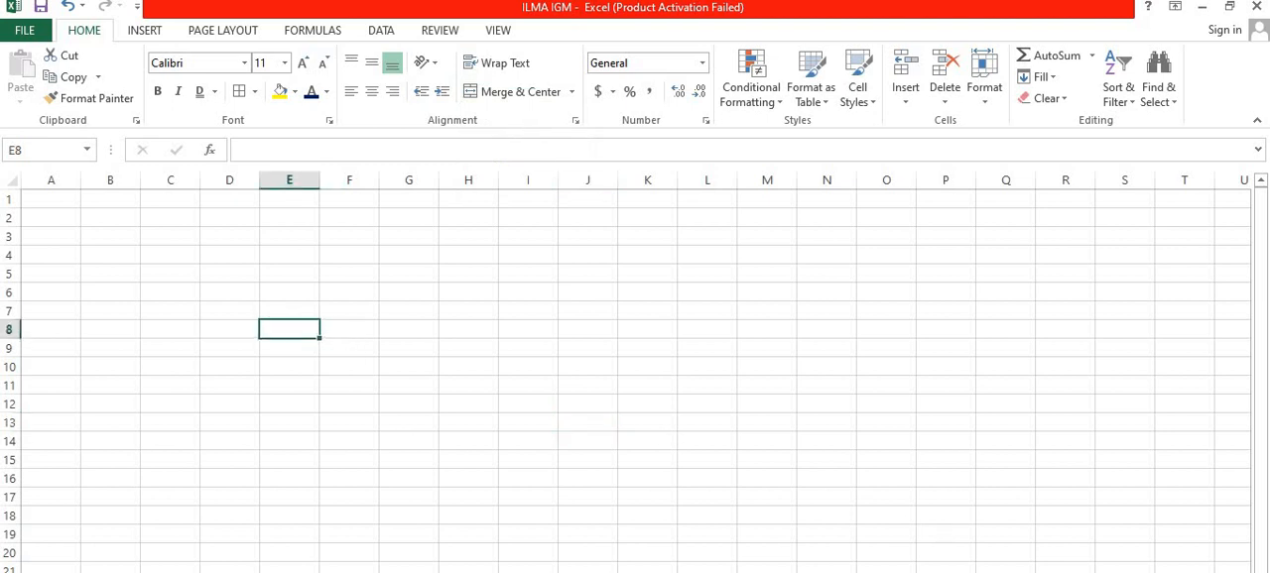
type("S")
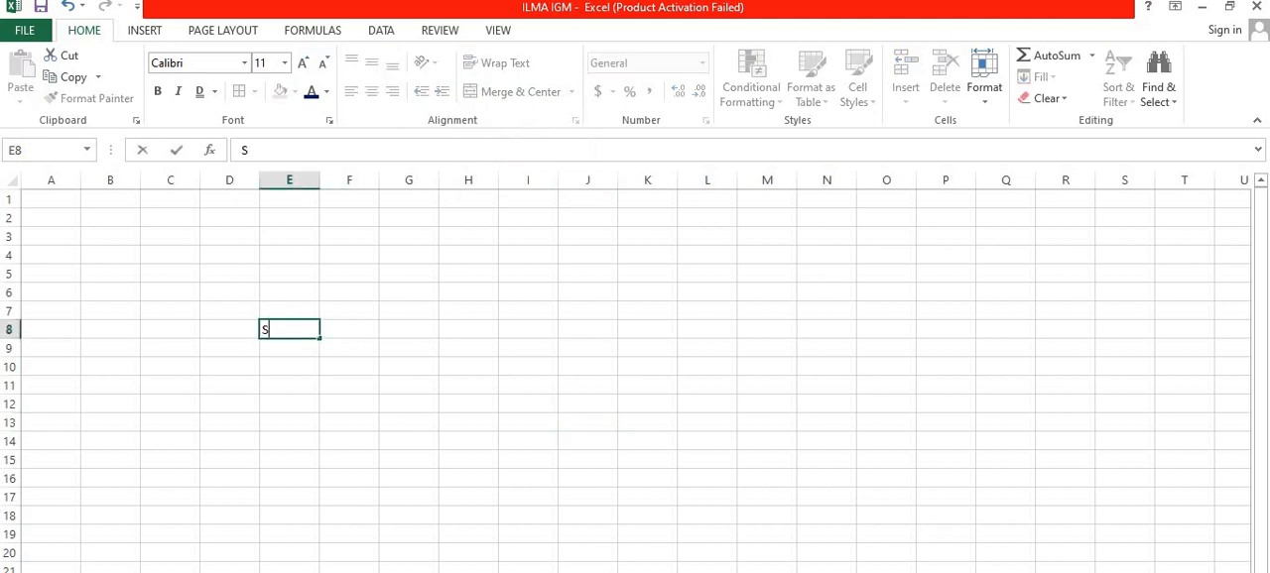
type("HAHIL")
left_click(360, 399)
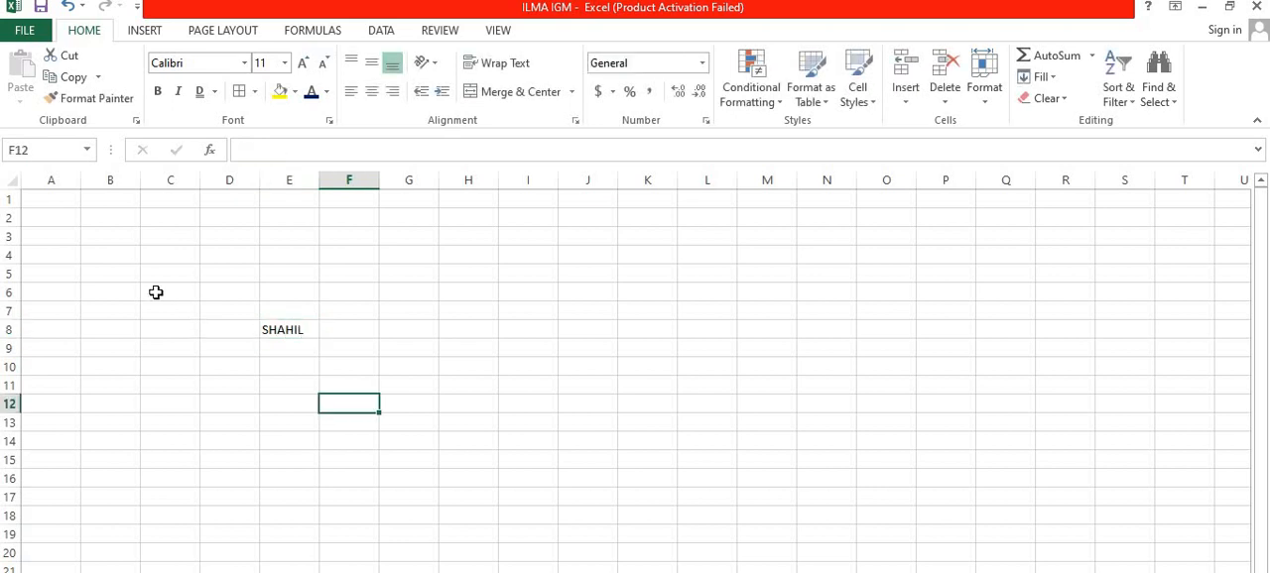
Step: Merge and center the block C6:G12 around the name
left_click(157, 293)
left_click_drag(306, 315, 399, 397)
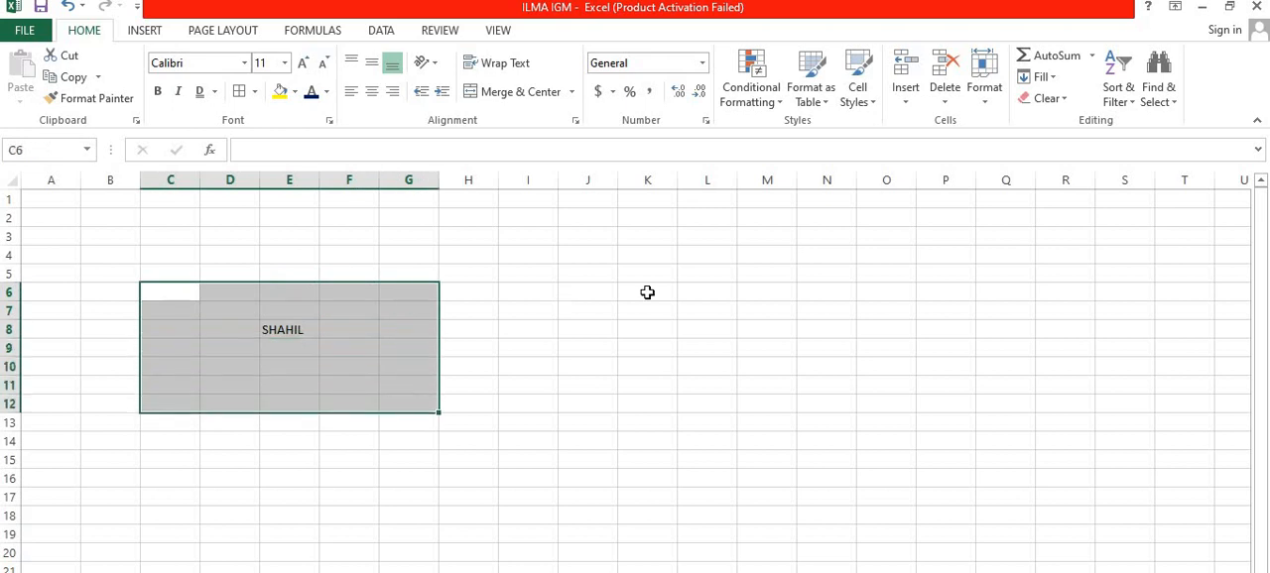
left_click(572, 91)
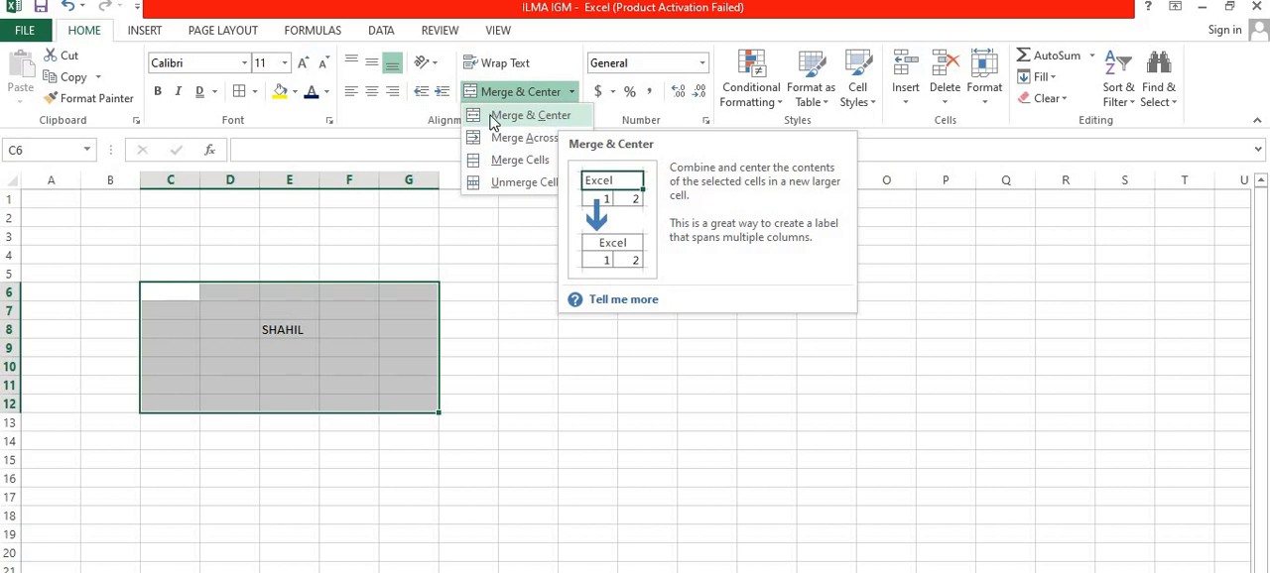
left_click(523, 117)
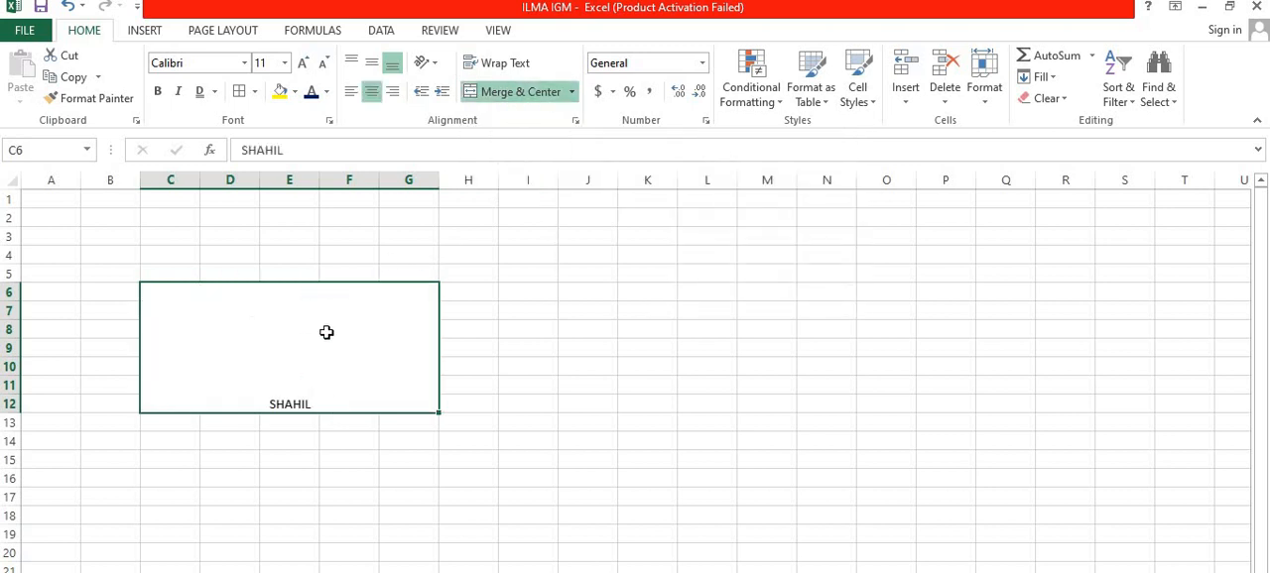
Step: Apply Merge Across to C6:G12 so each row is merged separately, and select the merged rows 6 and 7 to check them
left_click(572, 92)
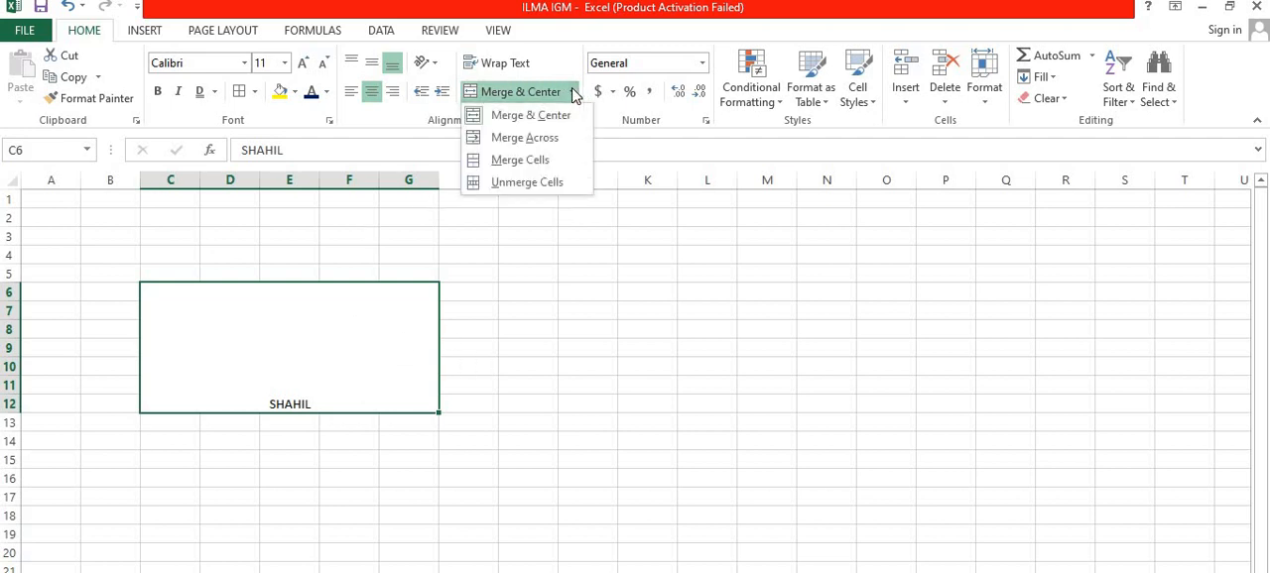
left_click(557, 144)
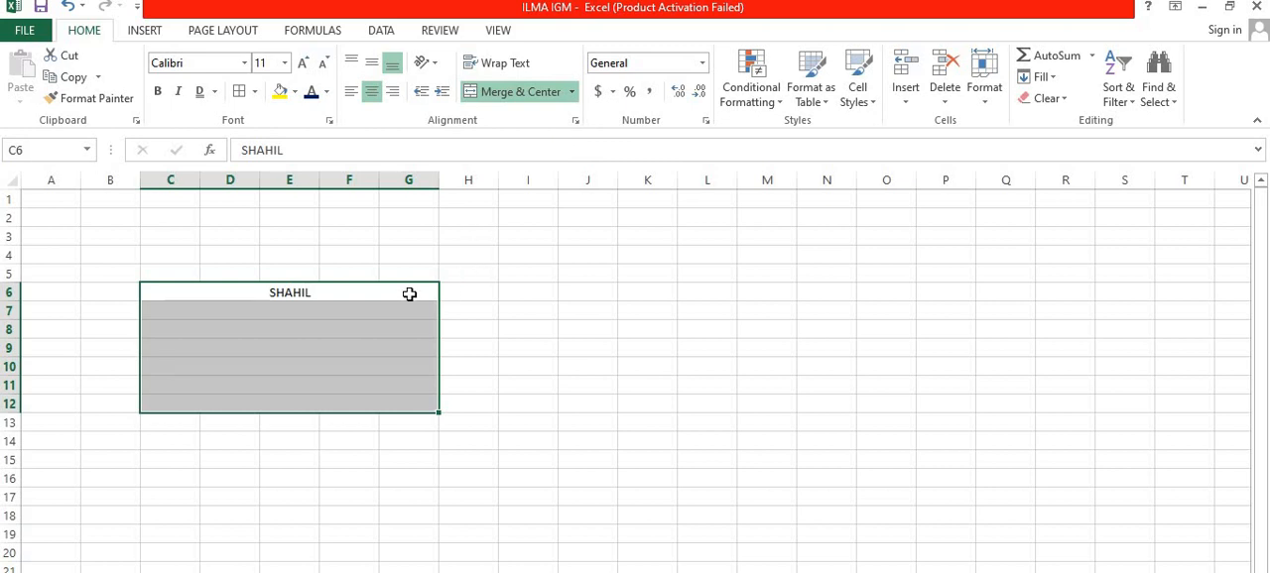
left_click(478, 307)
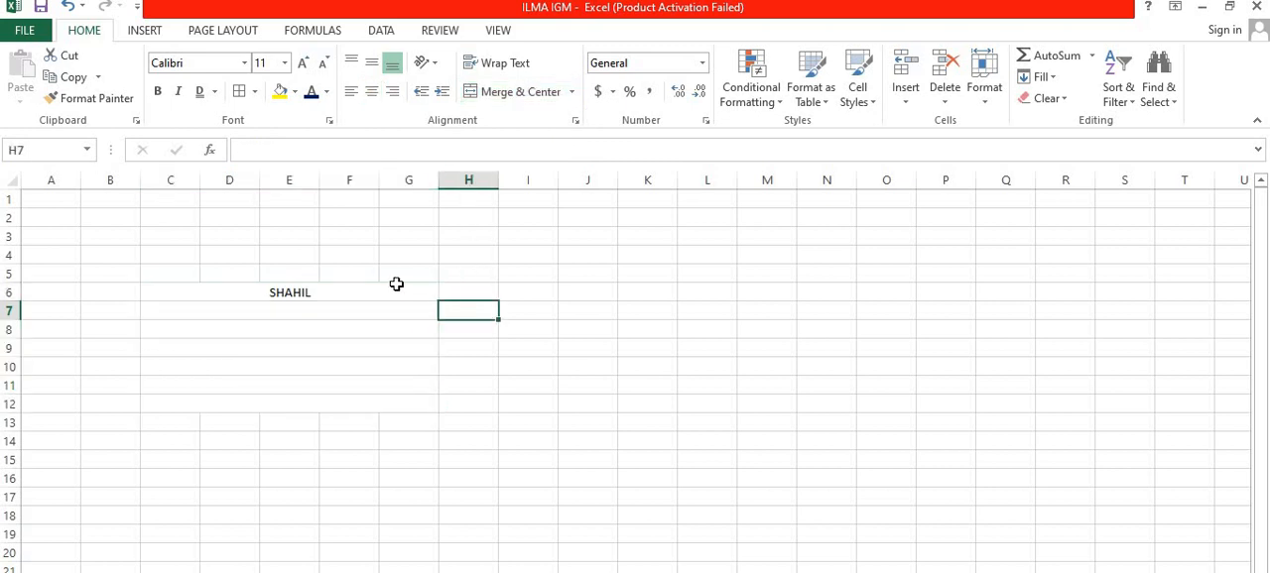
left_click(382, 290)
left_click(327, 311)
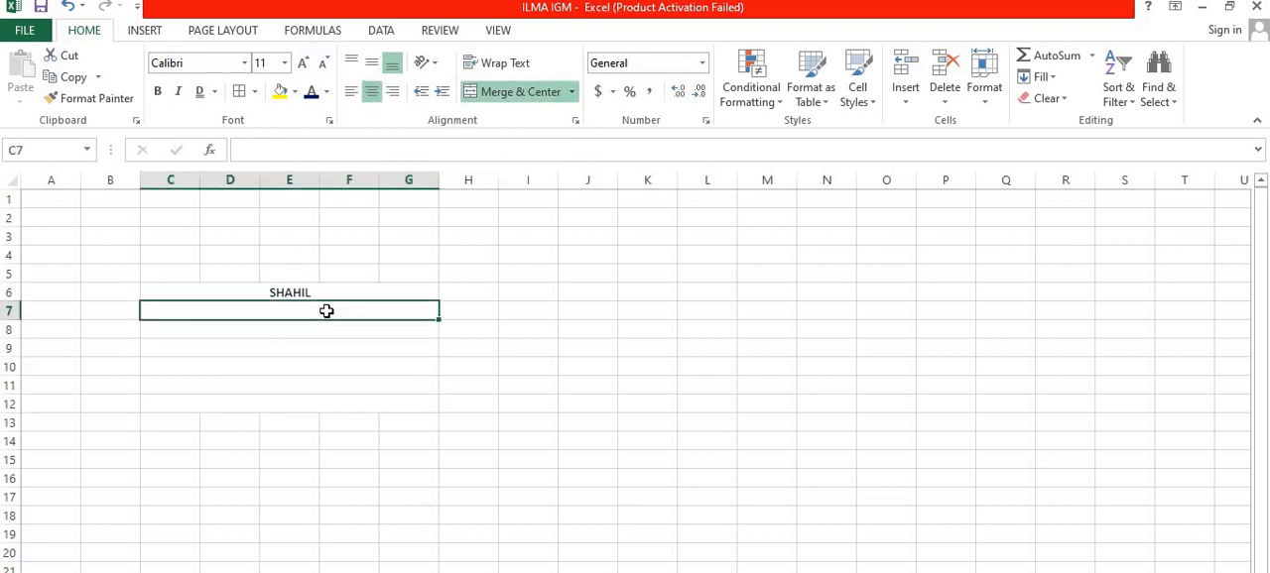
Step: Check the separately merged rows 8 to 10, and combine the whole block C6:G12 into one cell with Merge Cells
left_click(296, 332)
left_click(278, 351)
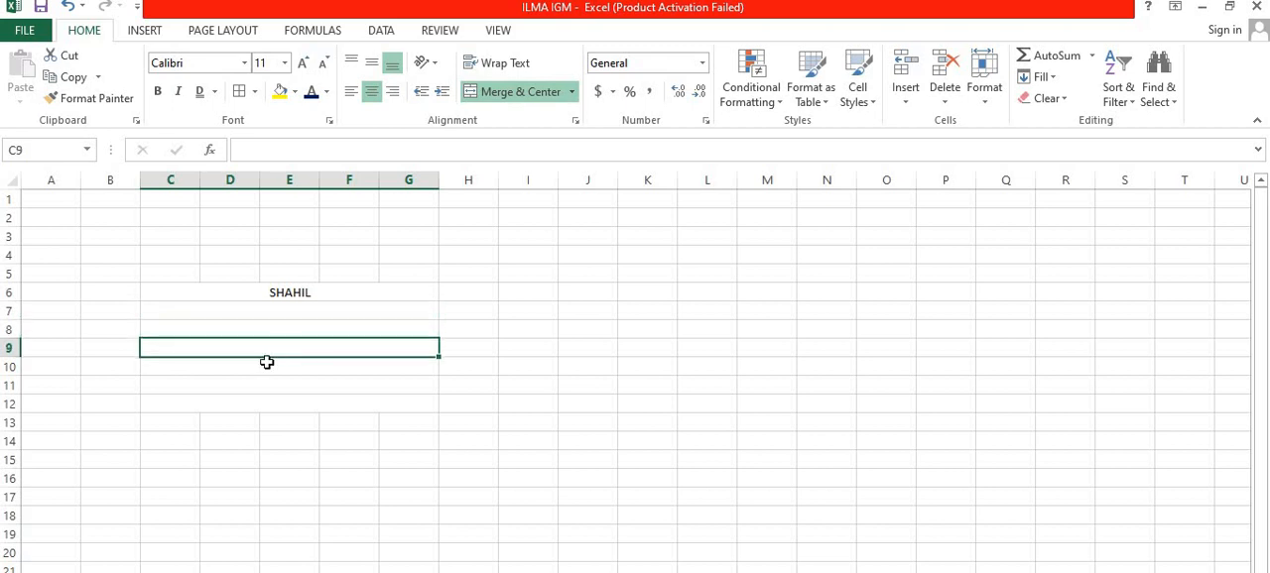
left_click(267, 362)
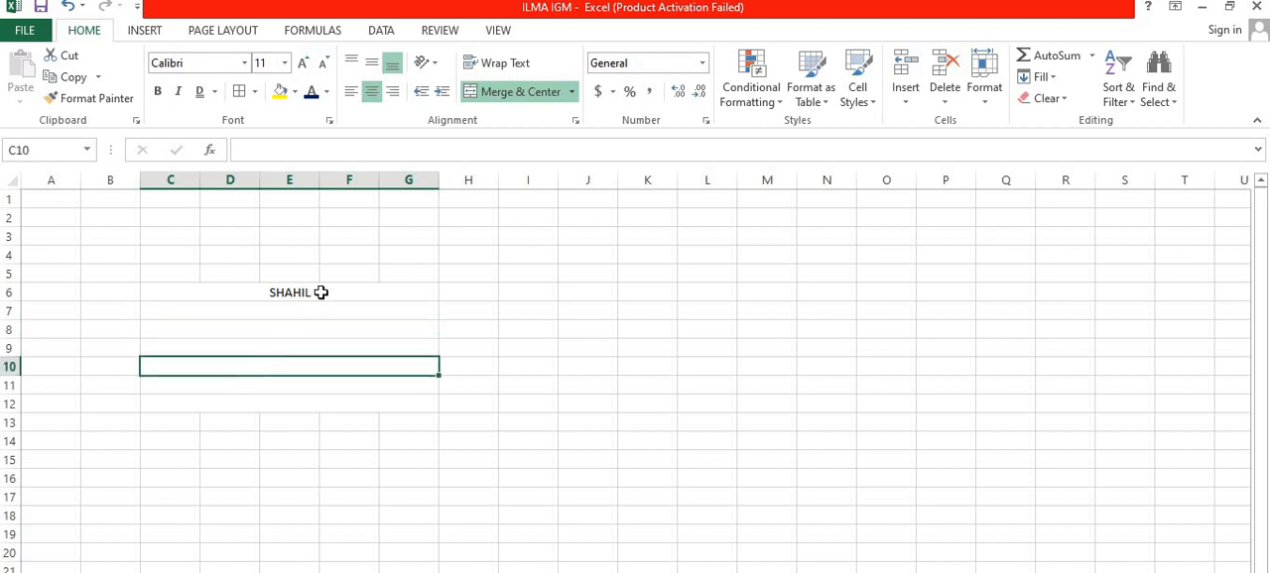
left_click_drag(320, 290, 273, 397)
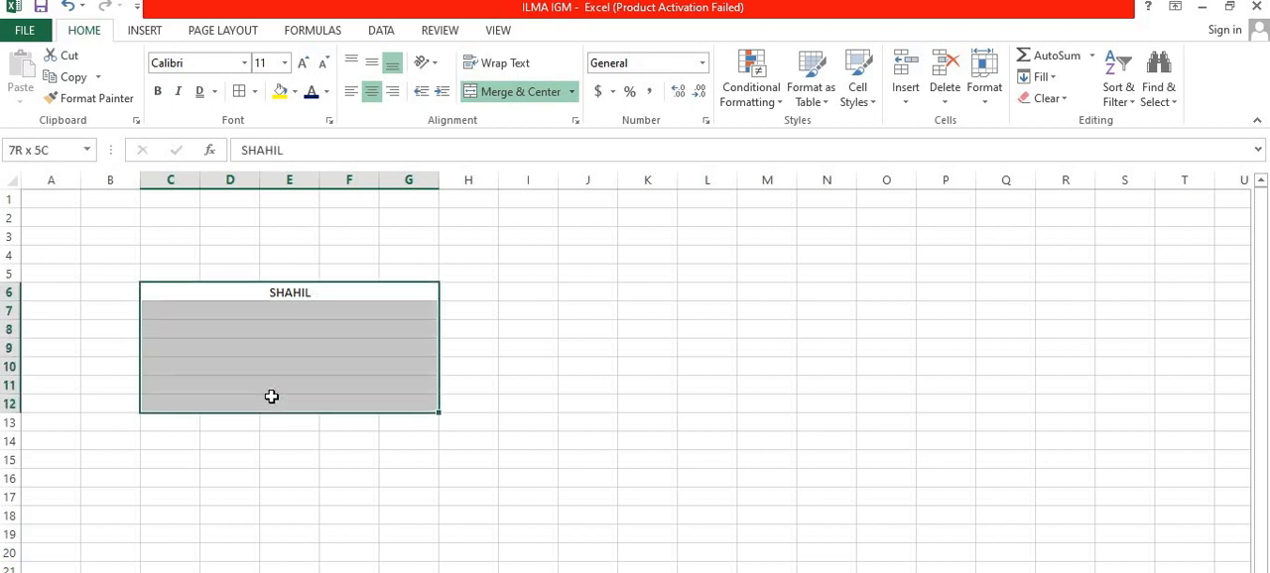
left_click(572, 91)
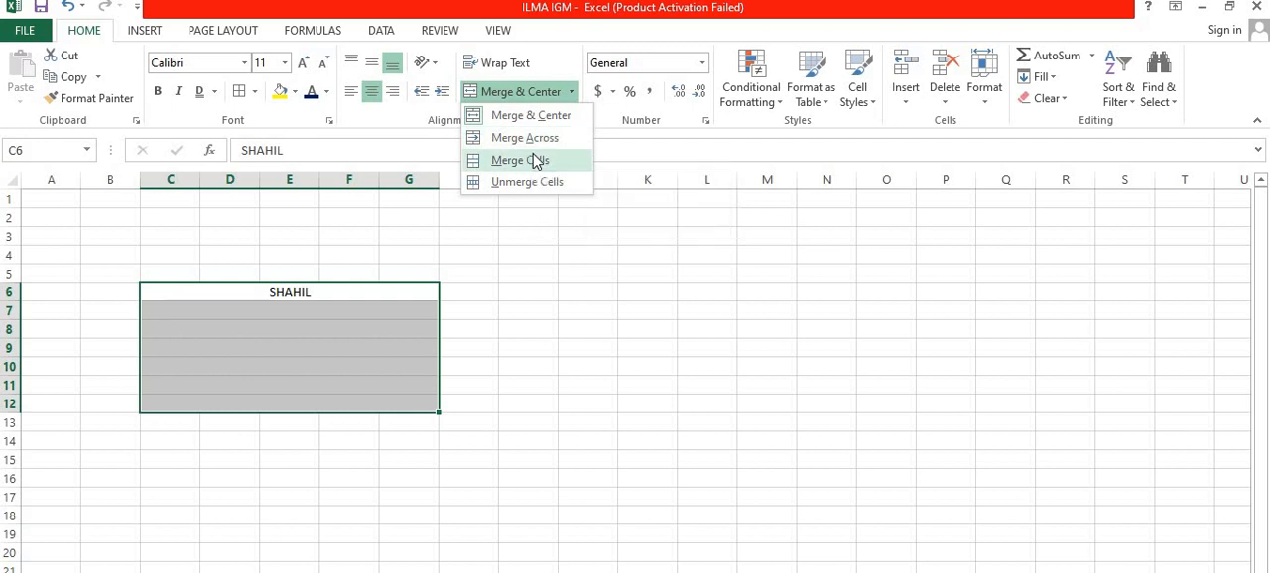
left_click(533, 161)
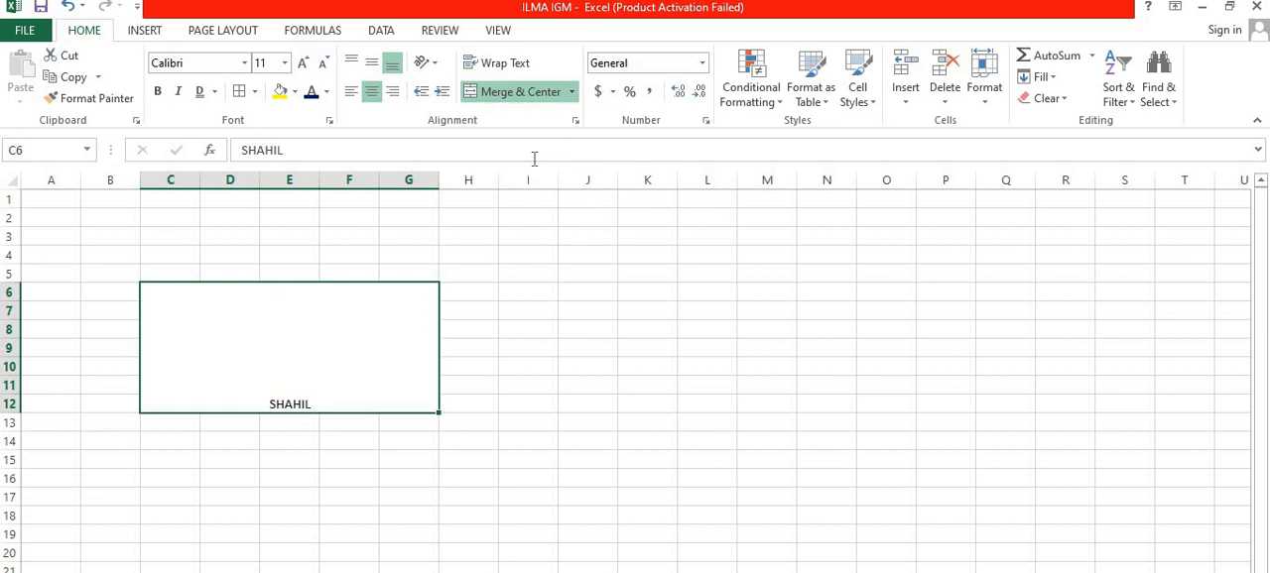
Step: Unmerge the block C6:G12 into individual cells
left_click(571, 91)
left_click(484, 159)
left_click(572, 92)
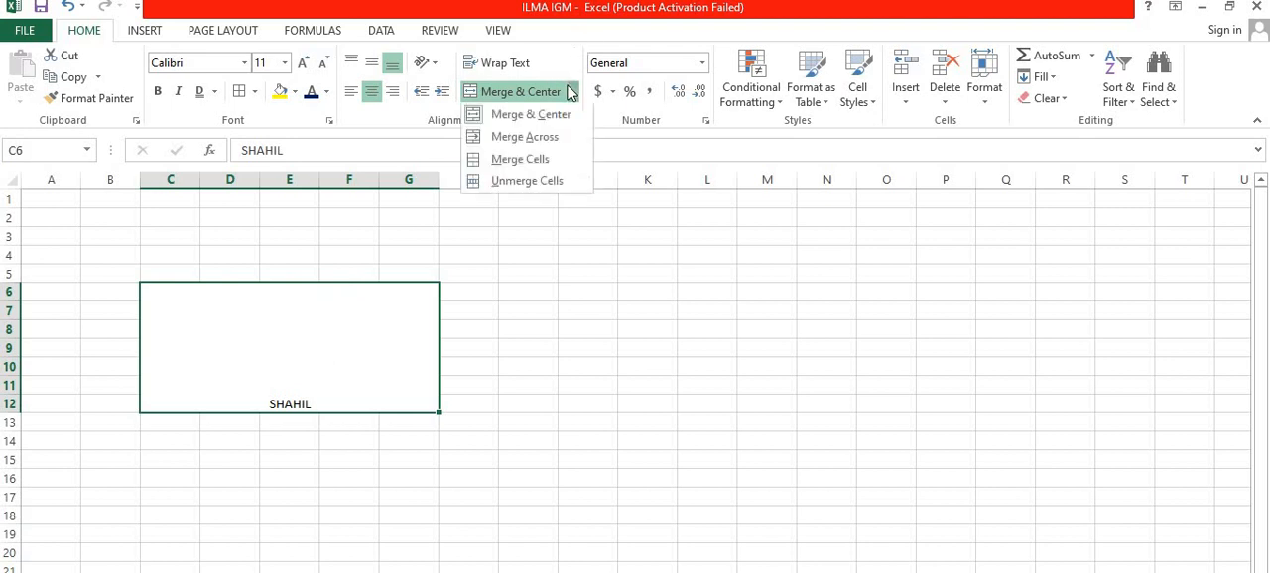
left_click(553, 187)
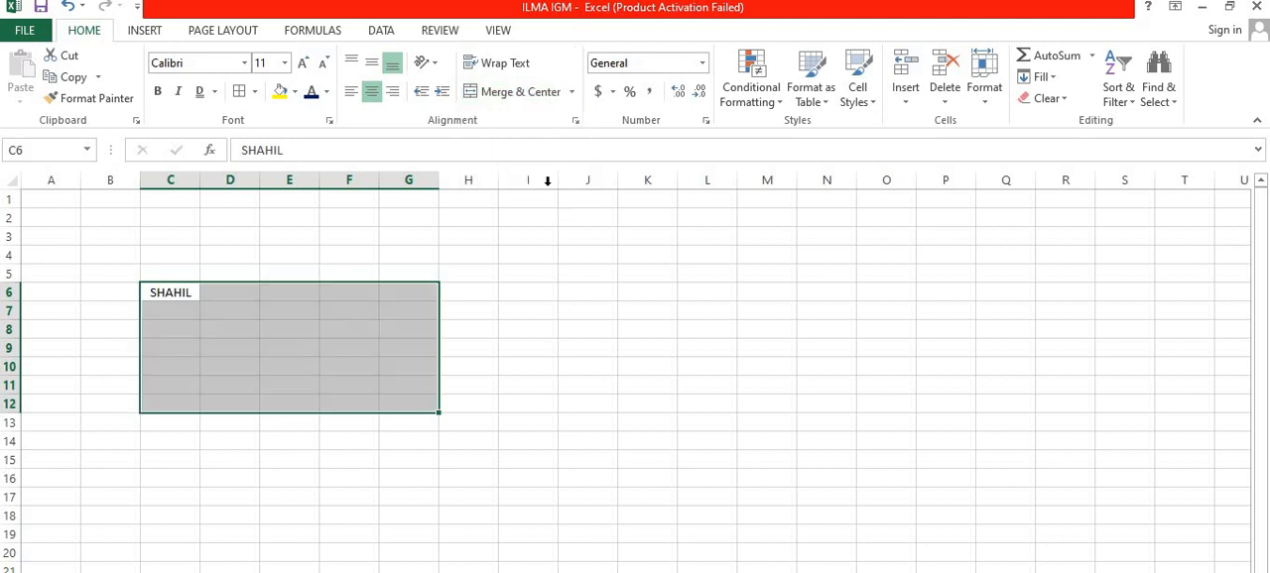
left_click(434, 254)
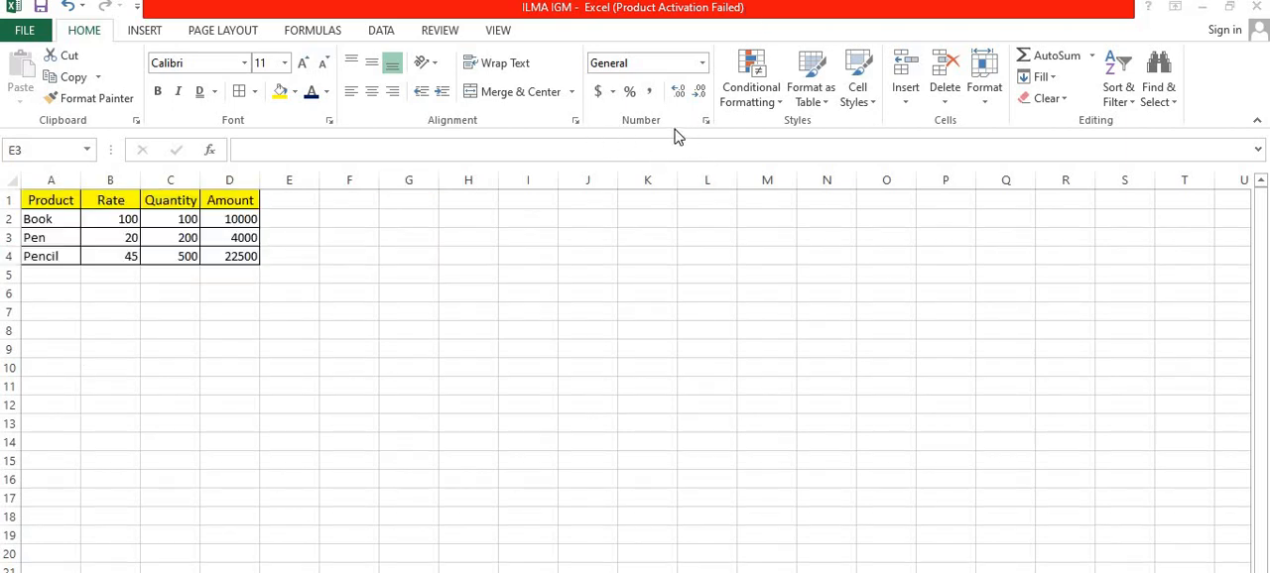
Step: Enter the date 01-04-23 in cell M7 of the product table sheet
left_click(654, 337)
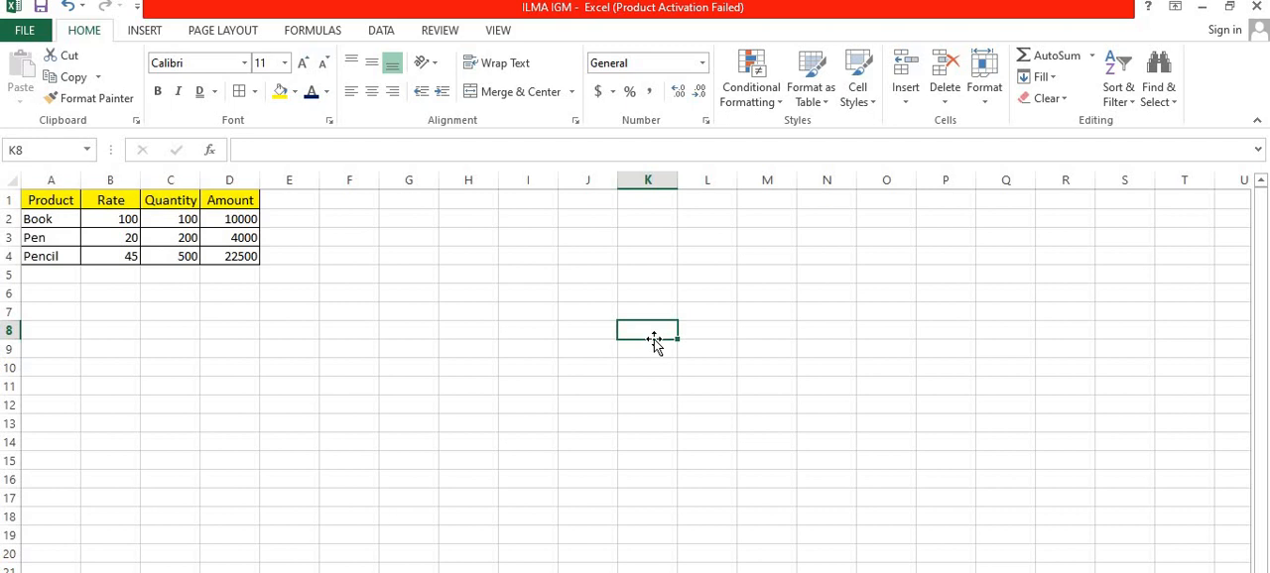
left_click(756, 308)
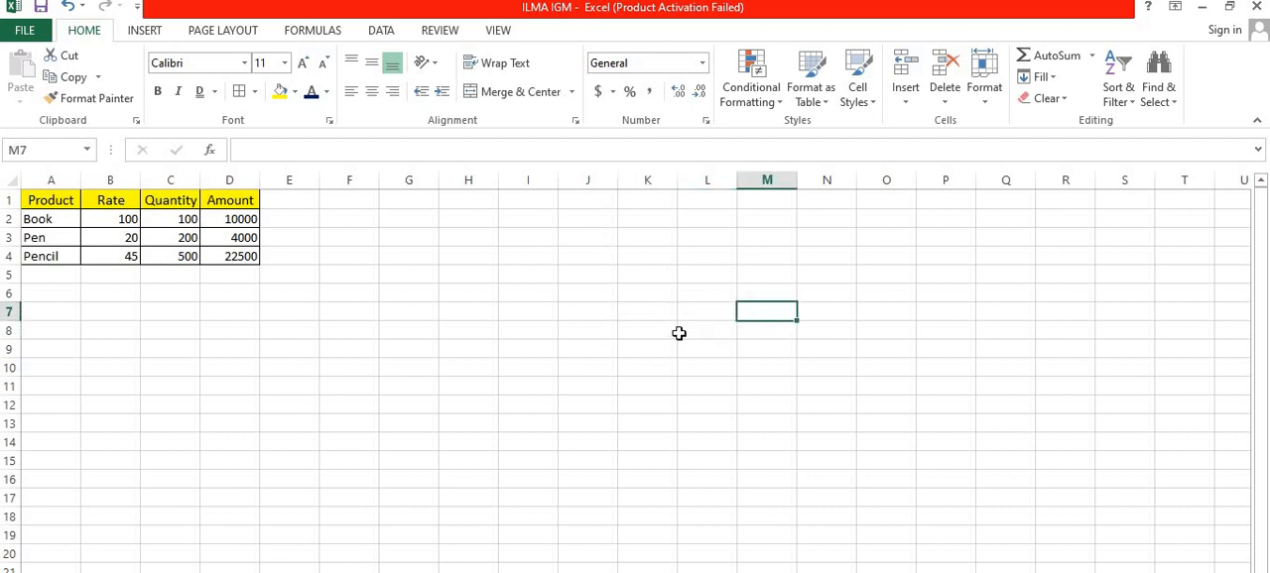
type("01")
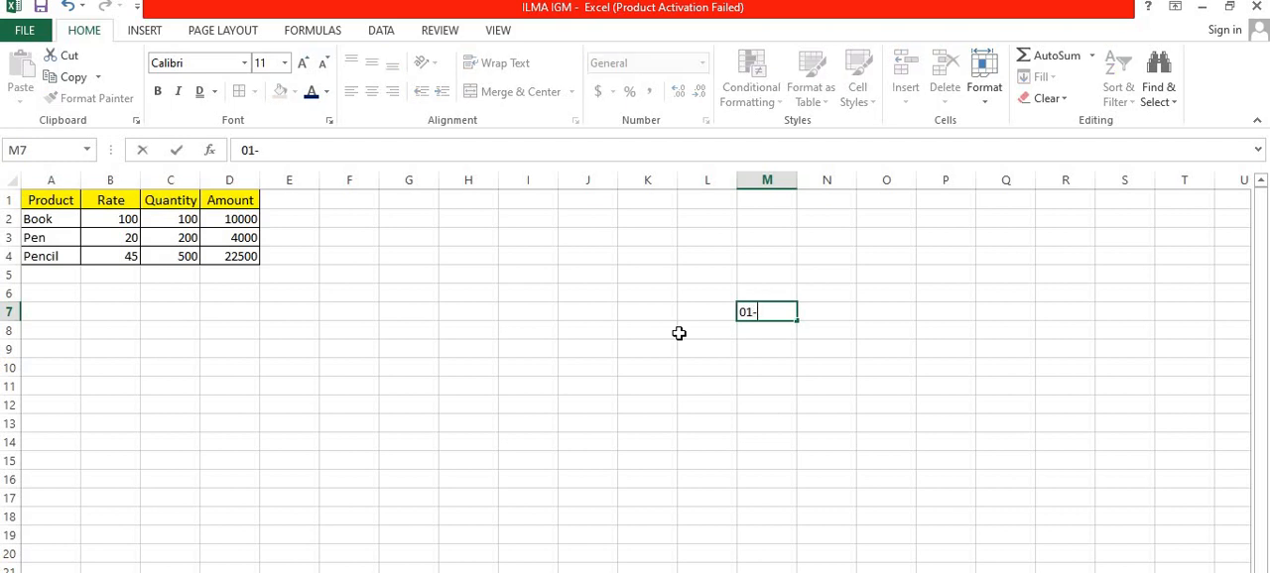
type("-04-23")
key("Return")
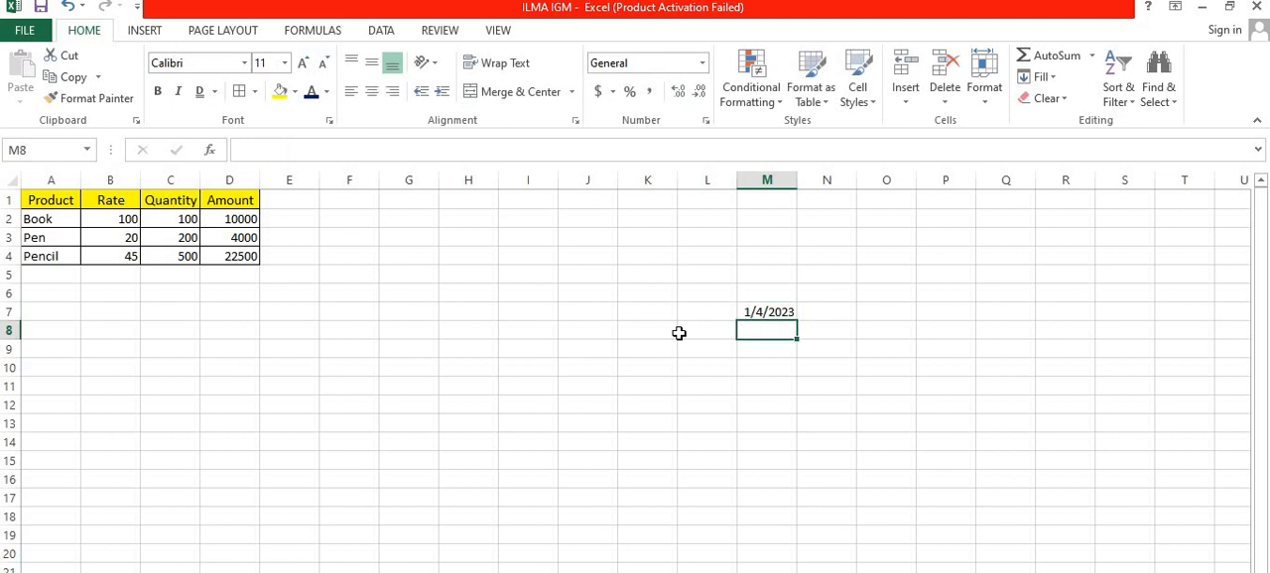
Step: Enter a person's first name in cell J7, in the same row as the date
key("Left")
key("Left")
key("Left")
key("Up")
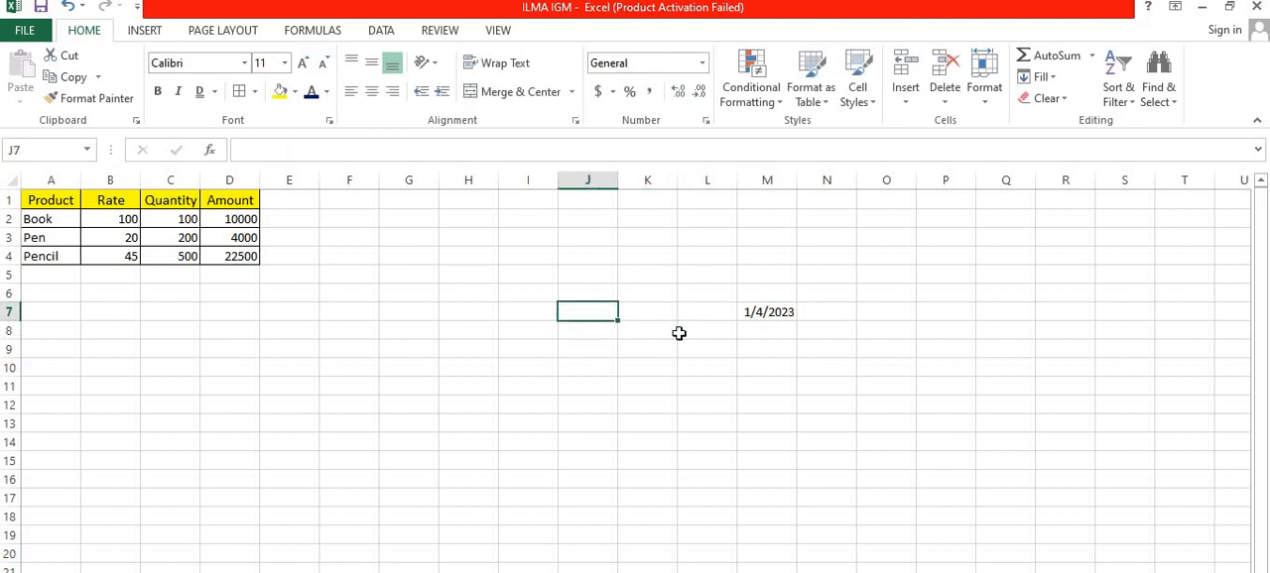
type("rahu")
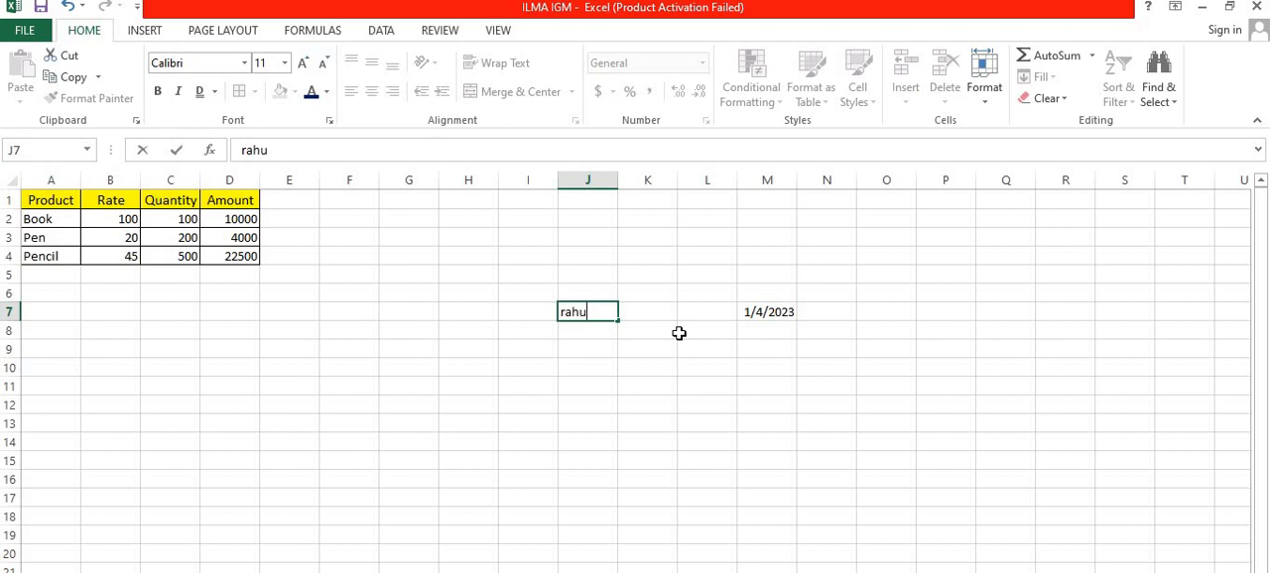
type("l")
key("Return")
Step: Enter 50% in cell J10, below the name
key("Down")
key("Down")
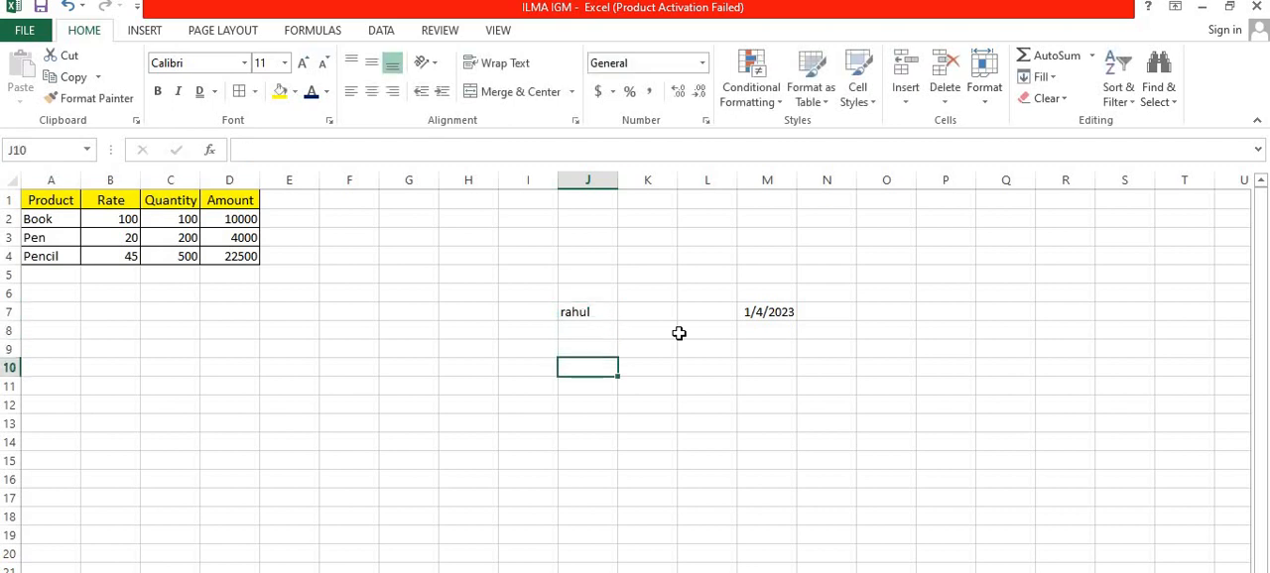
type("50")
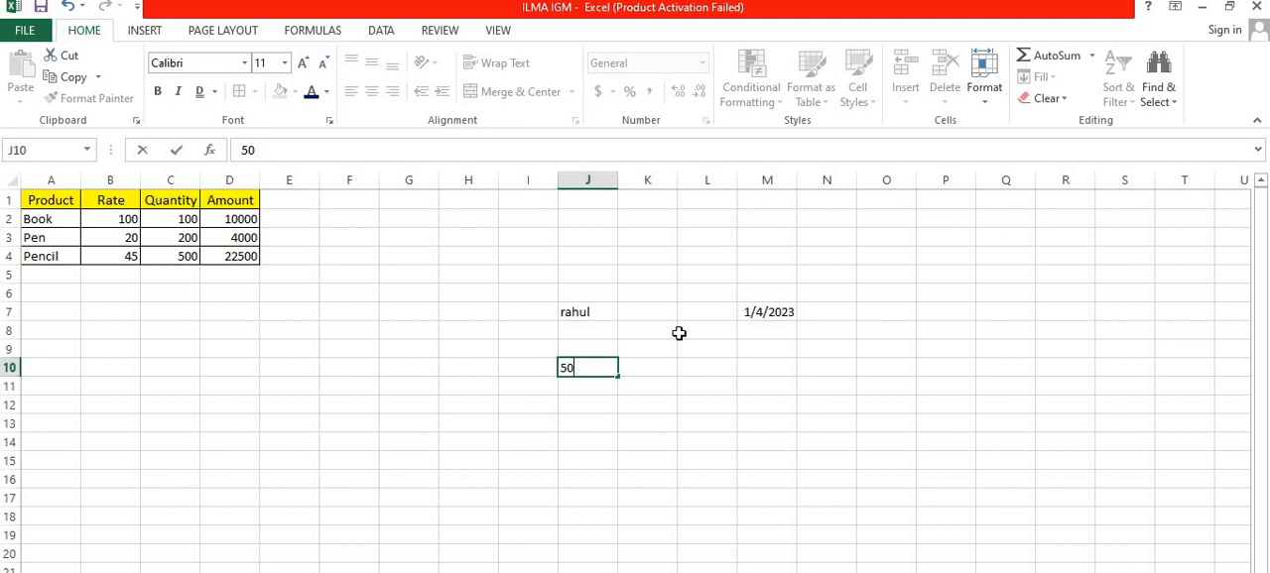
type("%")
left_click(733, 388)
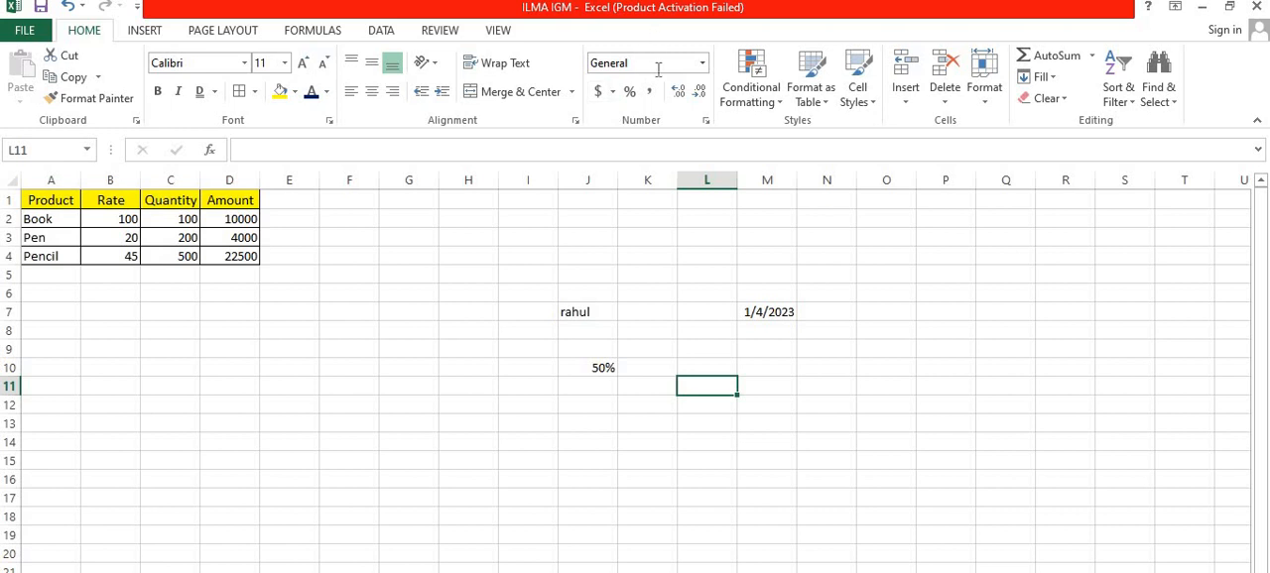
Step: Check the number formats of the date, name and percentage cells, and look through the available formats for J10
left_click(770, 314)
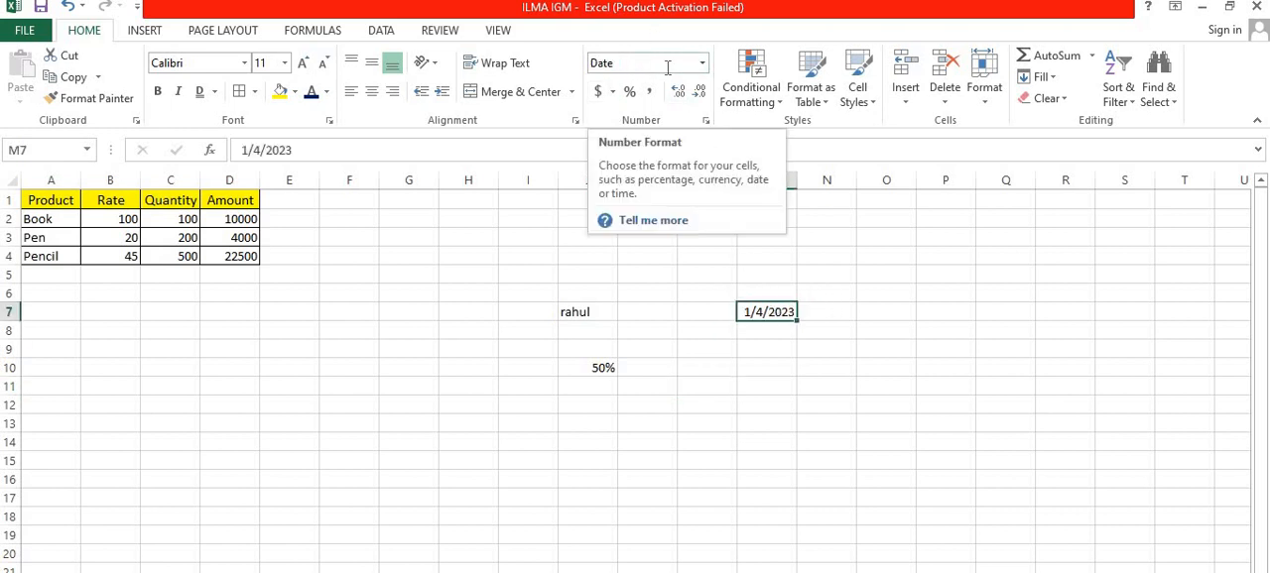
left_click(579, 311)
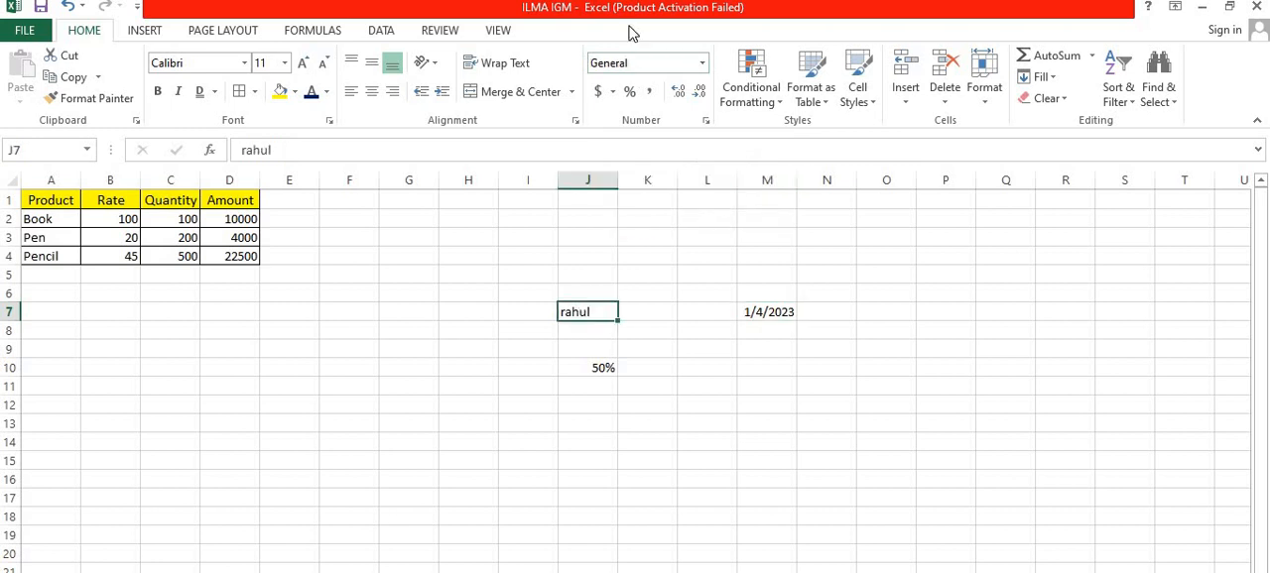
left_click(601, 369)
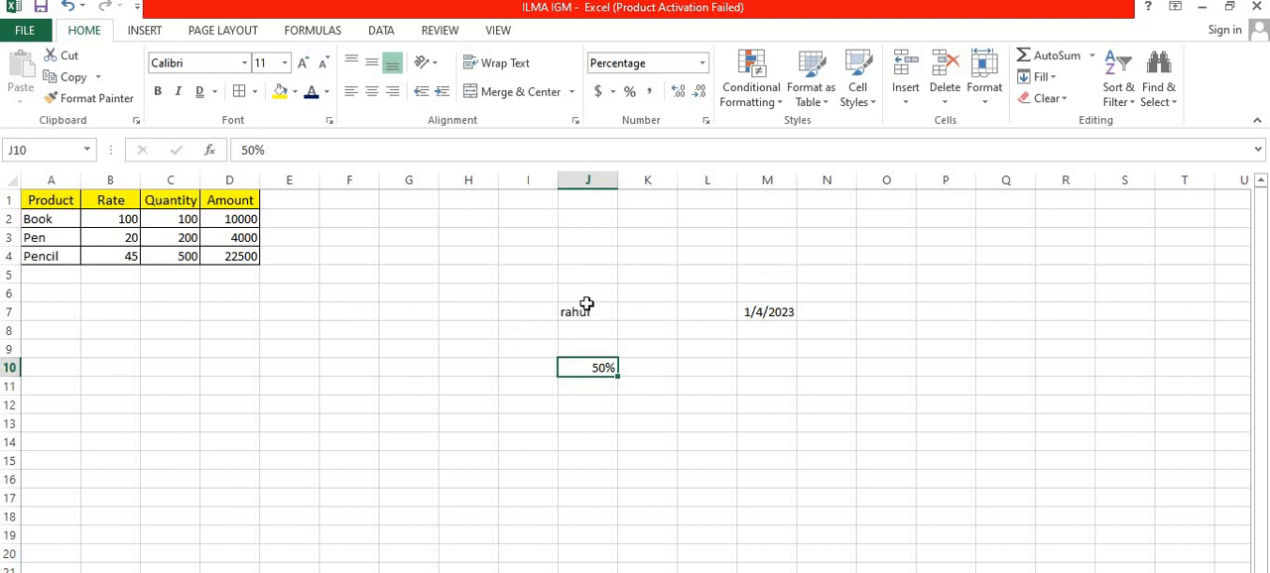
left_click(702, 68)
left_click(702, 69)
left_click(702, 69)
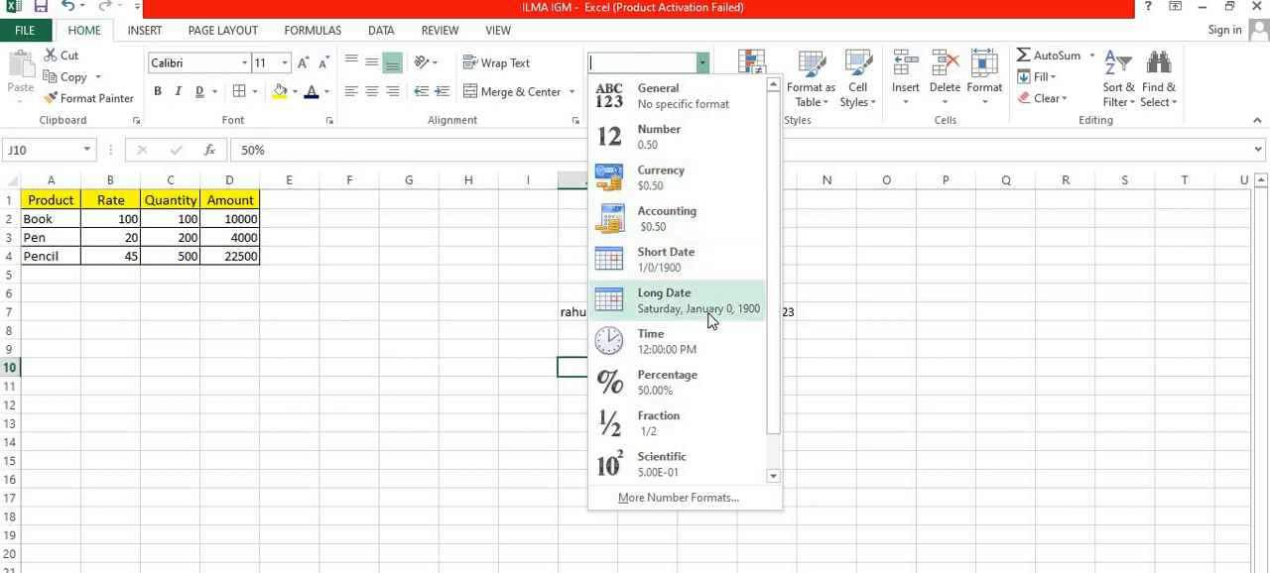
left_click(700, 394)
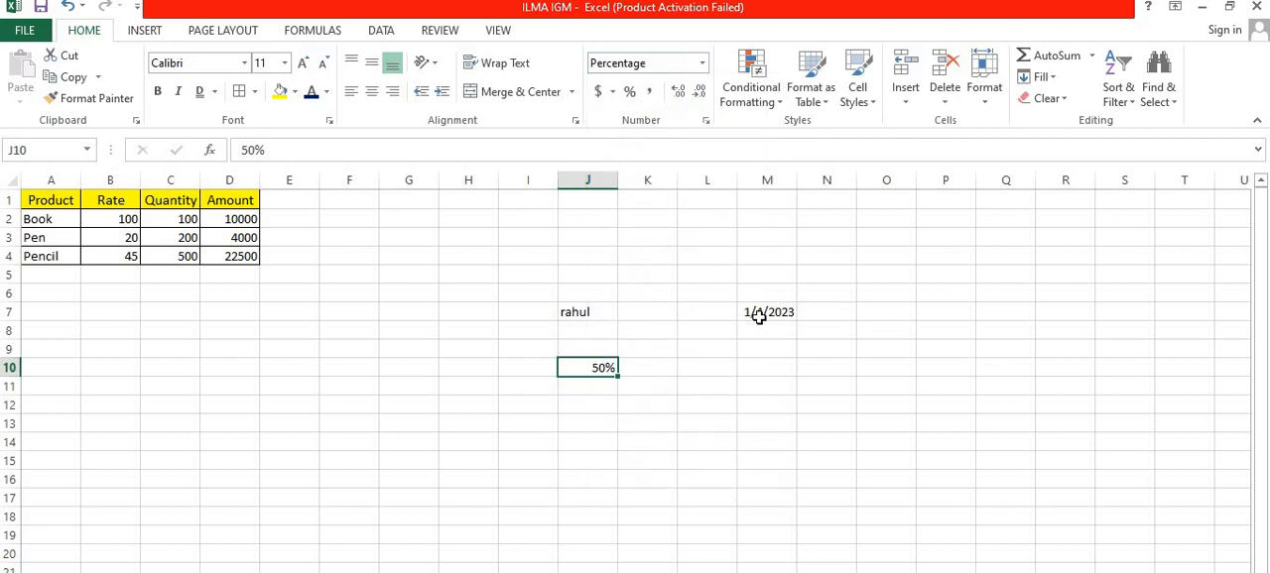
Step: Apply the Long Date format to the date in M7 and switch it back to Short Date
left_click(757, 314)
left_click(702, 64)
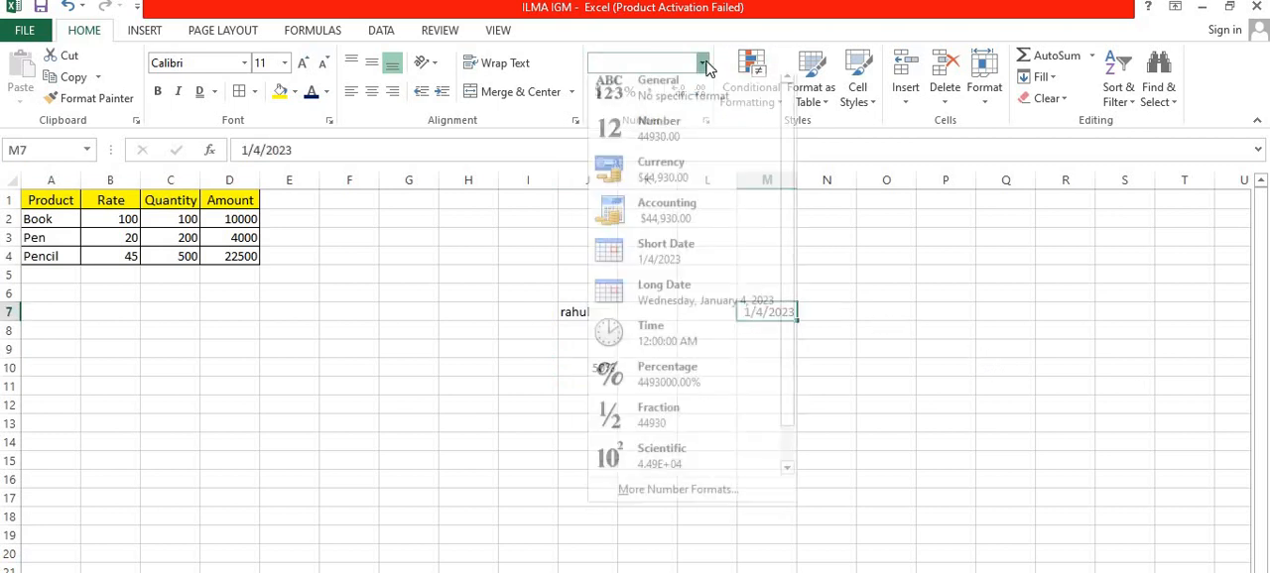
left_click(689, 300)
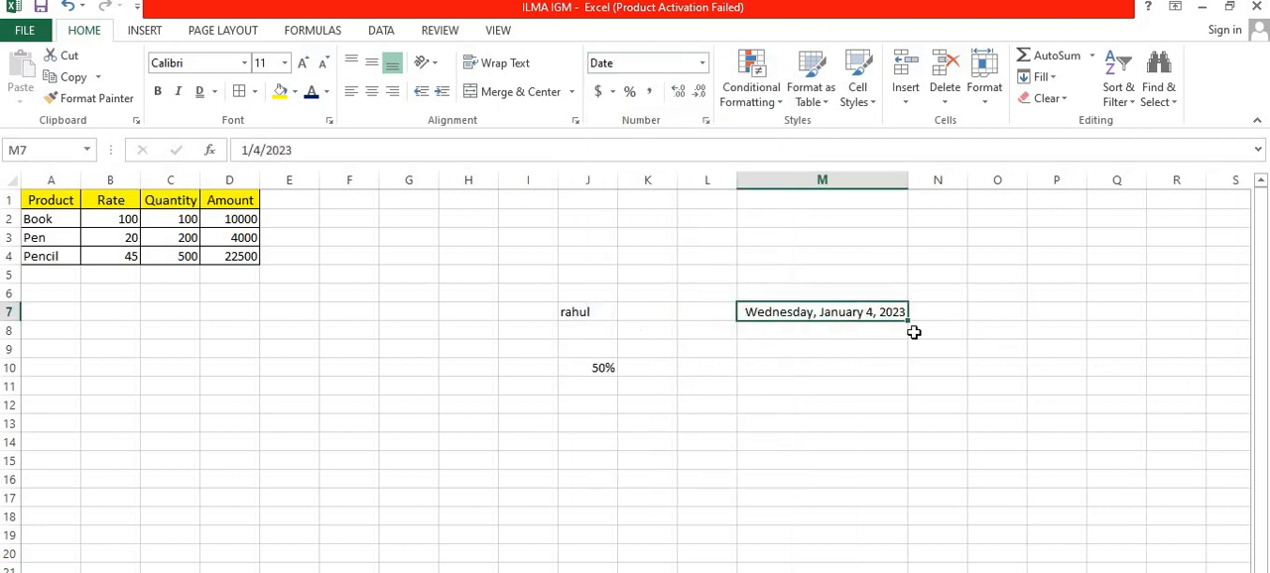
left_click(703, 62)
left_click(684, 264)
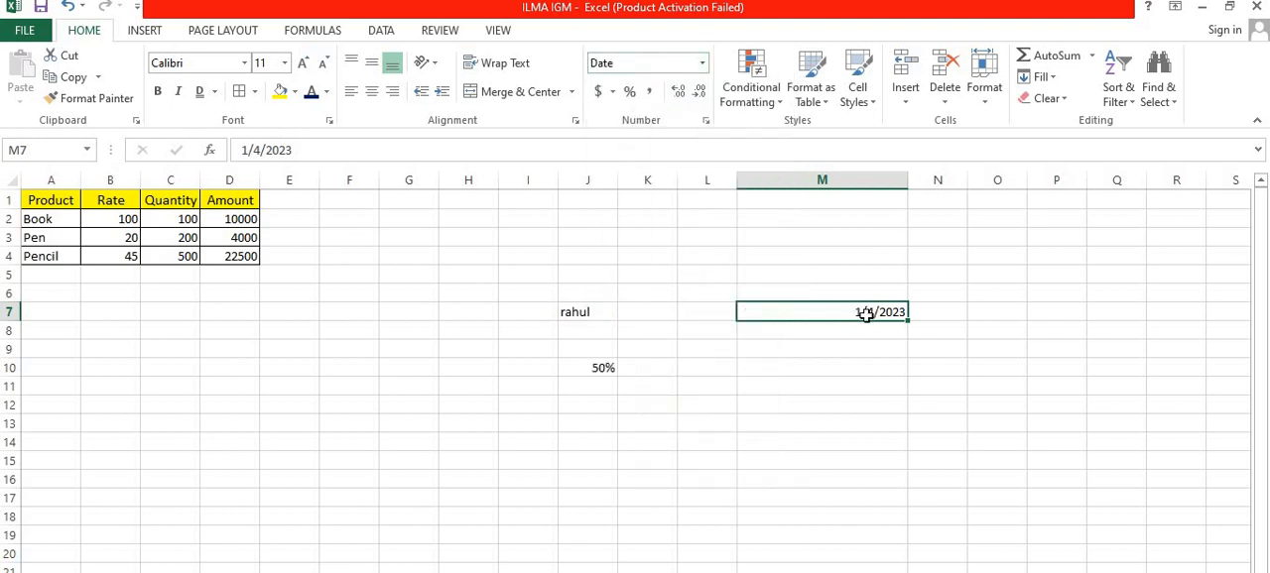
Step: View the Custom number format category in Format Cells for cell M9 and close the dialog without changes
left_click(832, 354)
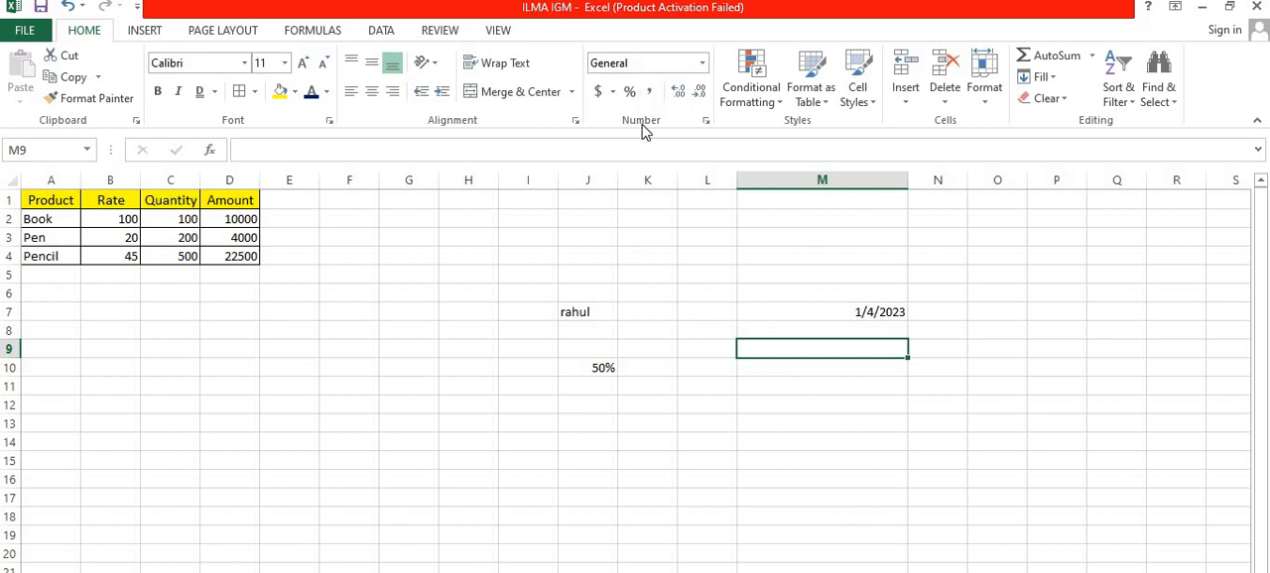
left_click(706, 121)
left_click(256, 453)
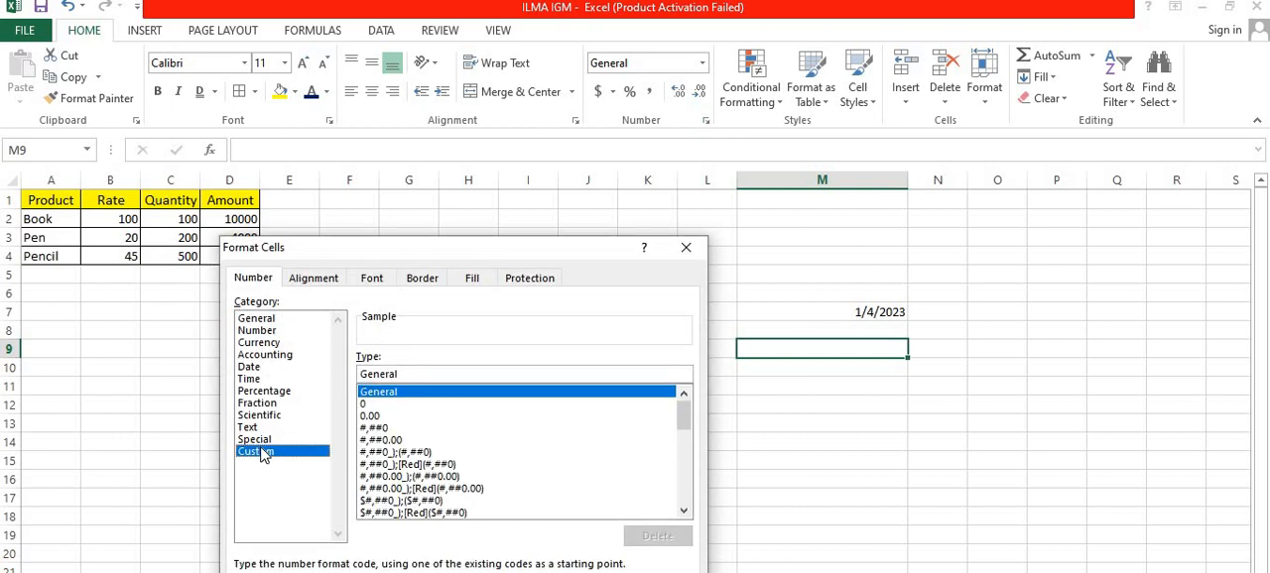
left_click(694, 244)
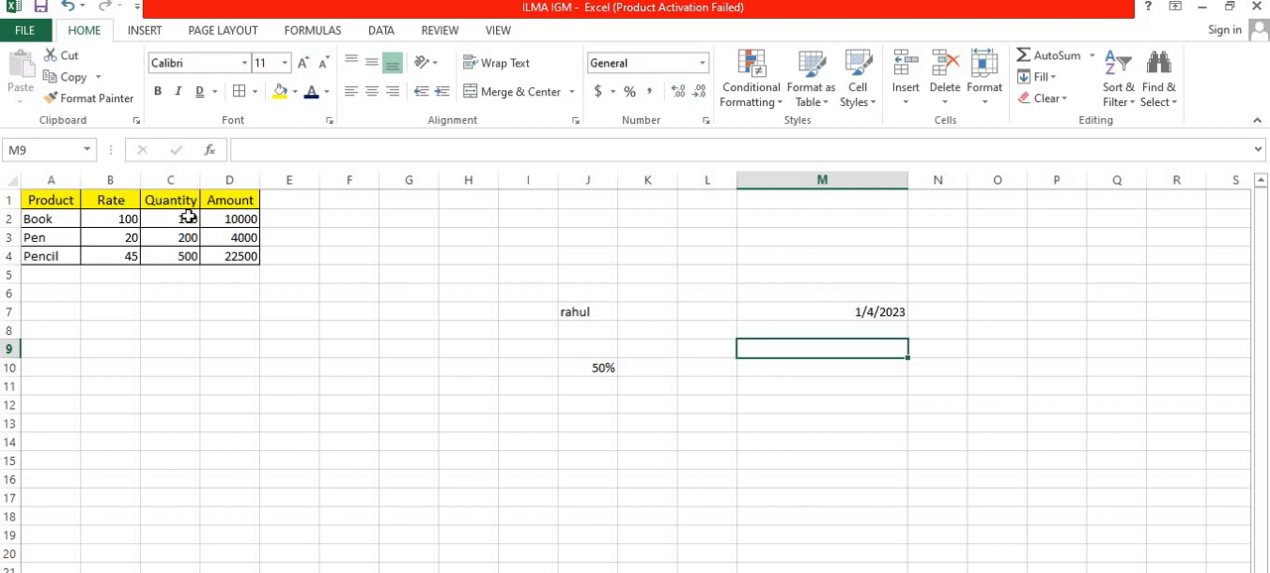
Step: Change the Book quantity in cell C2 to the text 100 PCS
left_click(188, 218)
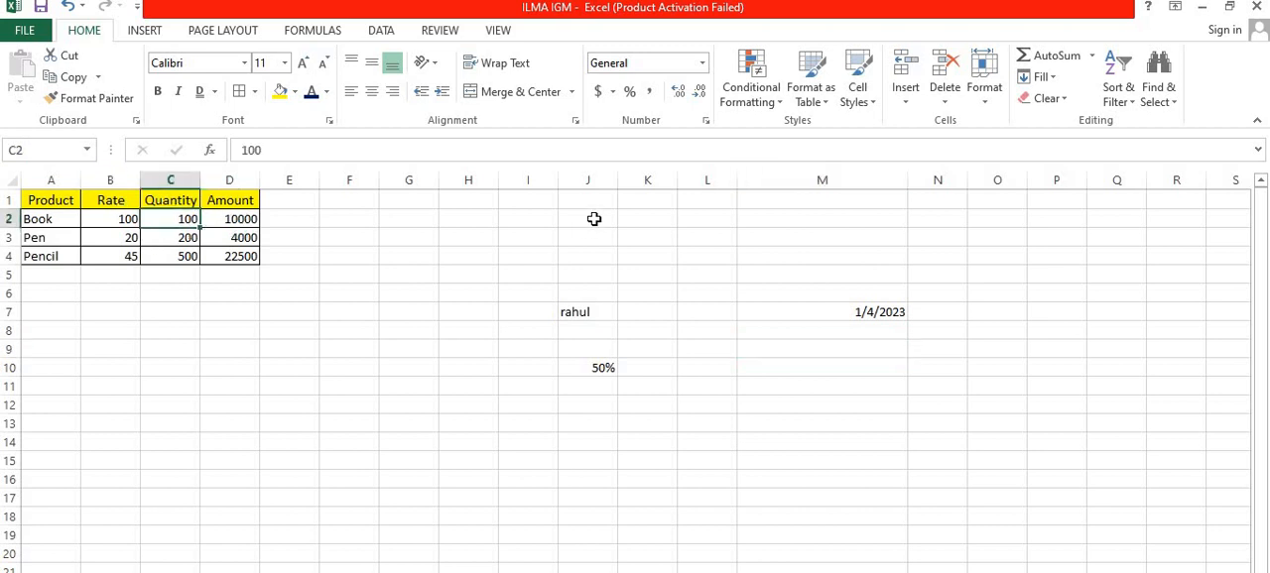
left_click(299, 148)
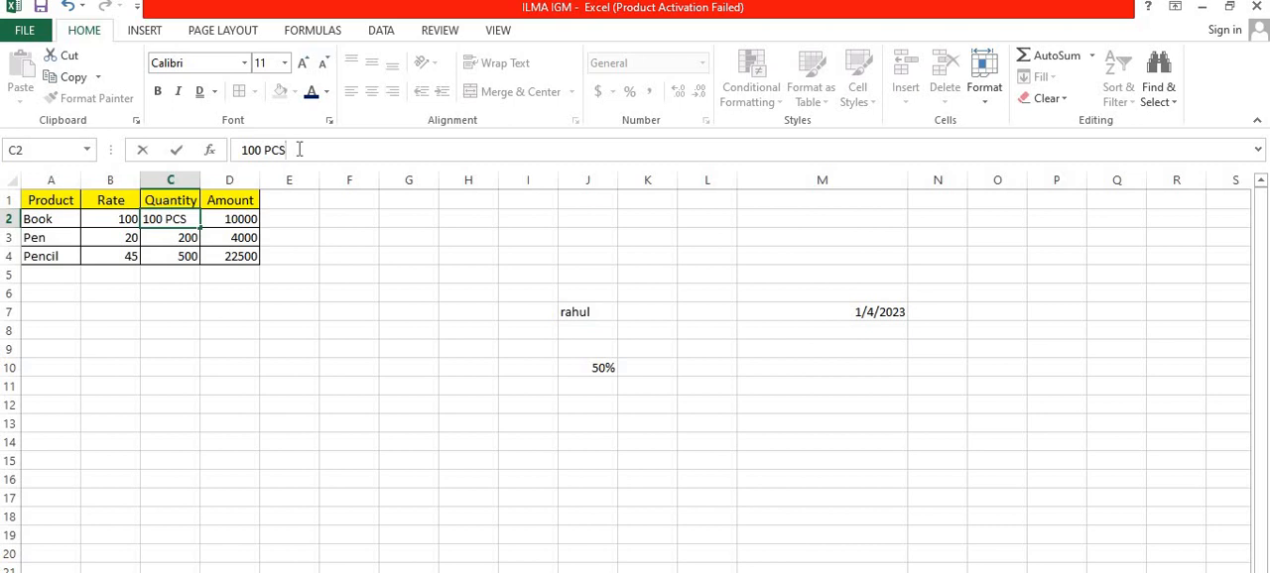
type("PCS.")
left_click(181, 238)
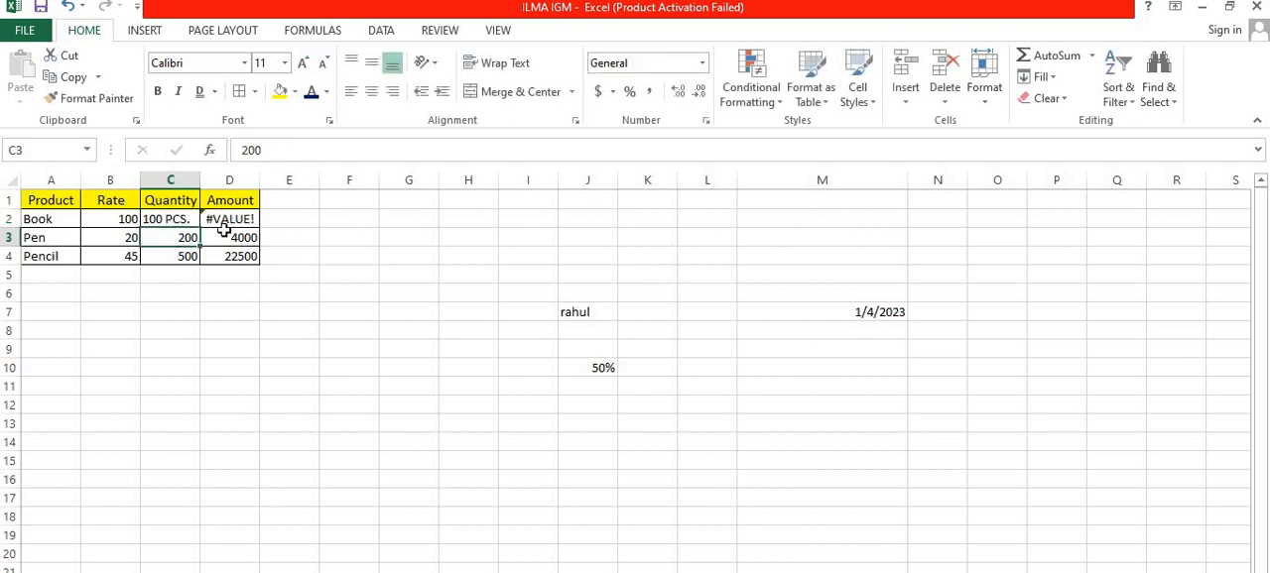
Step: Remove the PCS. text from the Book quantity in cell C2, leaving the plain number 100
left_click(184, 219)
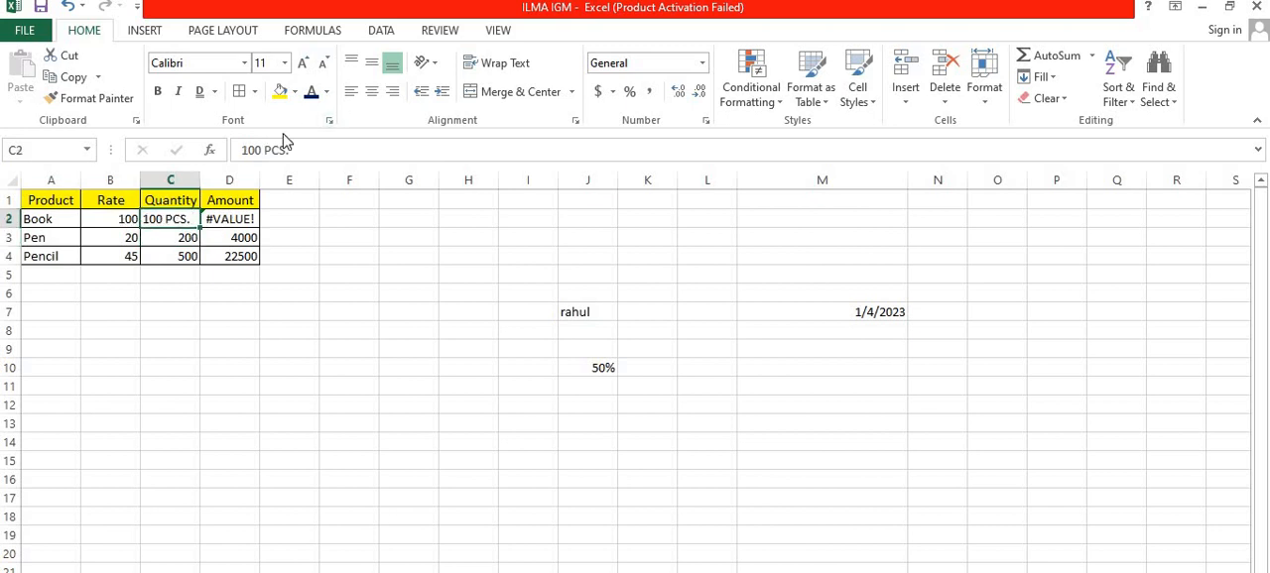
left_click(257, 150)
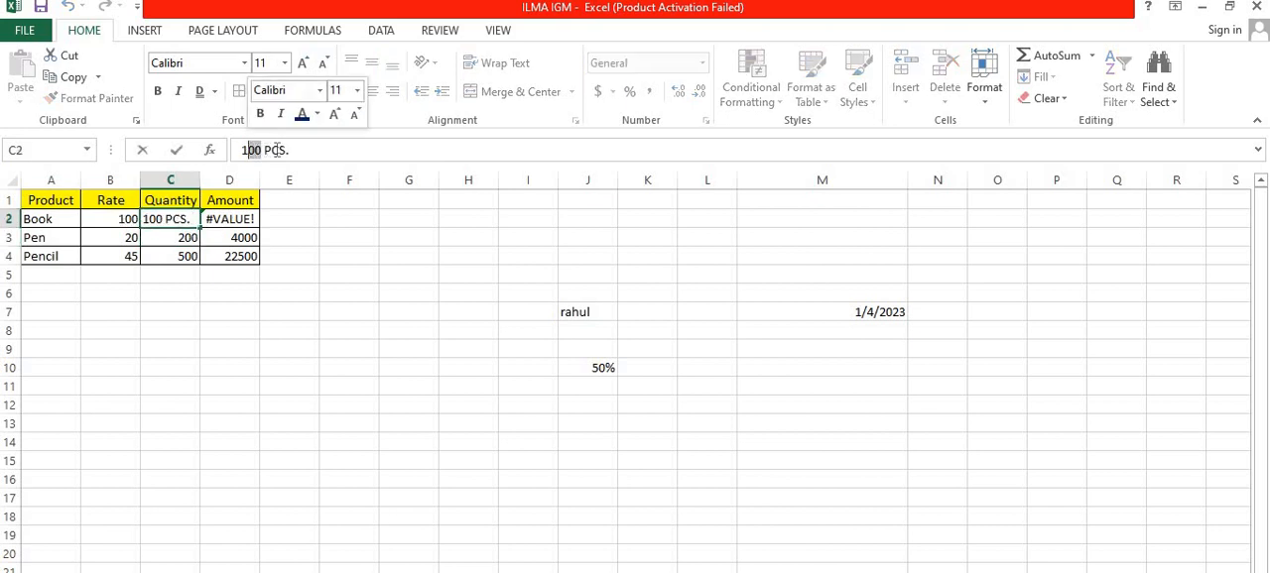
left_click(297, 150)
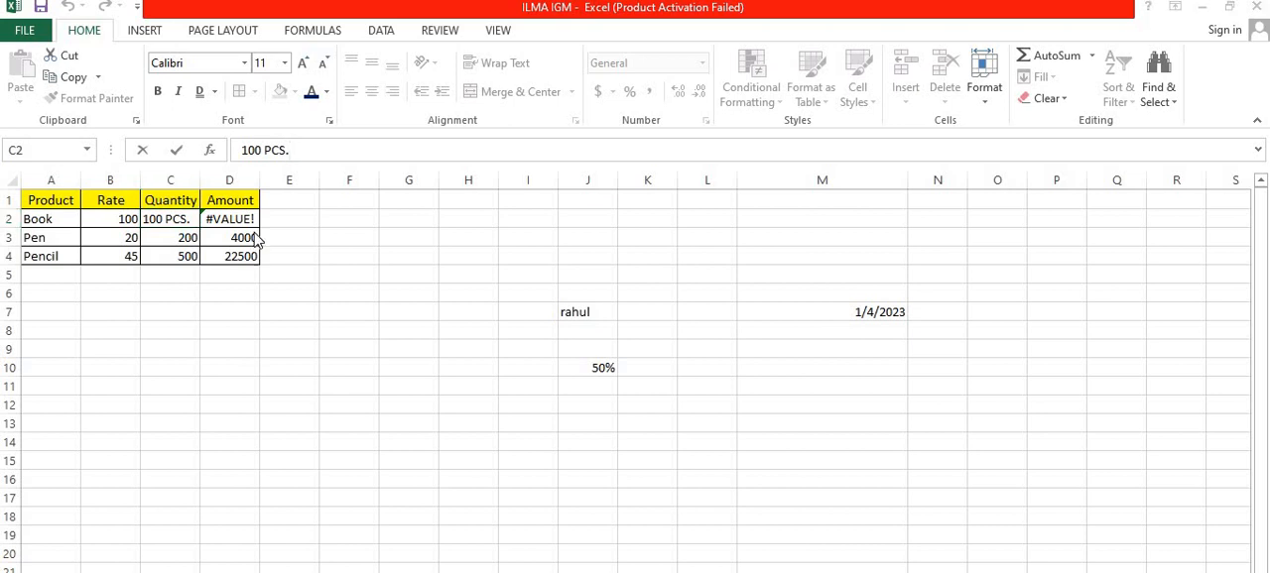
left_click(312, 151)
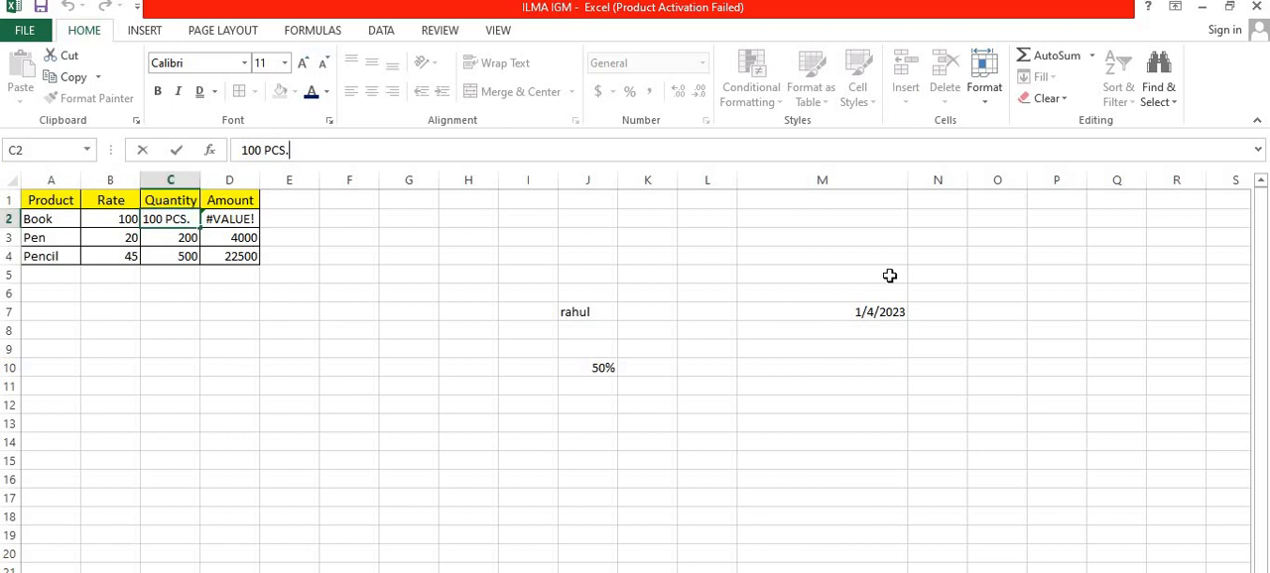
key("BackSpace")
key("BackSpace")
key("BackSpace")
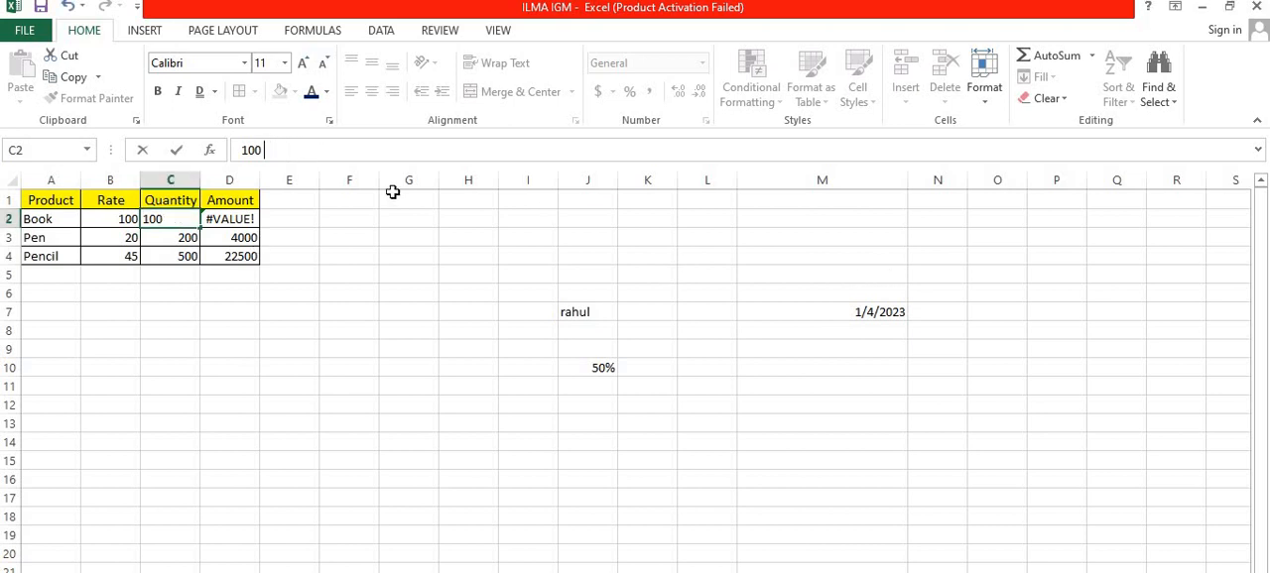
left_click(340, 235)
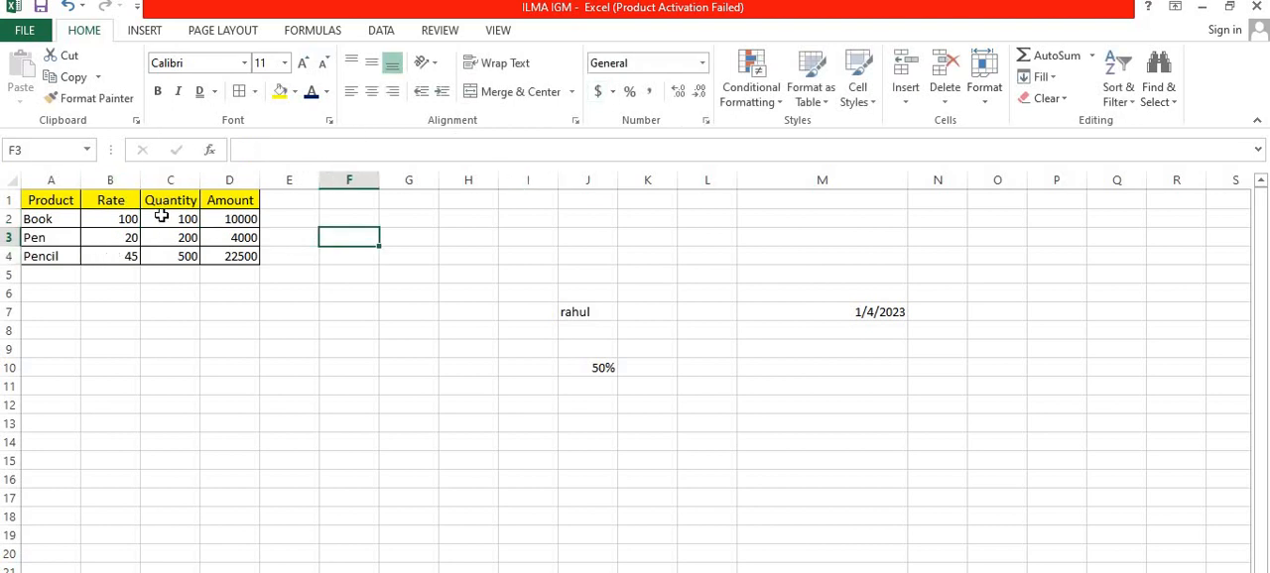
Step: Apply the custom number format #"PCS." to the three quantities in C2:C4
left_click_drag(162, 216, 162, 254)
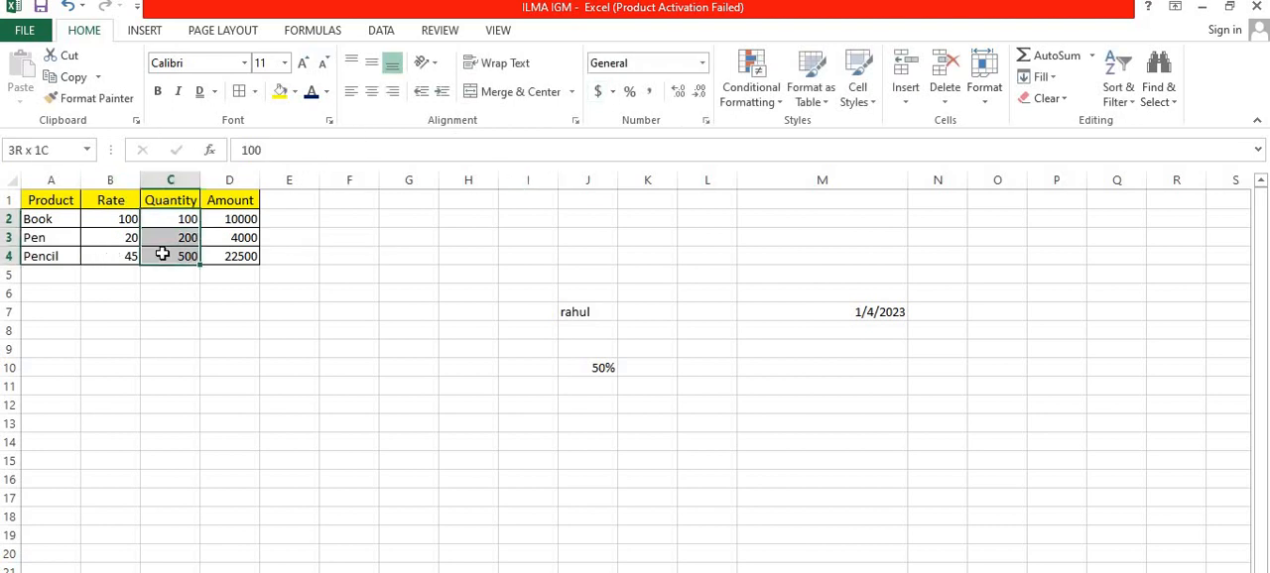
left_click(707, 121)
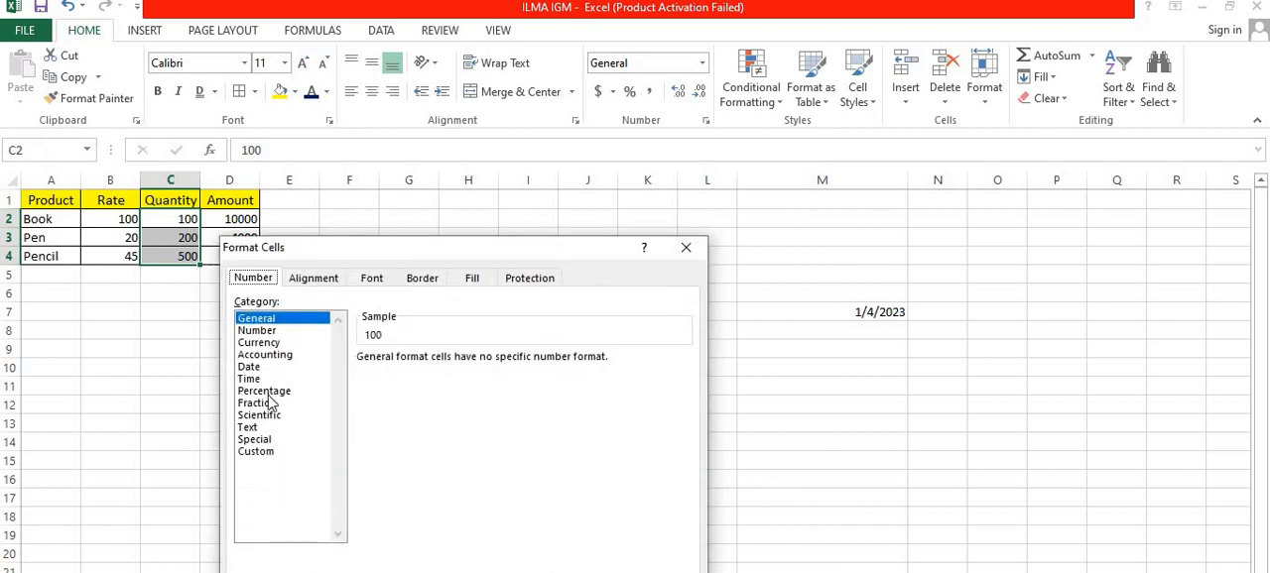
left_click(262, 451)
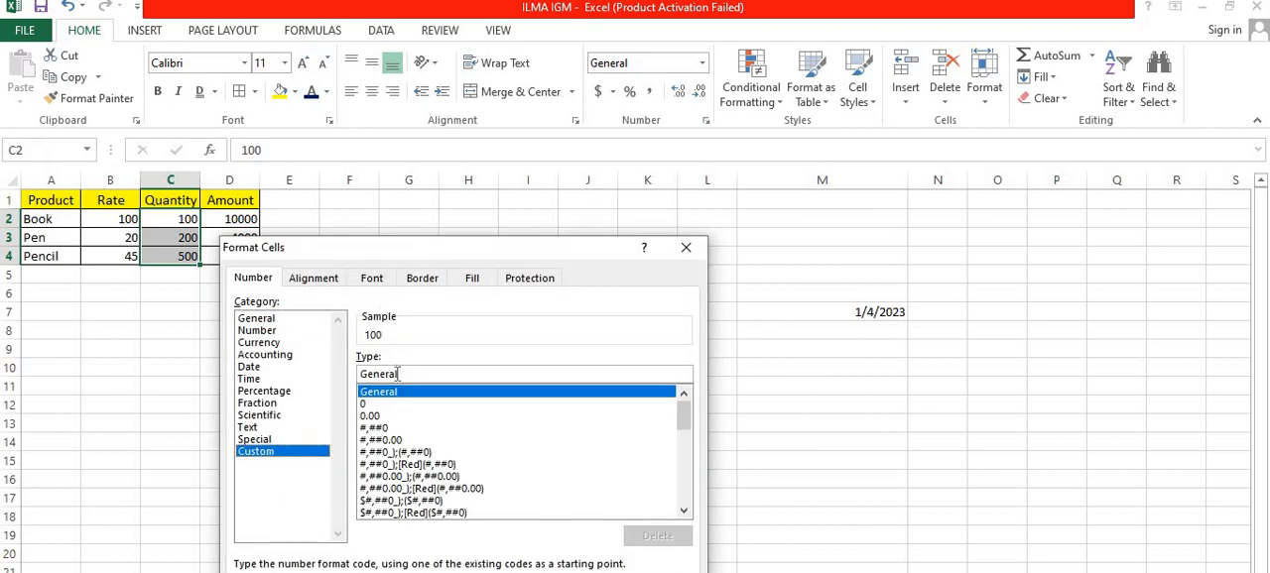
left_click_drag(397, 374, 349, 377)
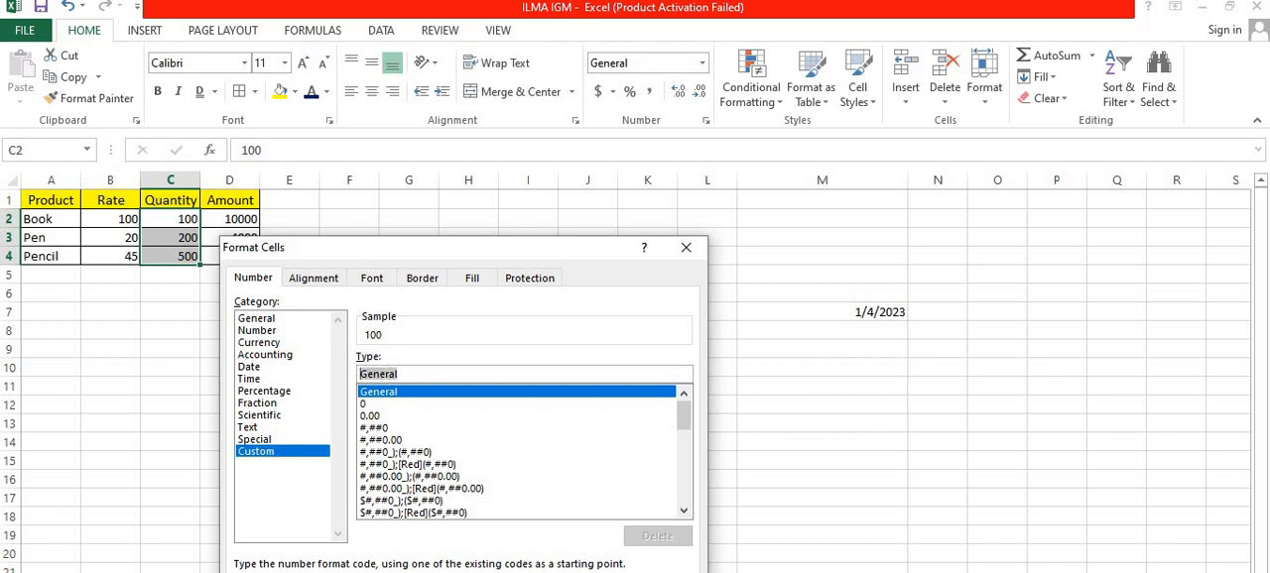
key("BackSpace")
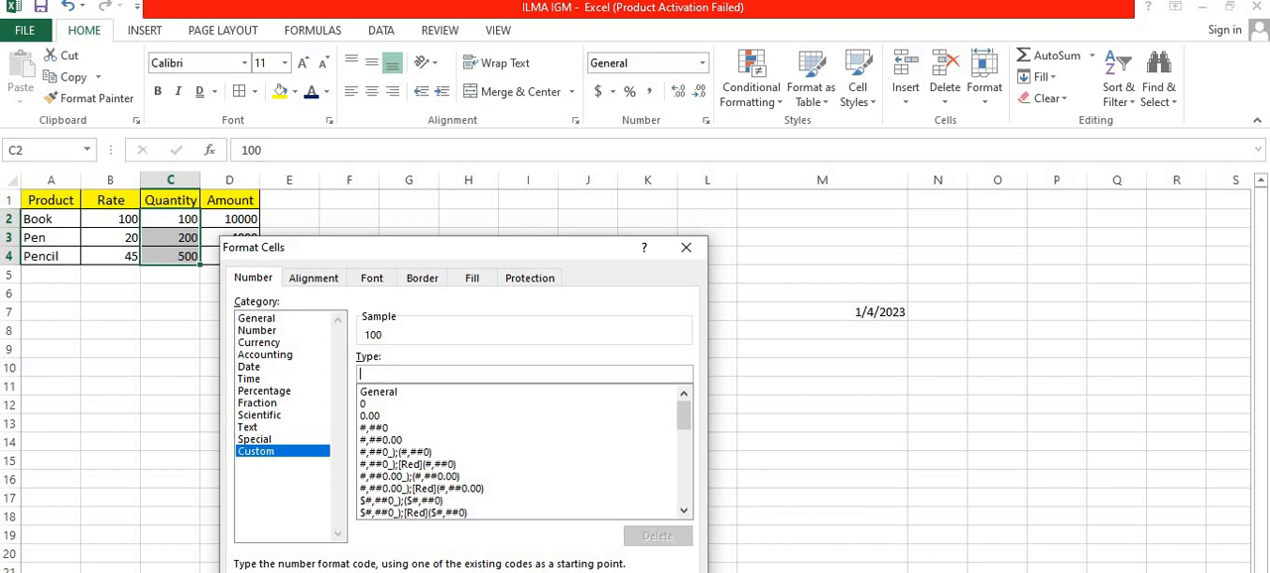
type("3")
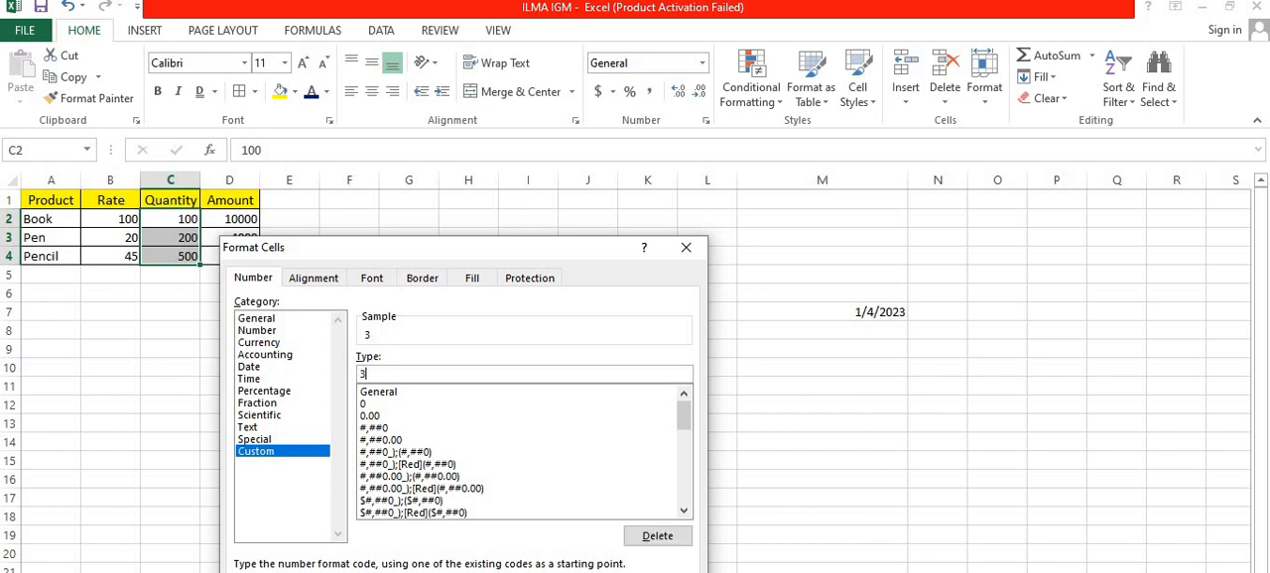
key("BackSpace")
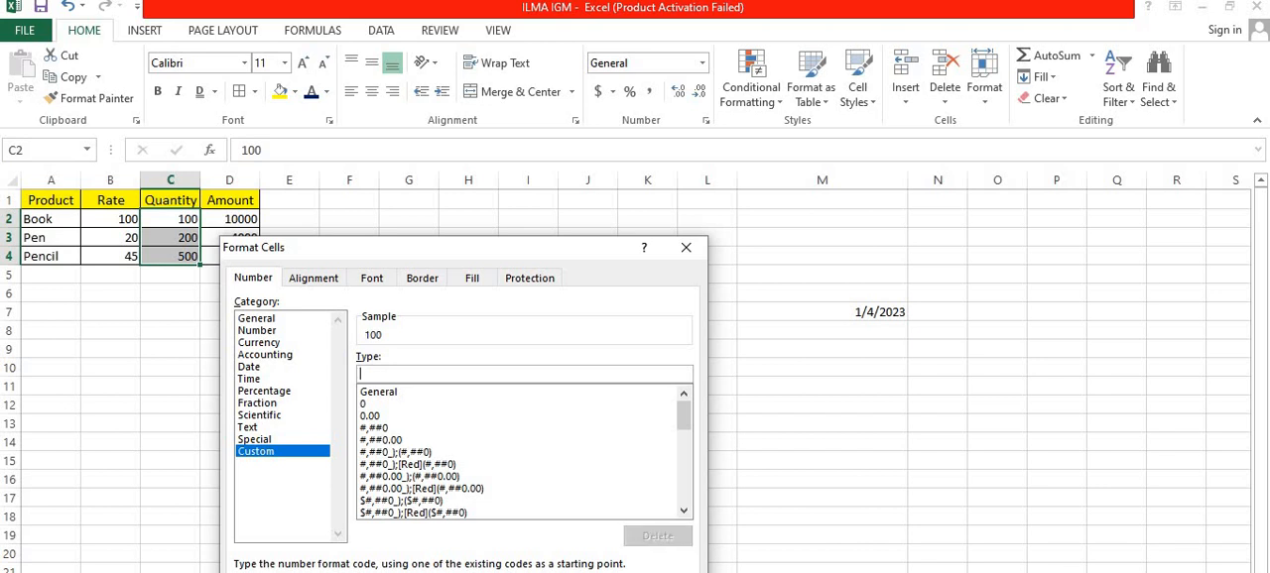
type("#\"PCS.")
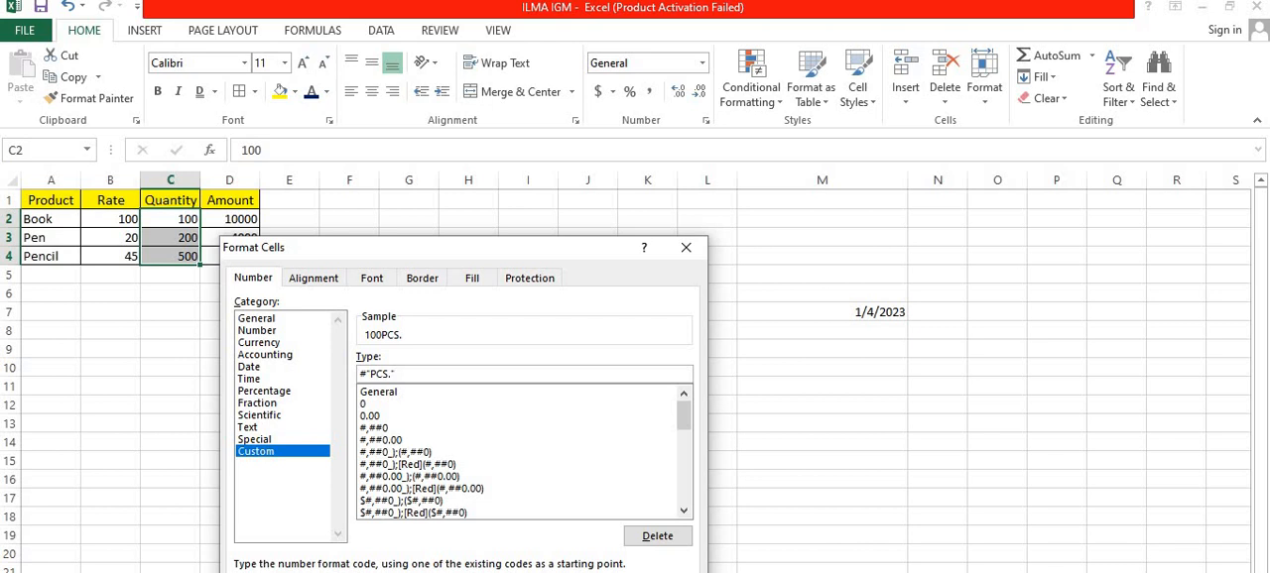
key("Return")
left_click(139, 310)
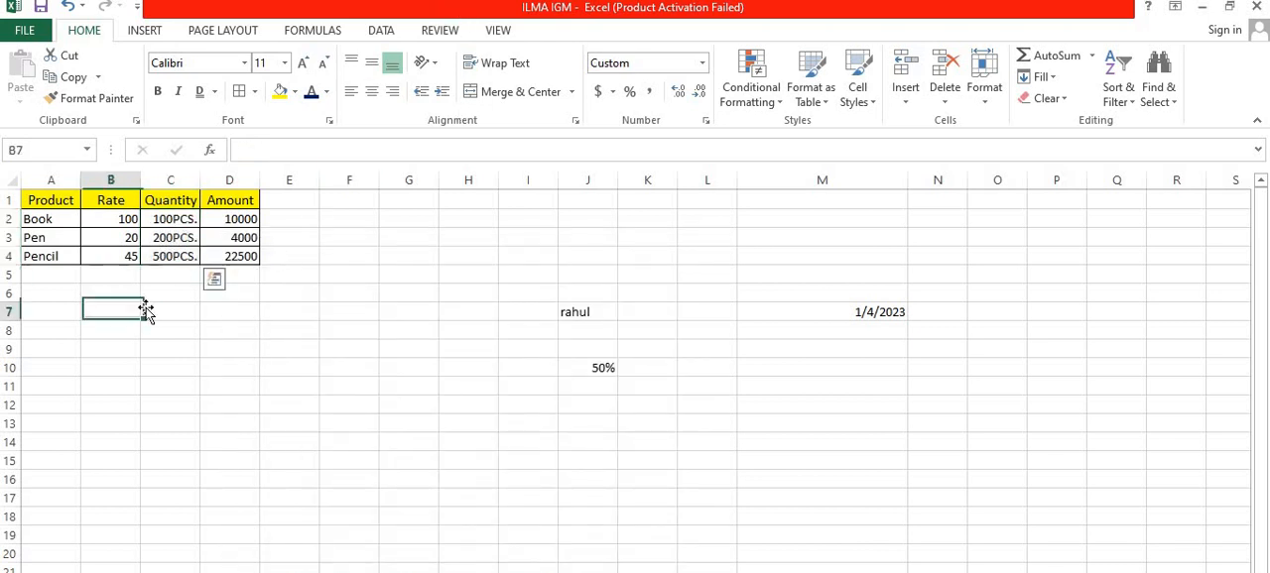
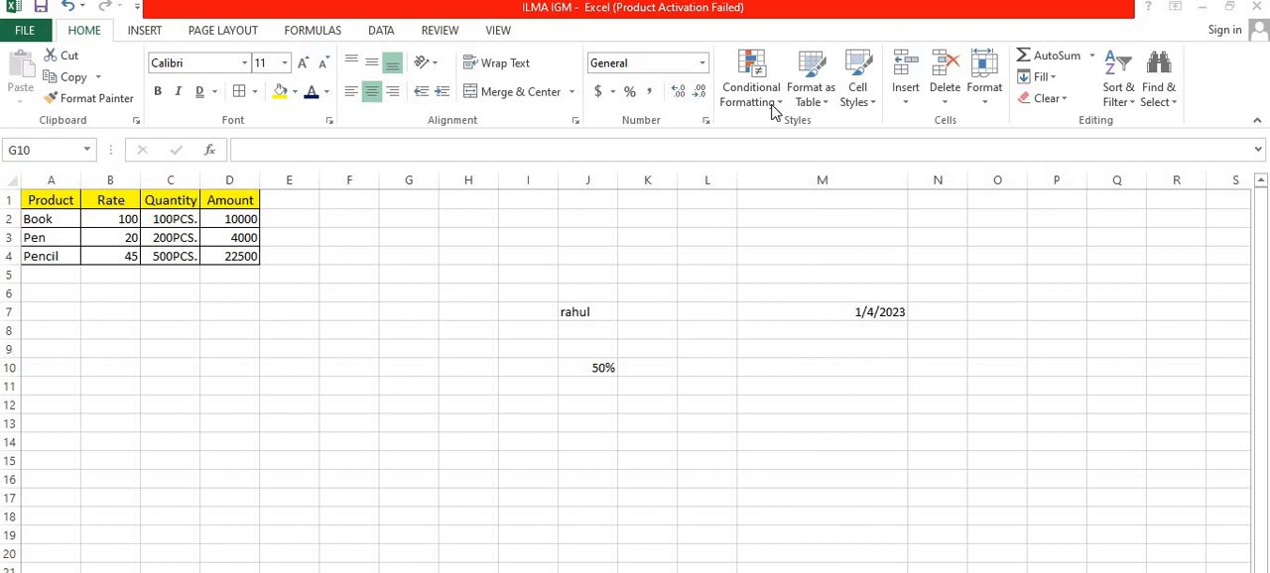
left_click(776, 103)
left_click(780, 104)
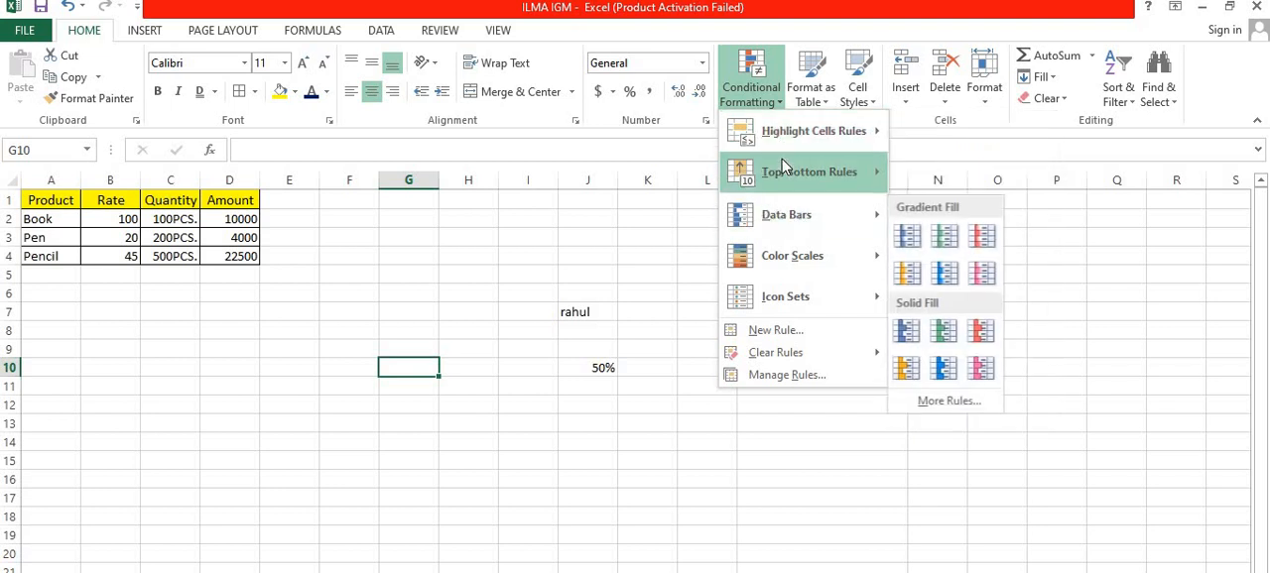
mouse_move(784, 194)
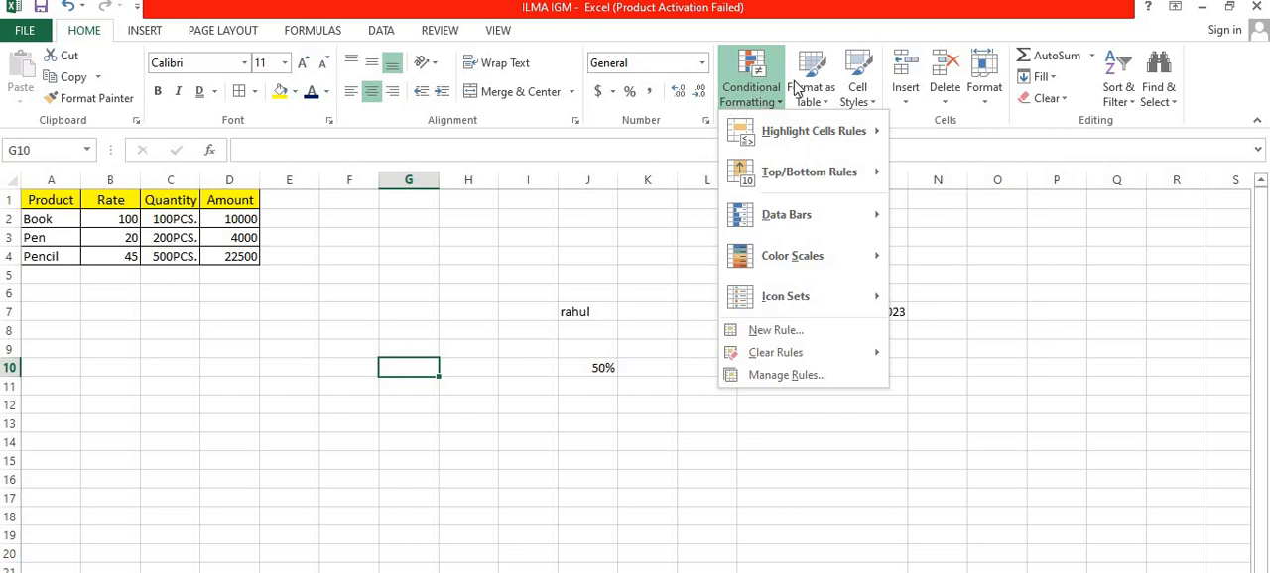
left_click(645, 248)
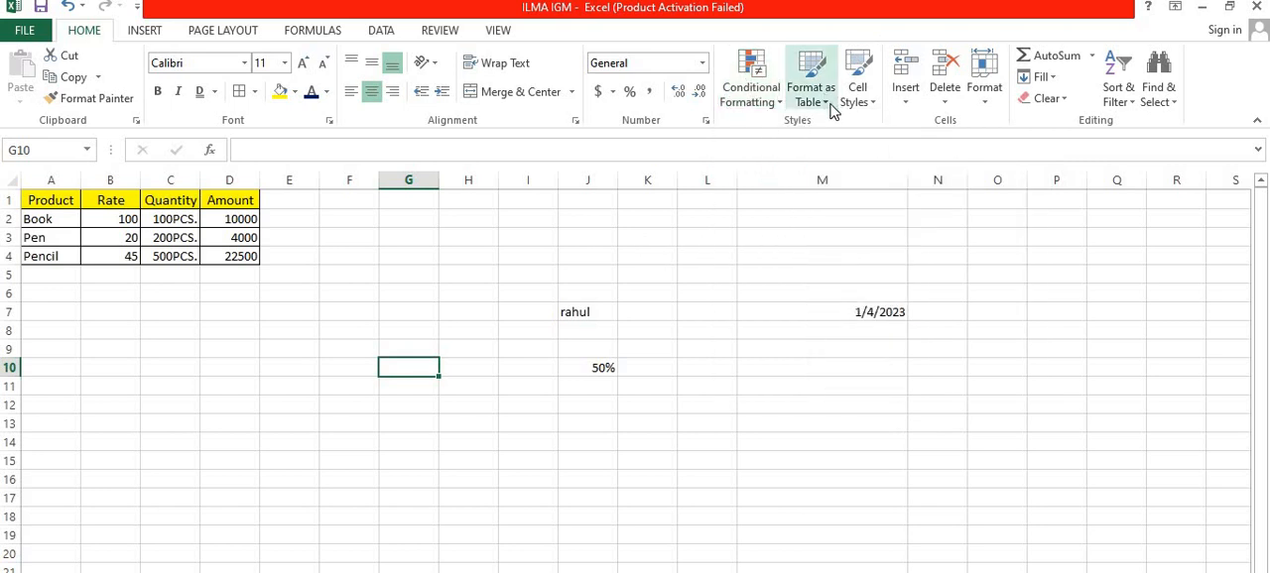
Step: Reset the product table in A1:D4 to the Normal cell style
left_click(54, 201)
left_click_drag(89, 200, 230, 254)
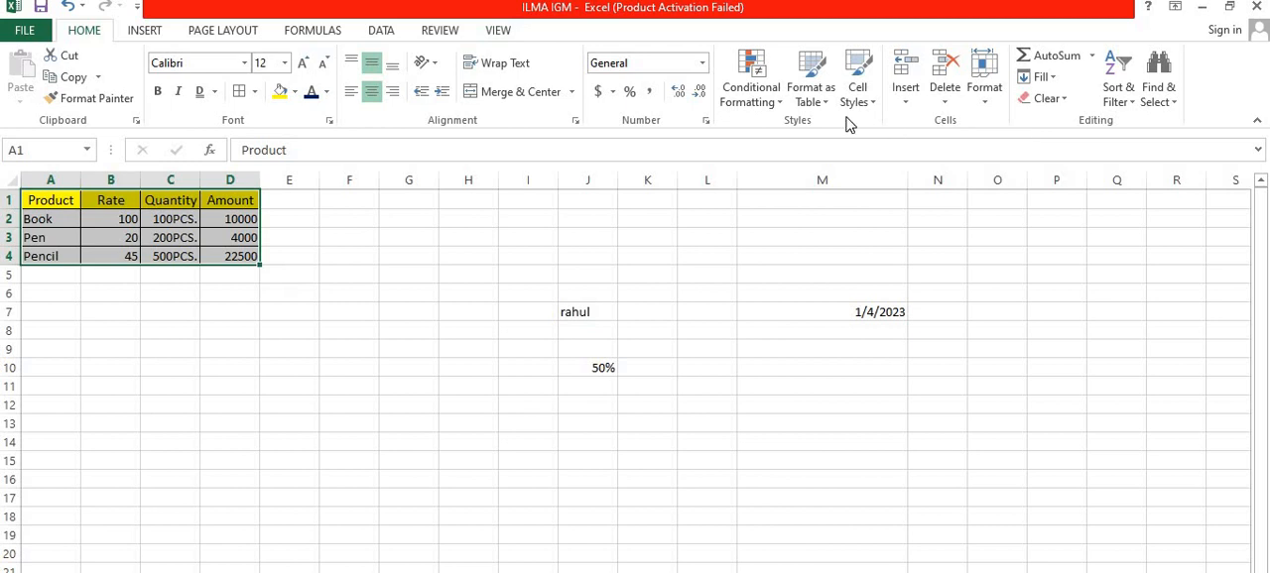
left_click(873, 102)
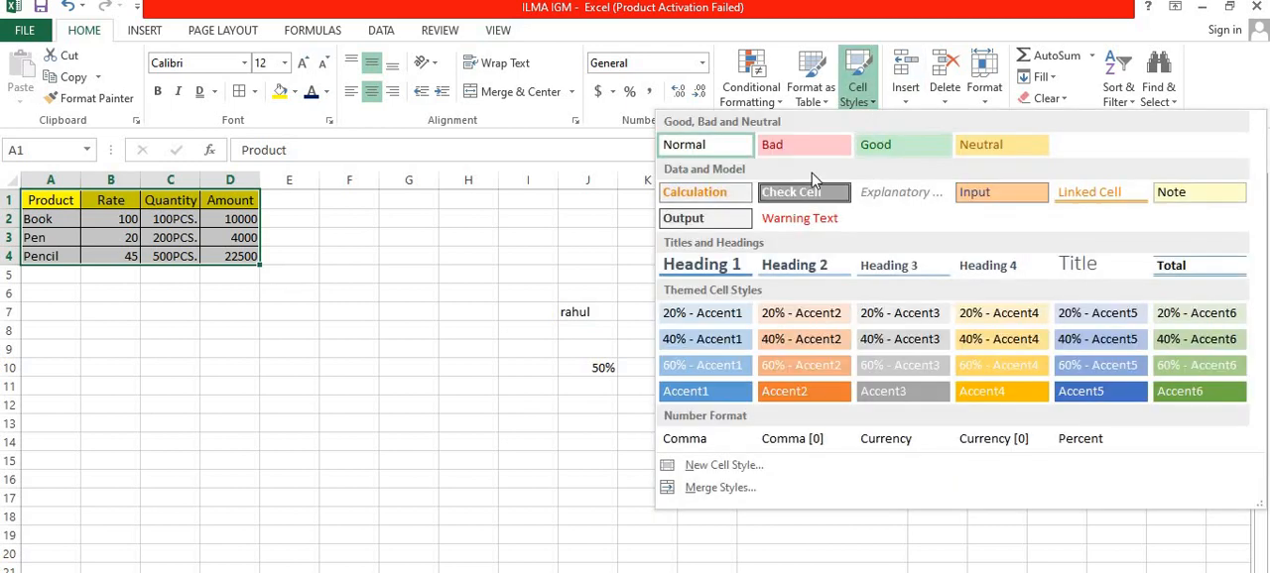
left_click(697, 144)
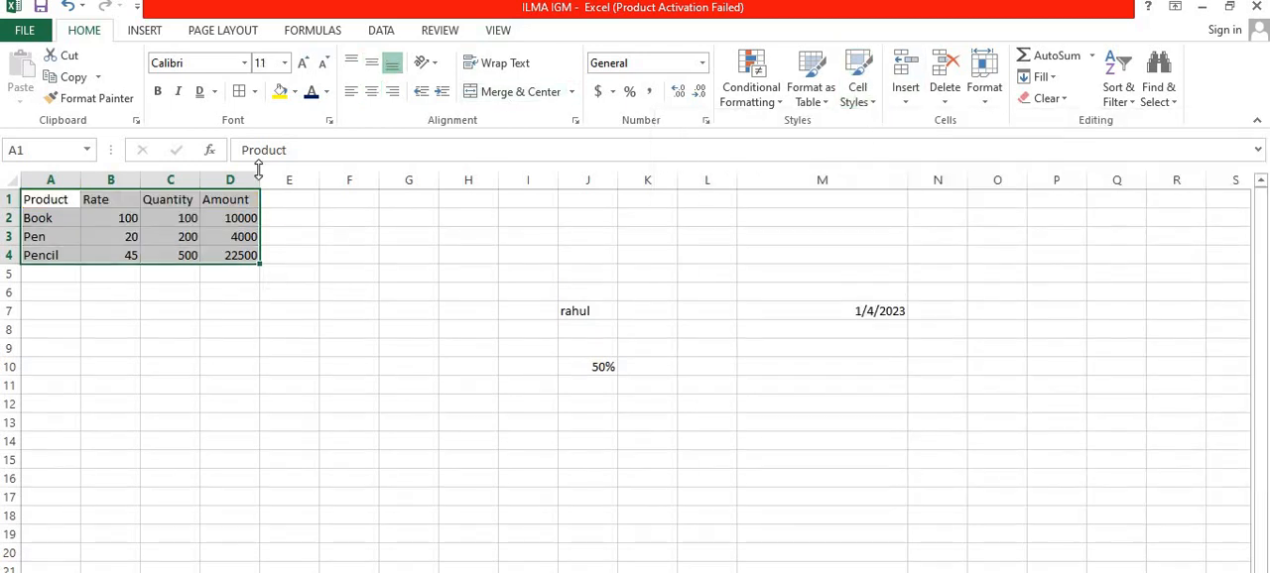
left_click(107, 309)
Step: Format the range A1:D4 as a table with headers, using a blue style from the Medium group
left_click_drag(52, 198, 225, 252)
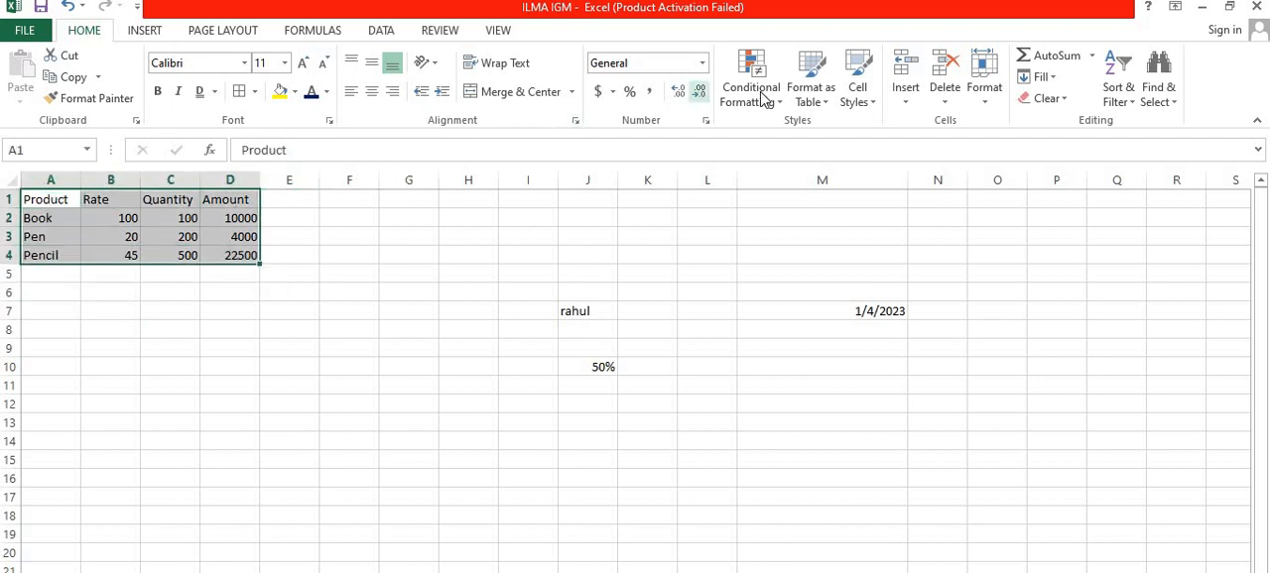
left_click(829, 91)
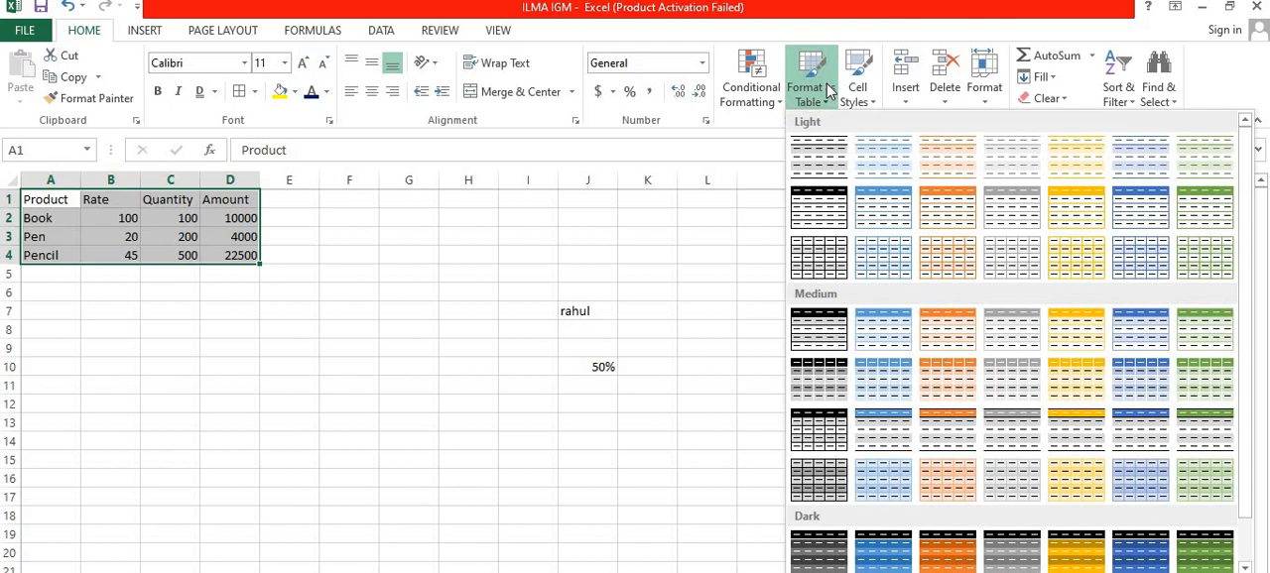
scroll(935, 255, "down", 1)
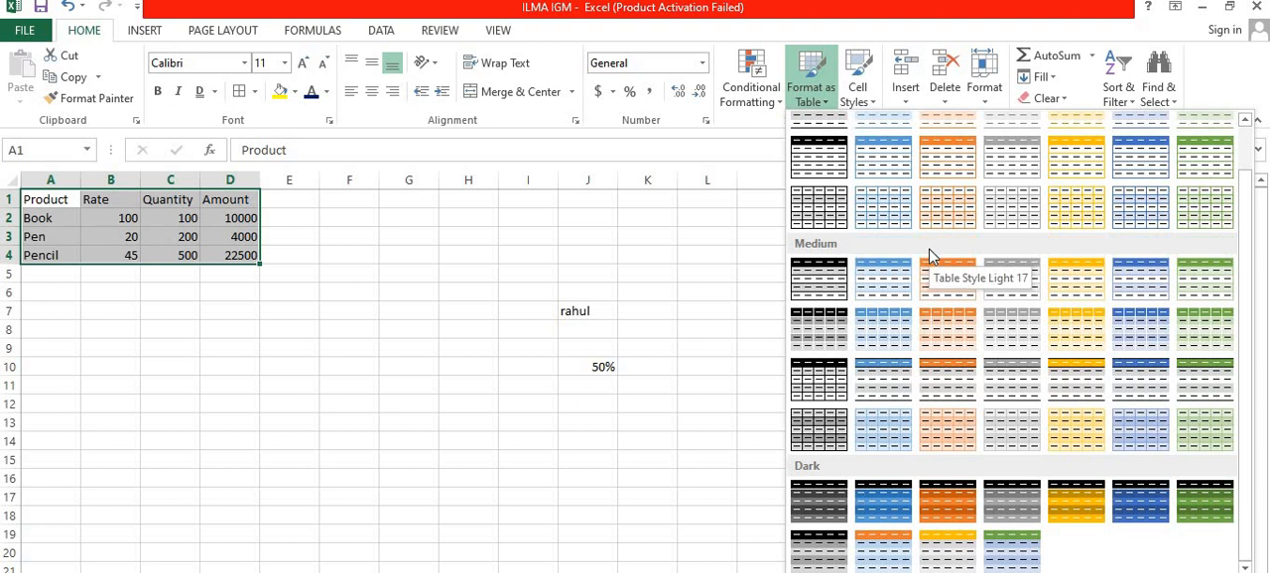
scroll(934, 255, "up", 1)
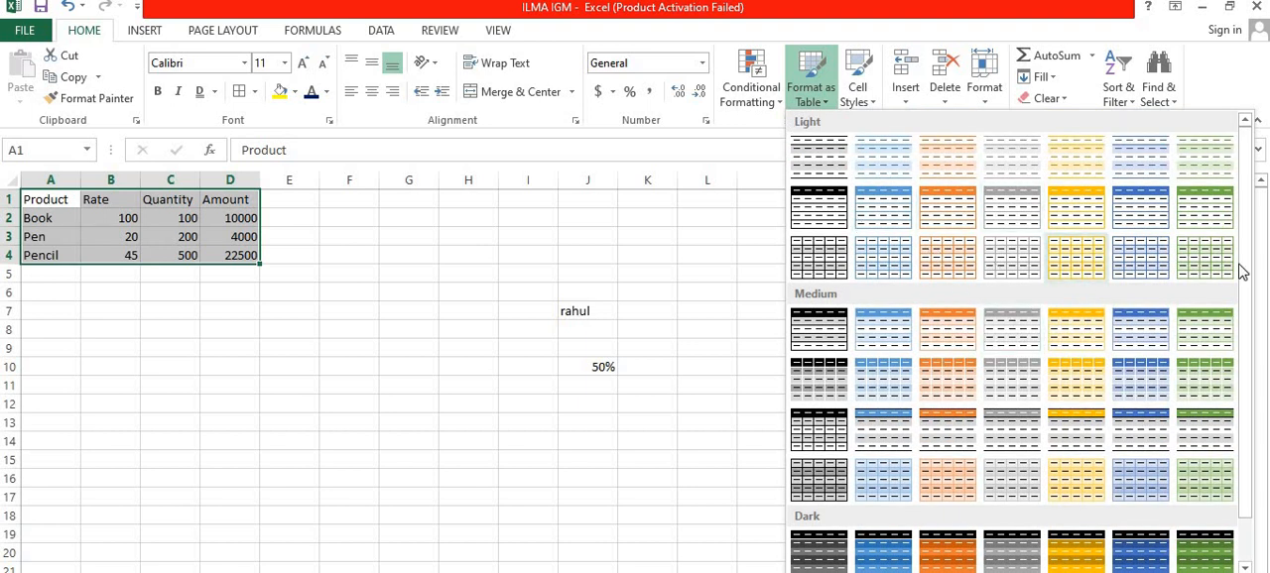
scroll(1136, 283, "down", 1)
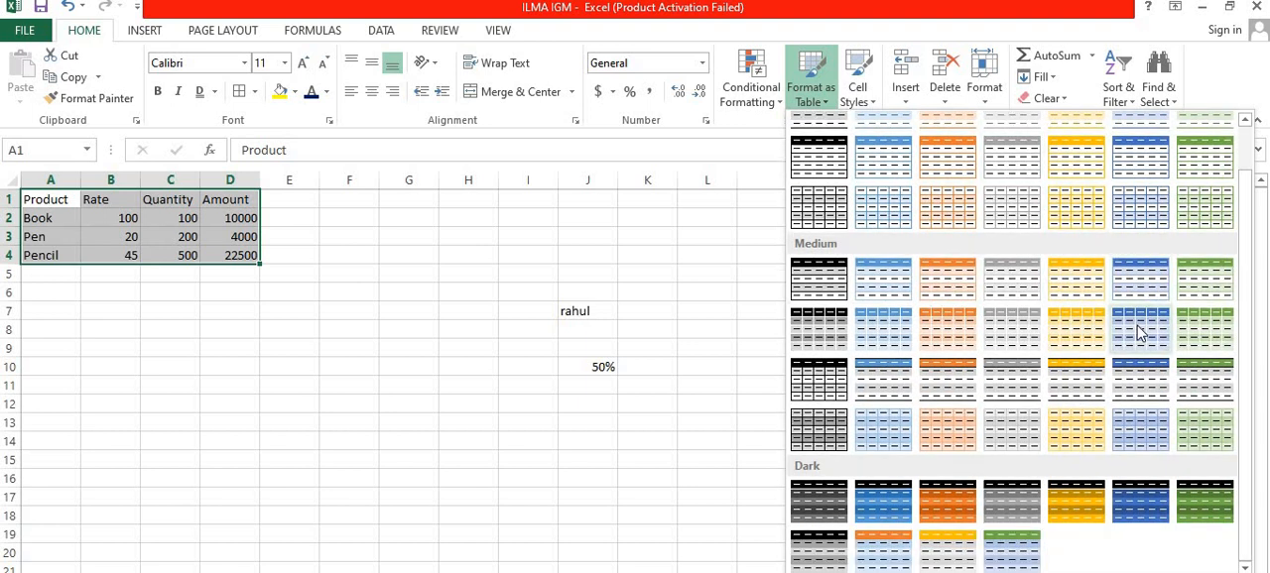
scroll(1054, 253, "up", 1)
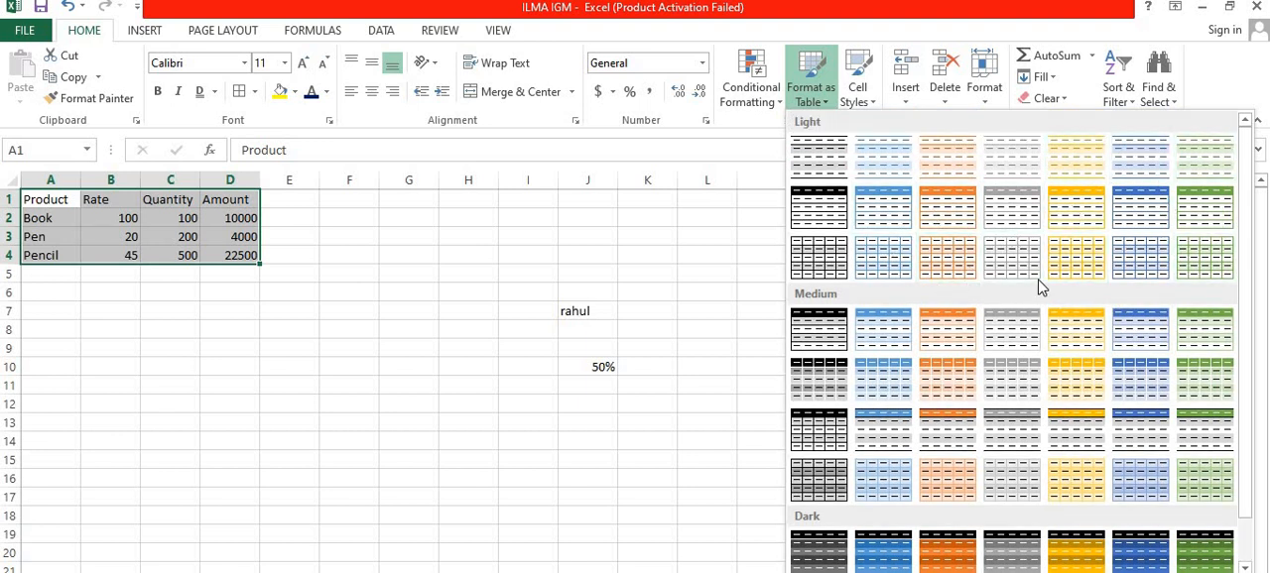
scroll(1016, 297, "down", 1)
scroll(1025, 359, "up", 1)
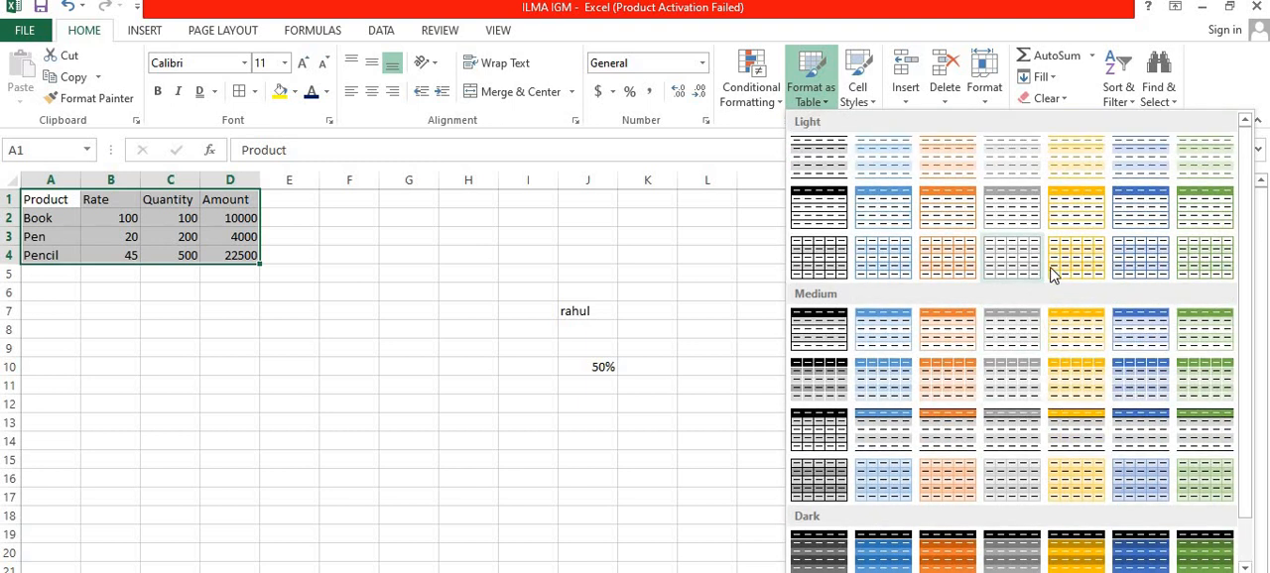
left_click(1139, 333)
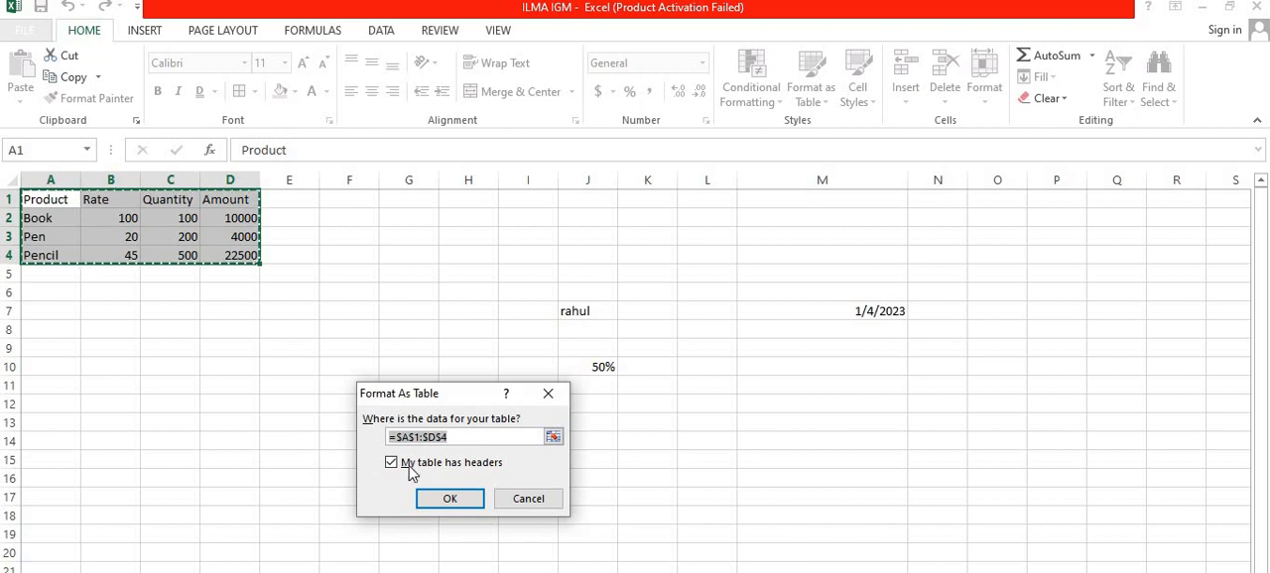
left_click(450, 499)
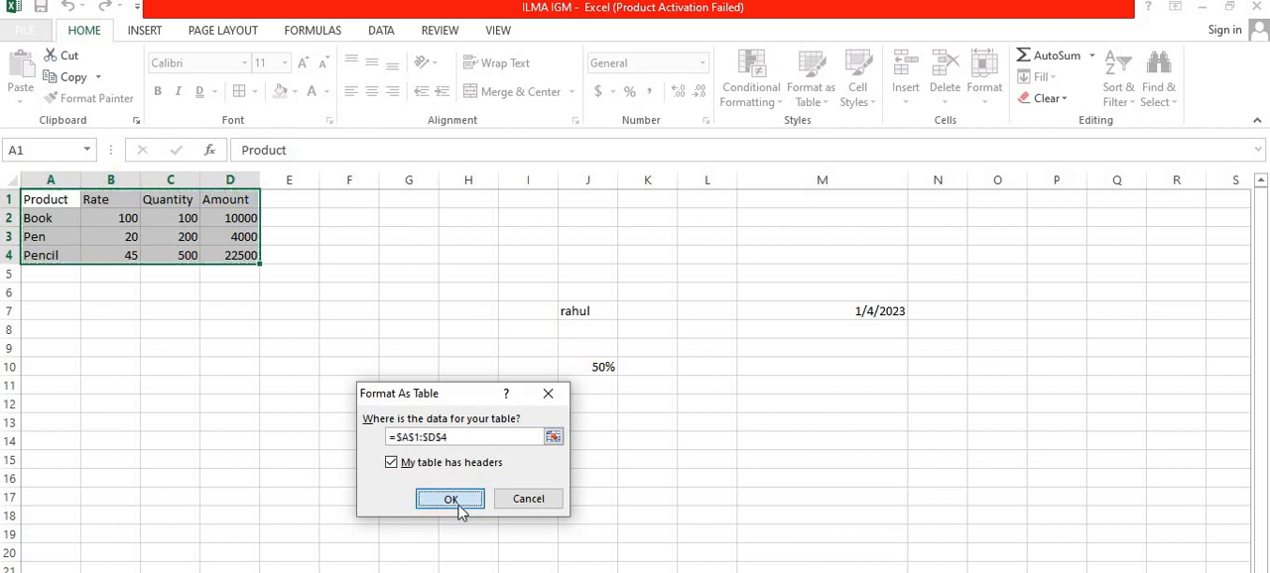
left_click(362, 326)
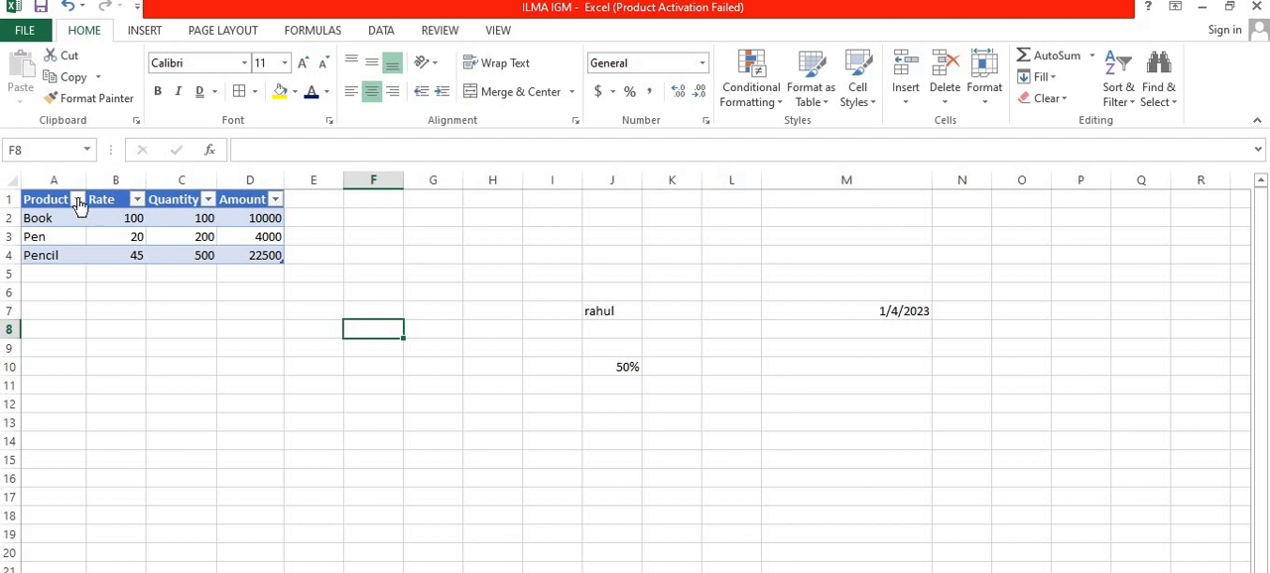
left_click(276, 201)
left_click(370, 245)
Step: Apply the 20% - Accent4 cell style to the whole table in A1:D4
left_click_drag(52, 202, 239, 255)
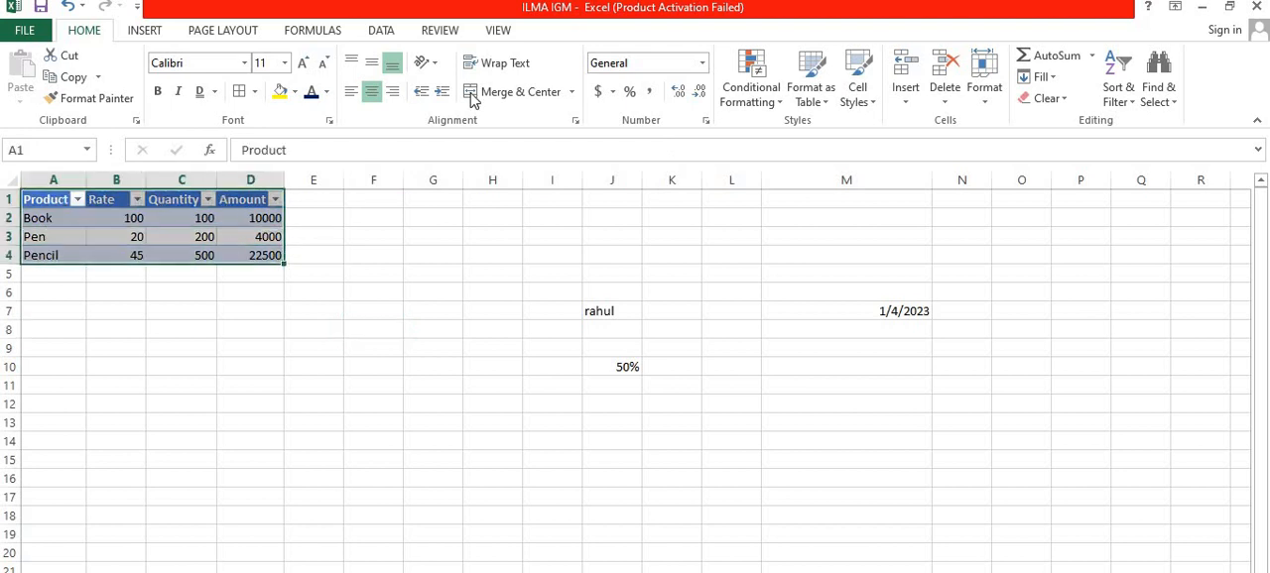
left_click(859, 97)
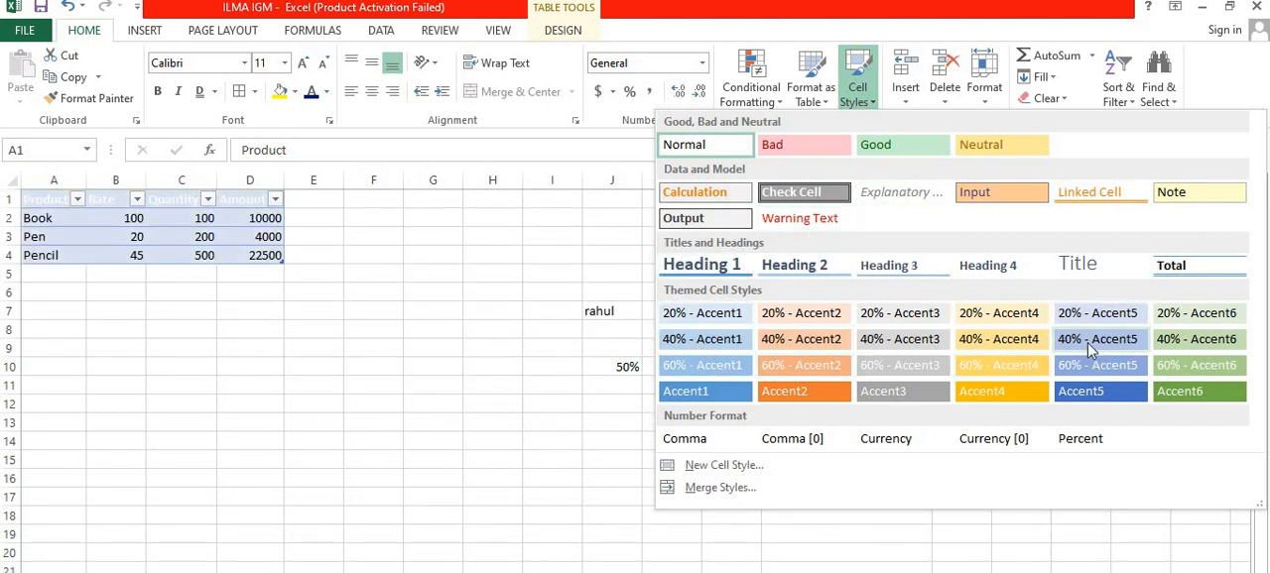
left_click(970, 319)
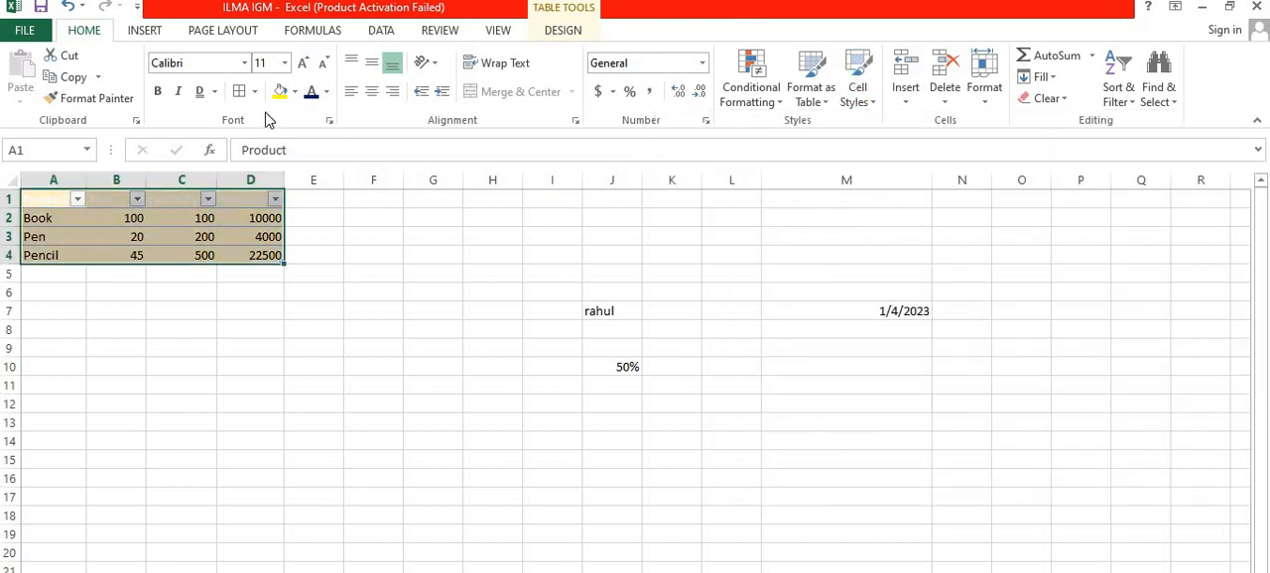
left_click(173, 306)
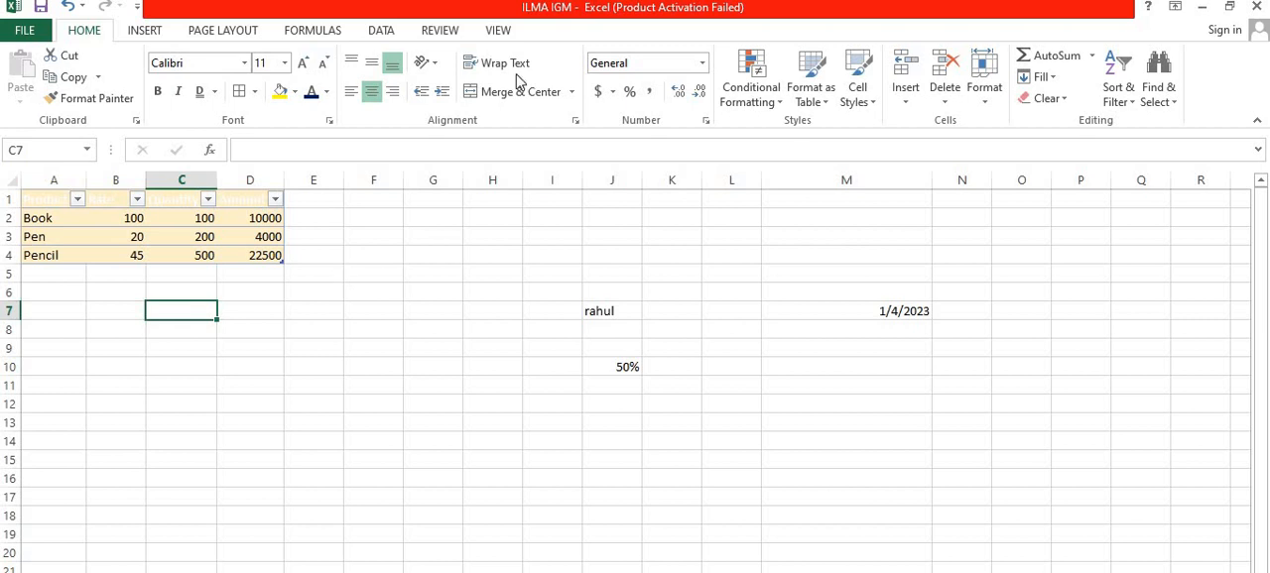
Step: Convert the product table in A1:D4 back to a normal range
left_click(62, 199)
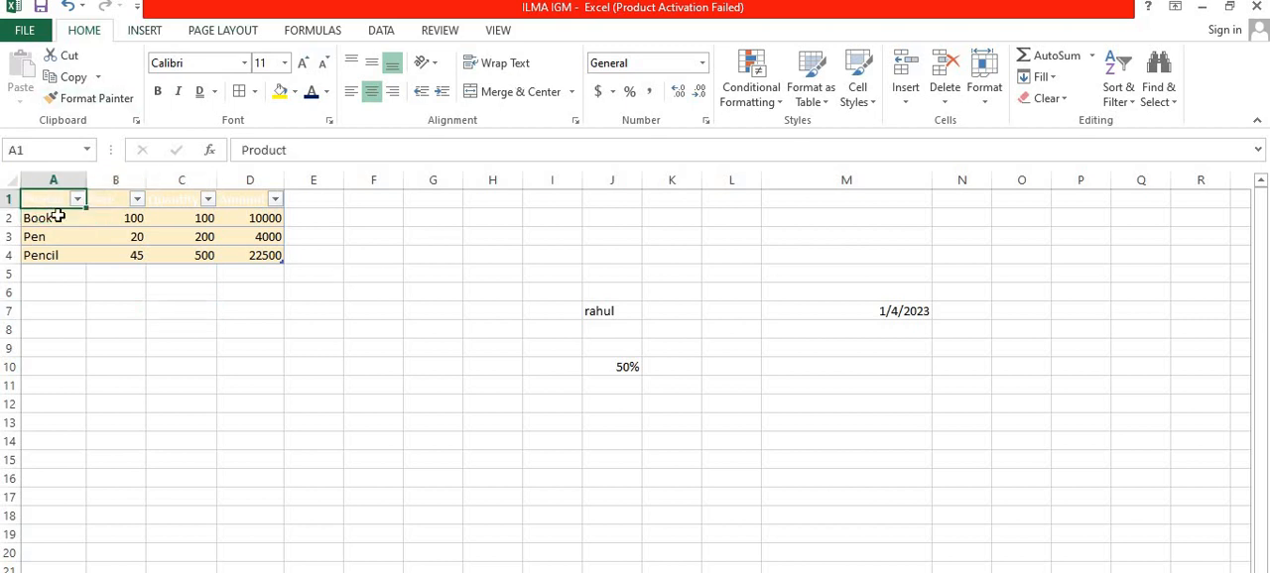
left_click_drag(58, 215, 253, 257)
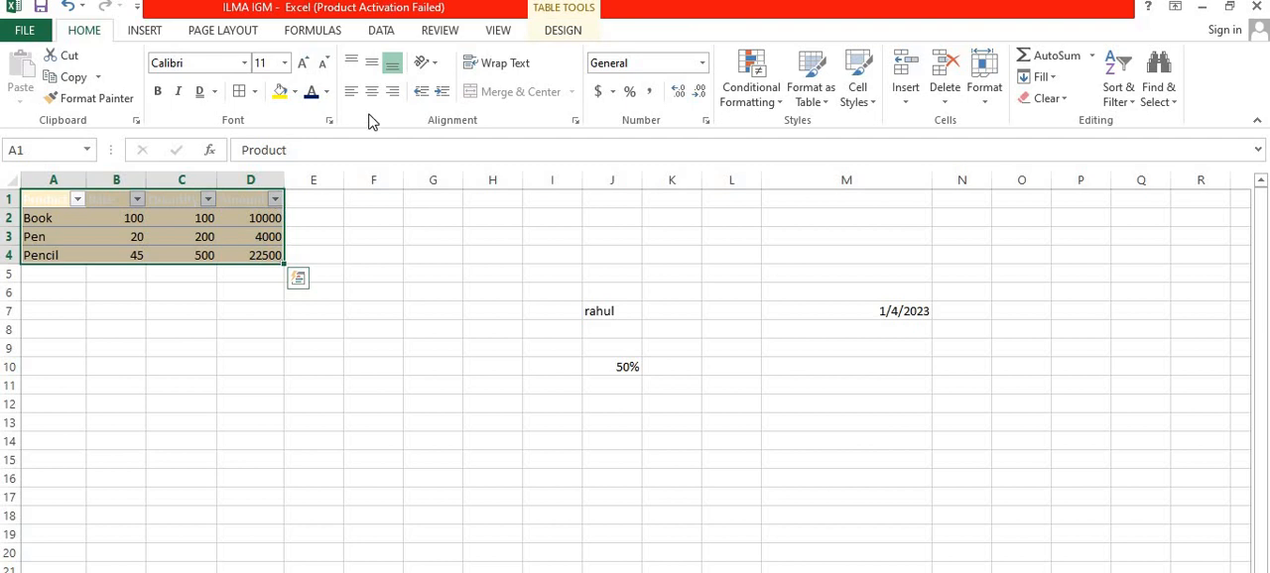
left_click(580, 32)
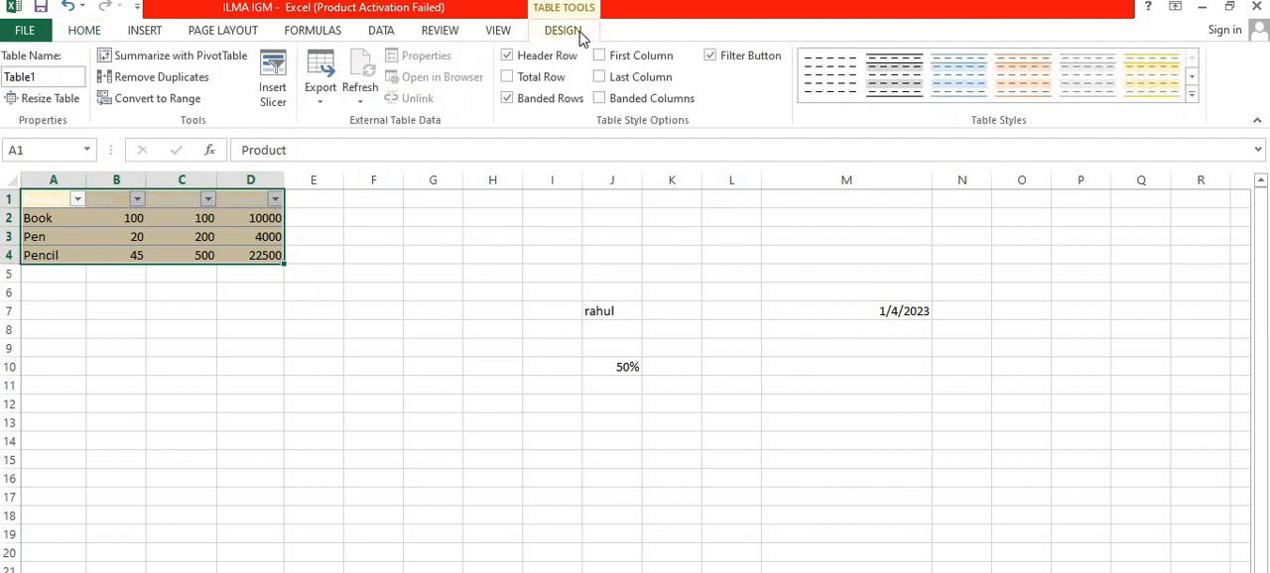
left_click(159, 105)
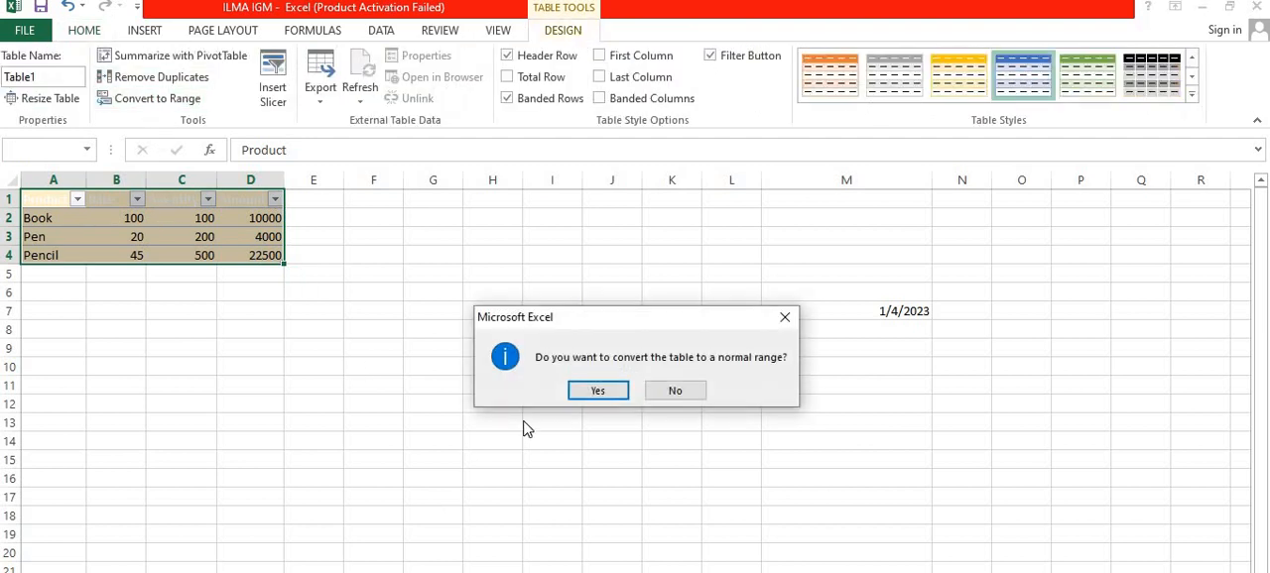
left_click(601, 391)
left_click(428, 240)
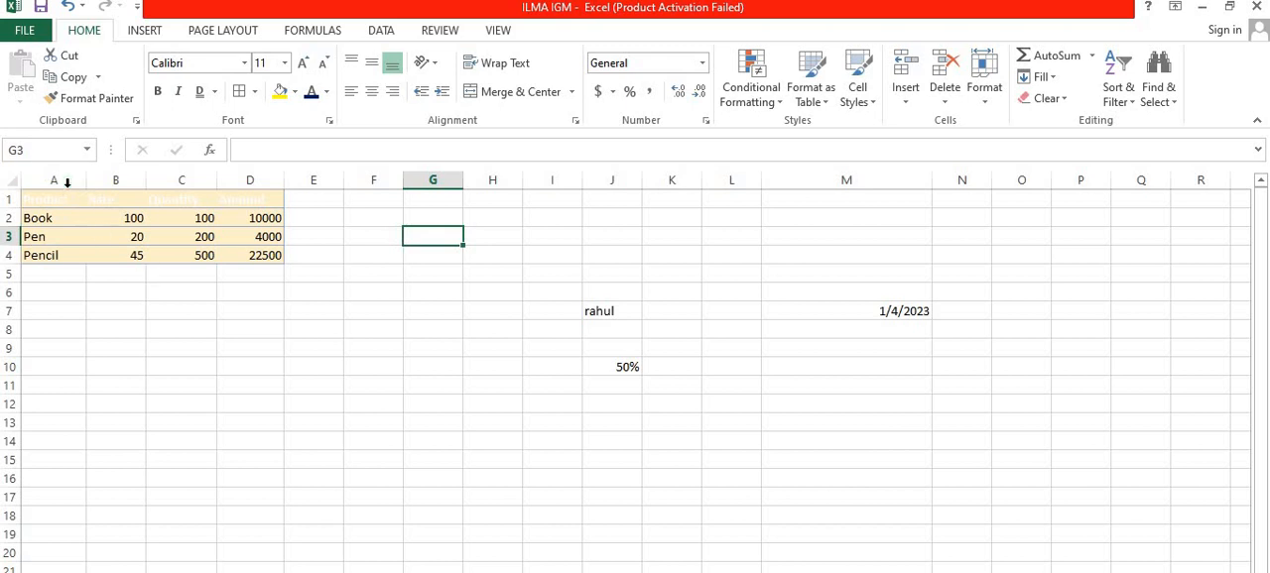
Step: Clear the remaining table colours from A1:D4 by applying the Normal cell style
left_click_drag(59, 199, 264, 252)
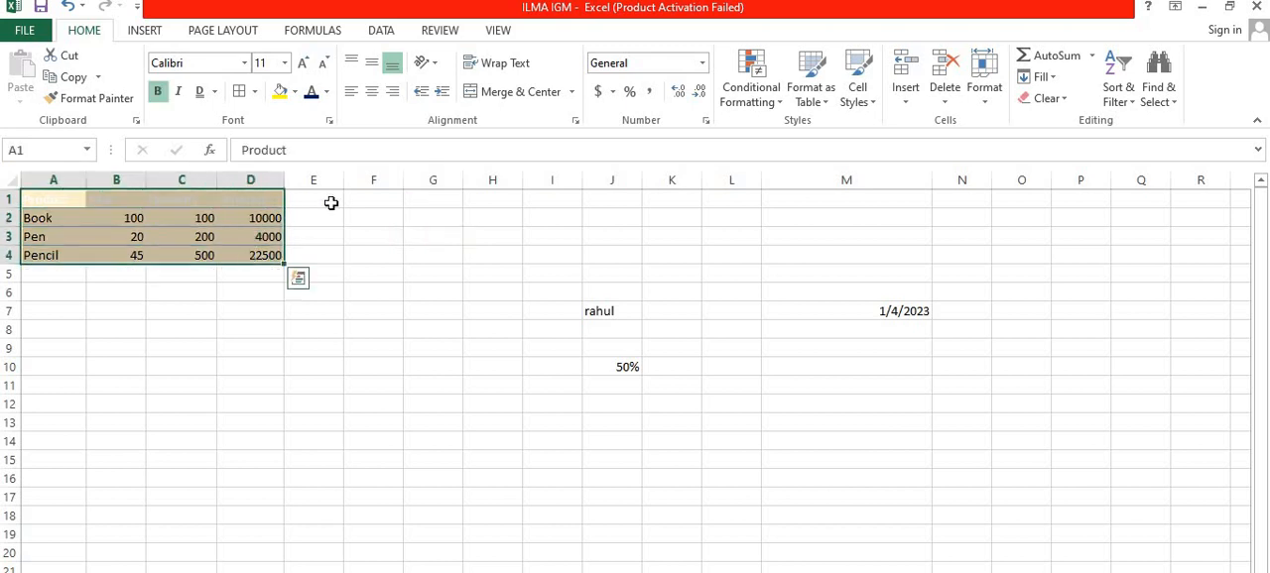
left_click(855, 99)
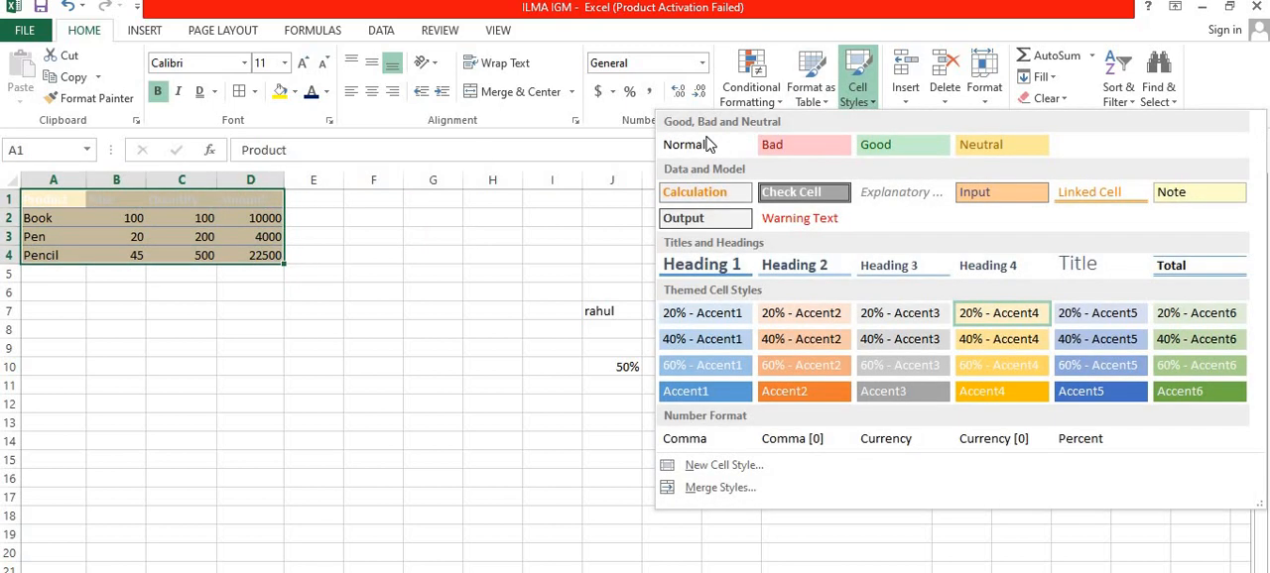
left_click(706, 144)
left_click(543, 225)
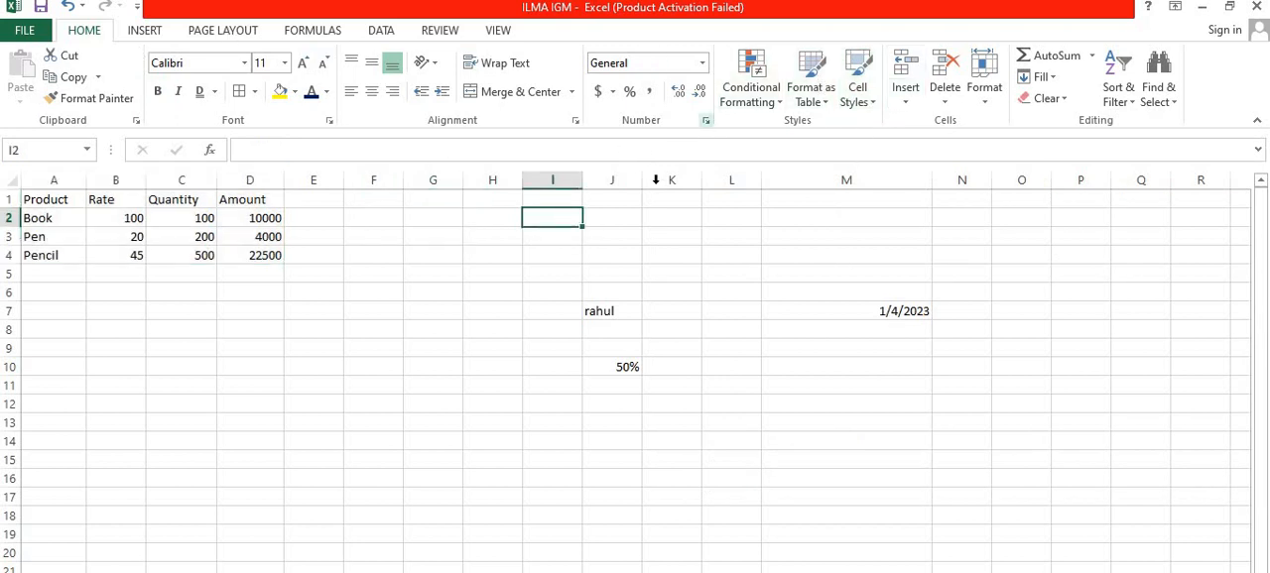
Step: Insert a blank sheet row above the Pen row of the product list
left_click(910, 113)
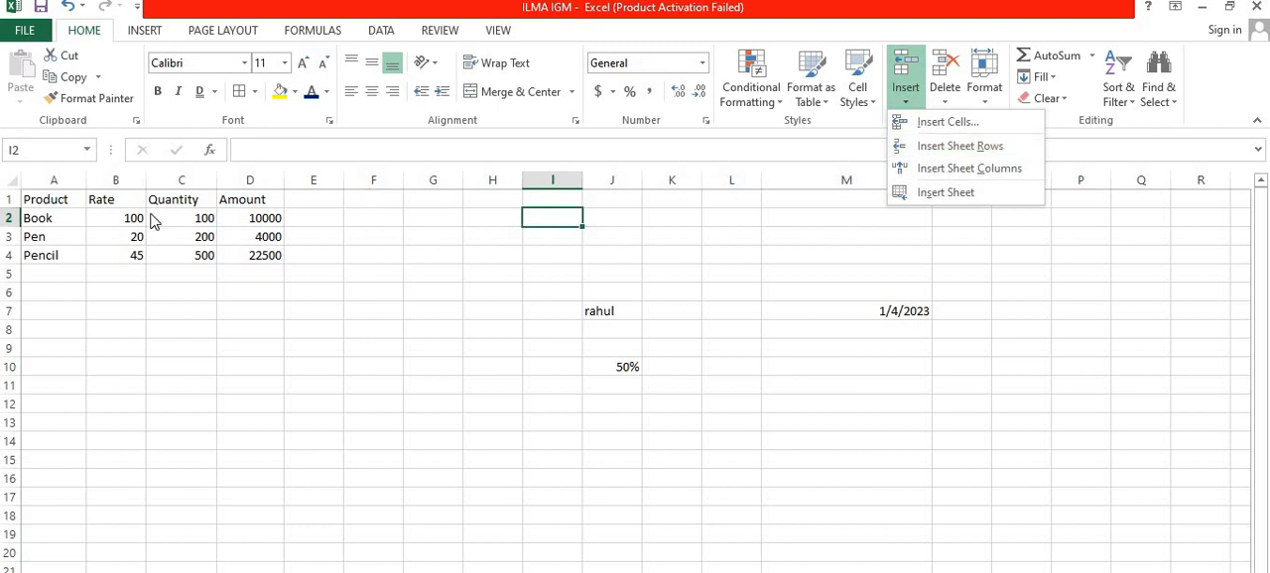
left_click(8, 238)
left_click(8, 236)
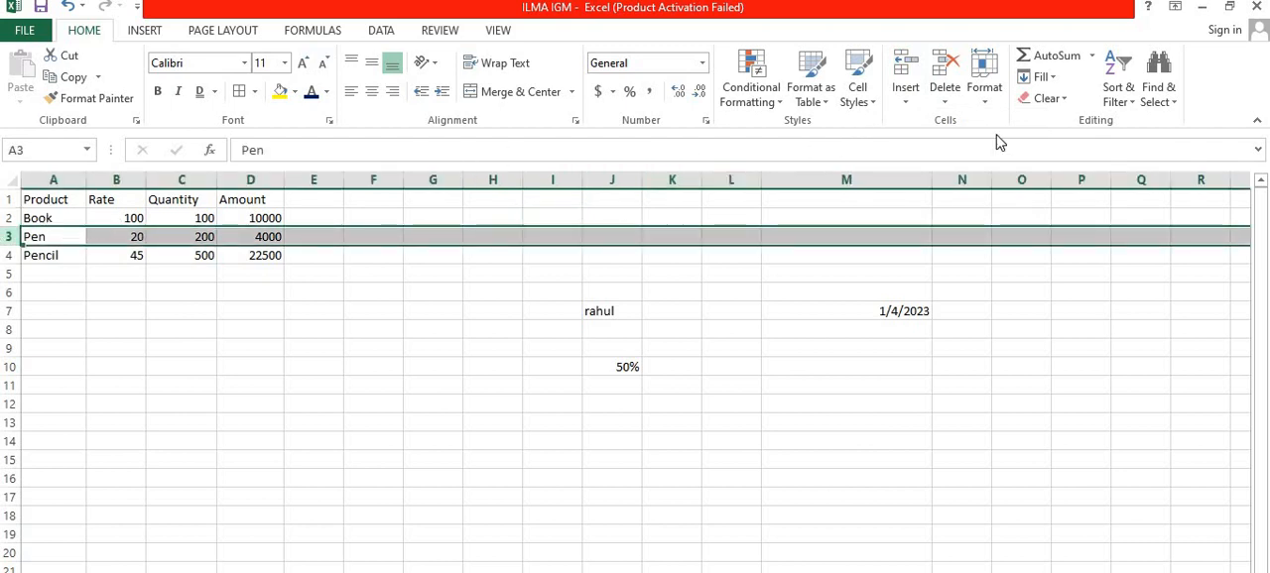
left_click(908, 102)
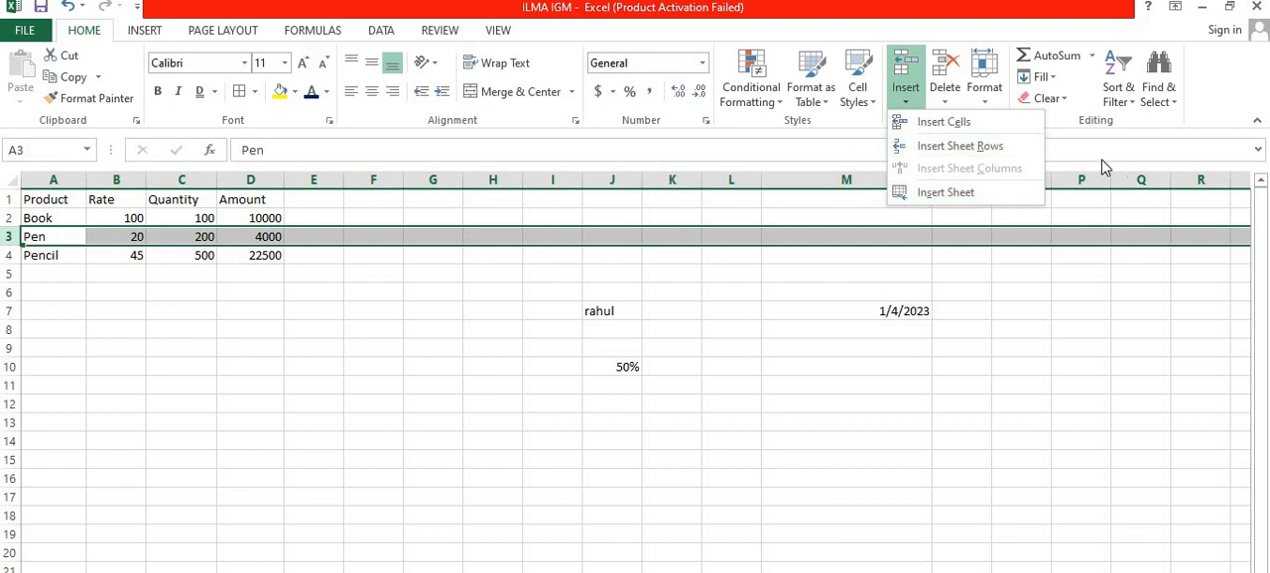
left_click(920, 152)
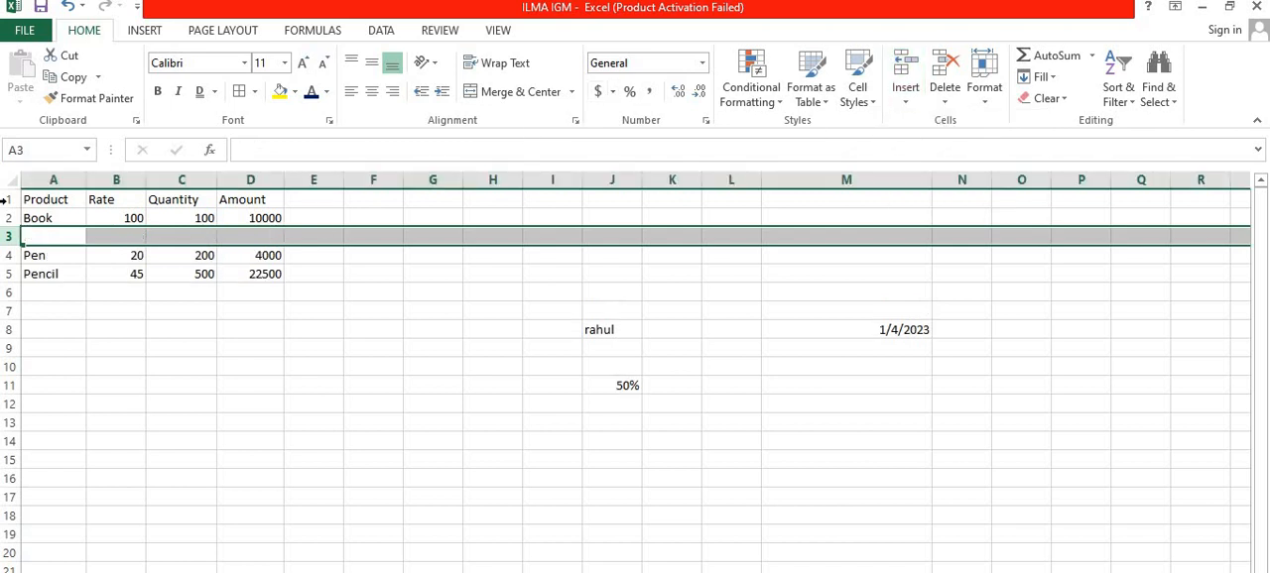
Step: Move the Pen and Pencil entries from A4:D5 down one row to A5:D6
left_click(51, 267)
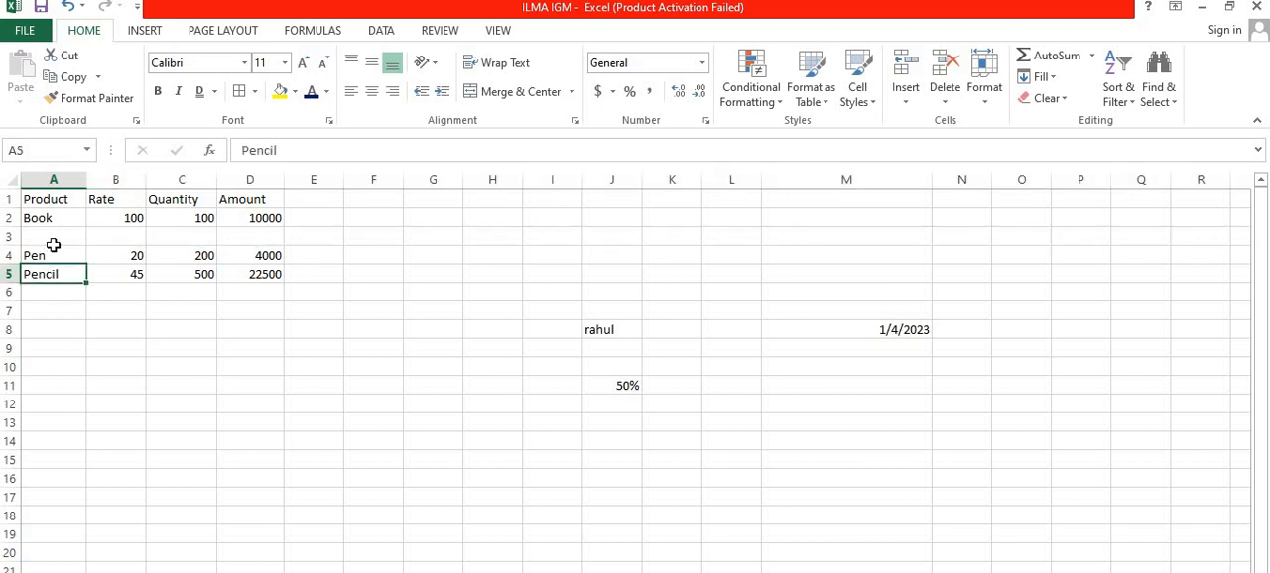
left_click(54, 242)
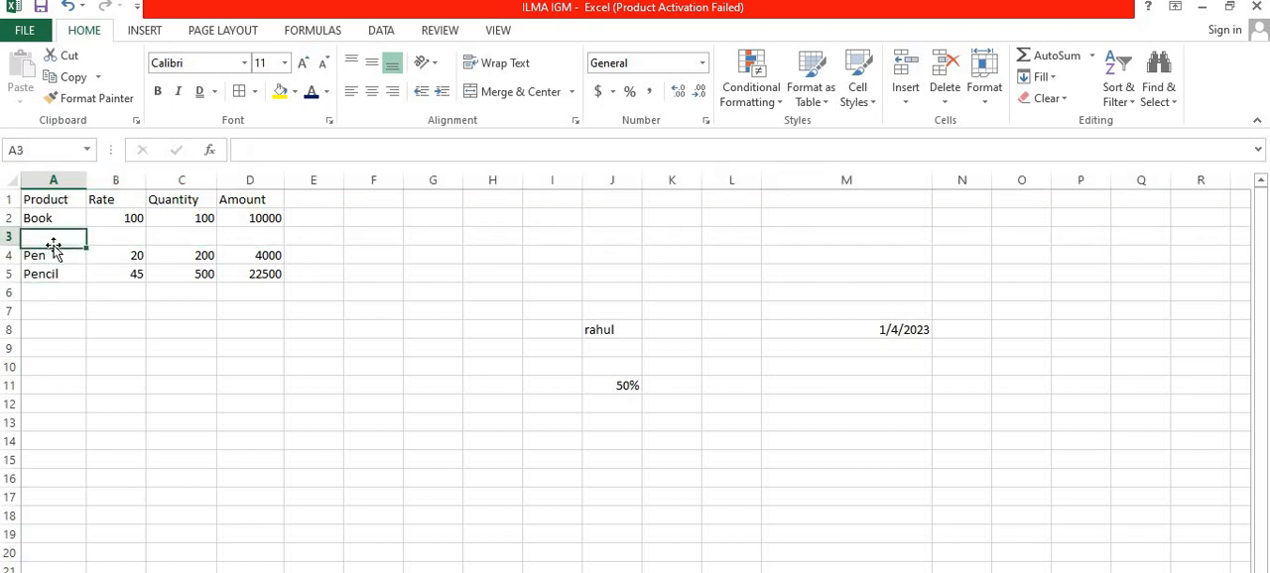
left_click(121, 256)
mouse_move(63, 249)
left_mouse_down()
mouse_move(267, 270)
mouse_move(221, 280)
mouse_move(219, 311)
mouse_move(227, 264)
mouse_move(211, 268)
left_mouse_up()
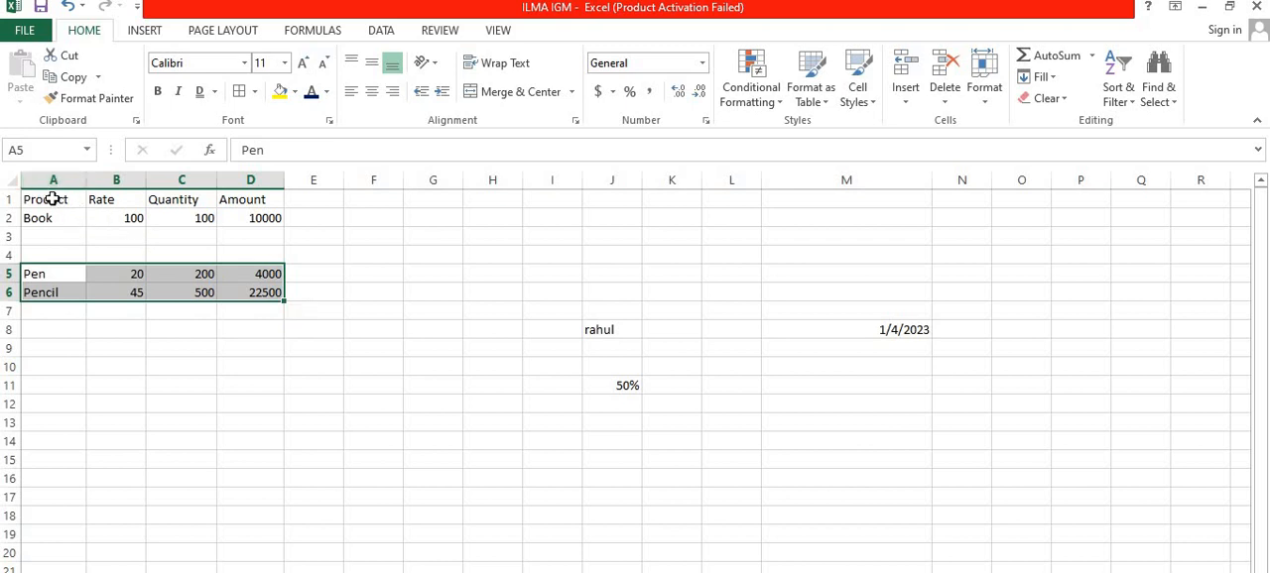
Step: Insert a blank sheet row above the Pencil row of the formatted product table
left_click_drag(53, 200, 203, 212)
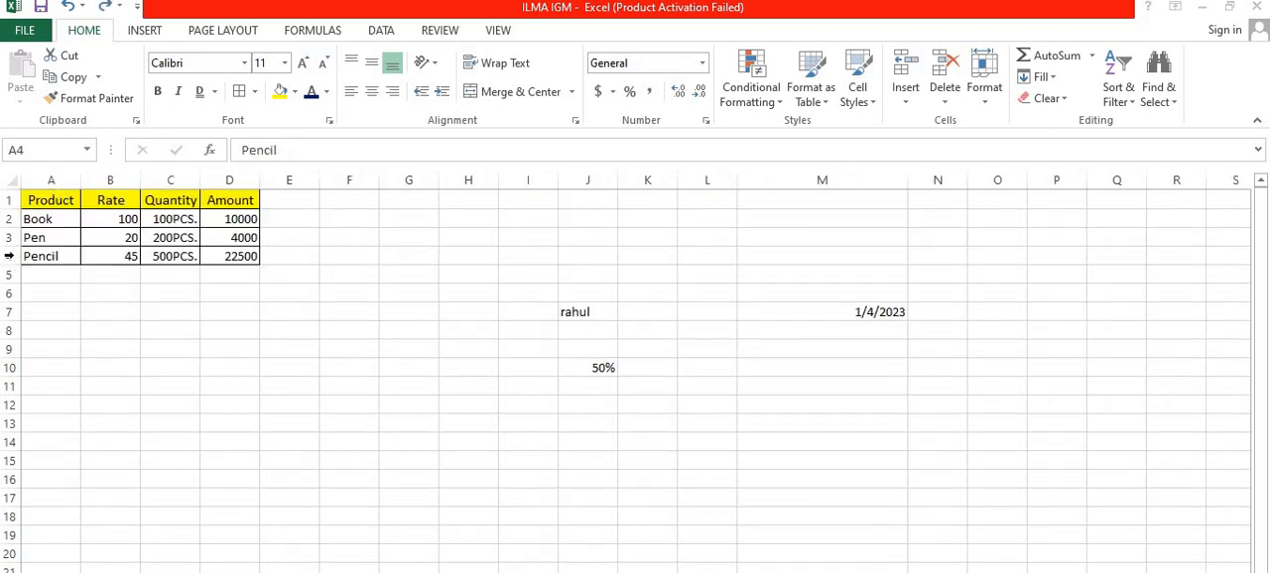
left_click(9, 256)
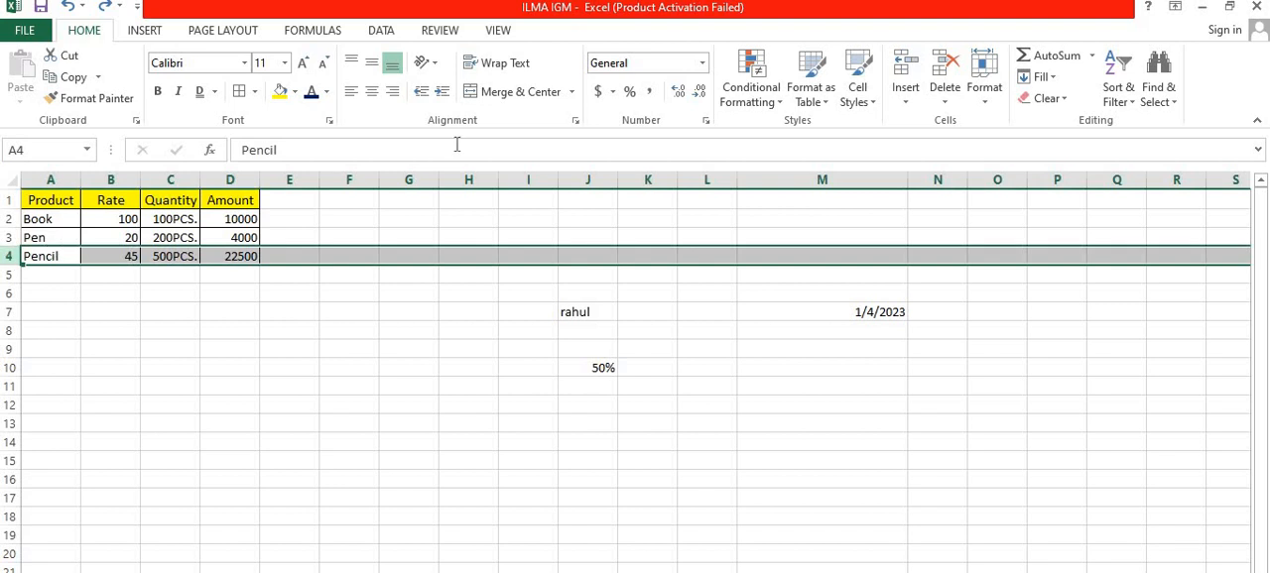
left_click(944, 97)
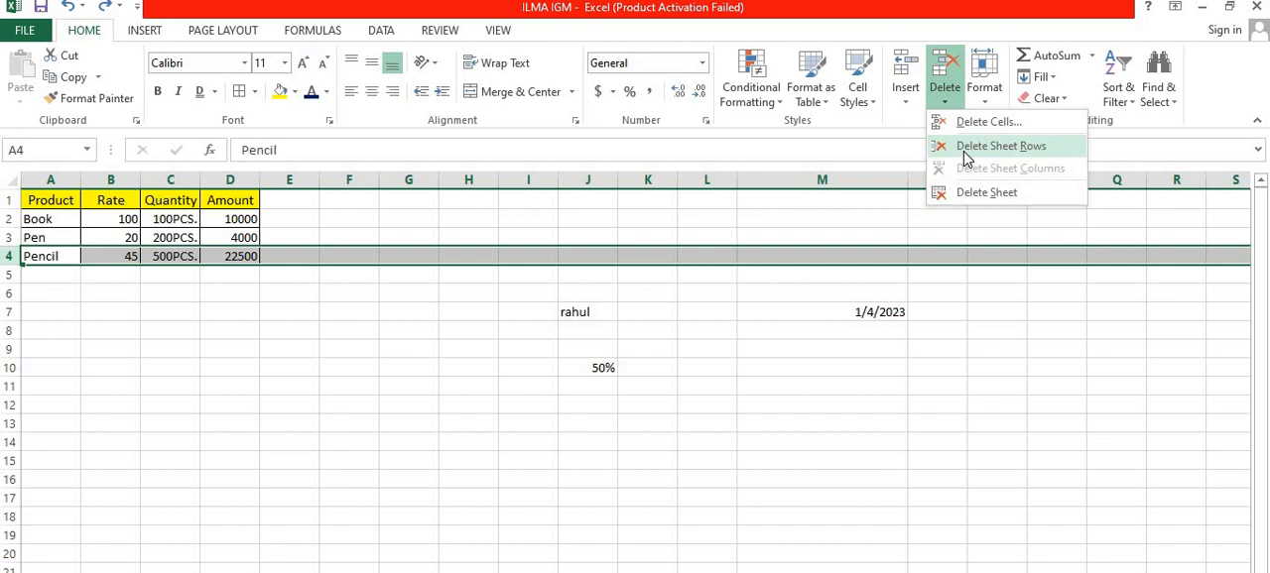
left_click(947, 99)
left_click(906, 94)
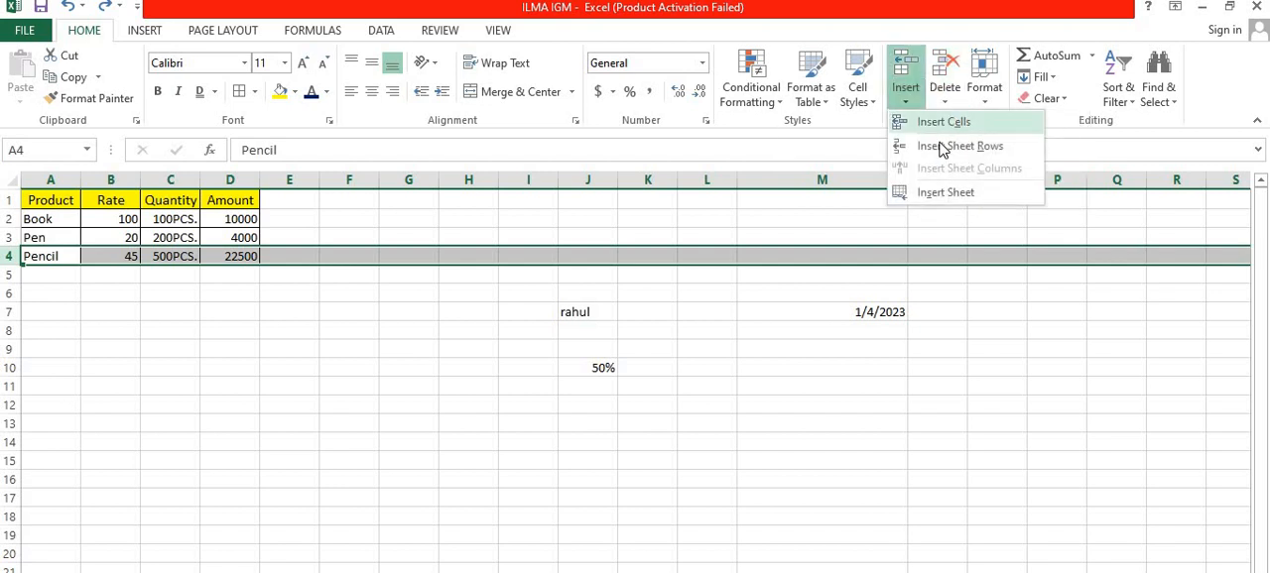
left_click(940, 149)
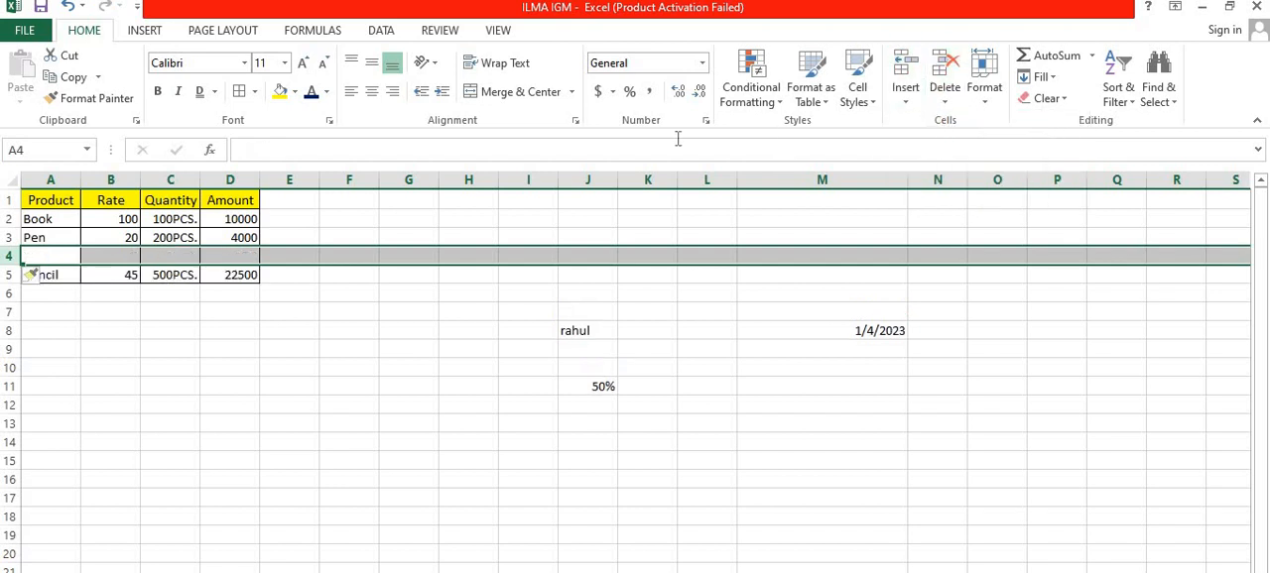
left_click(173, 343)
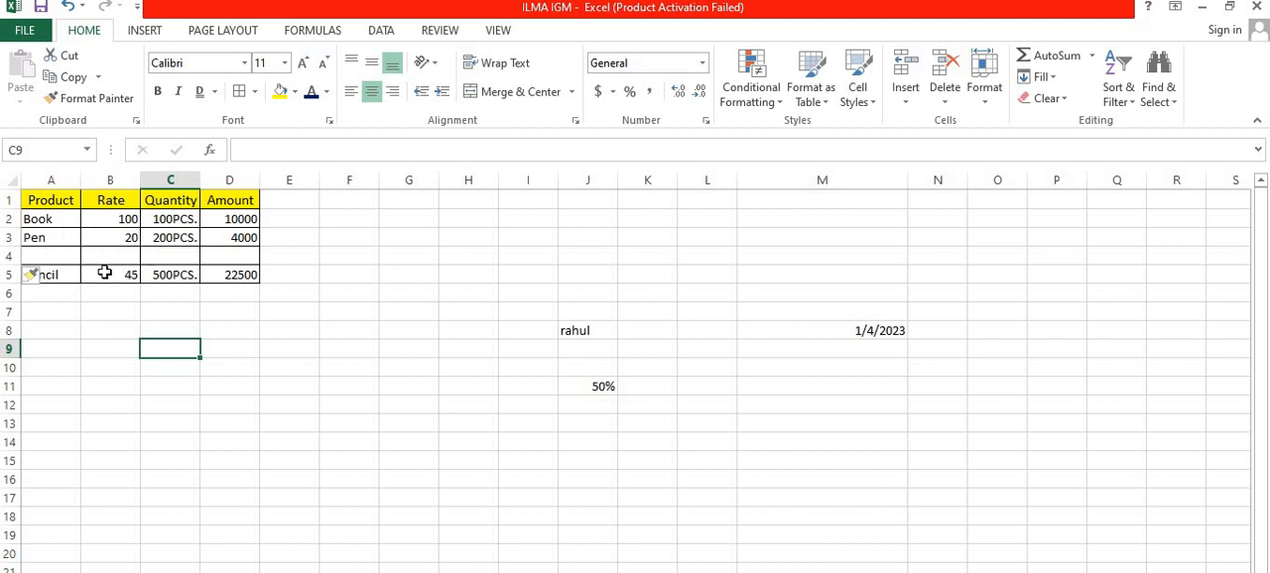
left_click(185, 274)
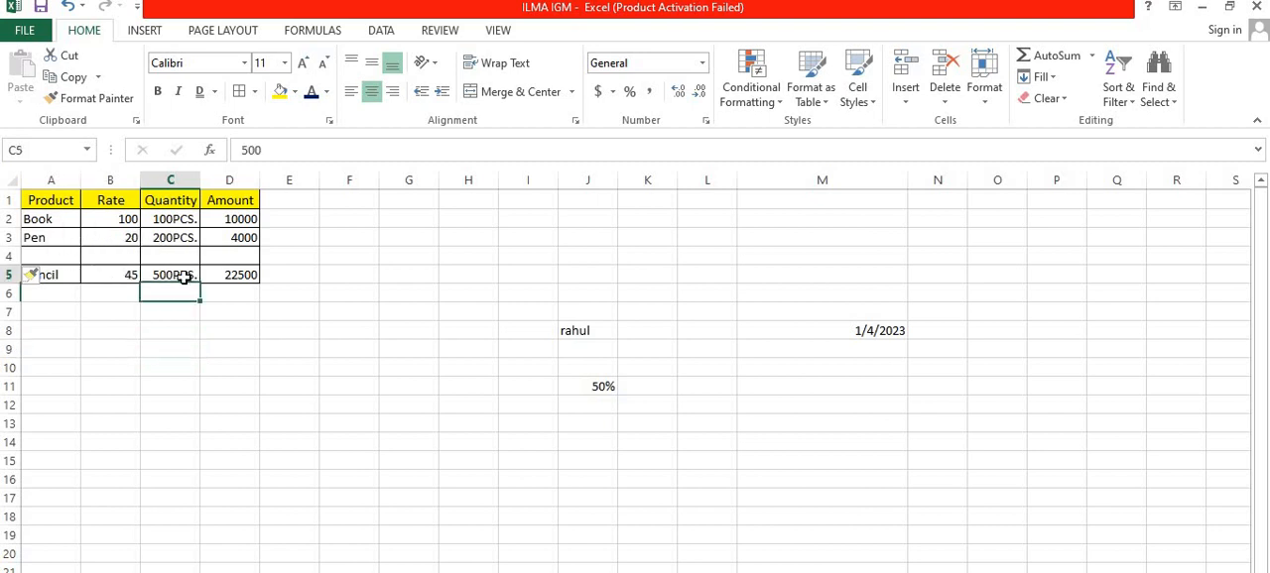
left_click(76, 275)
left_click_drag(93, 275, 238, 295)
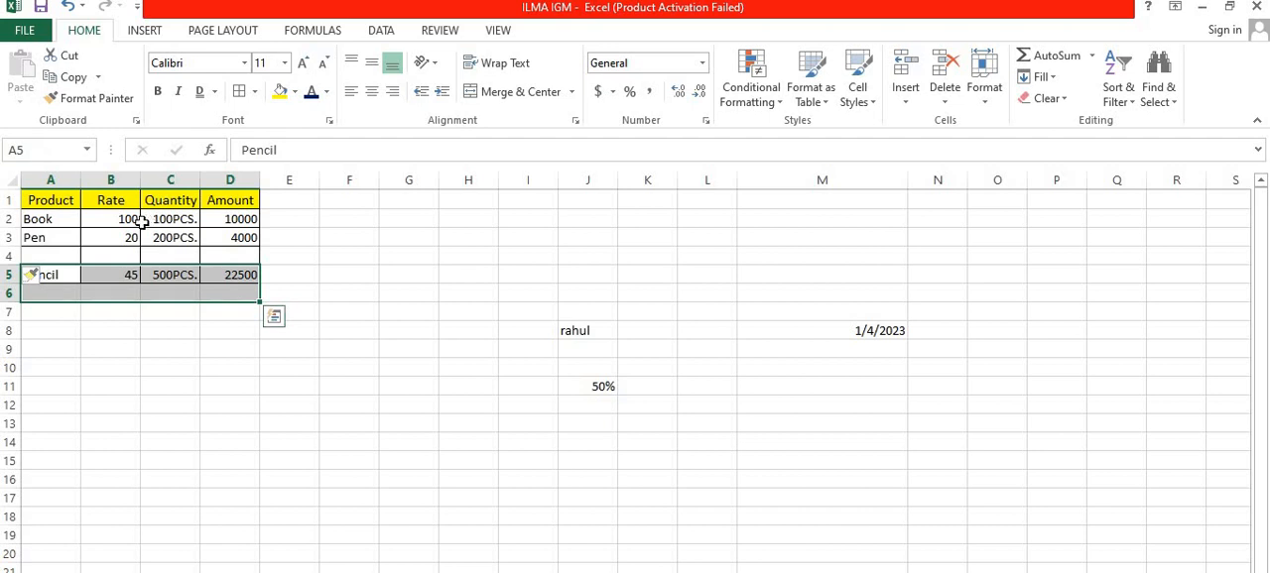
left_click(194, 327)
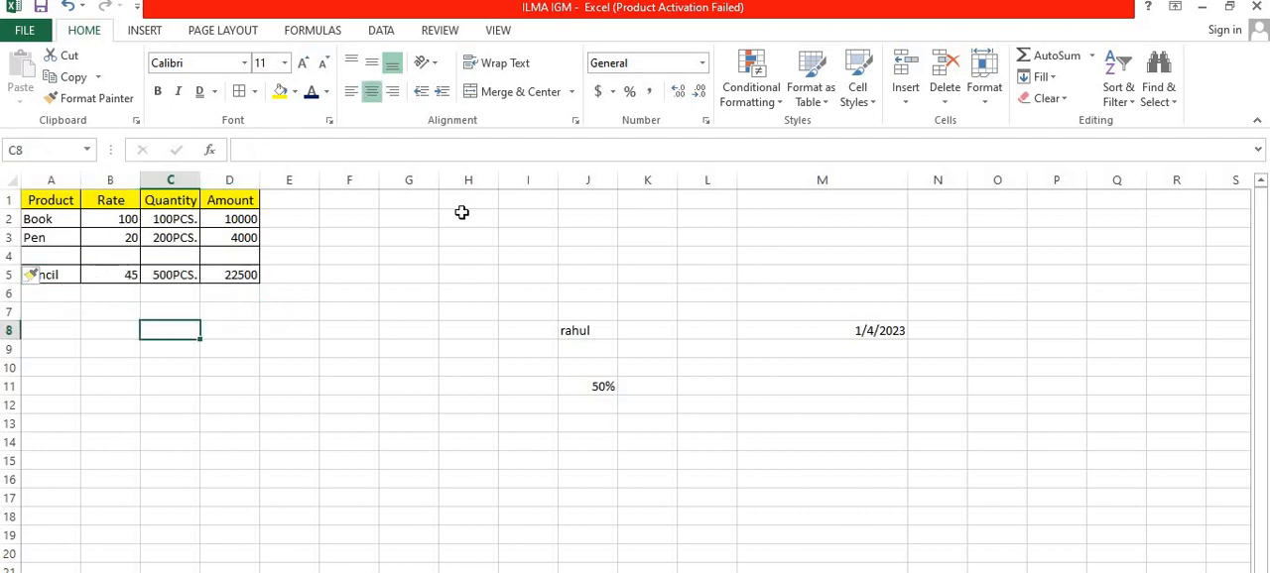
Step: Insert a blank sheet column between the Product and Rate columns of the product table
left_click(908, 99)
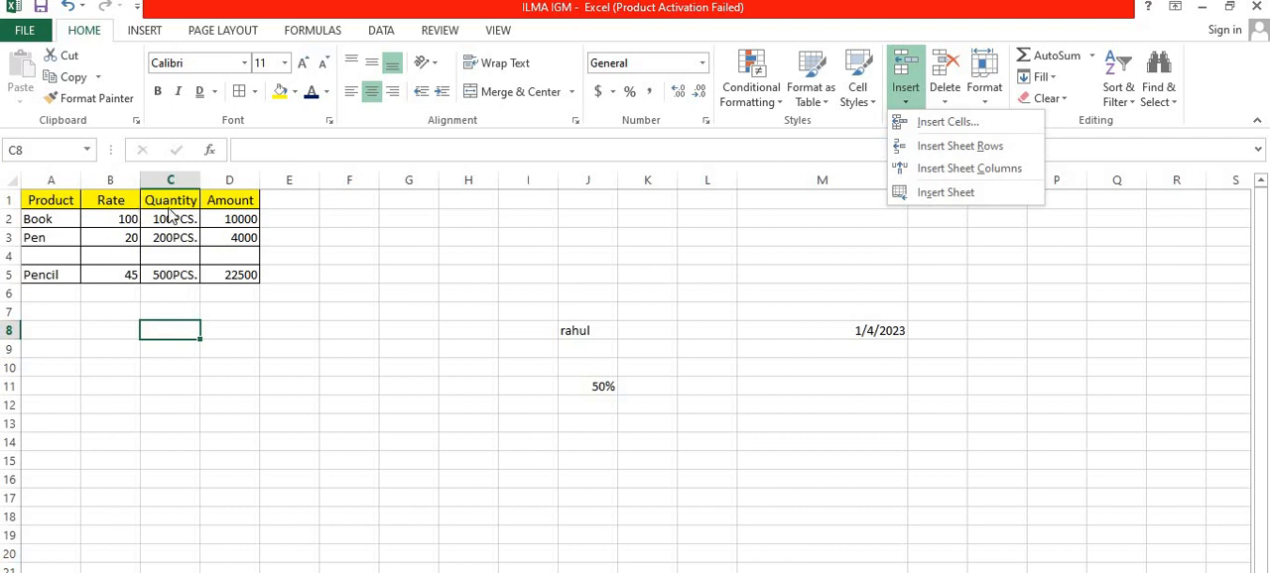
left_click(100, 201)
left_click(94, 201)
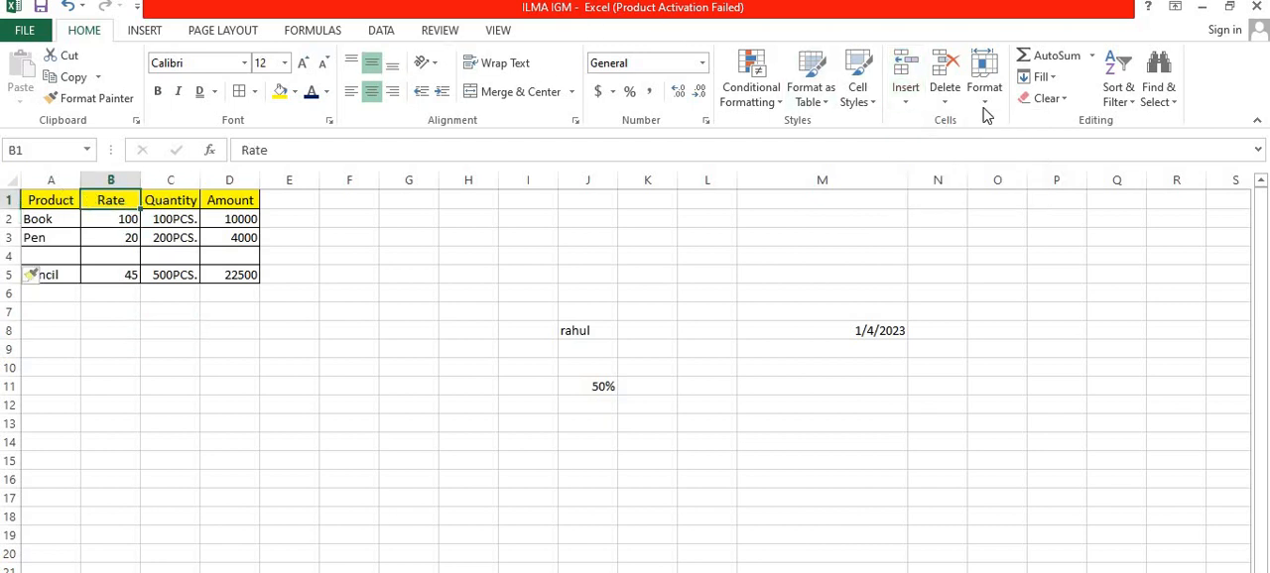
left_click(905, 94)
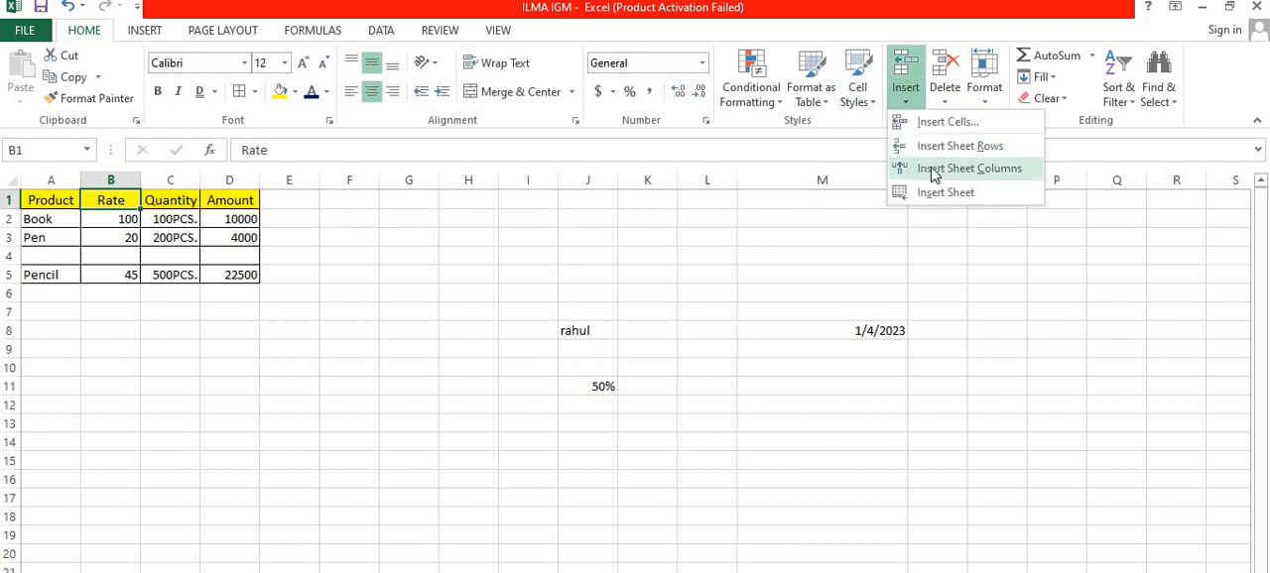
left_click(933, 174)
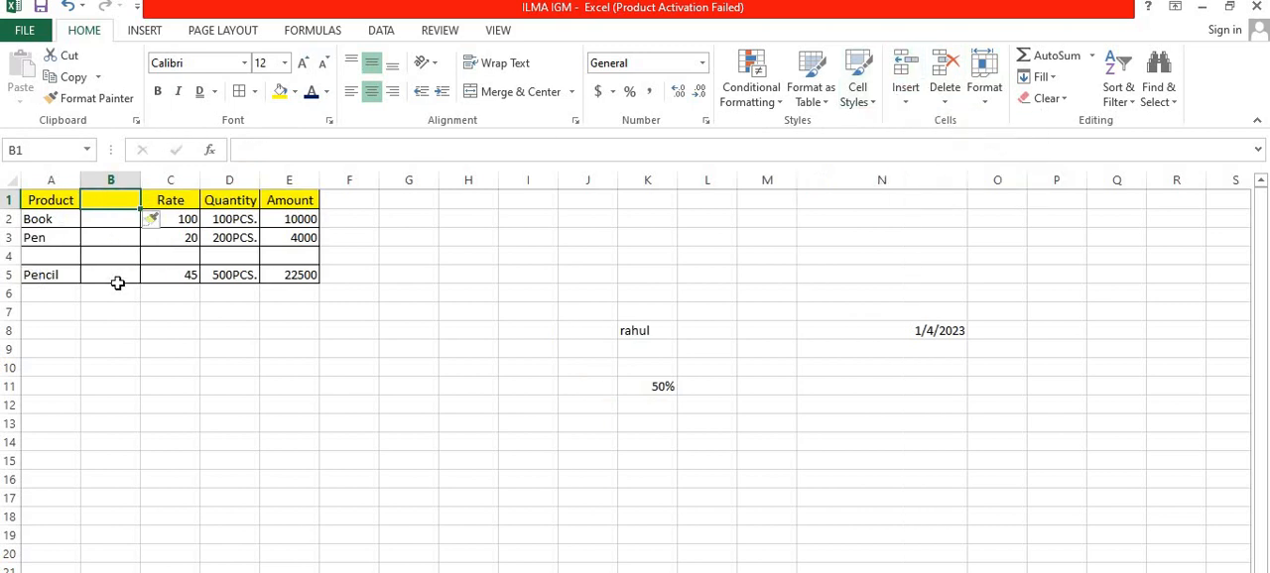
left_click(116, 314)
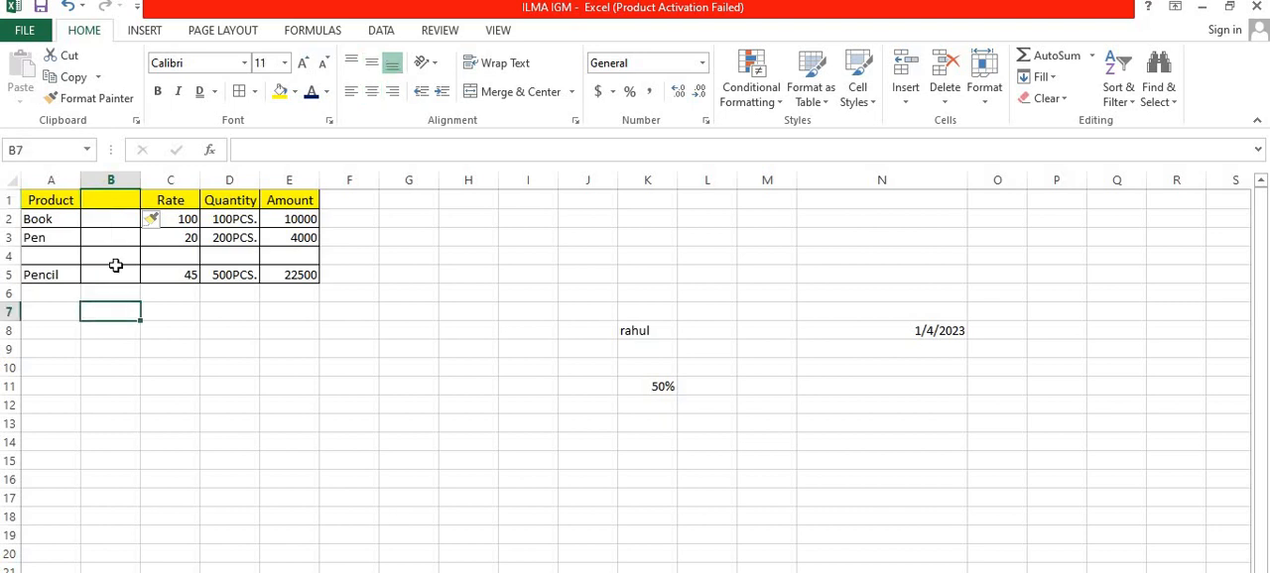
Step: Enter the sample heading SRFDG in B1 and the text VDF in B3 of the blank column
left_click(105, 203)
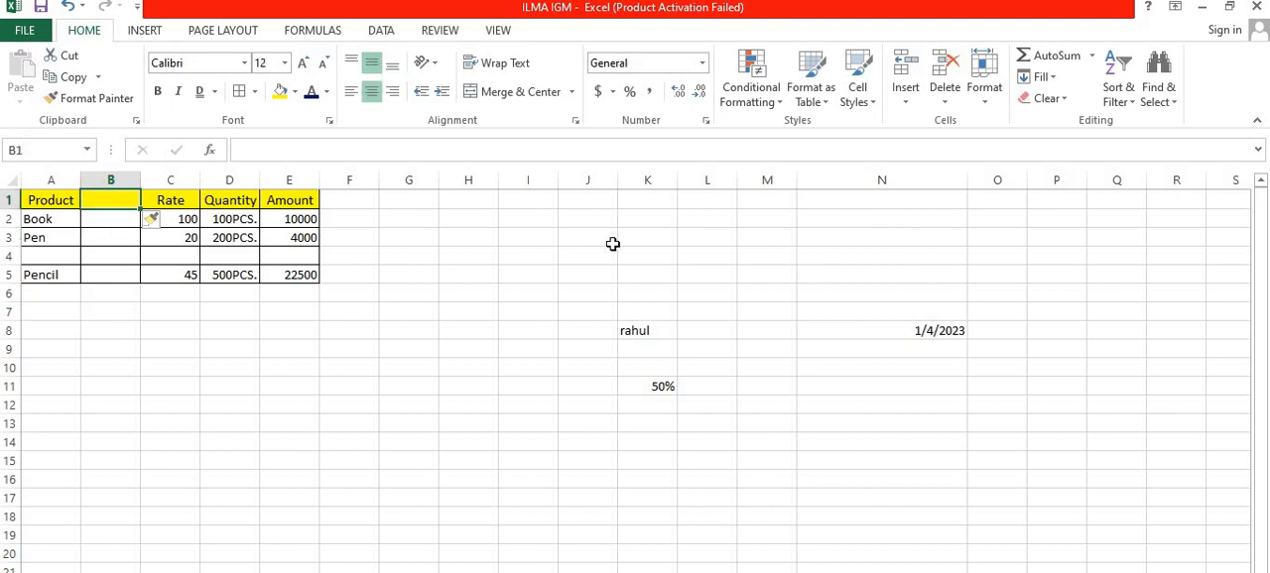
type("SRFDG")
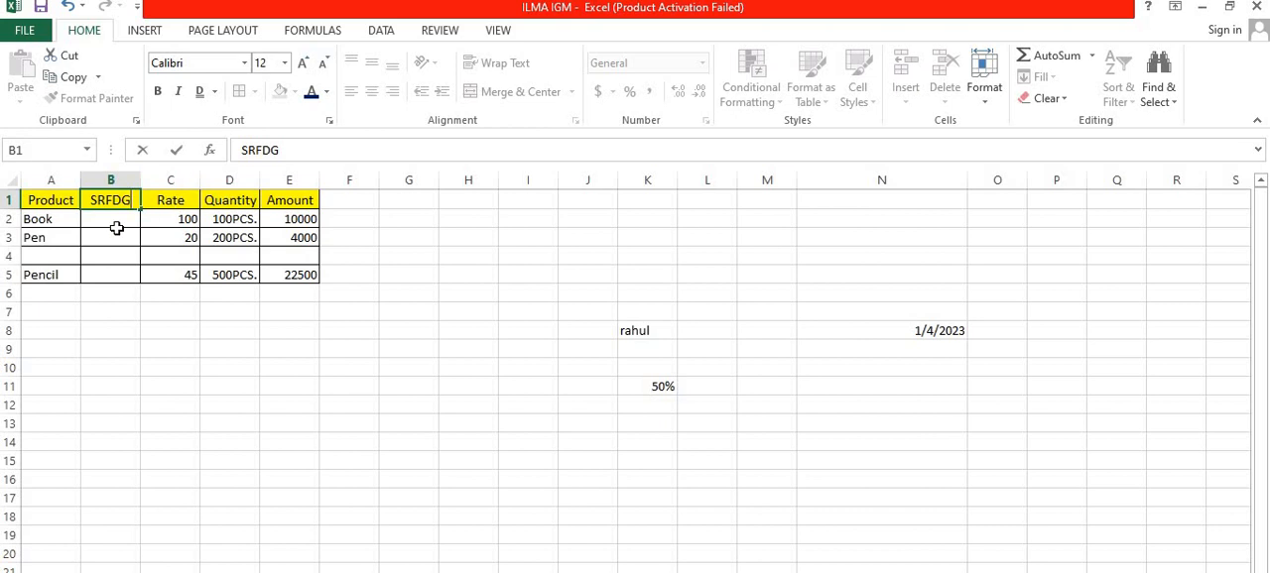
left_click(116, 230)
type("VDF")
left_click(106, 280)
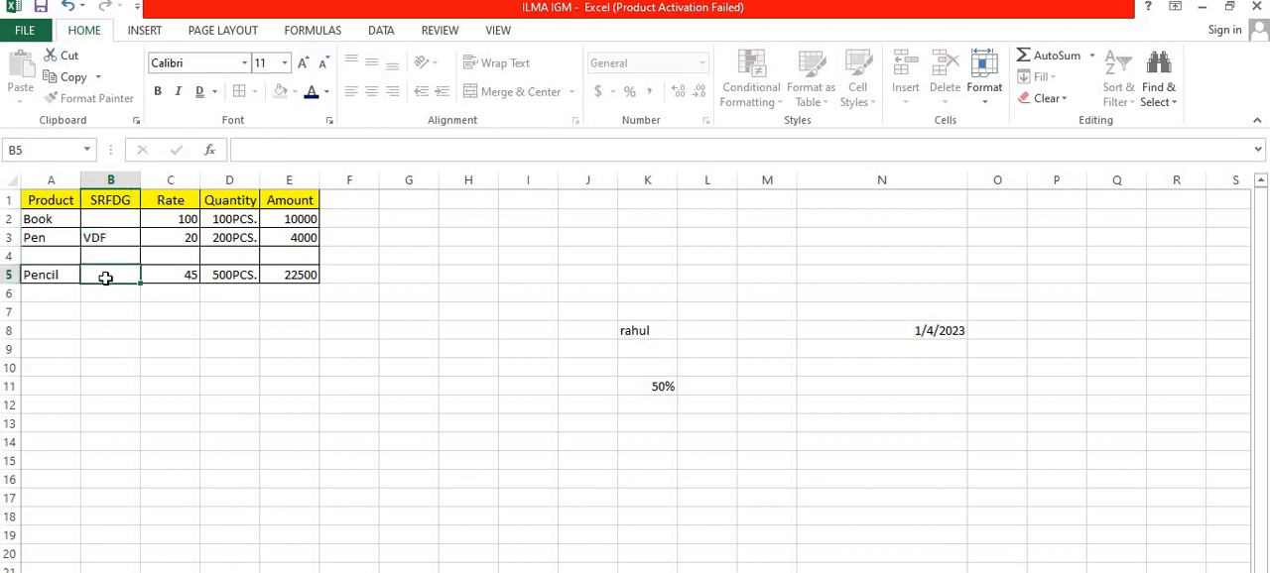
Step: Insert a single blank cell at B4, shifting the cells below it down
left_click(110, 241)
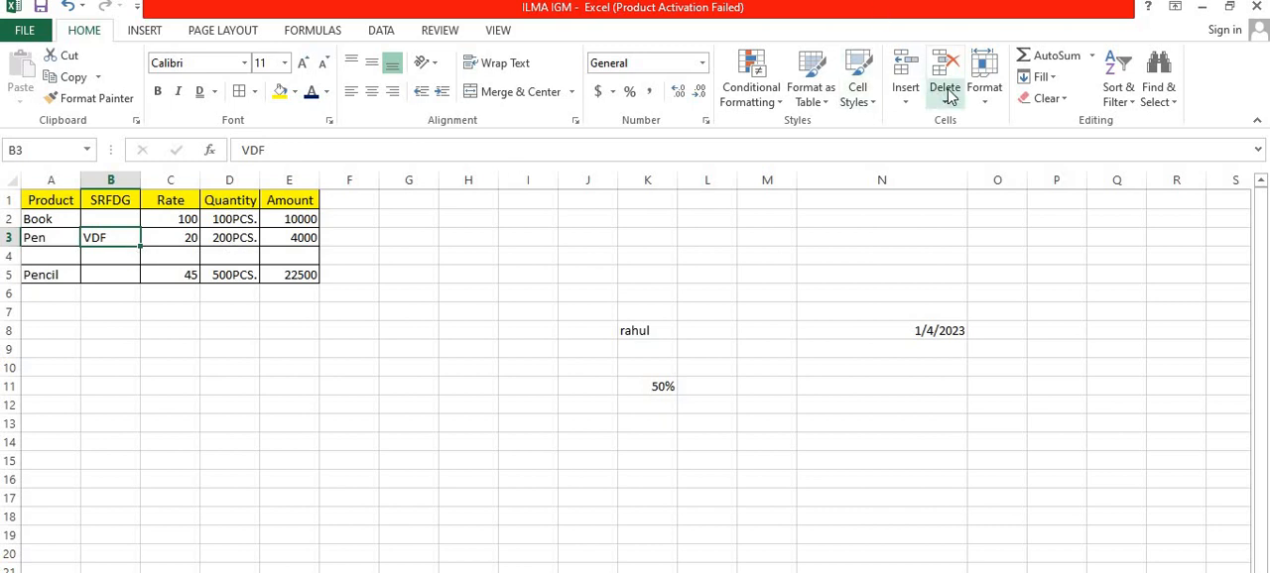
left_click(905, 100)
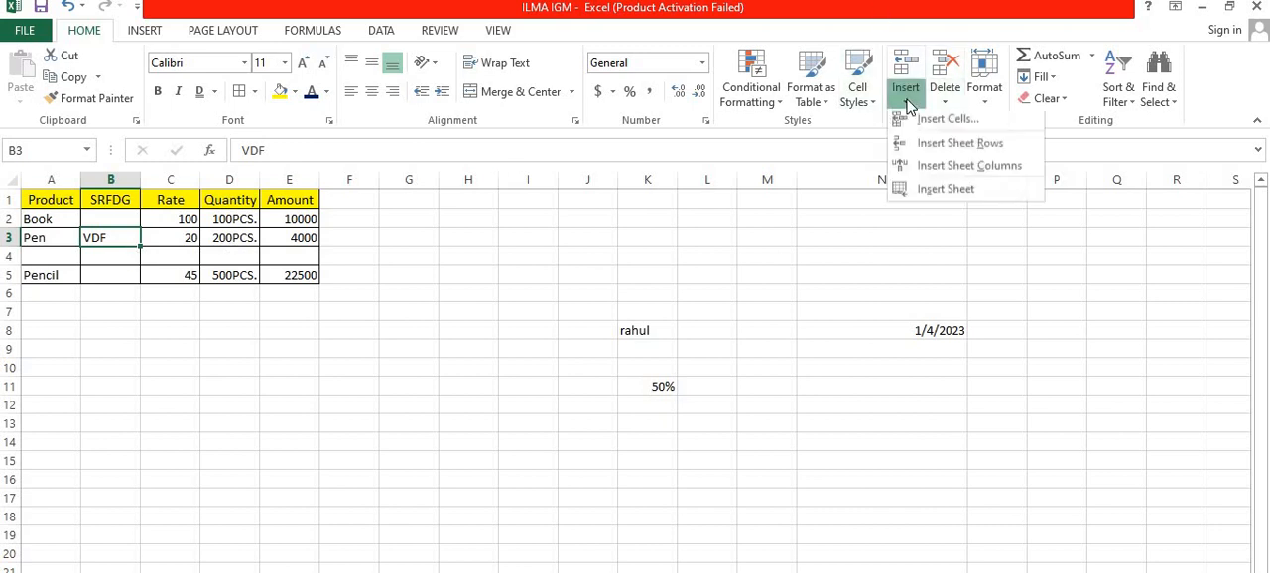
left_click(141, 256)
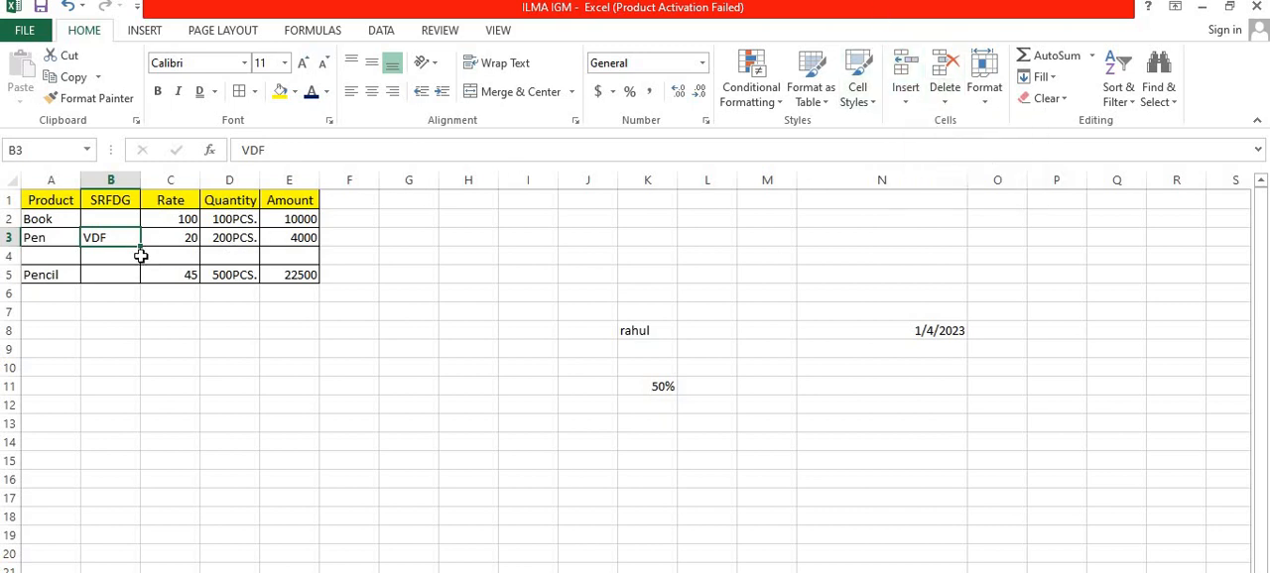
left_click(98, 259)
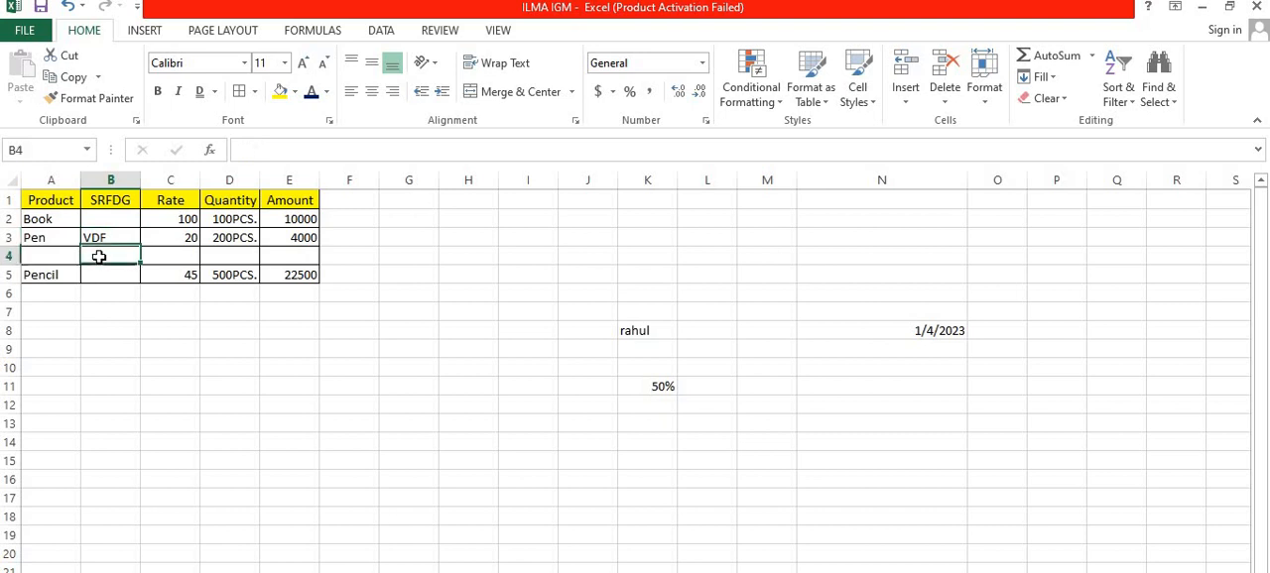
left_click(913, 101)
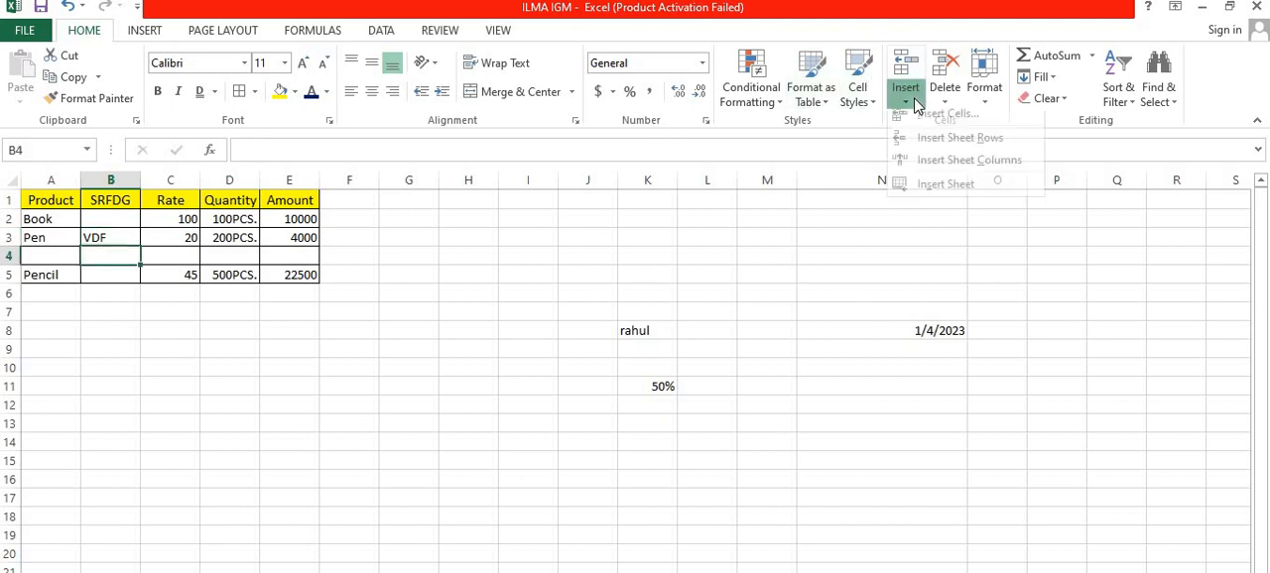
left_click(928, 127)
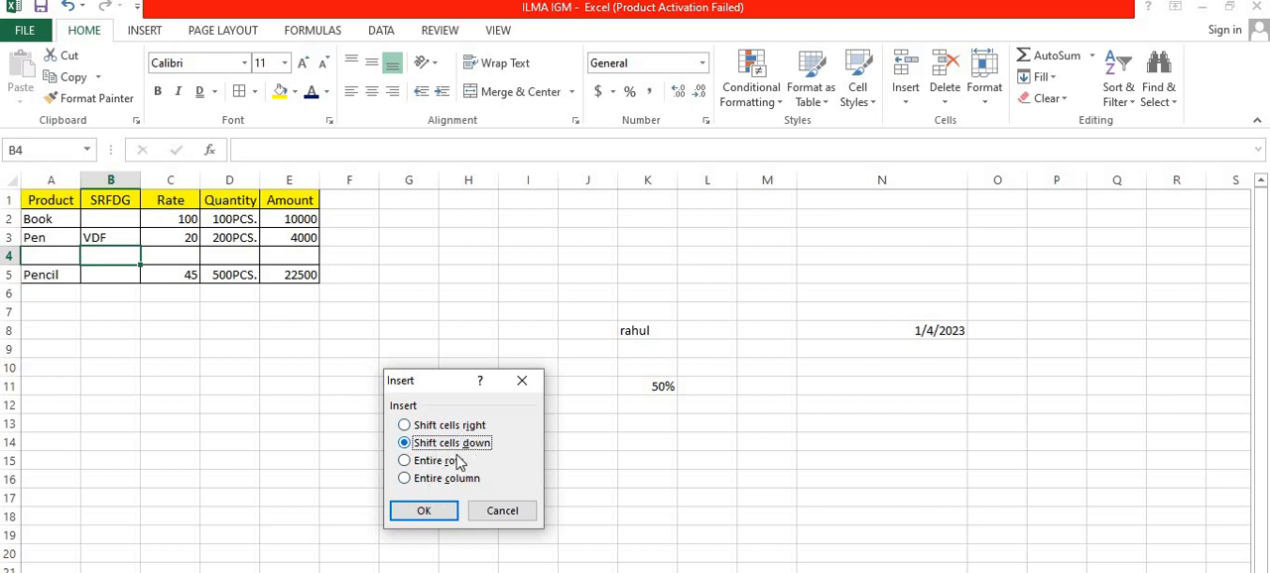
left_click(402, 513)
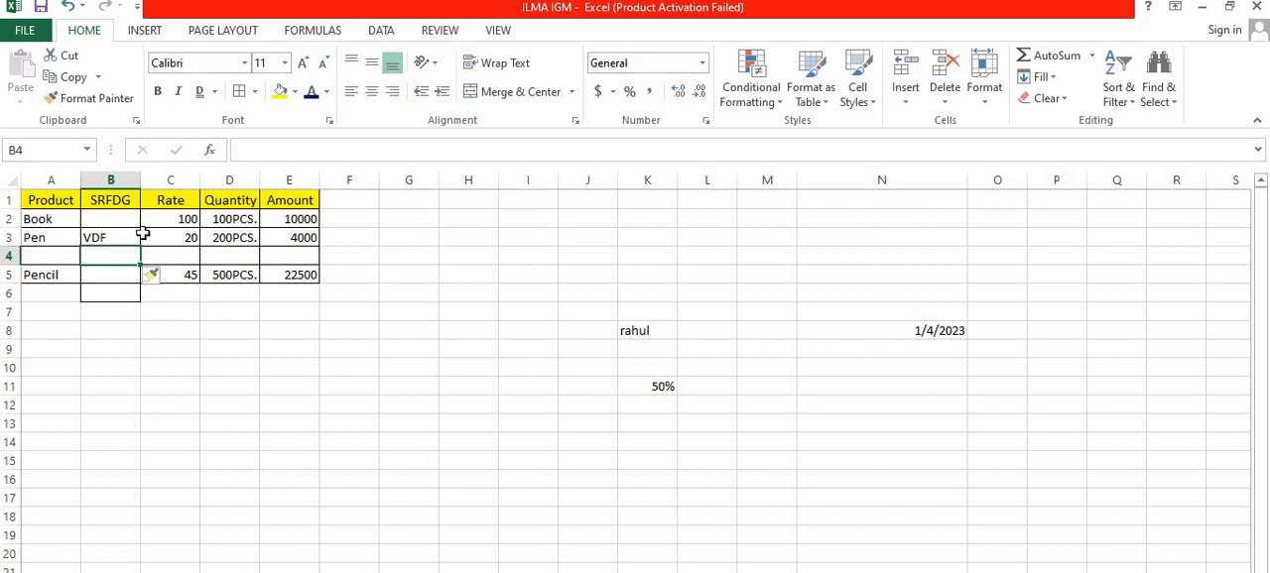
left_click(109, 327)
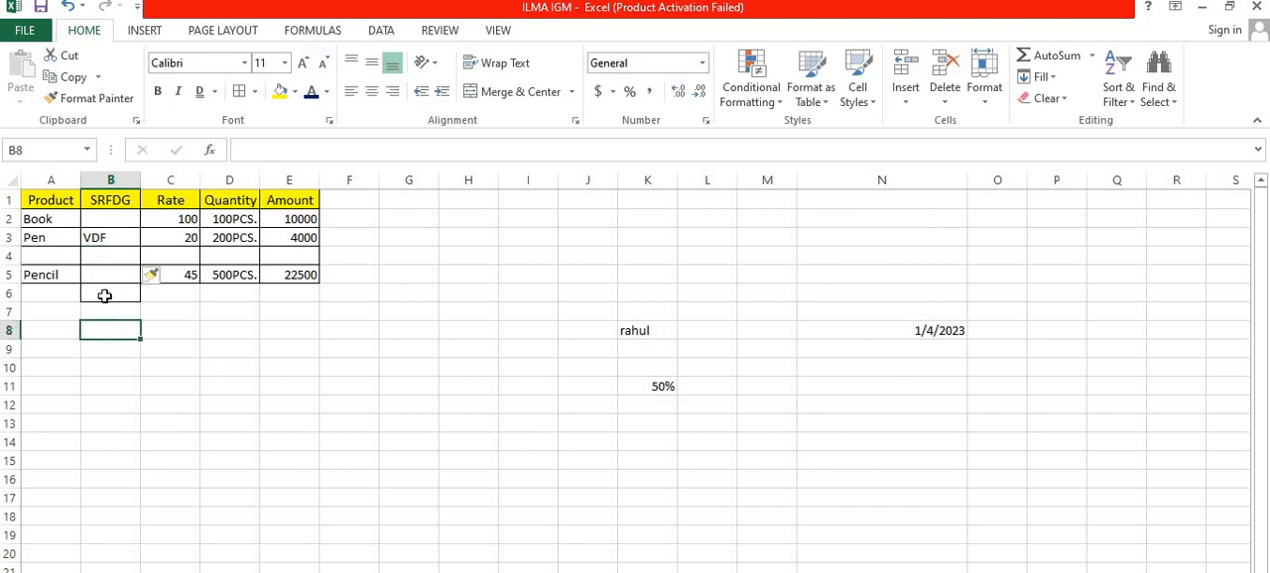
left_click(100, 295)
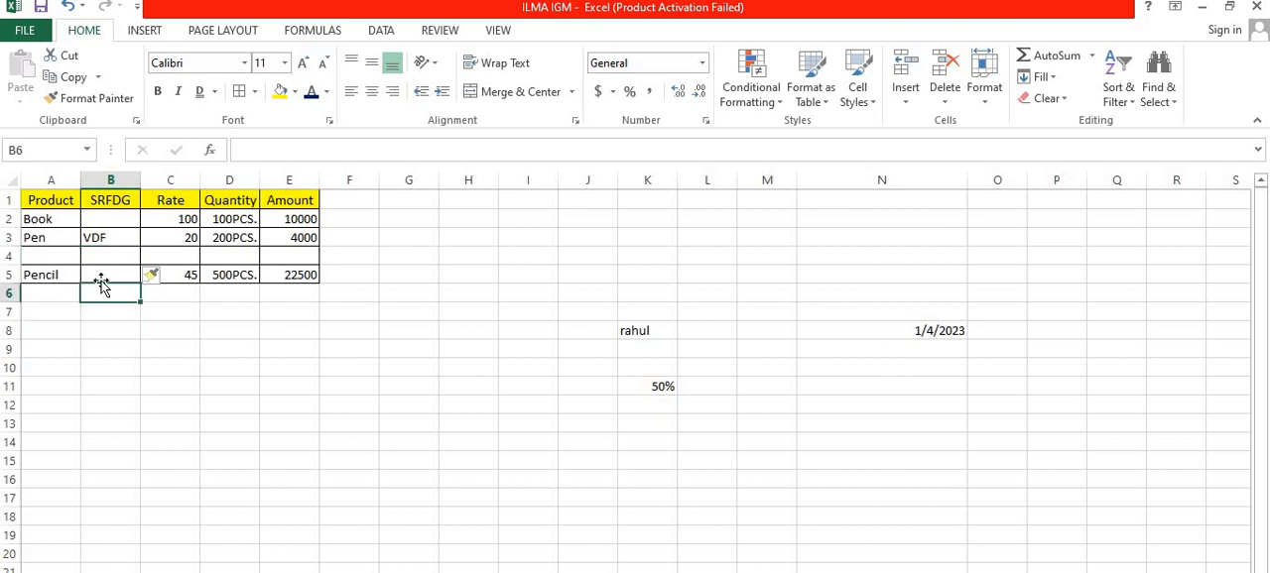
Step: Delete the single cell B4, shifting the cells below it up
left_click(104, 254)
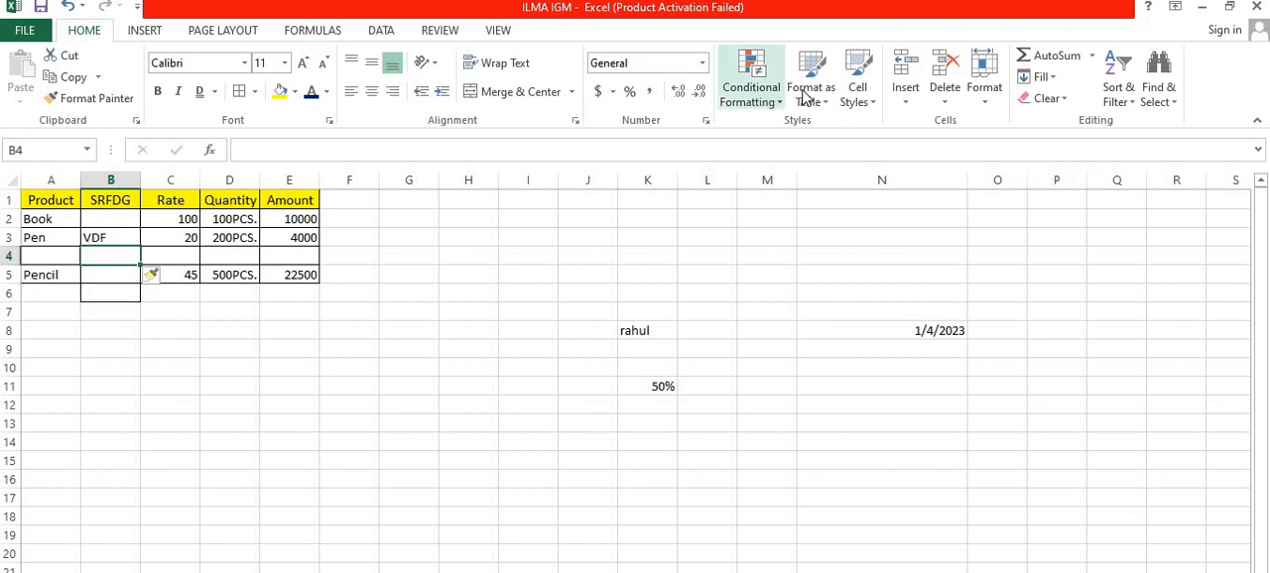
left_click(904, 96)
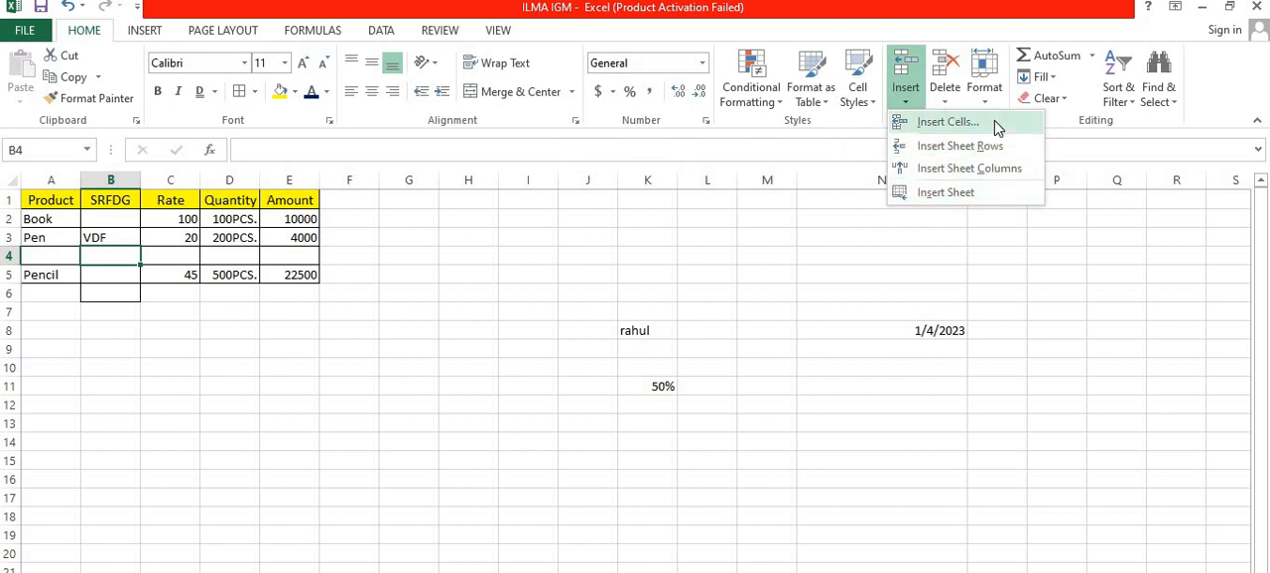
left_click(959, 96)
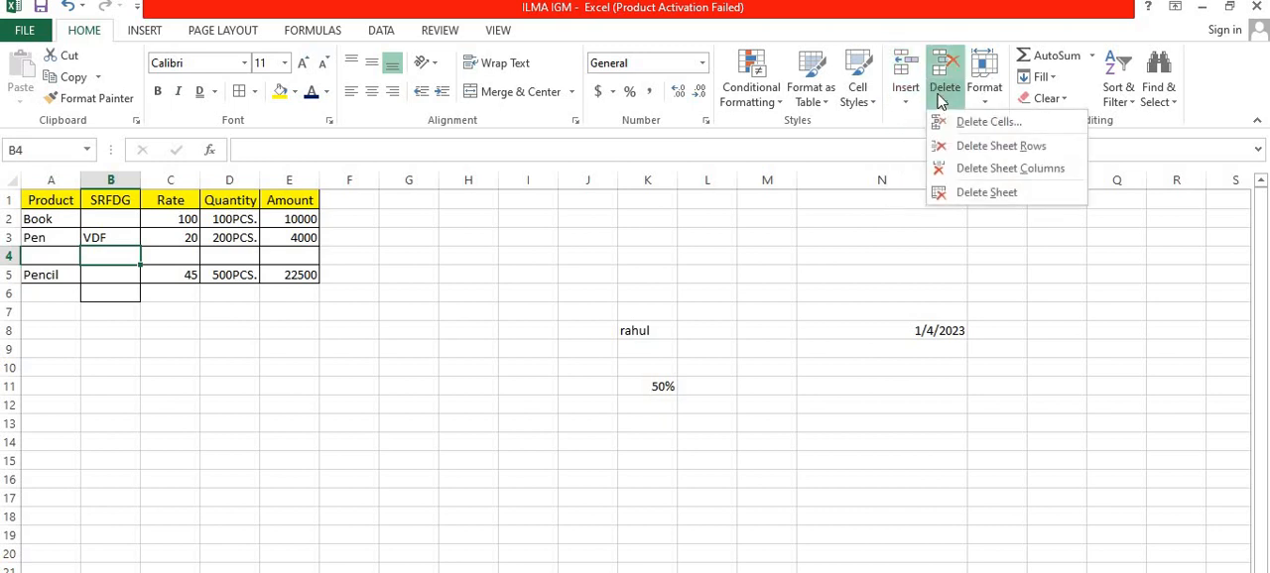
left_click(957, 123)
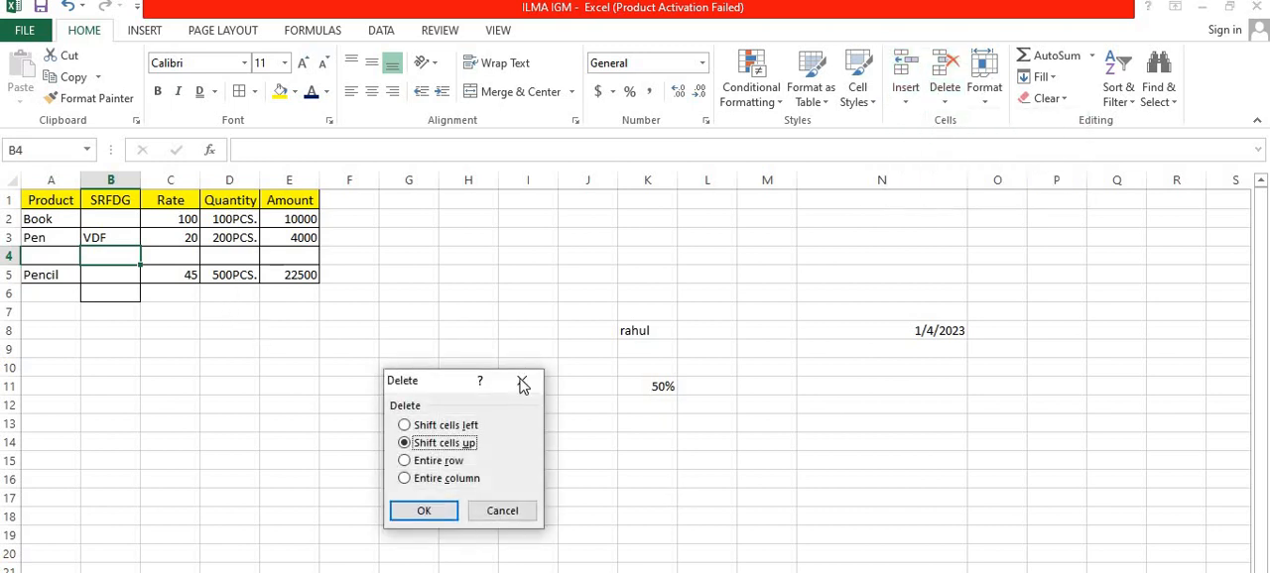
left_click(398, 503)
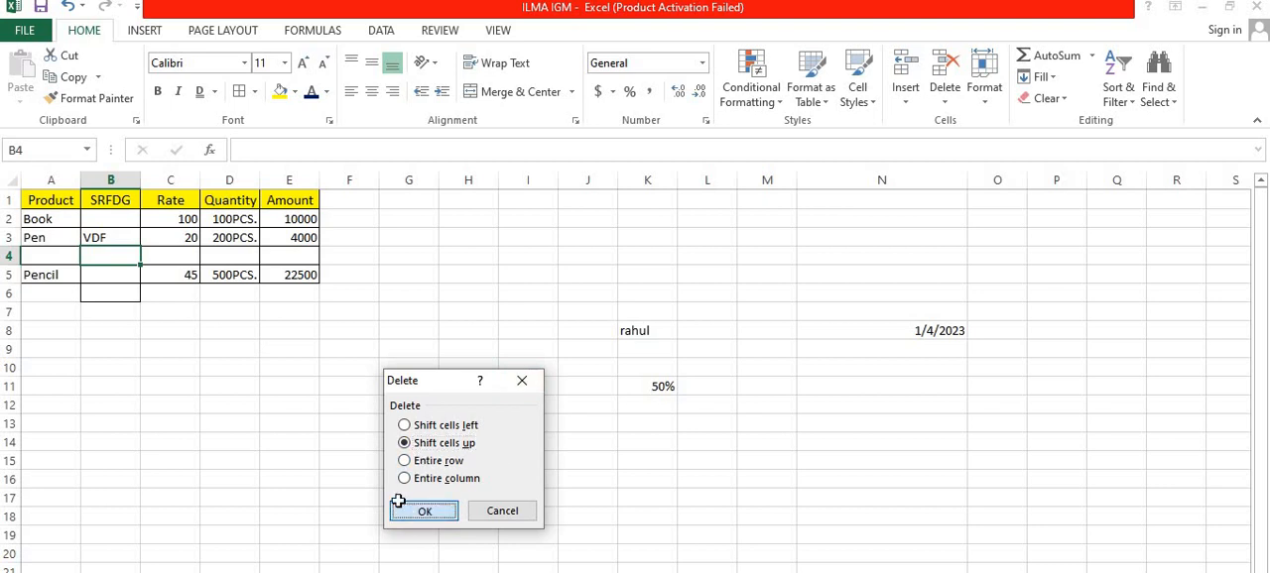
left_click(151, 296)
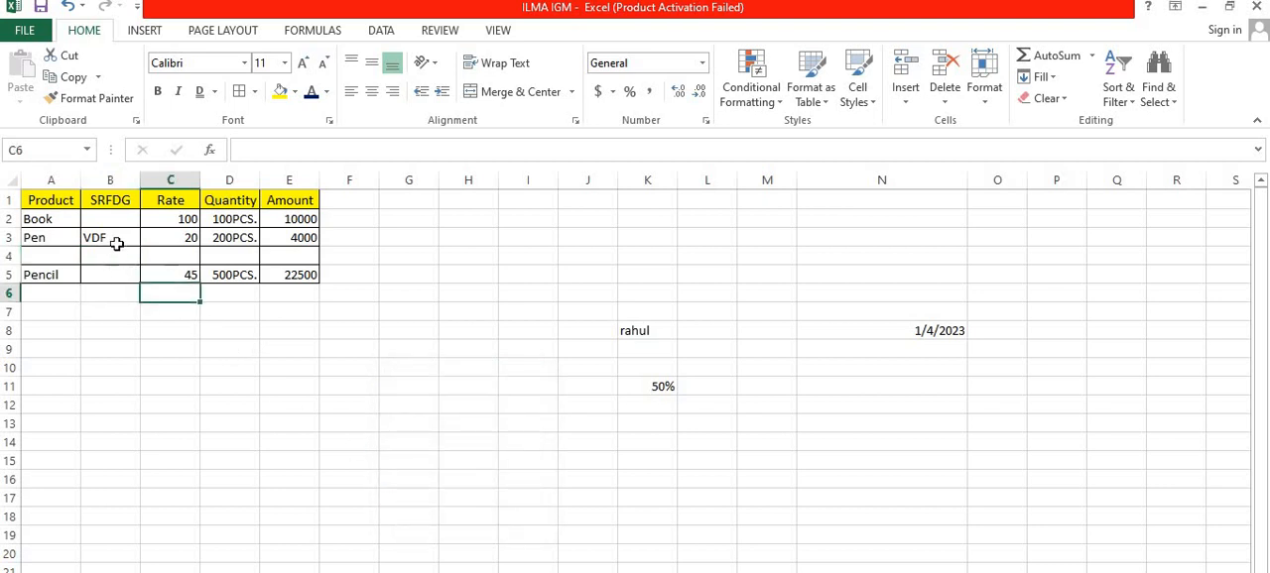
Step: Delete the whole SRFDG sheet column from the product table
left_click(112, 200)
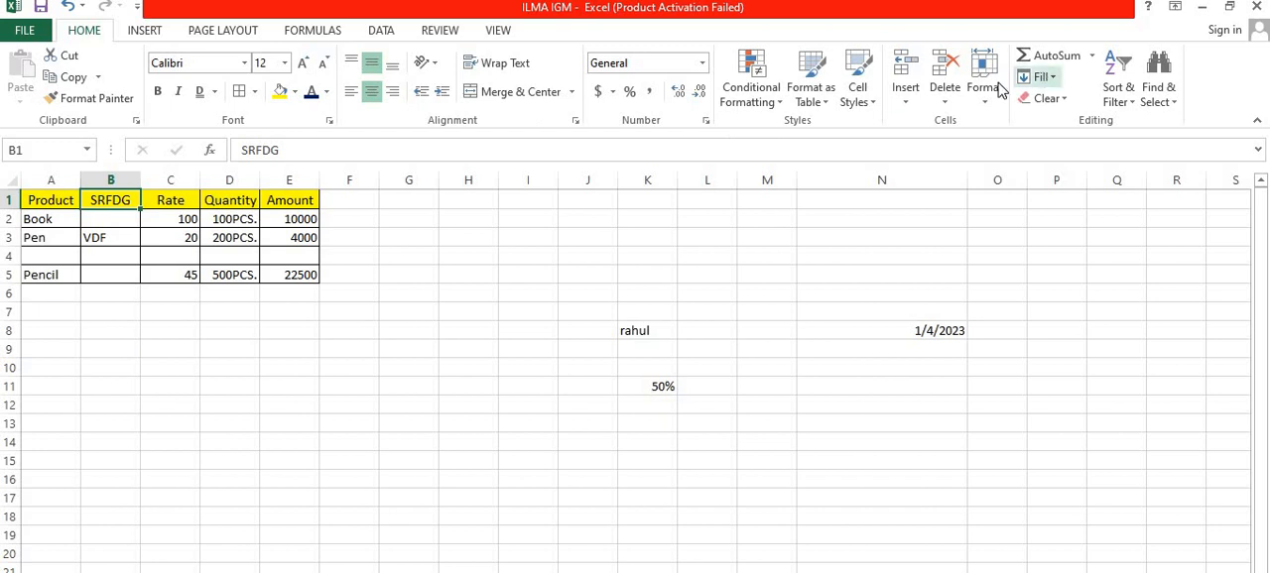
left_click(942, 94)
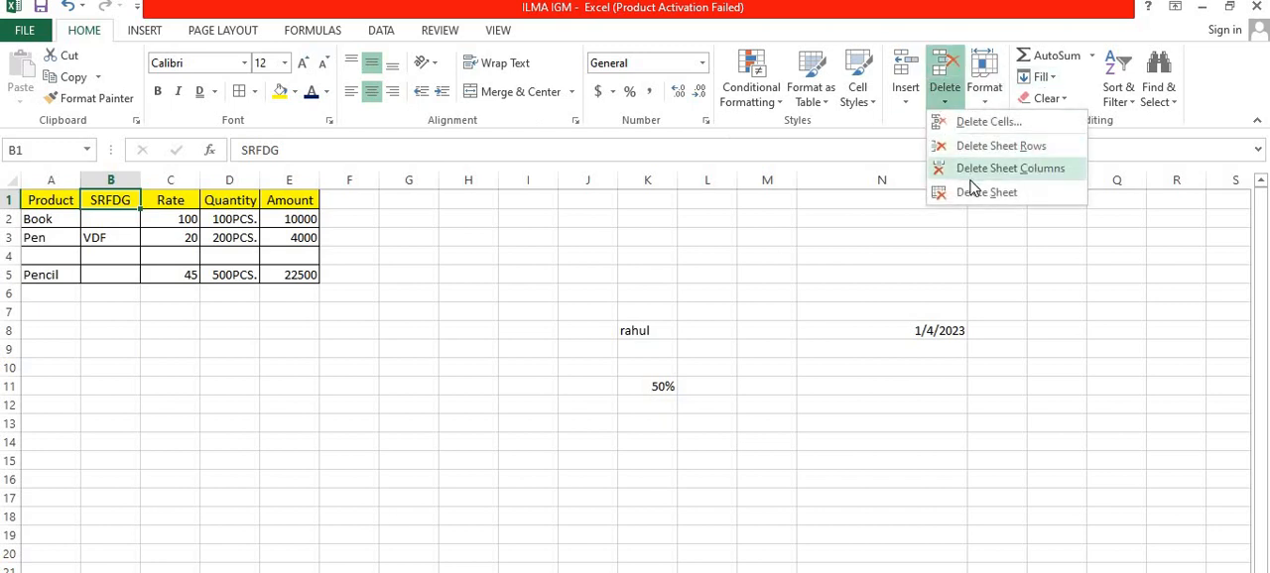
left_click(1008, 169)
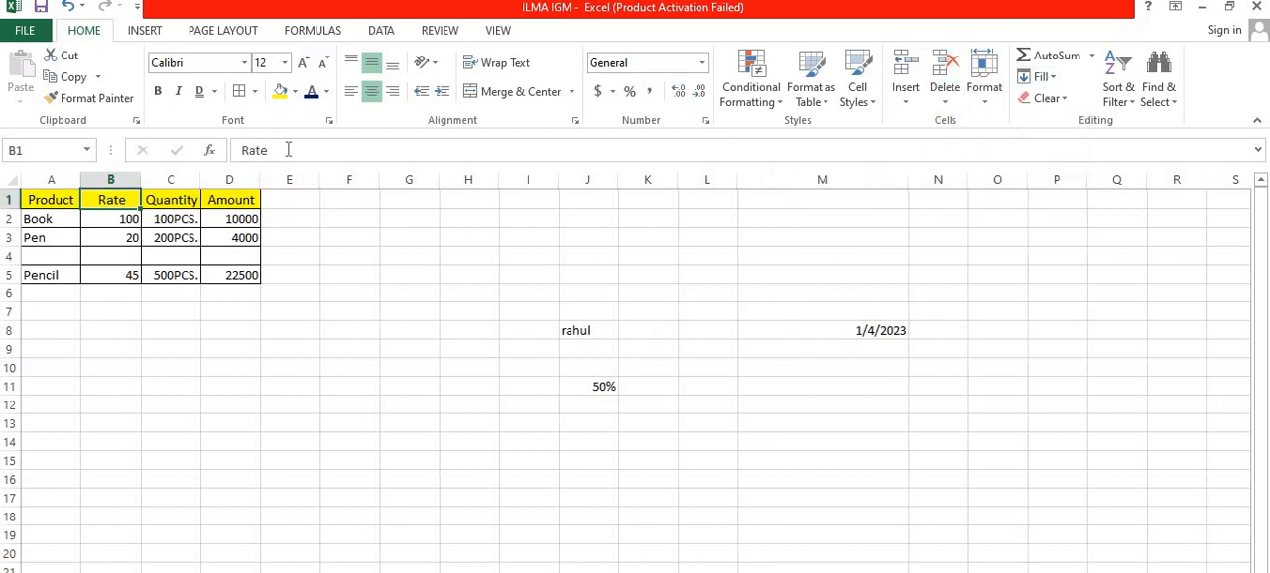
Step: Delete the blank sheet row 4 between Pen and Pencil in the product table
left_click(47, 250)
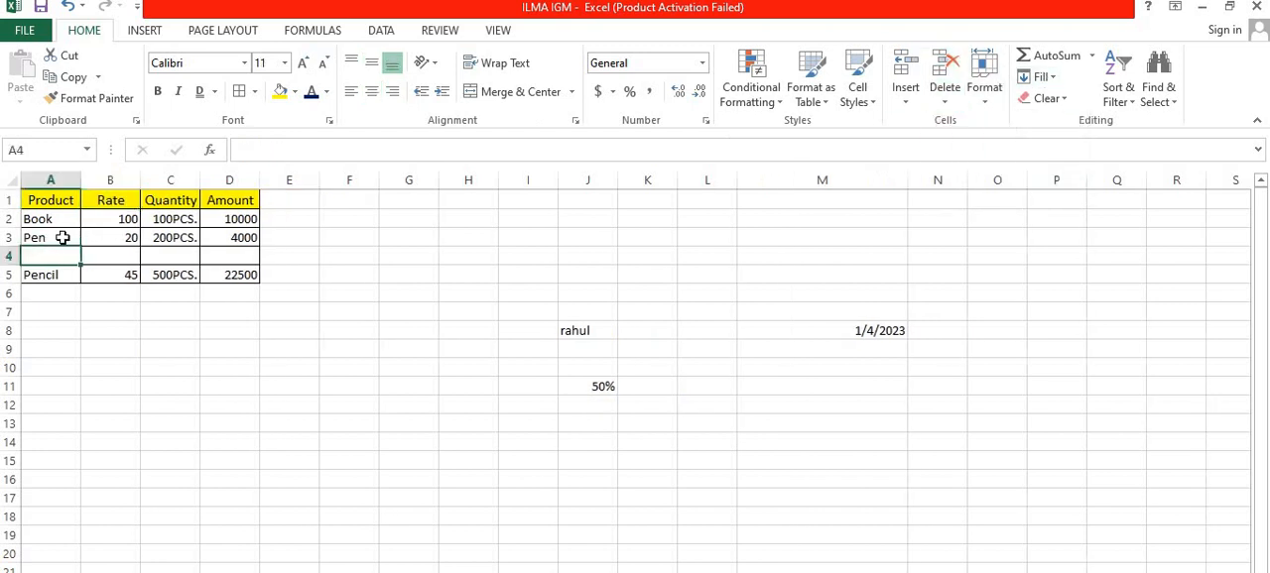
left_click(937, 97)
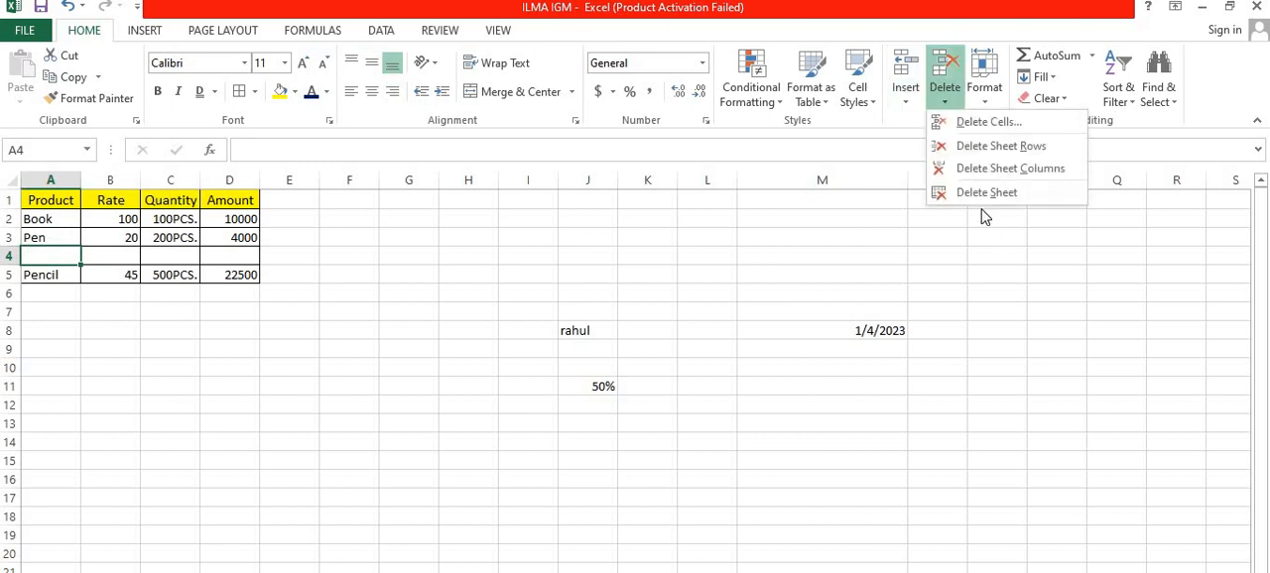
left_click(977, 152)
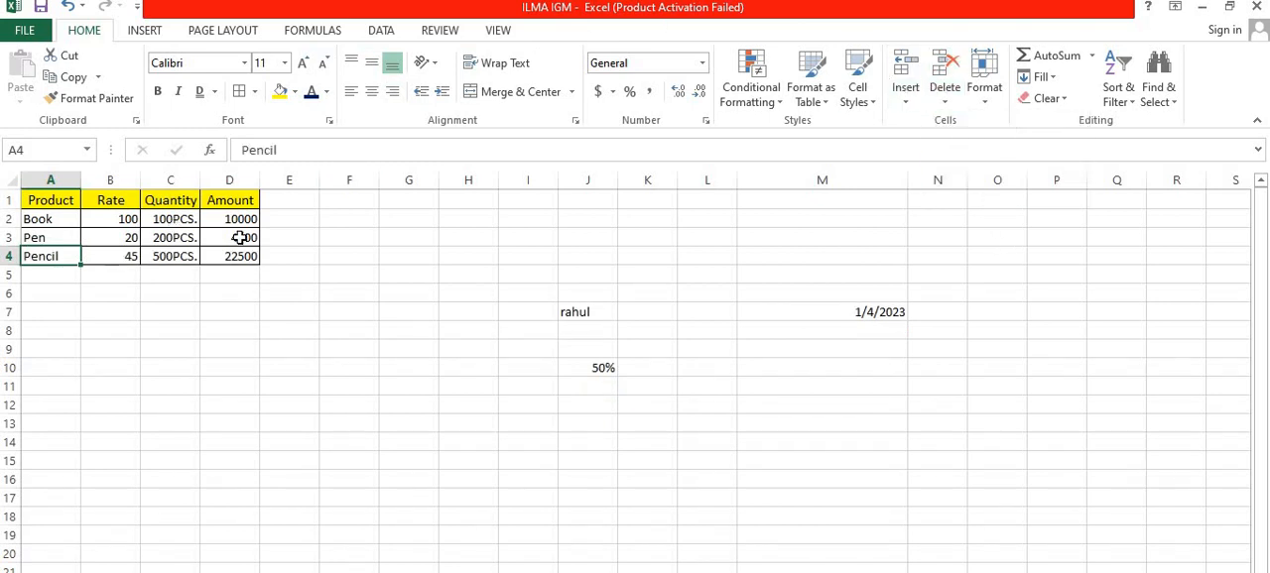
left_click(325, 242)
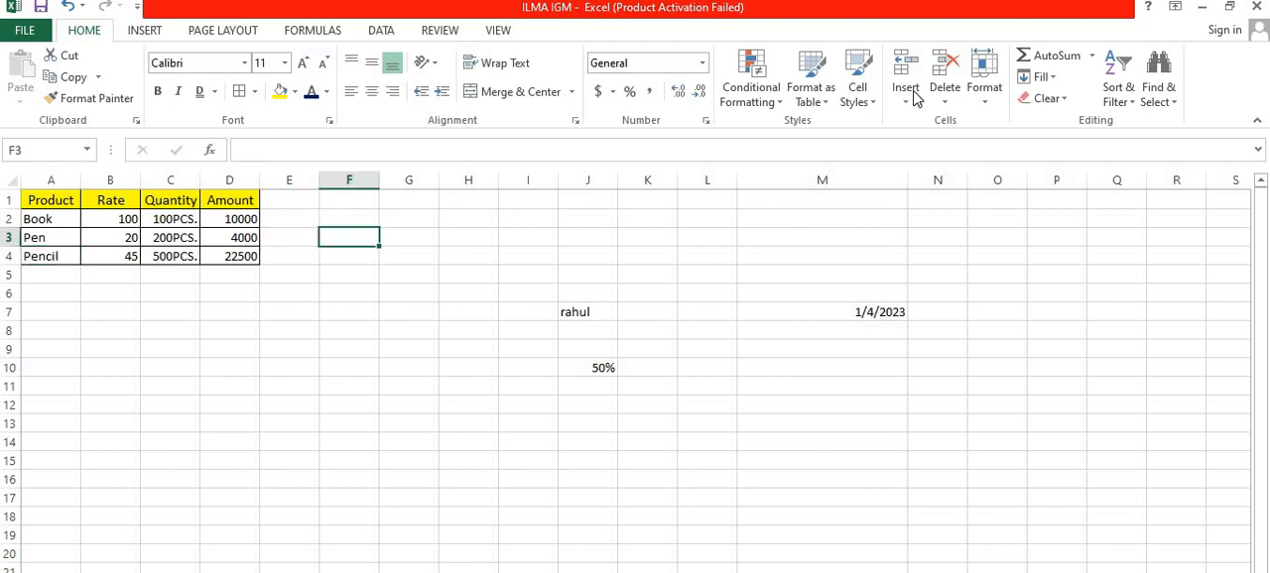
left_click(988, 107)
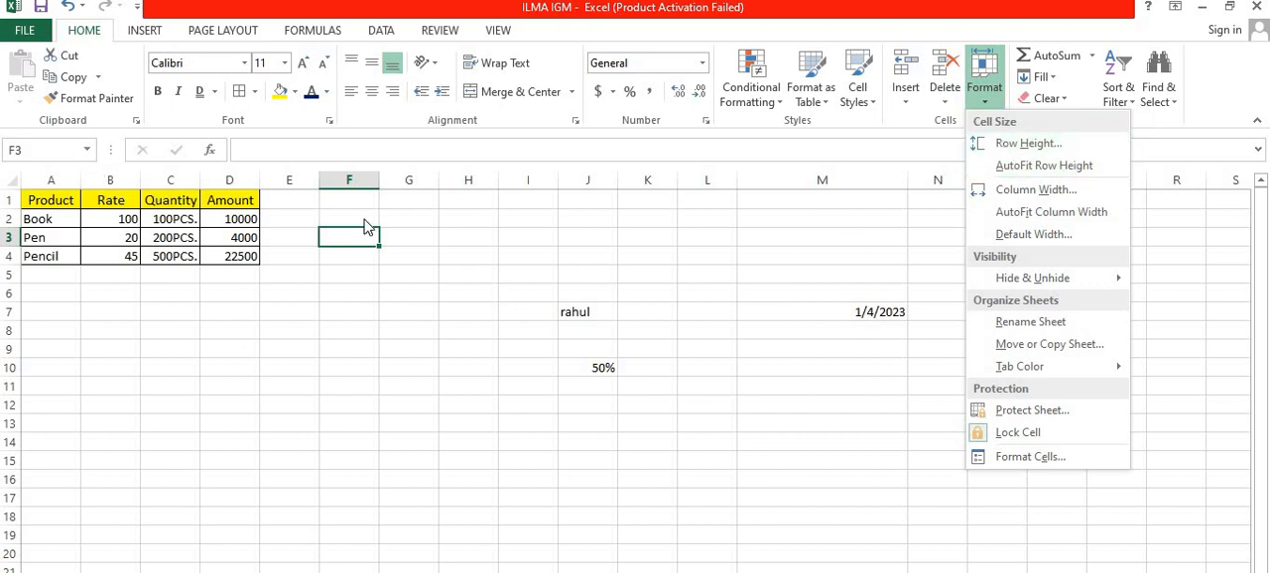
left_click(186, 203)
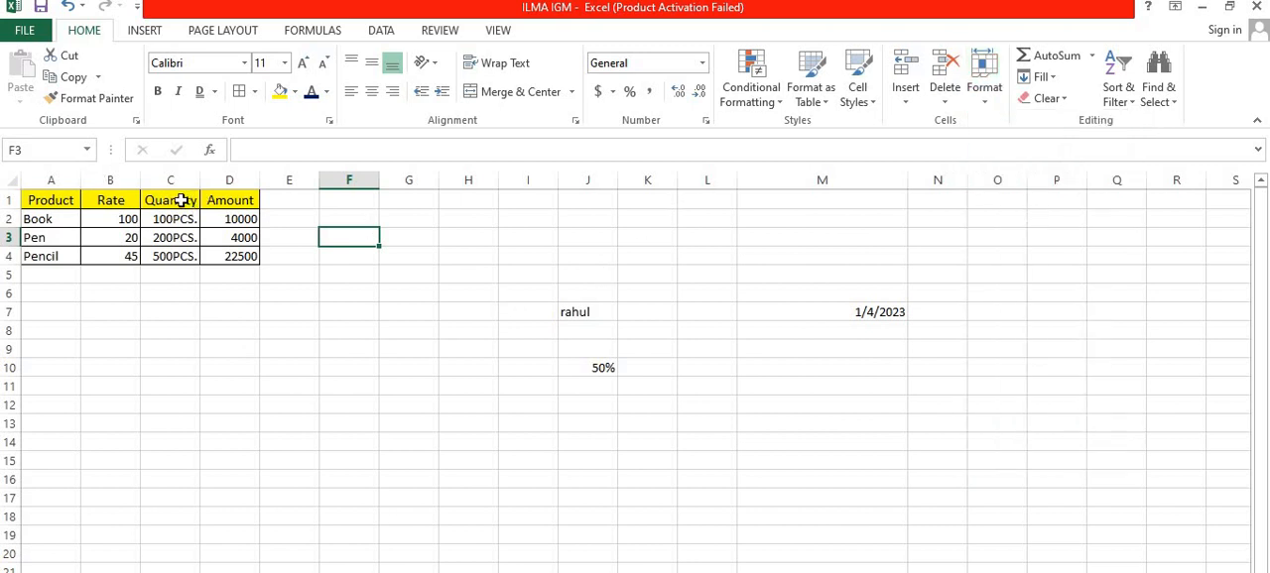
left_click(181, 202)
left_click(226, 202)
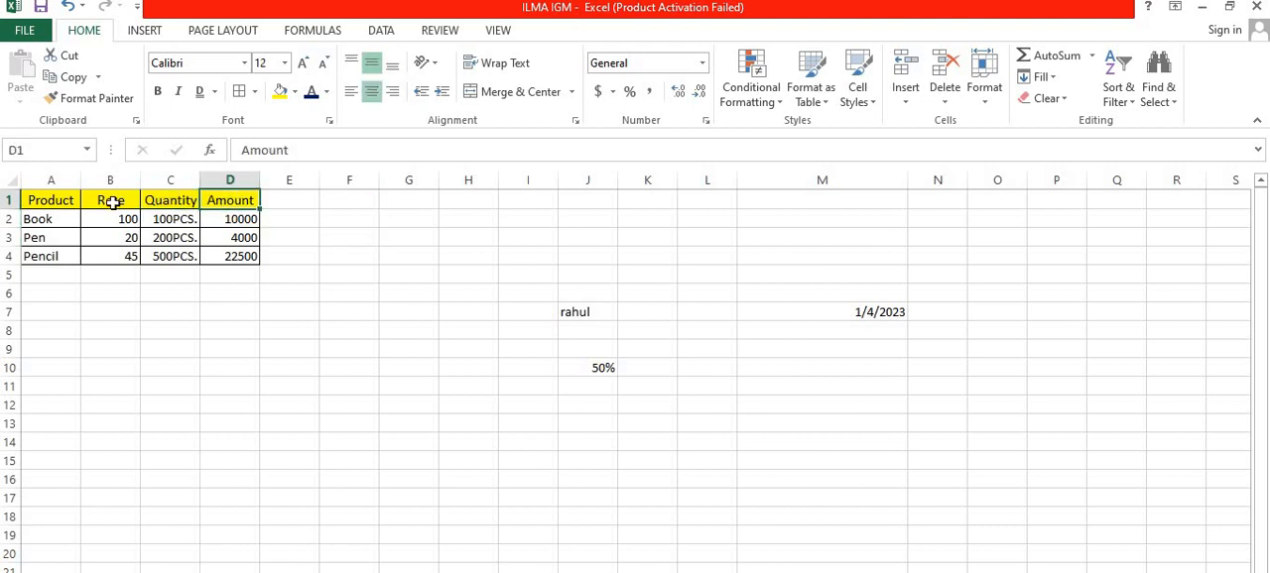
left_click(102, 201)
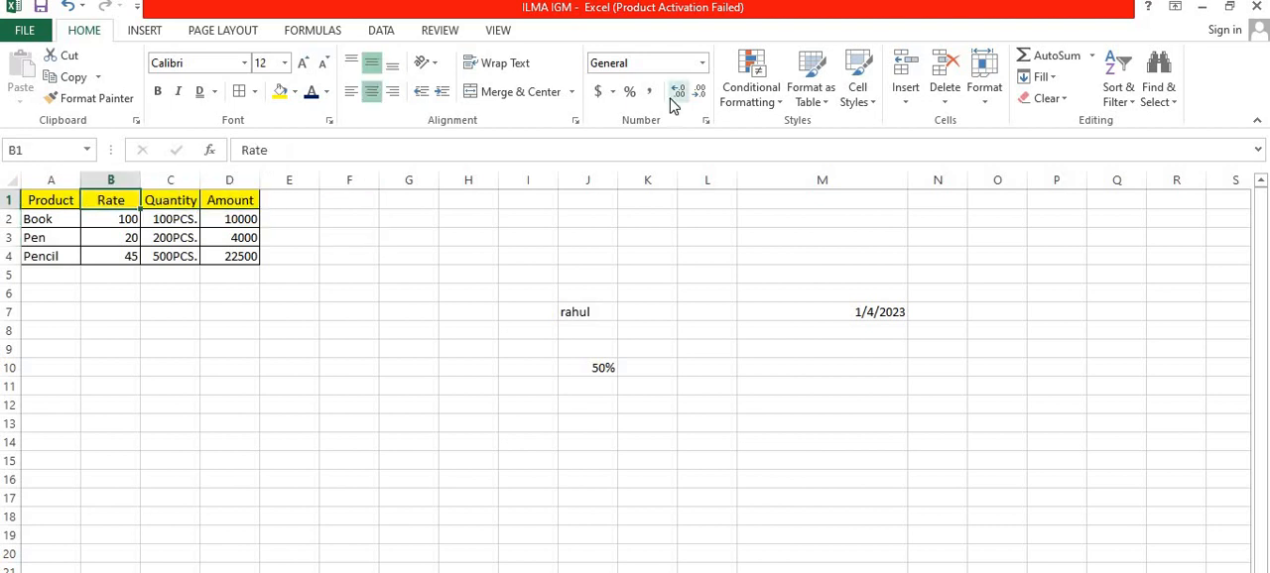
left_click(984, 75)
left_click(1017, 147)
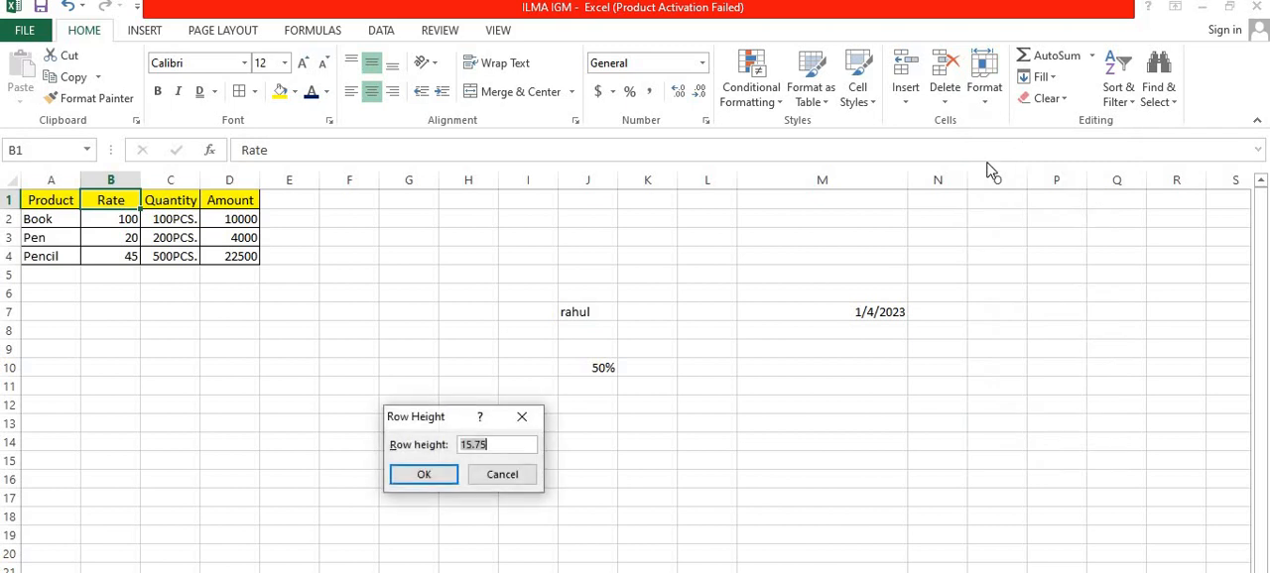
left_click(501, 443)
left_click(523, 417)
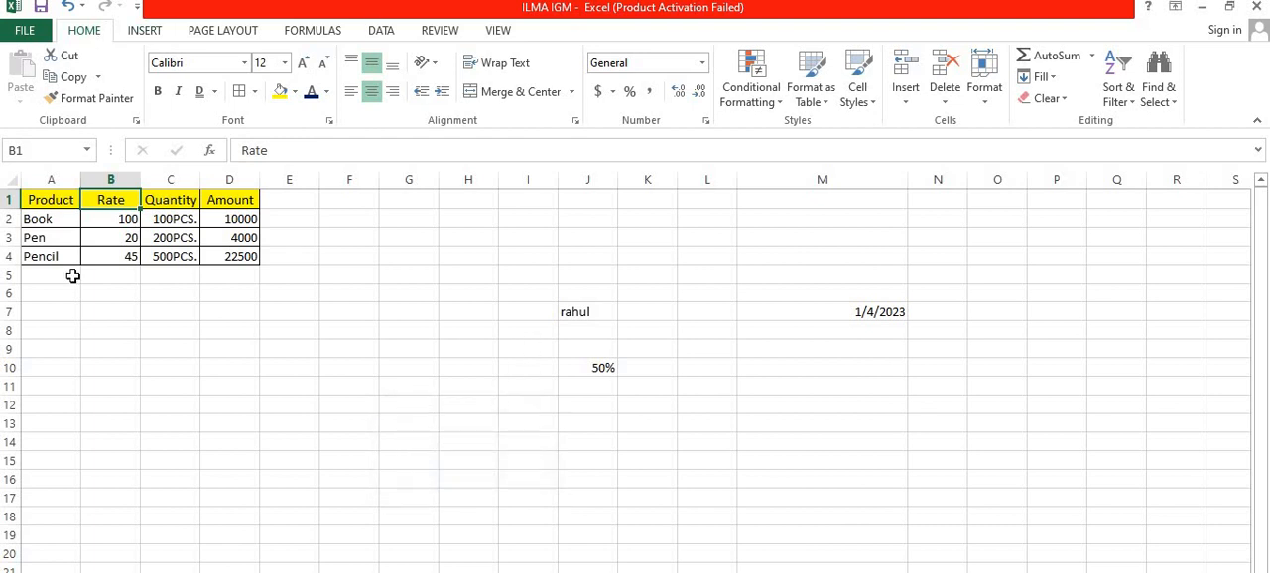
Step: Set the row height of the whole product table A1:D4 to 20
left_click(62, 199)
left_click_drag(61, 200, 224, 259)
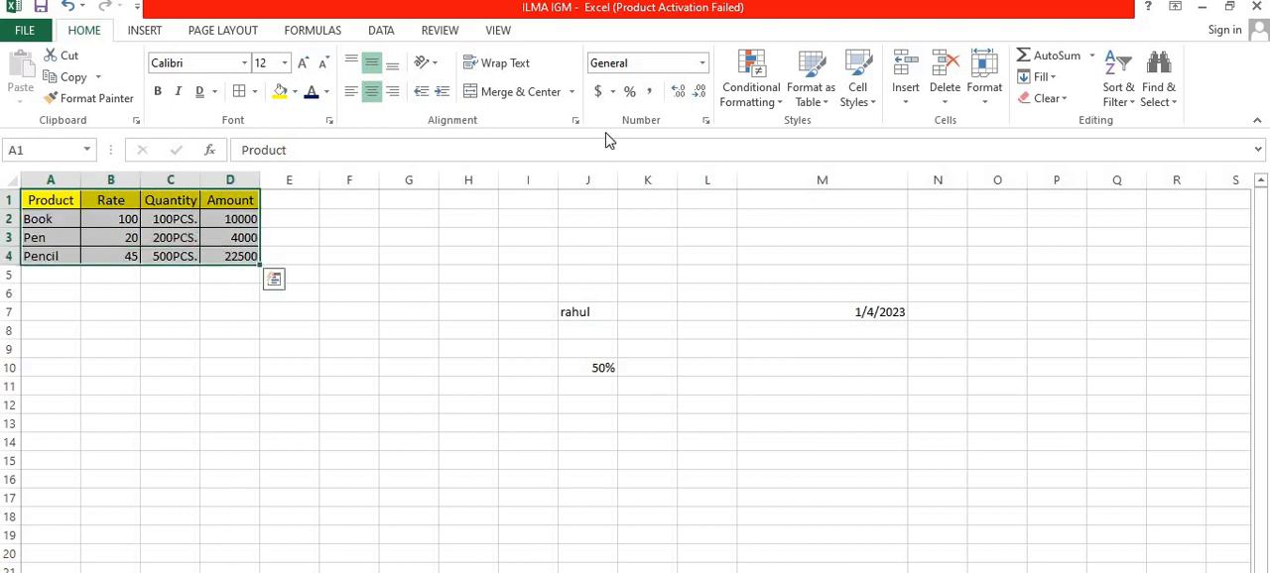
left_click(985, 96)
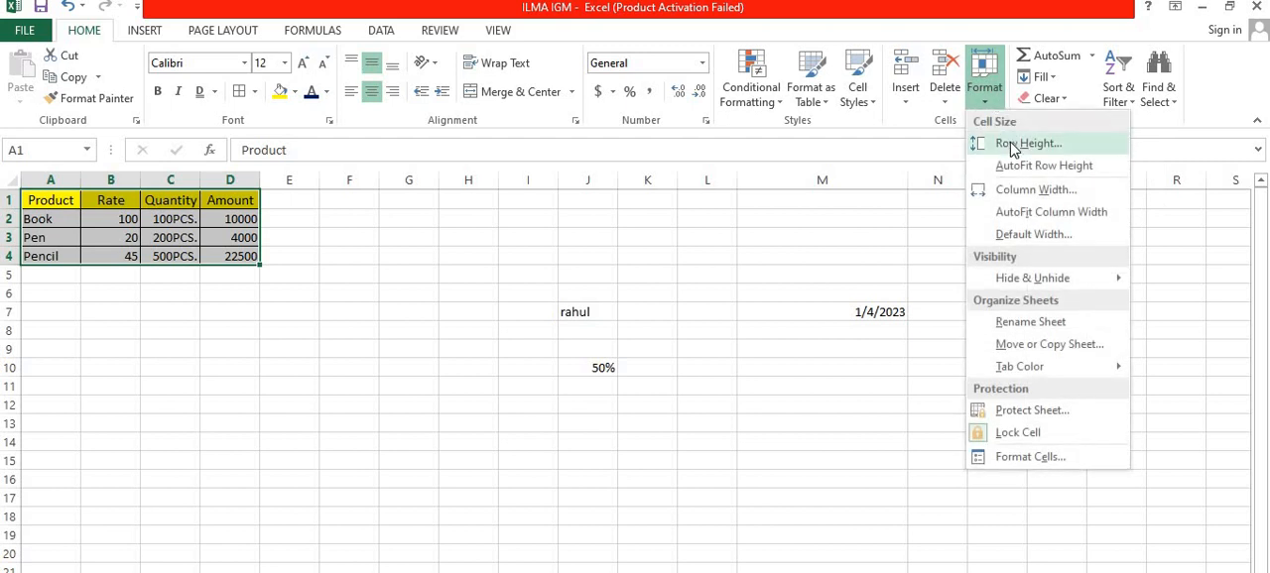
left_click(1012, 146)
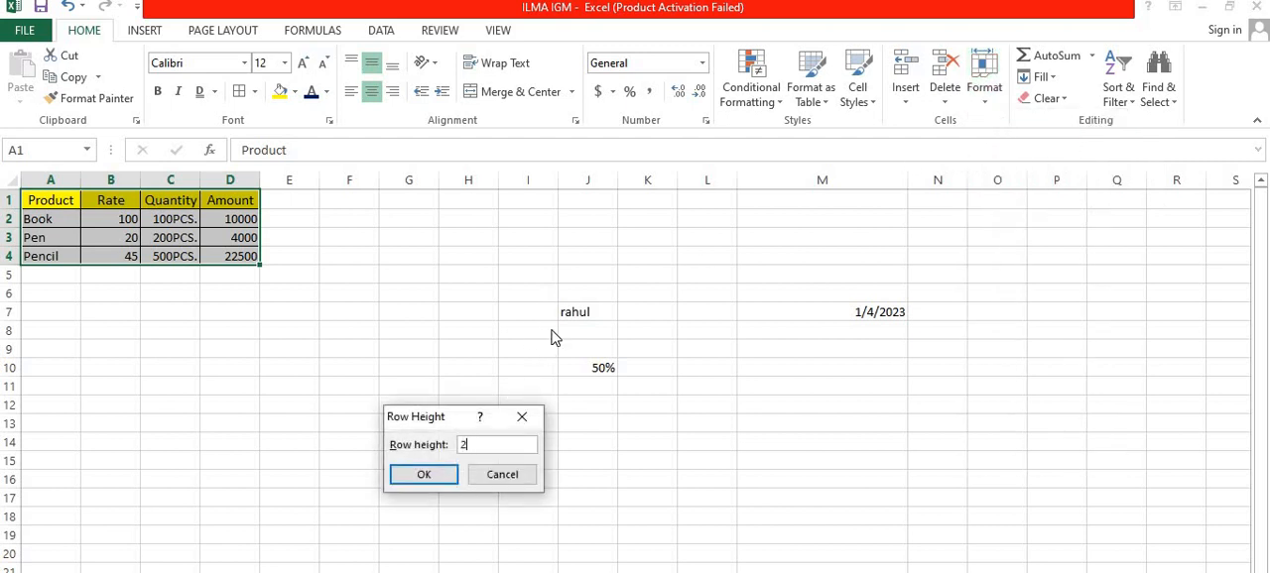
left_click(450, 474)
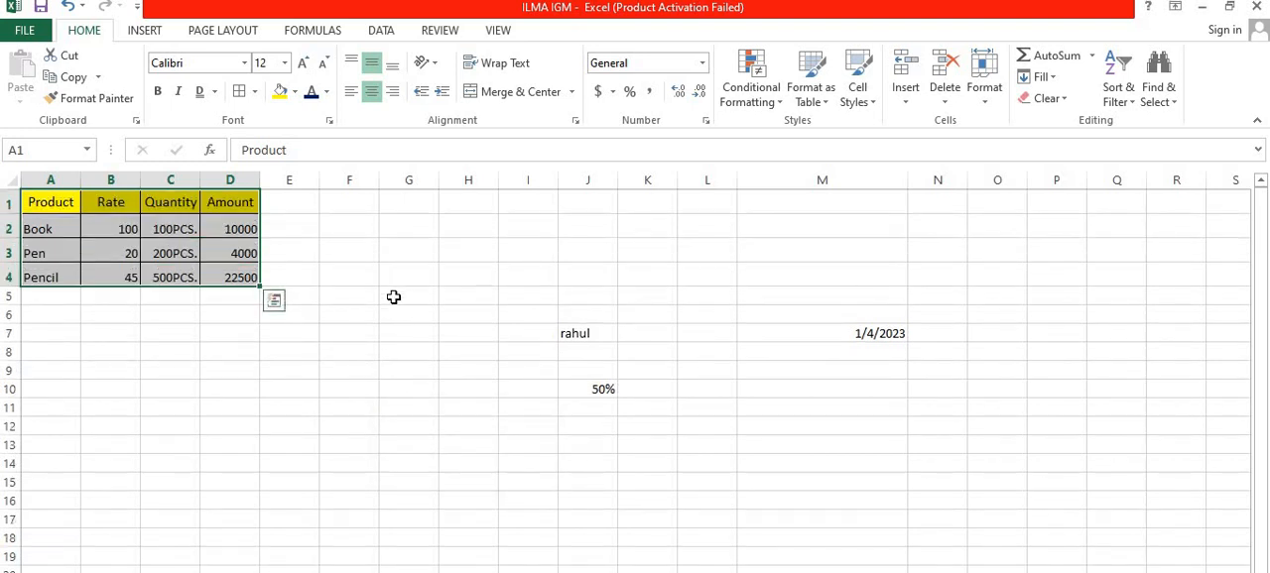
left_click(396, 296)
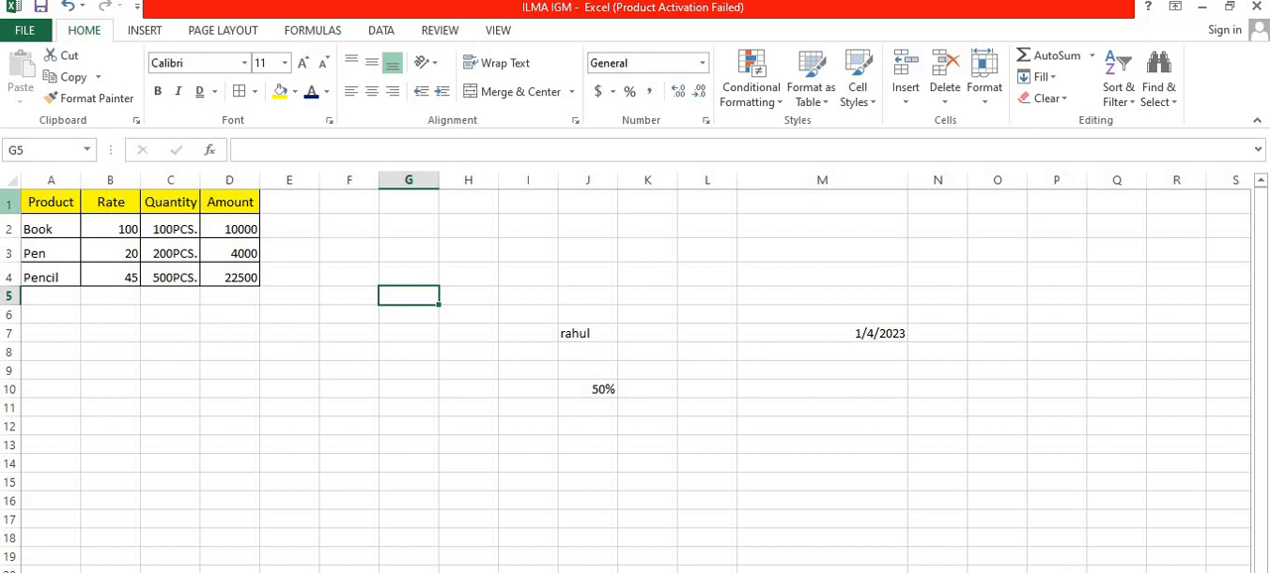
Step: Set the column width of the product table's four columns, A to D, to 10
left_click_drag(34, 198, 220, 275)
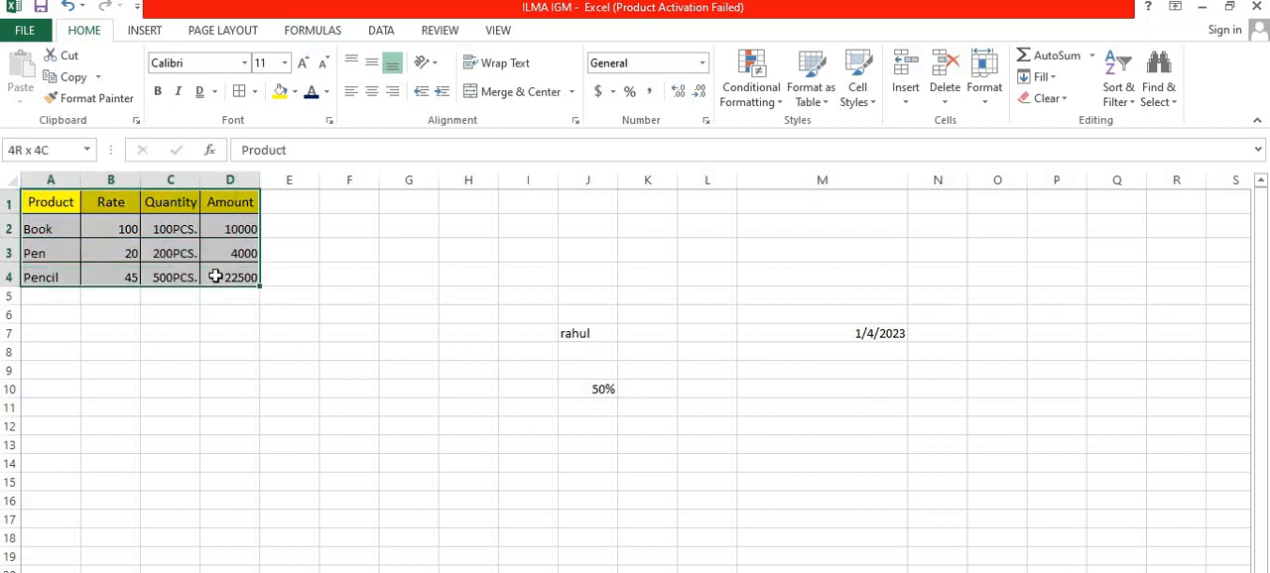
left_click(963, 104)
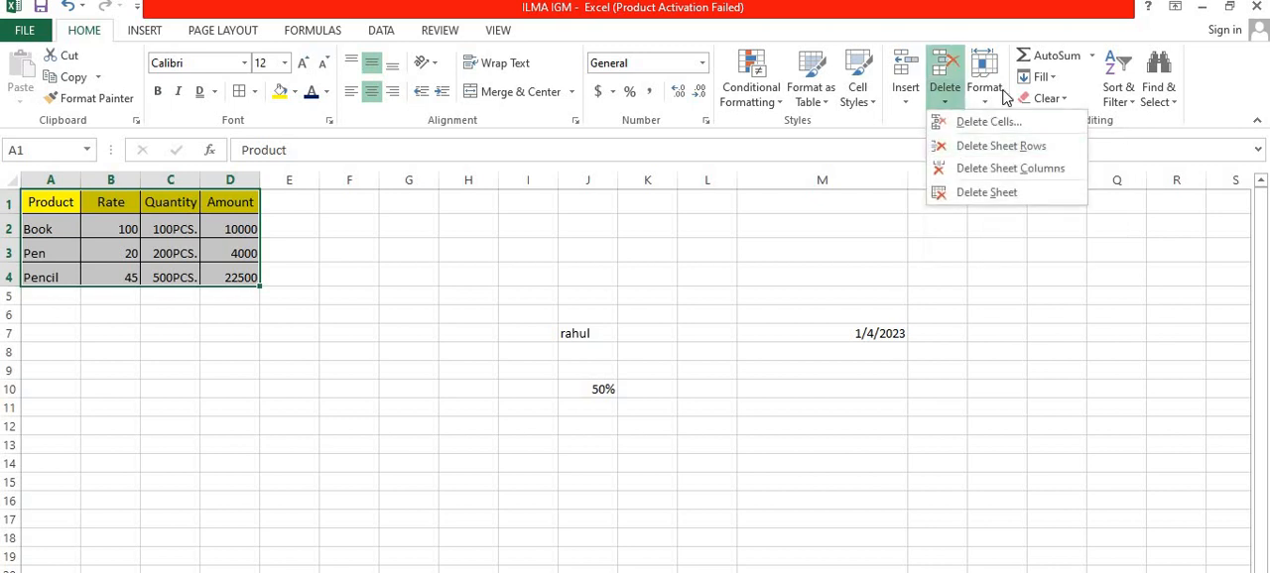
left_click(1004, 96)
left_click(1004, 97)
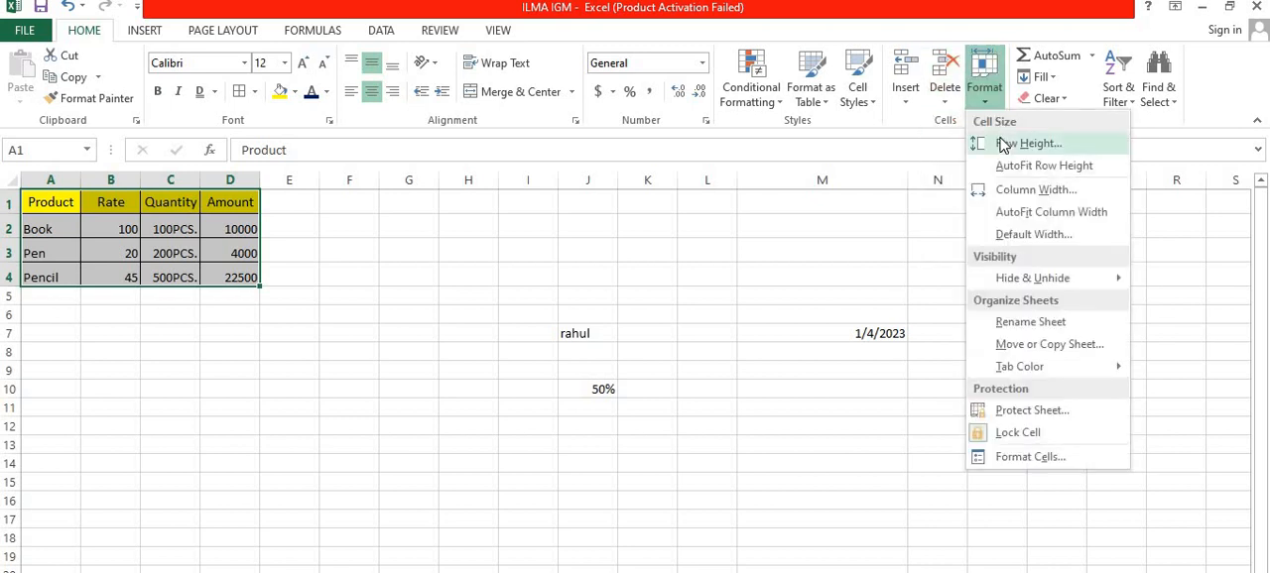
left_click(1004, 191)
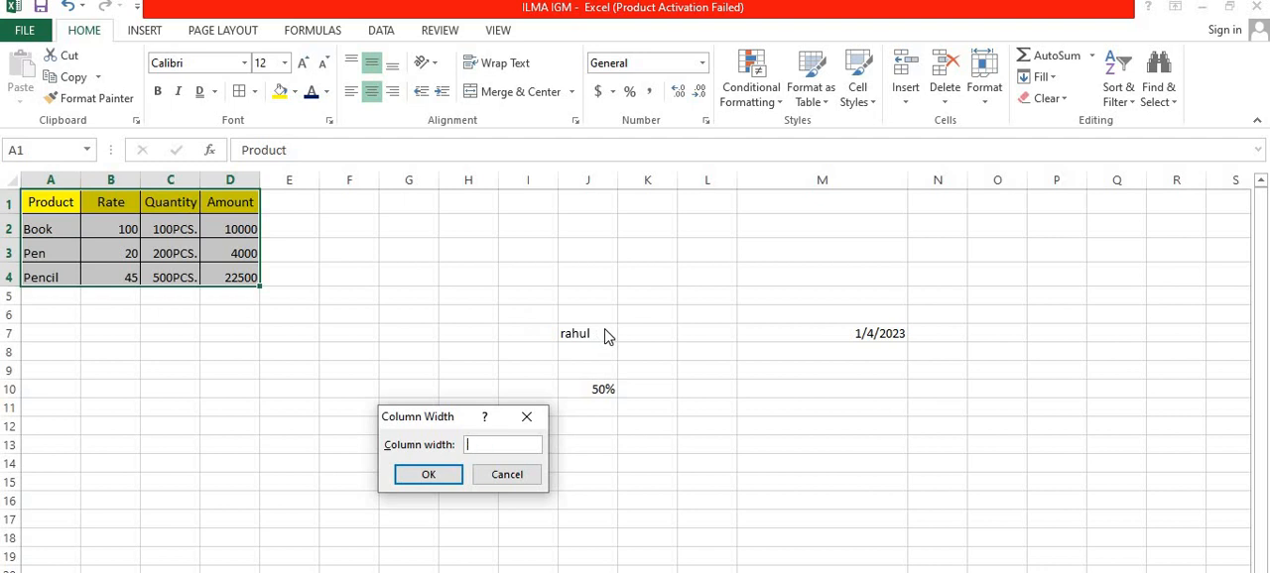
left_click(445, 480)
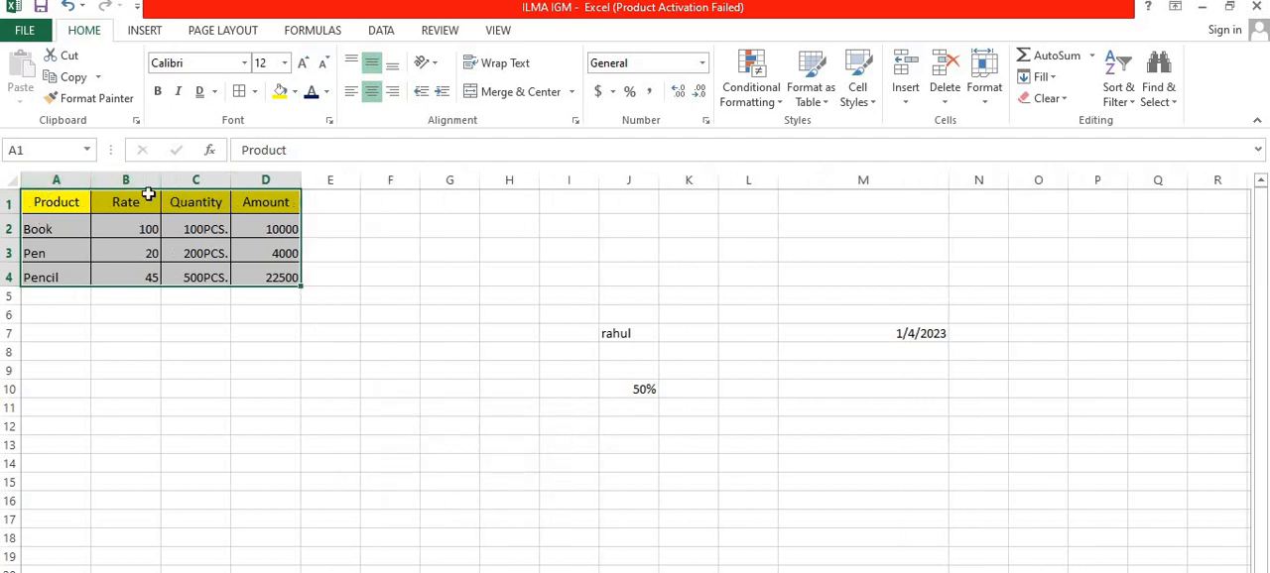
left_click(110, 346)
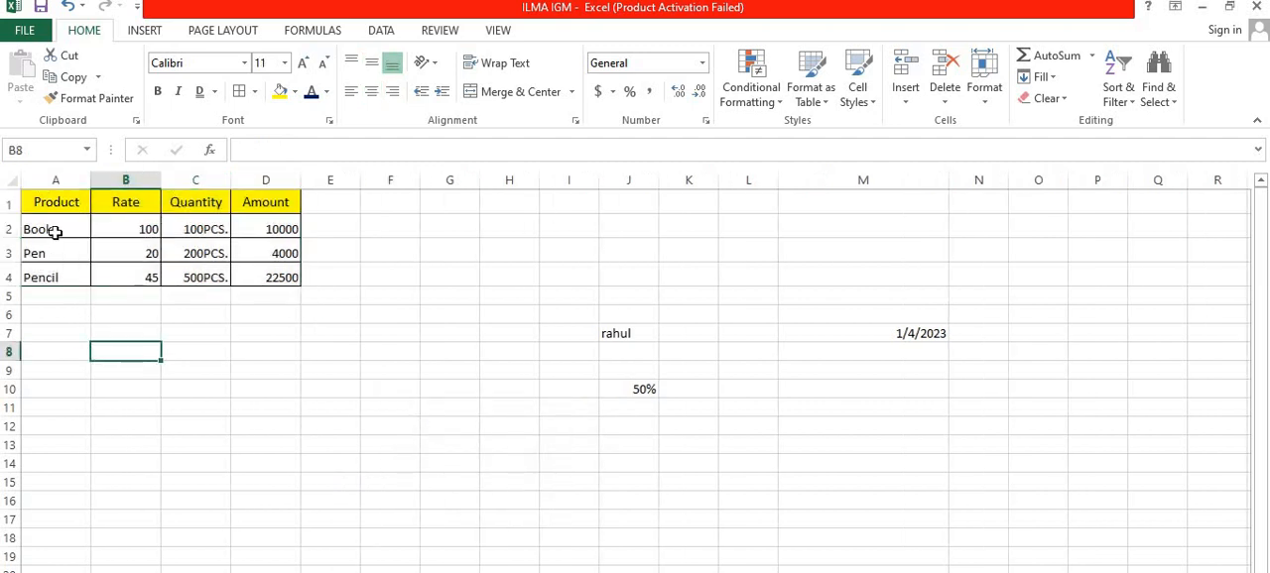
Step: AutoFit the column widths of the product table A1:D4 to their contents
left_click_drag(51, 202, 267, 276)
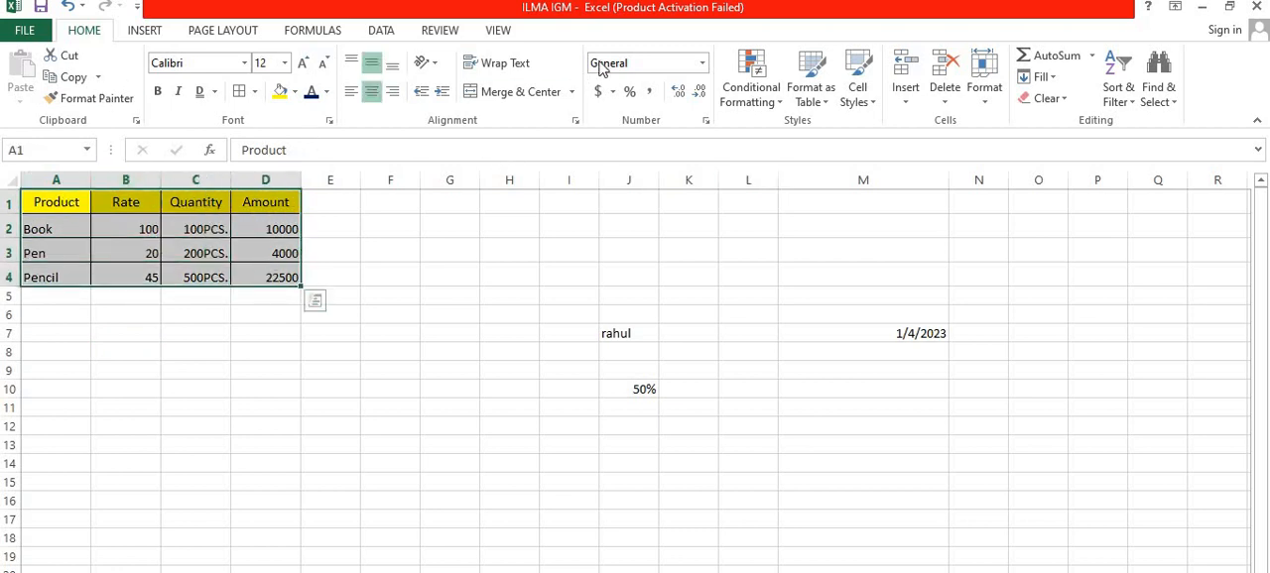
left_click(993, 99)
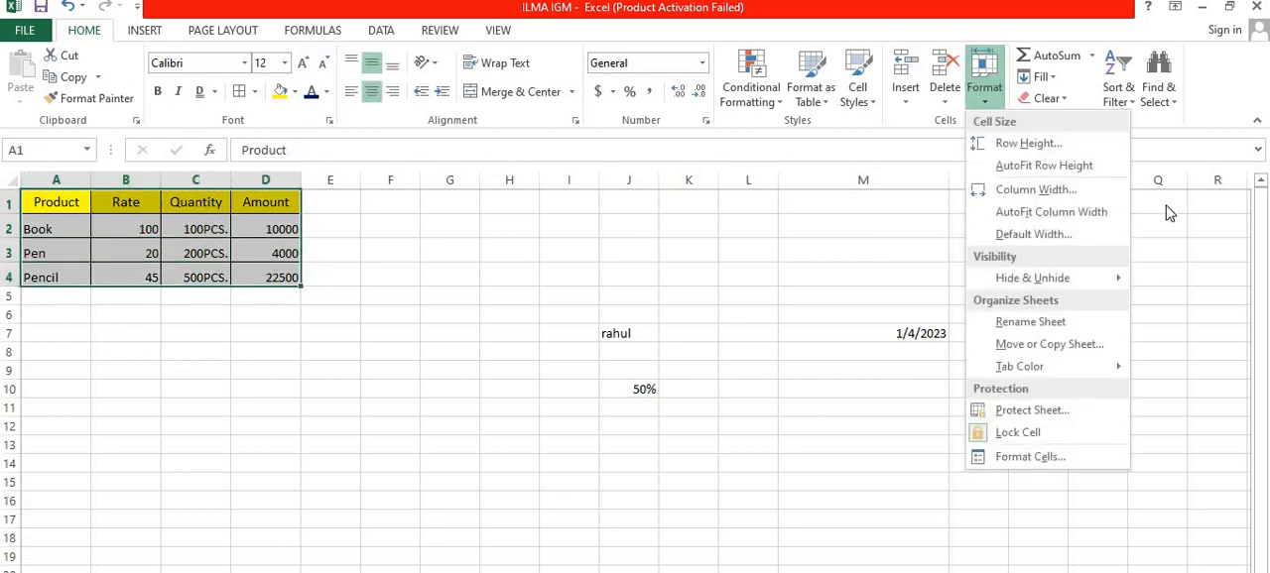
left_click(1090, 216)
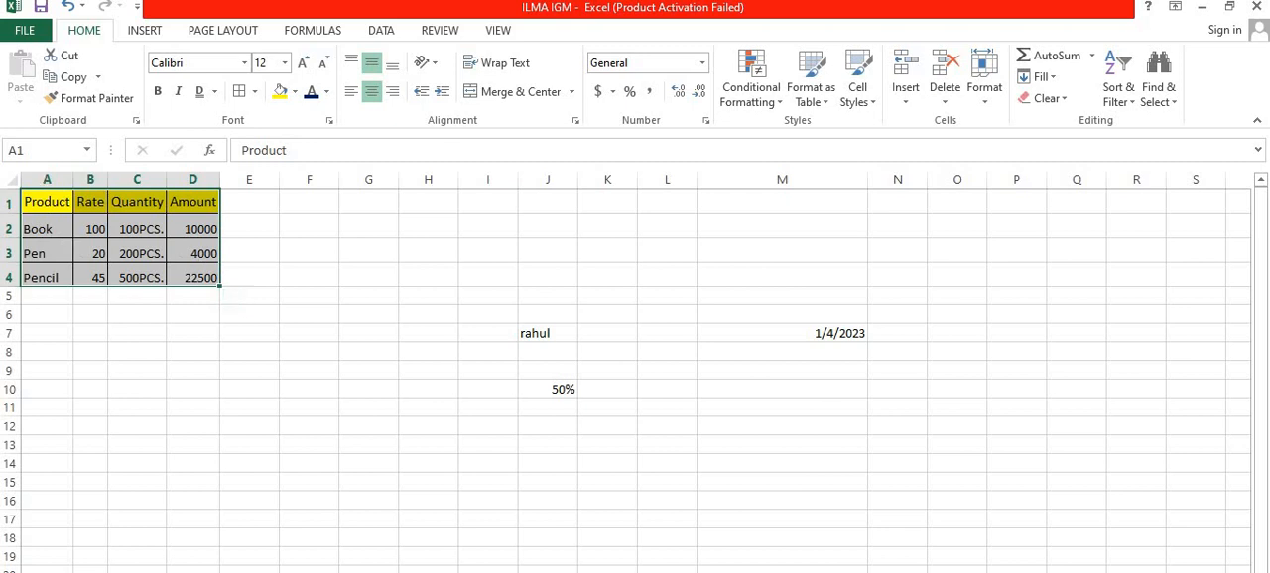
left_click(985, 95)
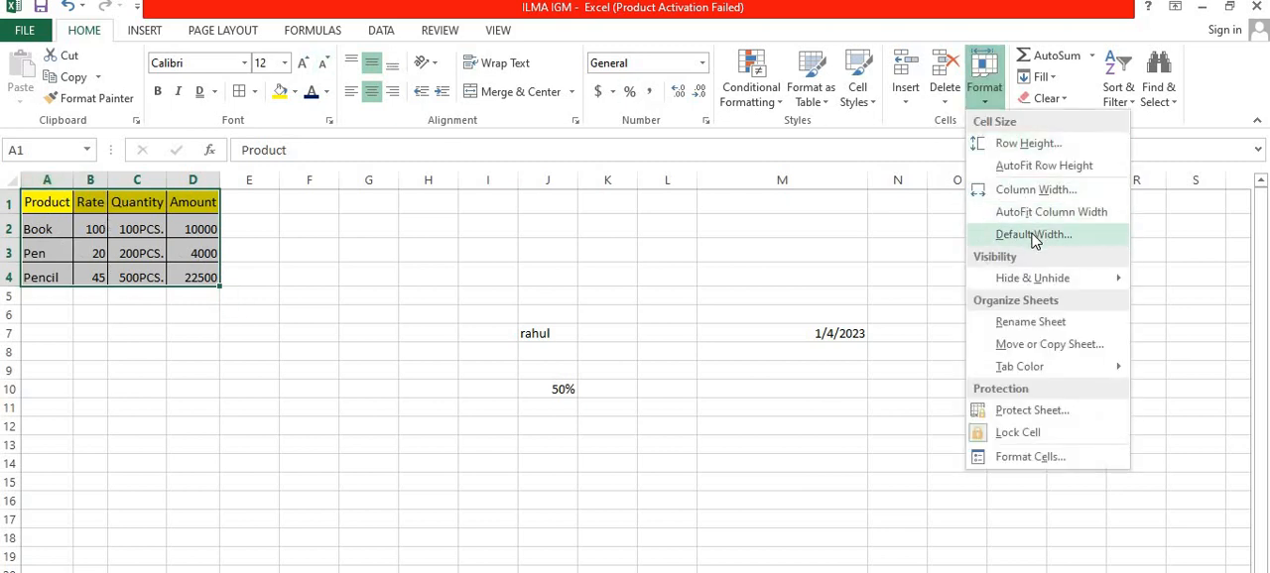
mouse_move(1031, 282)
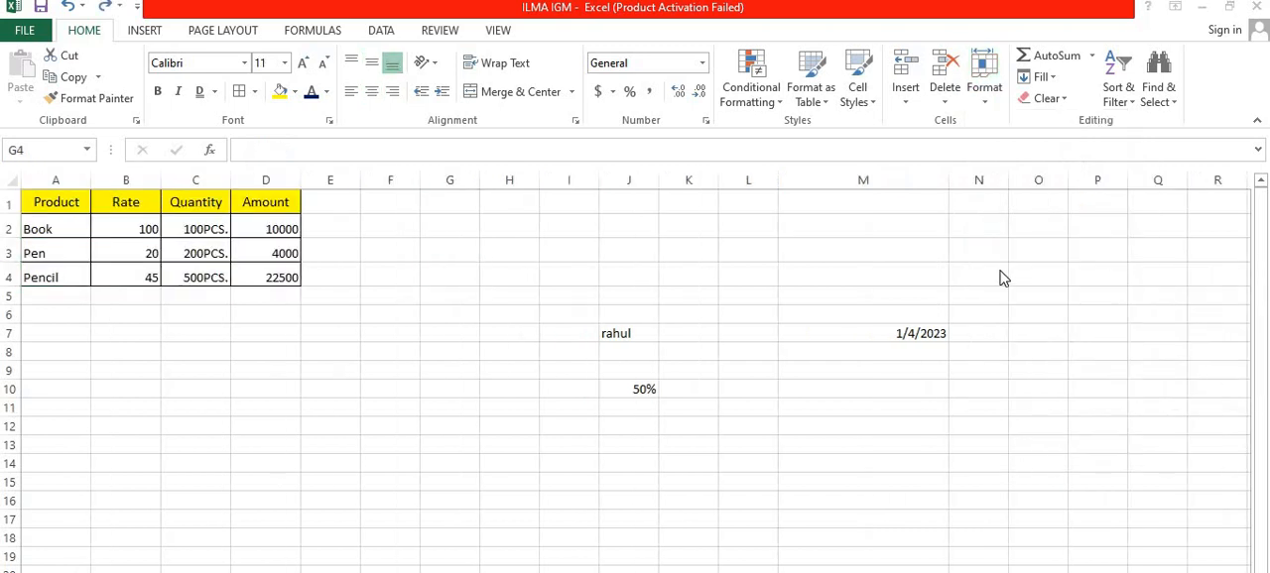
left_click(986, 94)
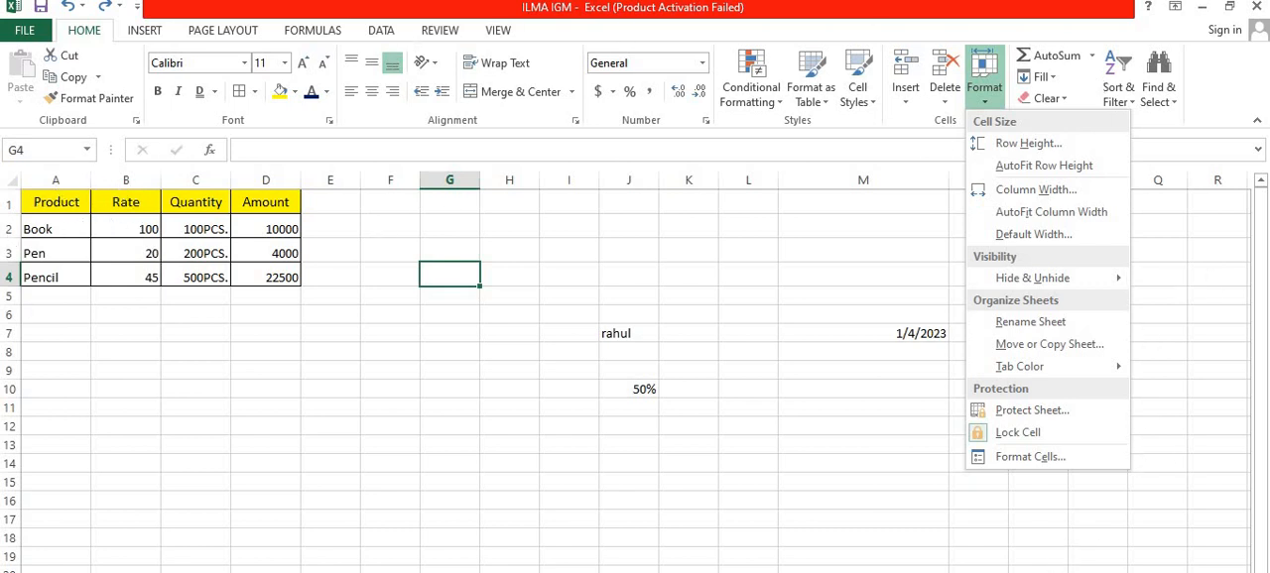
key("Escape")
scroll(635, 376, "right", 1)
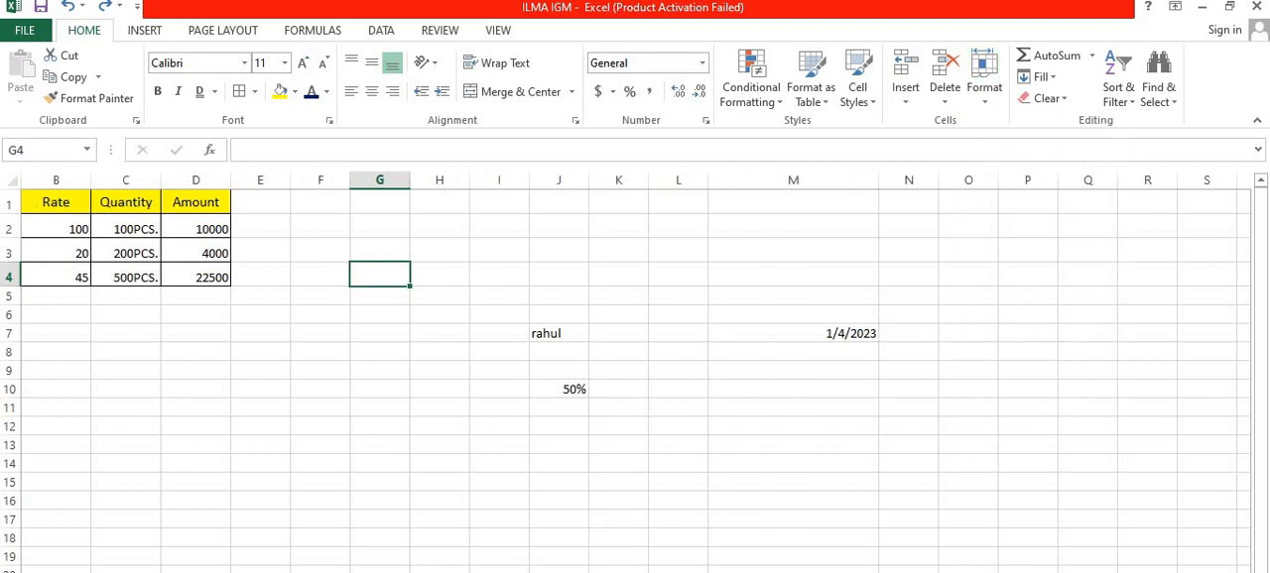
left_click(1208, 232)
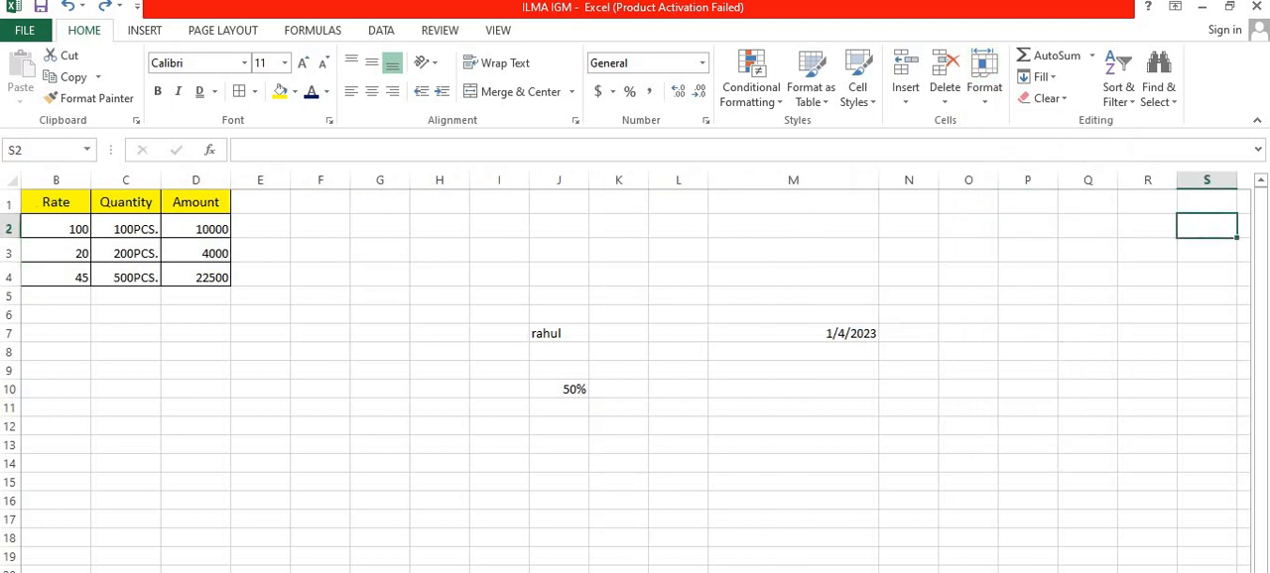
scroll(635, 377, "left", 1)
scroll(635, 377, "right", 1)
scroll(635, 377, "left", 1)
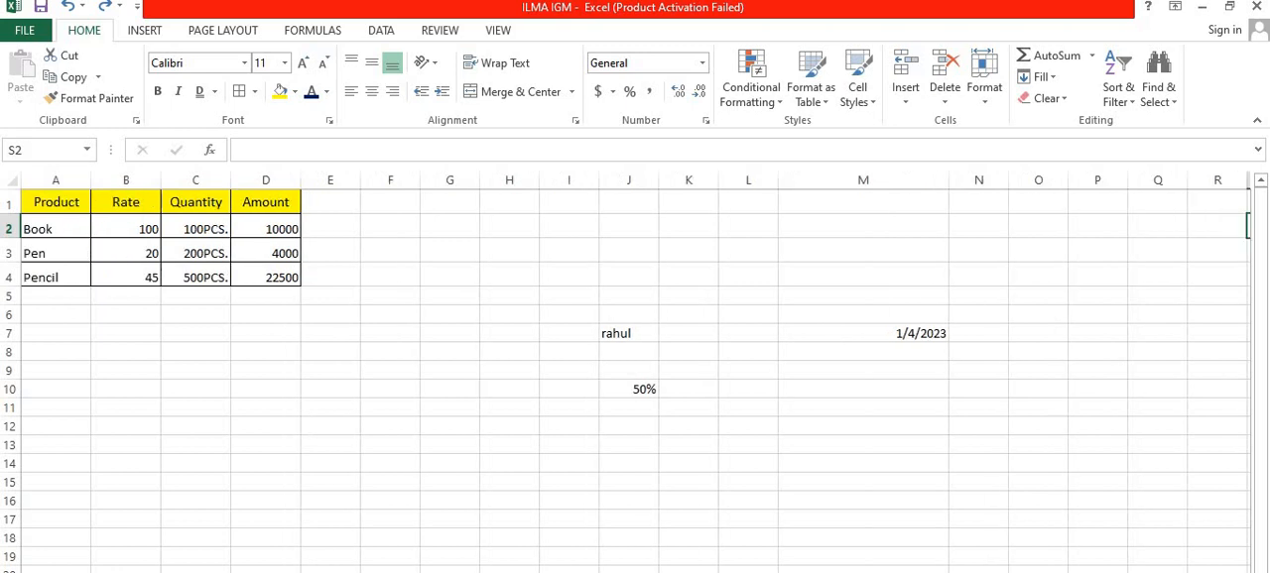
scroll(635, 377, "right", 1)
scroll(635, 377, "left", 1)
scroll(635, 377, "right", 1)
scroll(635, 377, "left", 1)
Step: Hide the Rate column of the product table
left_click_drag(132, 203, 149, 280)
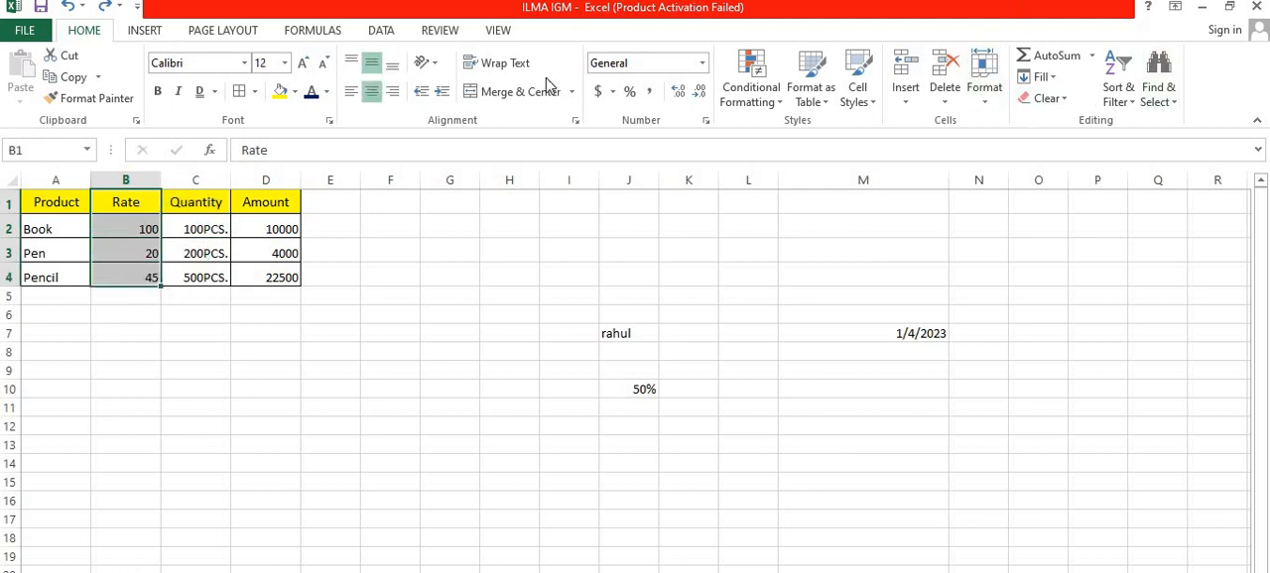
left_click(982, 89)
mouse_move(1002, 280)
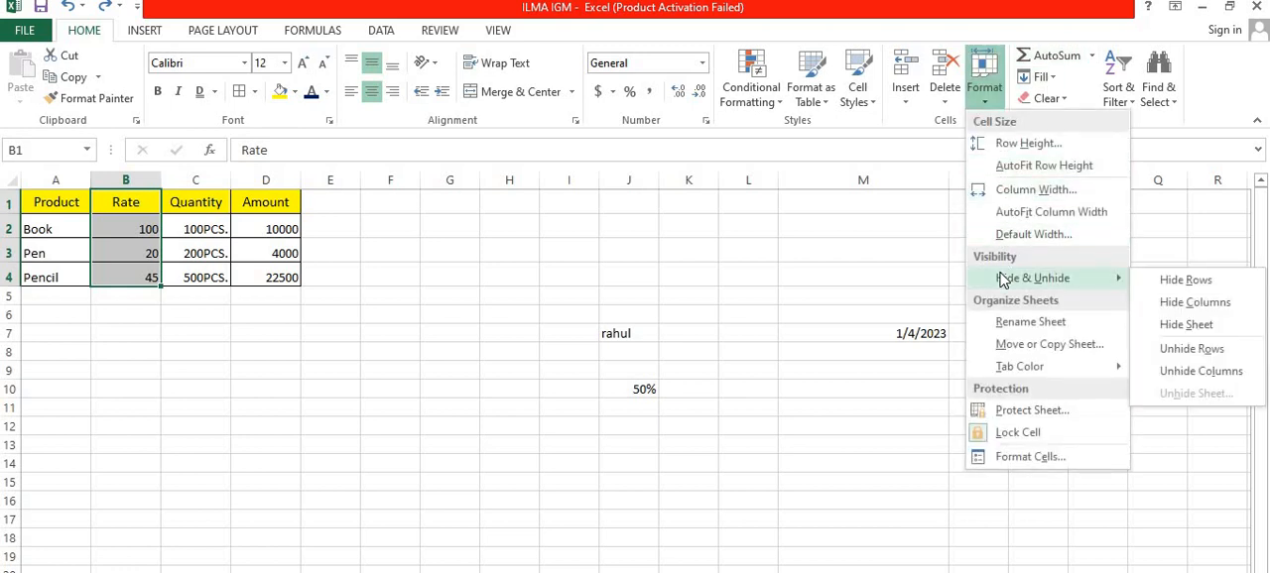
left_click(1227, 310)
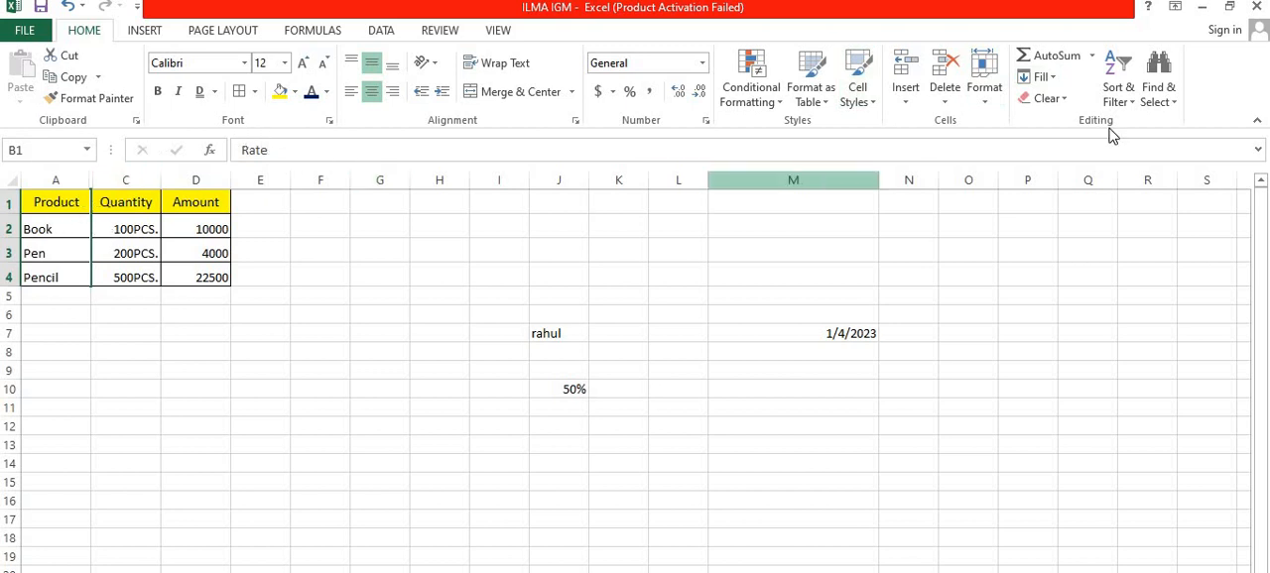
Step: Unhide the Rate column of the product table and select the empty cell F7
left_click(997, 101)
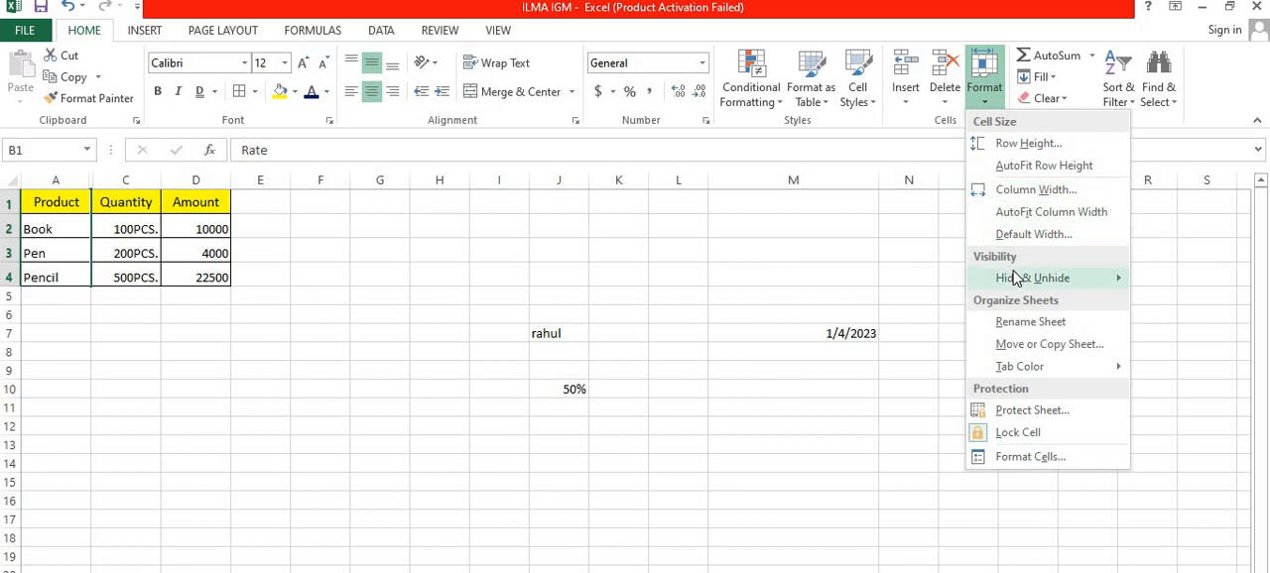
mouse_move(1015, 278)
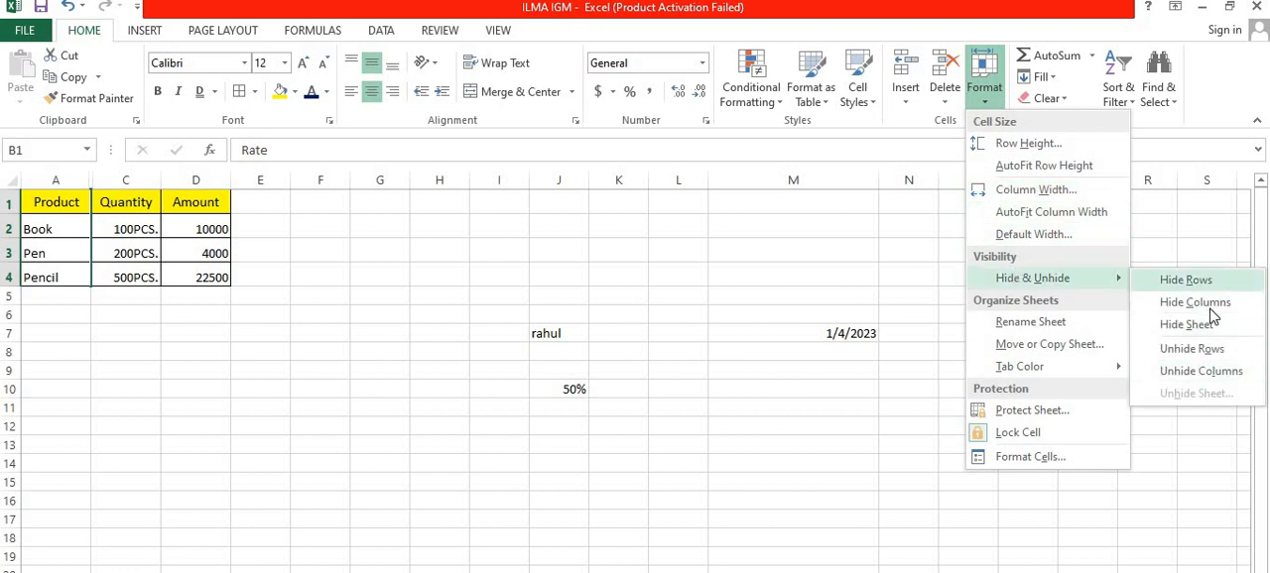
left_click(1207, 373)
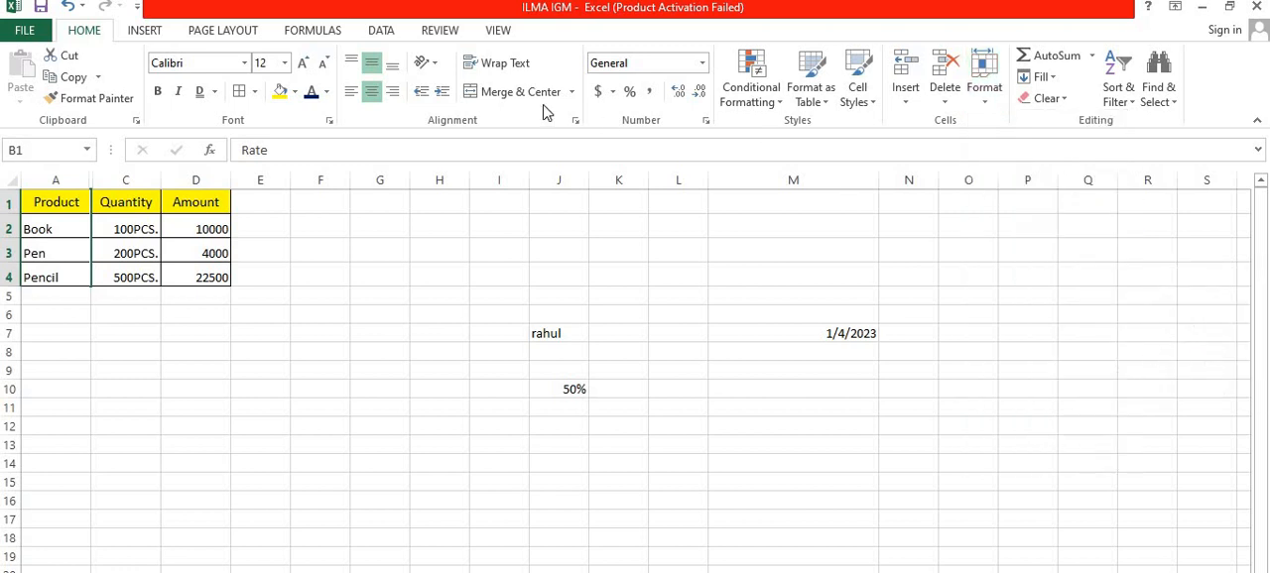
left_click(385, 334)
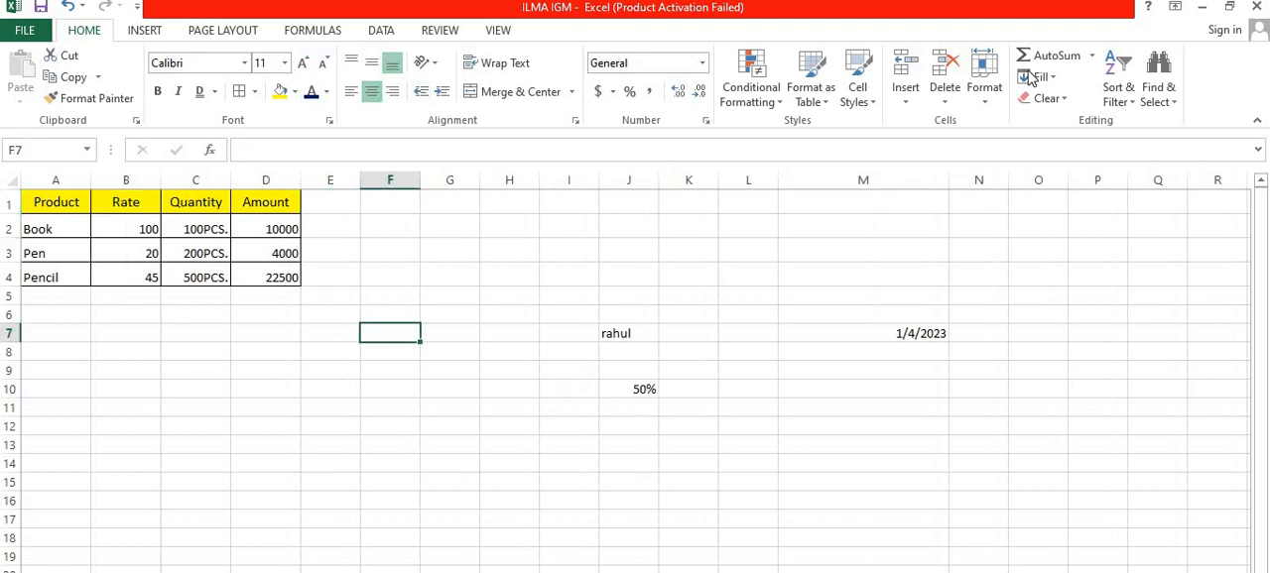
left_click(984, 91)
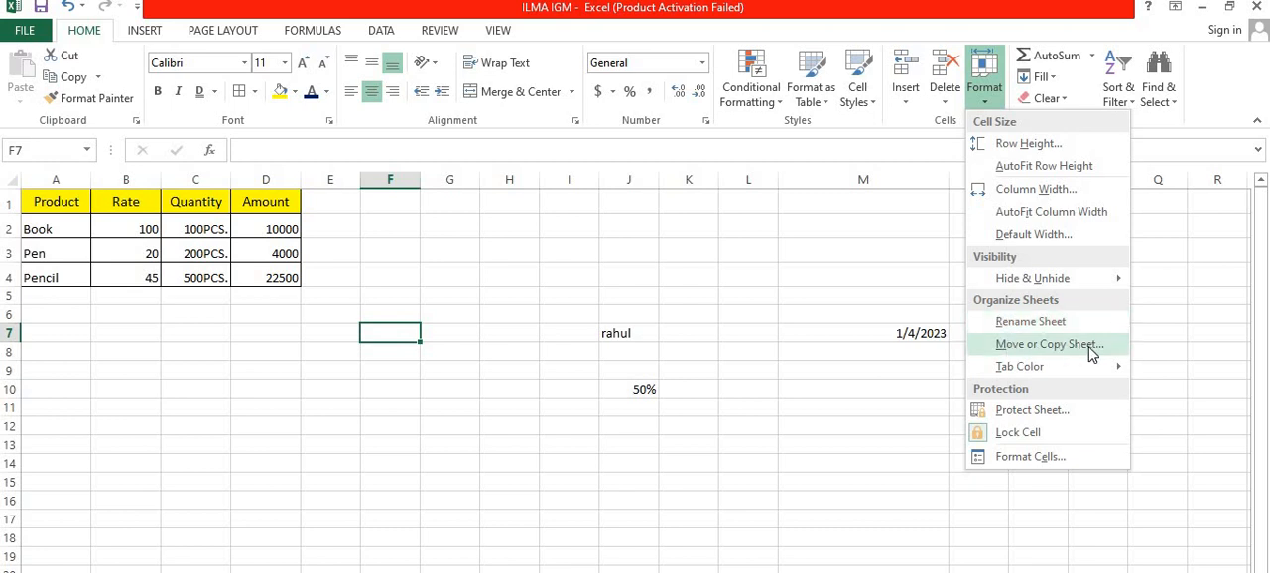
mouse_move(1074, 367)
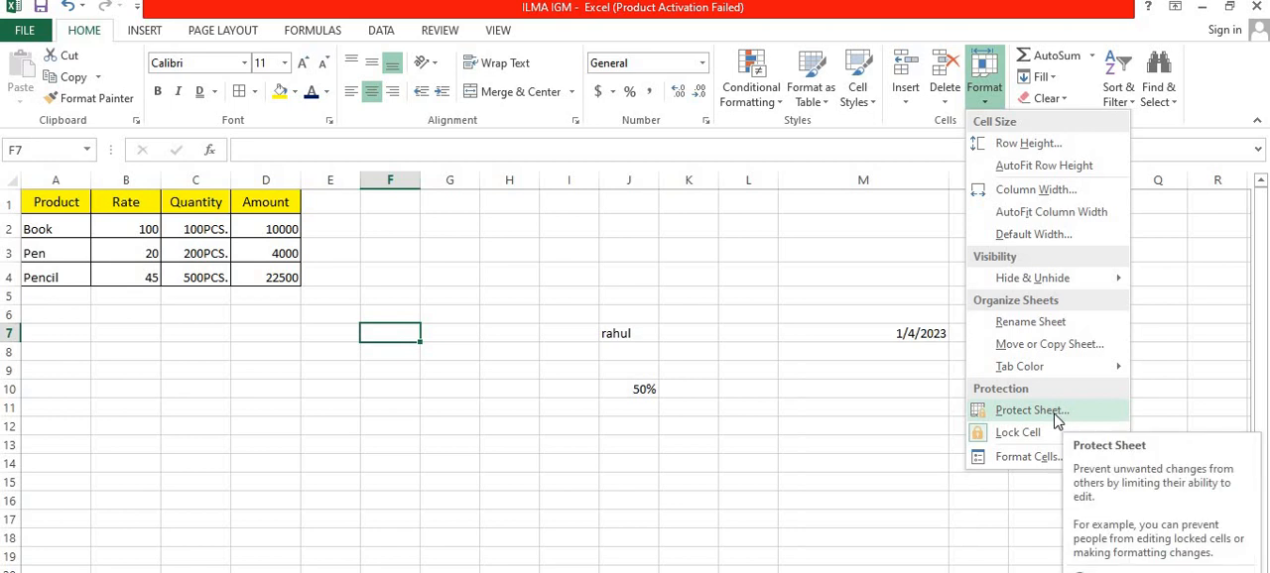
left_click(1032, 411)
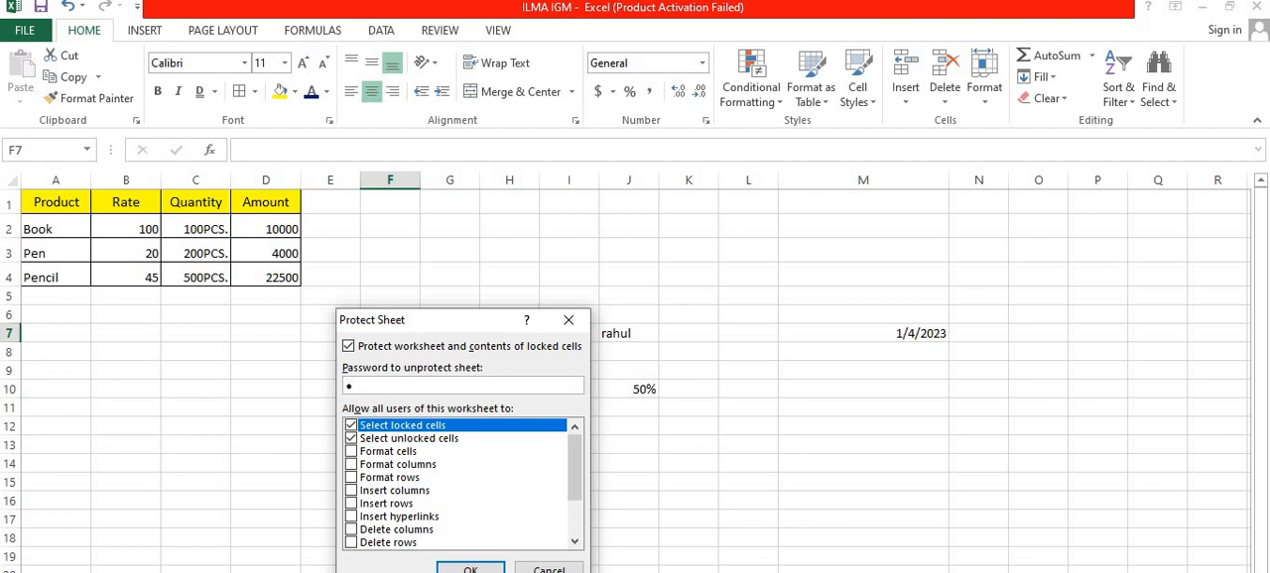
left_click(516, 567)
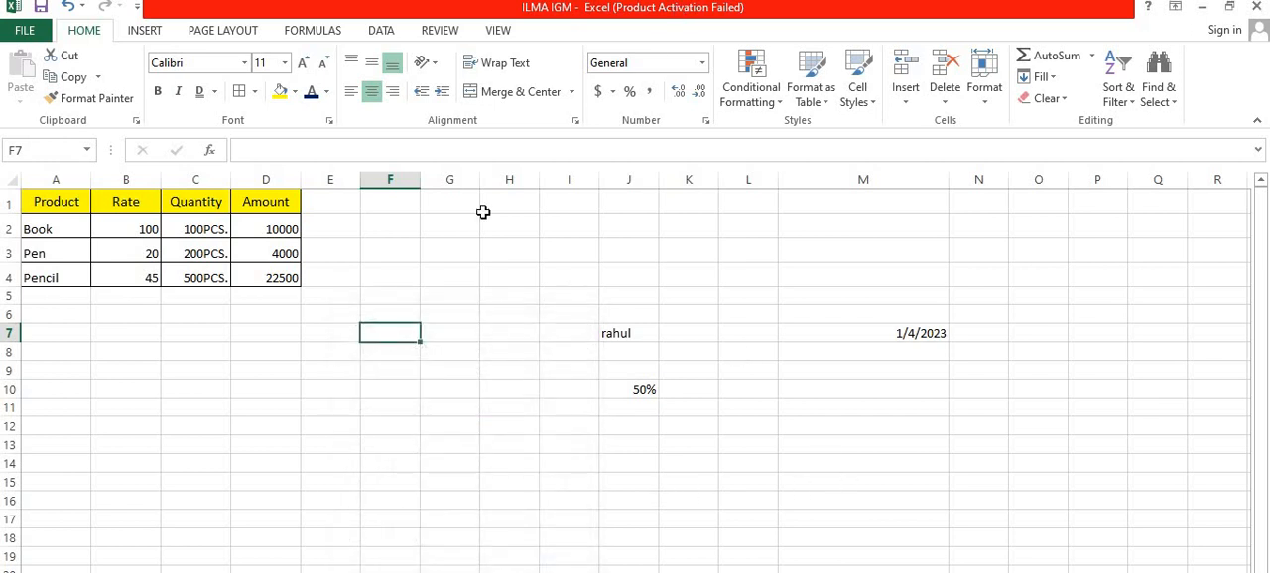
Step: Protect the worksheet by entering and confirming an unprotect password, and try to edit the Quantity header cell
left_click(984, 94)
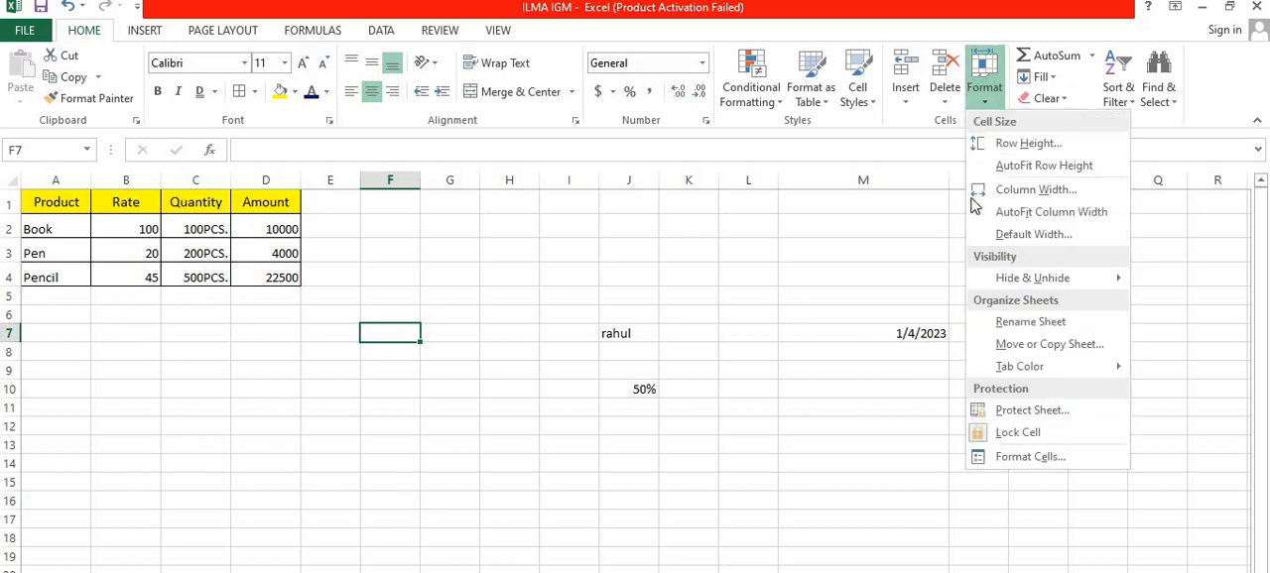
left_click(978, 409)
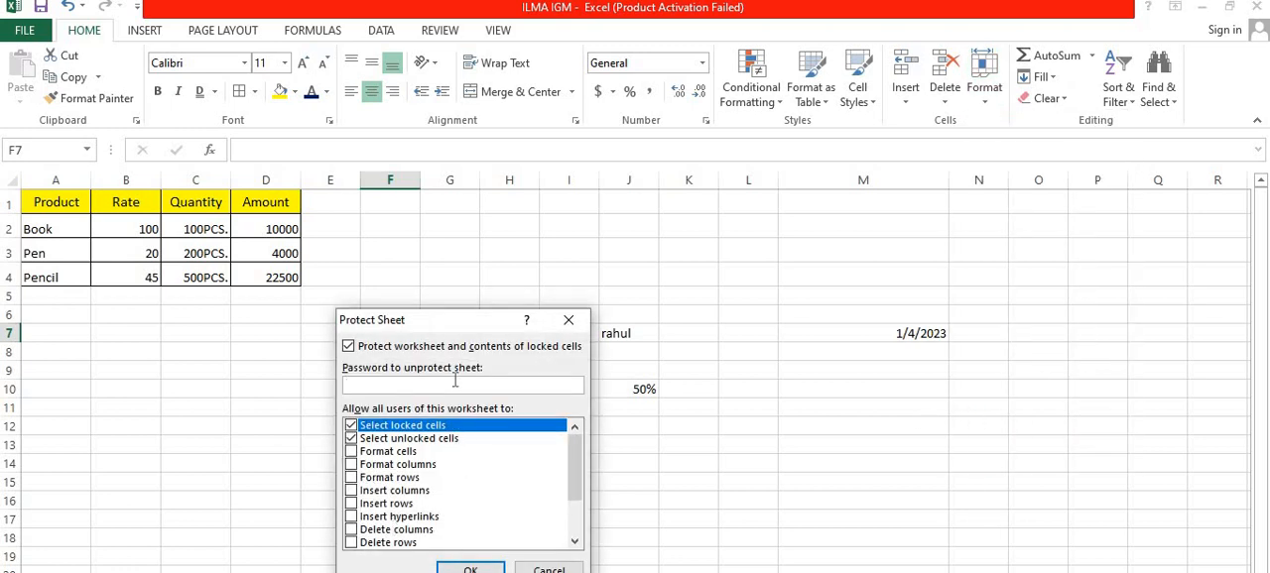
left_click(473, 570)
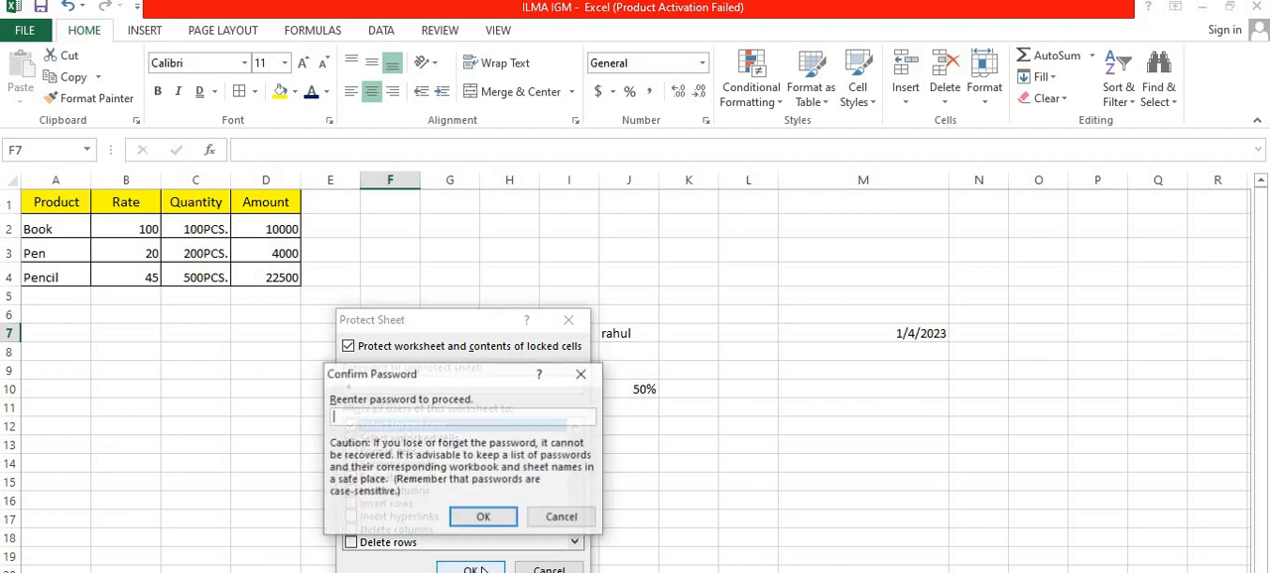
left_click(485, 516)
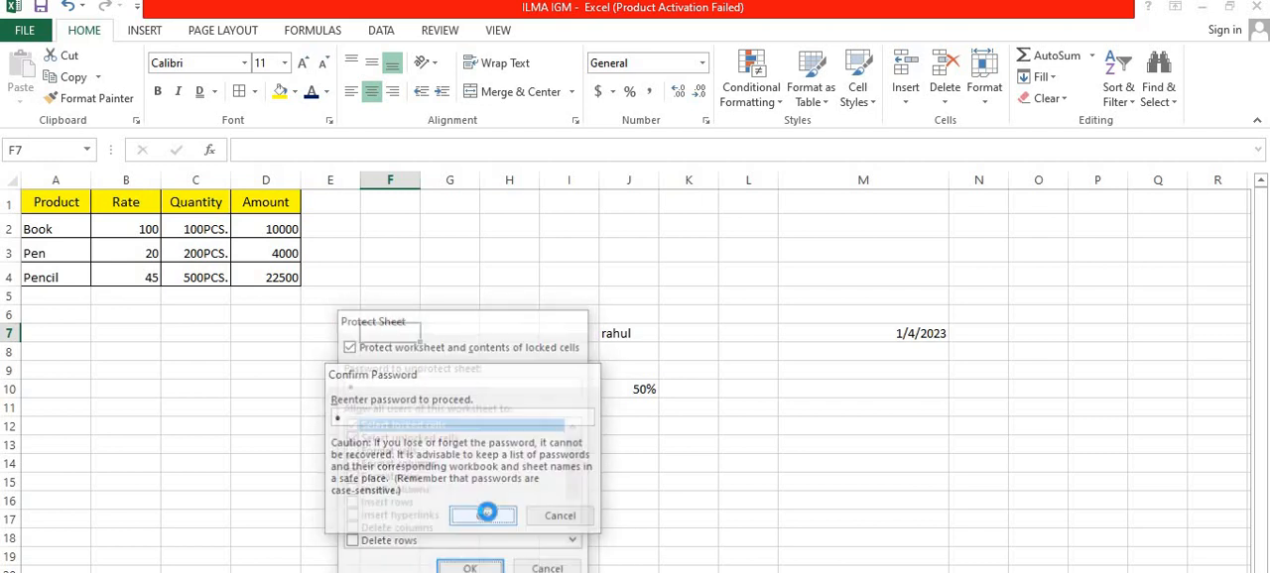
double_click(228, 207)
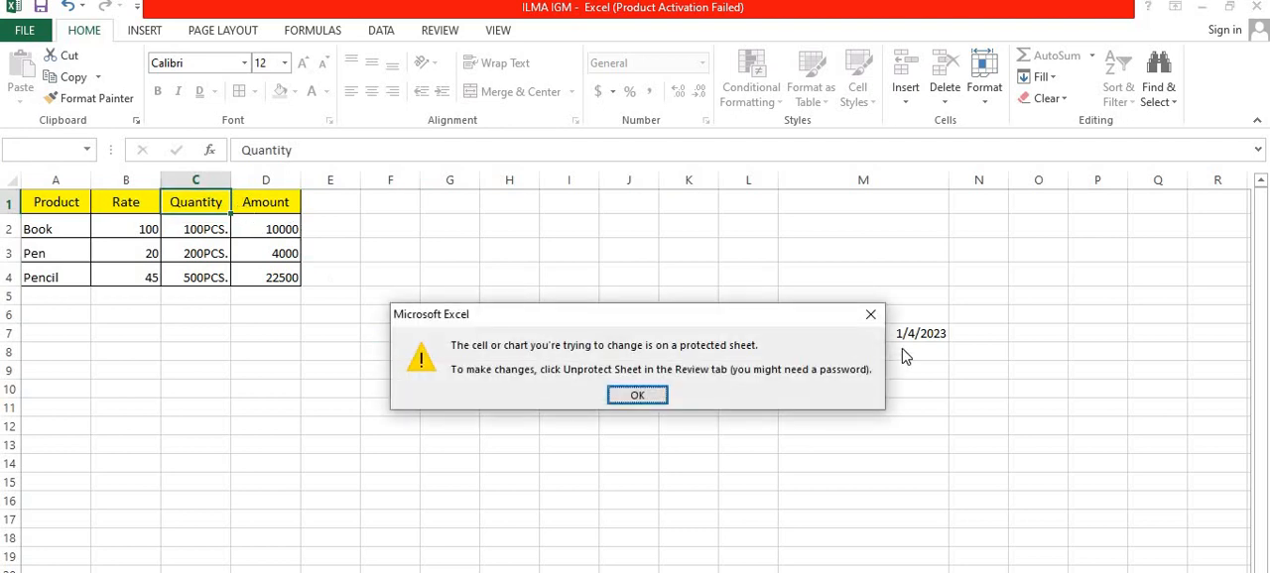
left_click(871, 315)
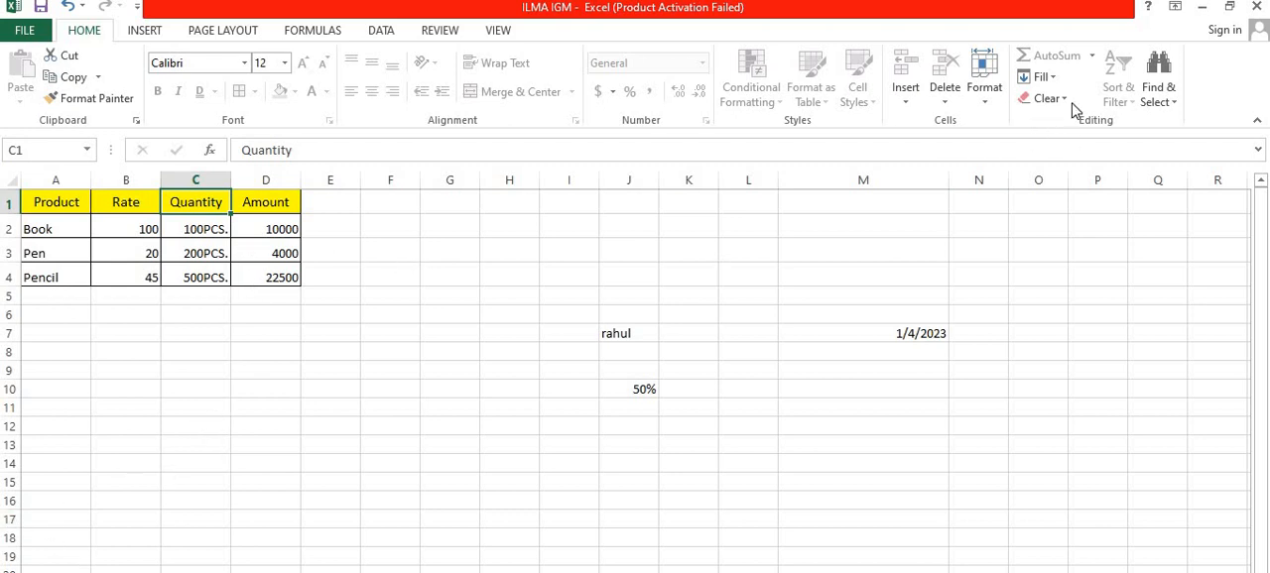
Step: Unprotect the worksheet by entering its password, and select the Book row's Amount cell
left_click(987, 104)
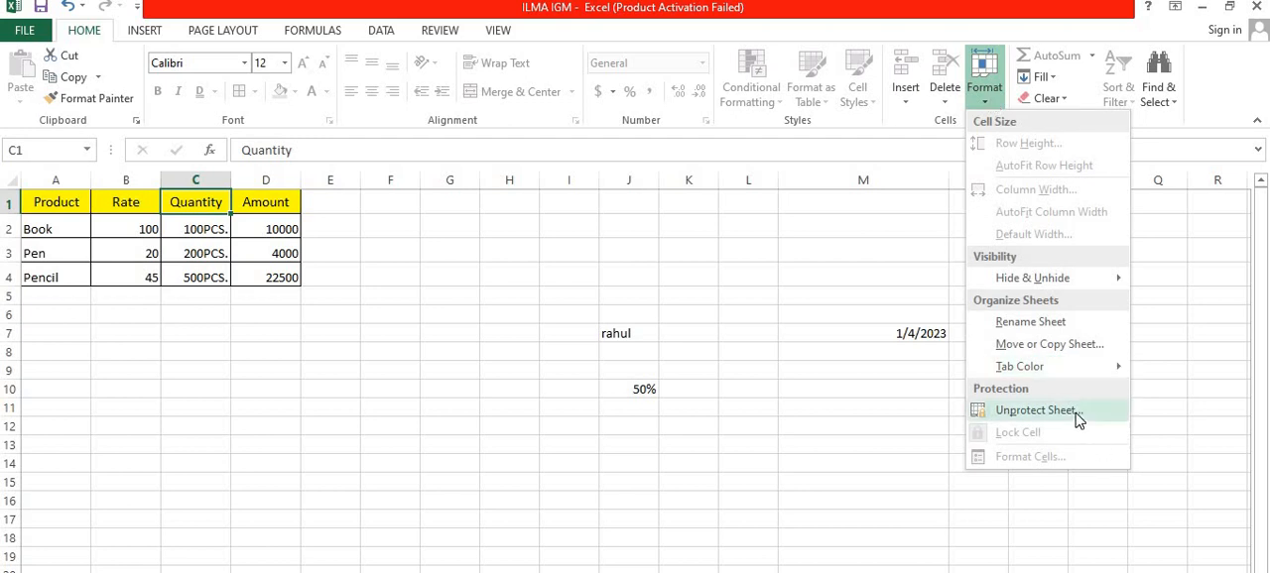
left_click(1079, 420)
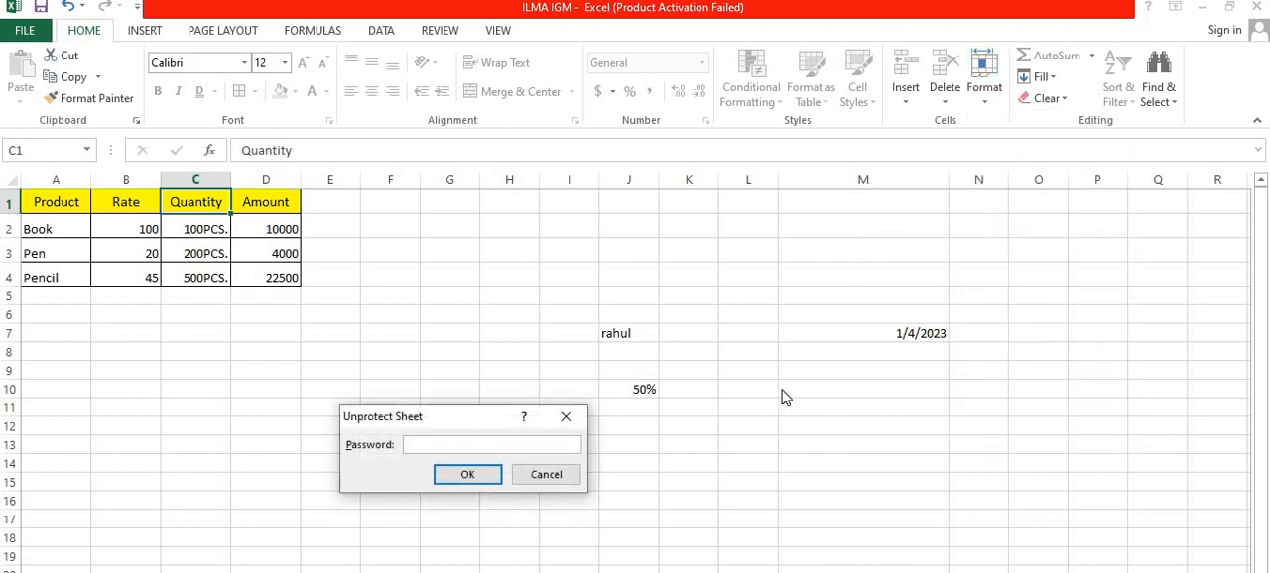
type("1")
left_click(483, 471)
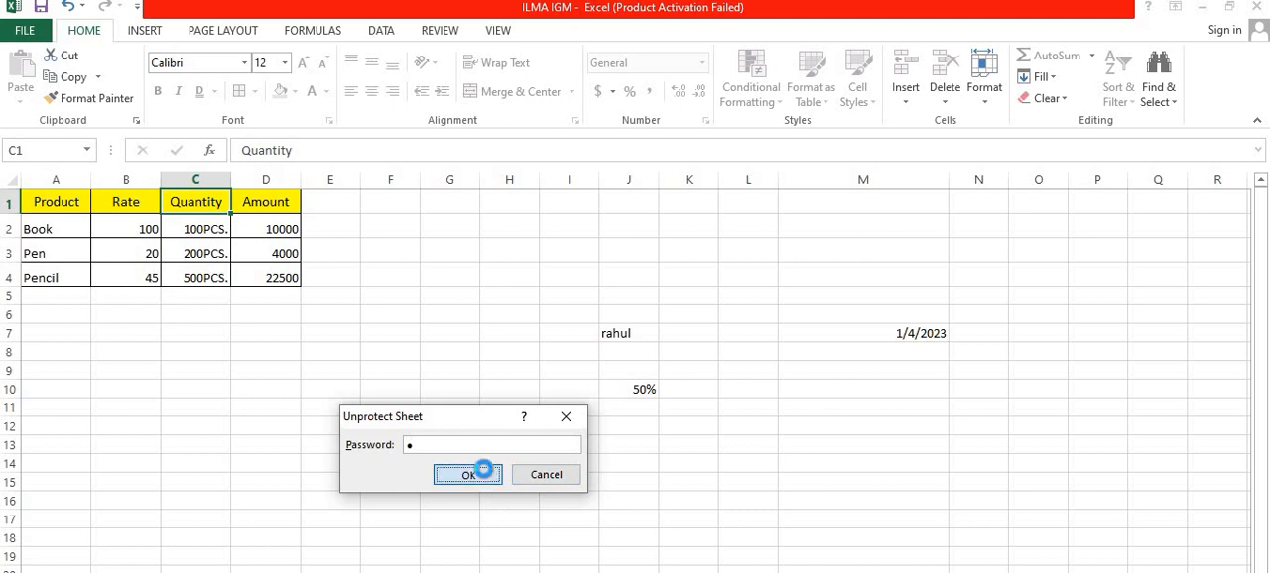
left_click(266, 227)
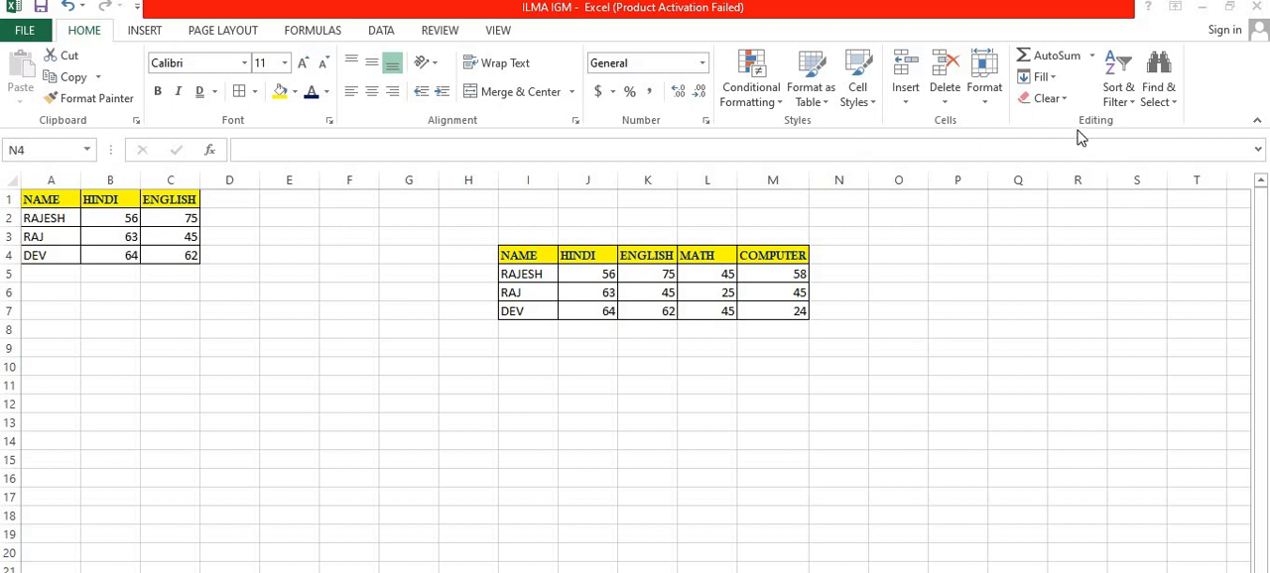
Step: Sum the first student's four subject marks, J5:M5, in cell N5 with AutoSum
left_click(1094, 57)
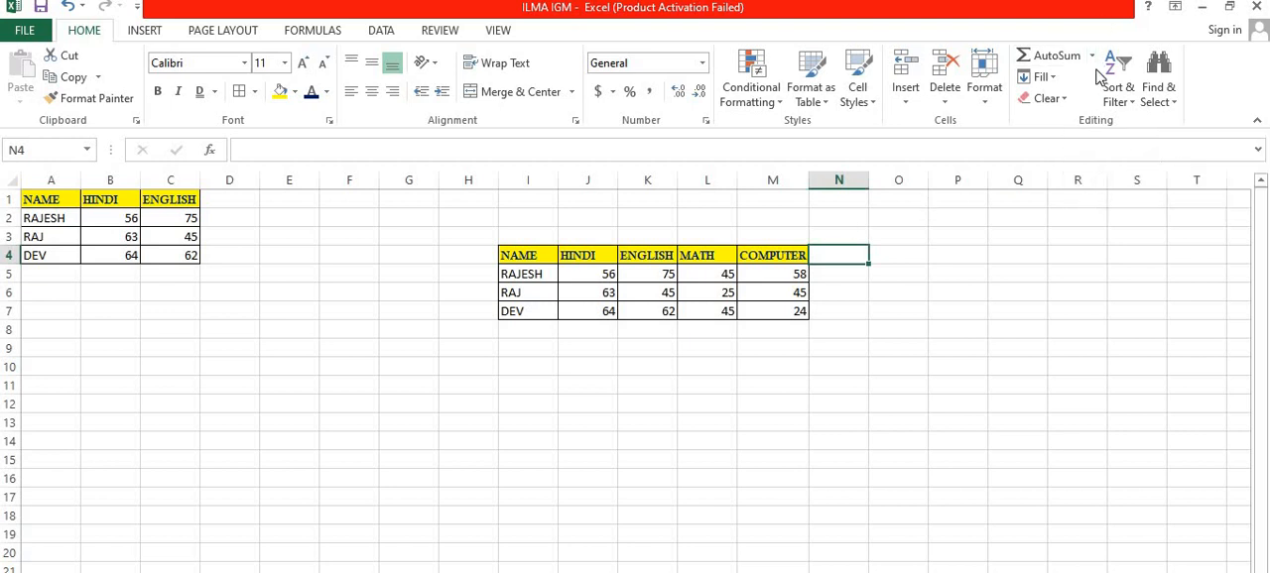
left_click(826, 272)
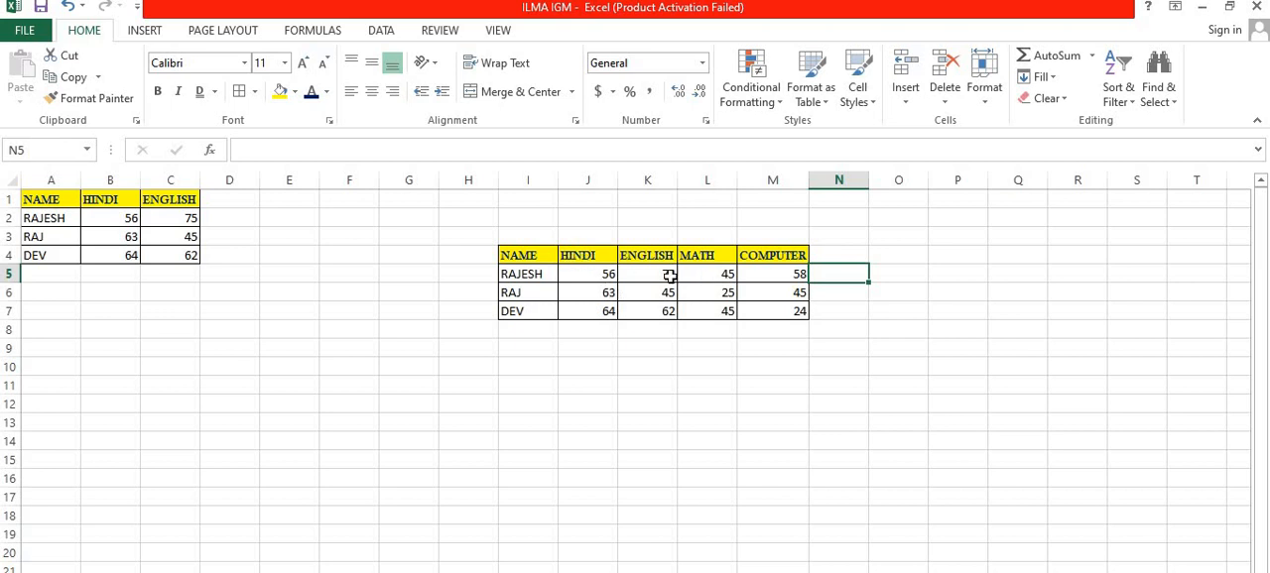
left_click(1091, 55)
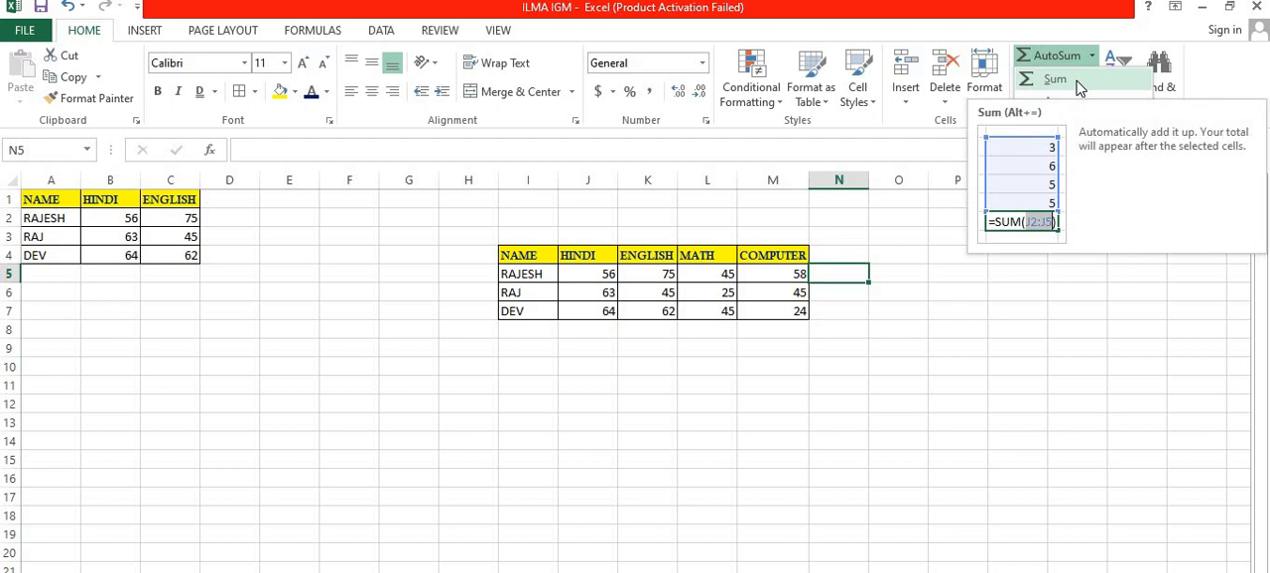
left_click(1079, 88)
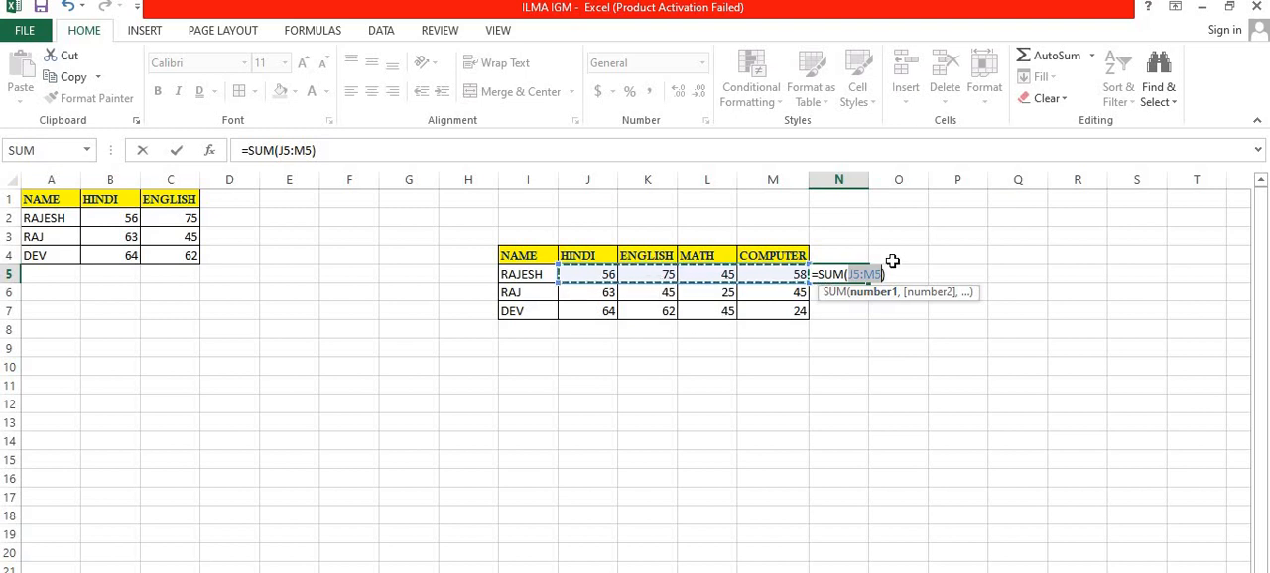
key("Return")
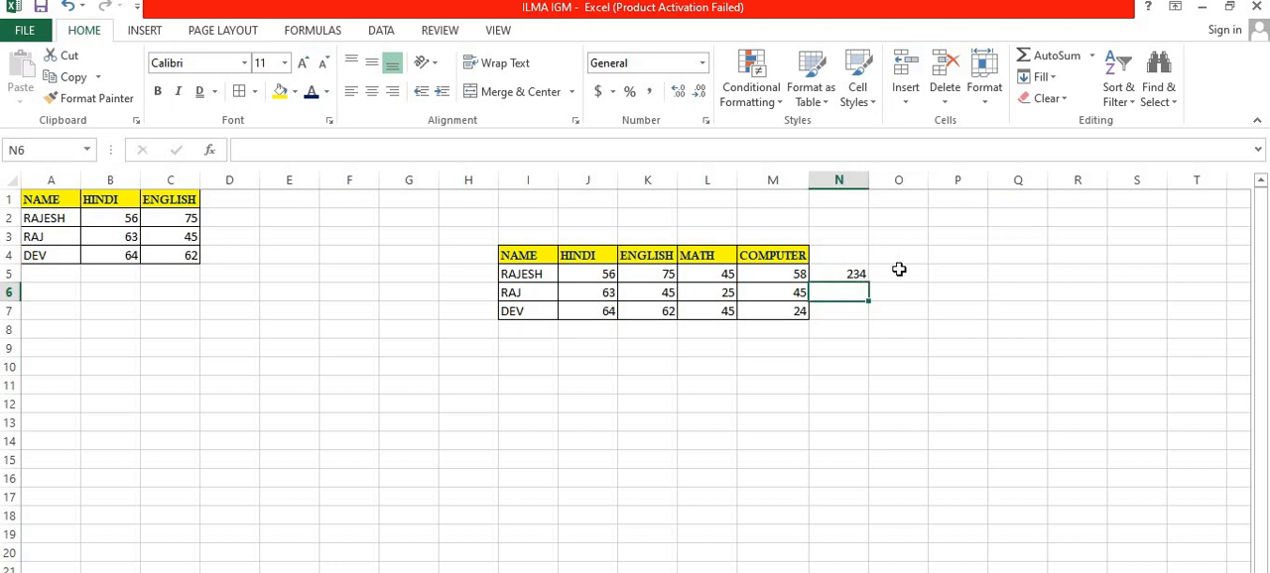
Step: Clear the sum from N5 and calculate the average of the marks in J5:M5 there with AutoSum's Average
left_click(855, 272)
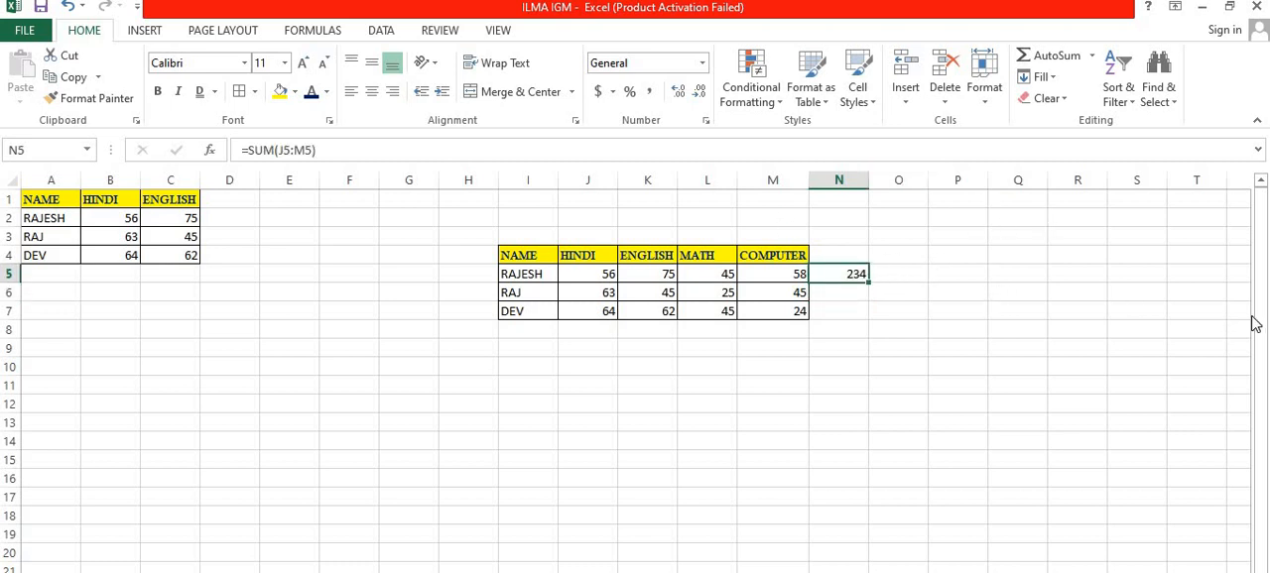
key("Delete")
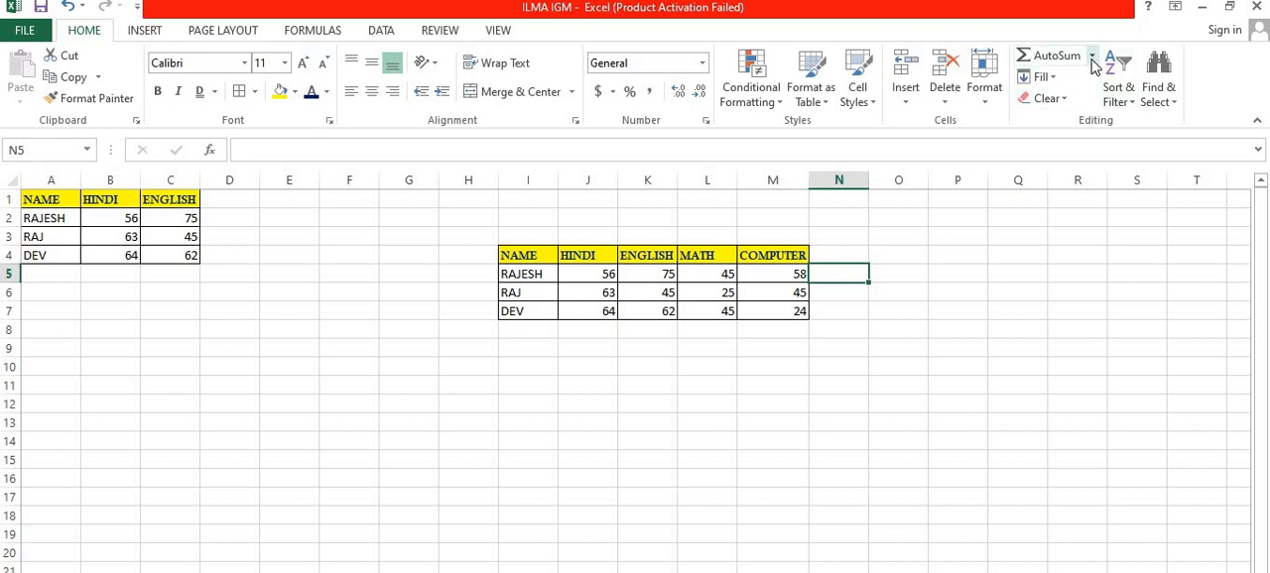
left_click(1091, 56)
left_click(1091, 102)
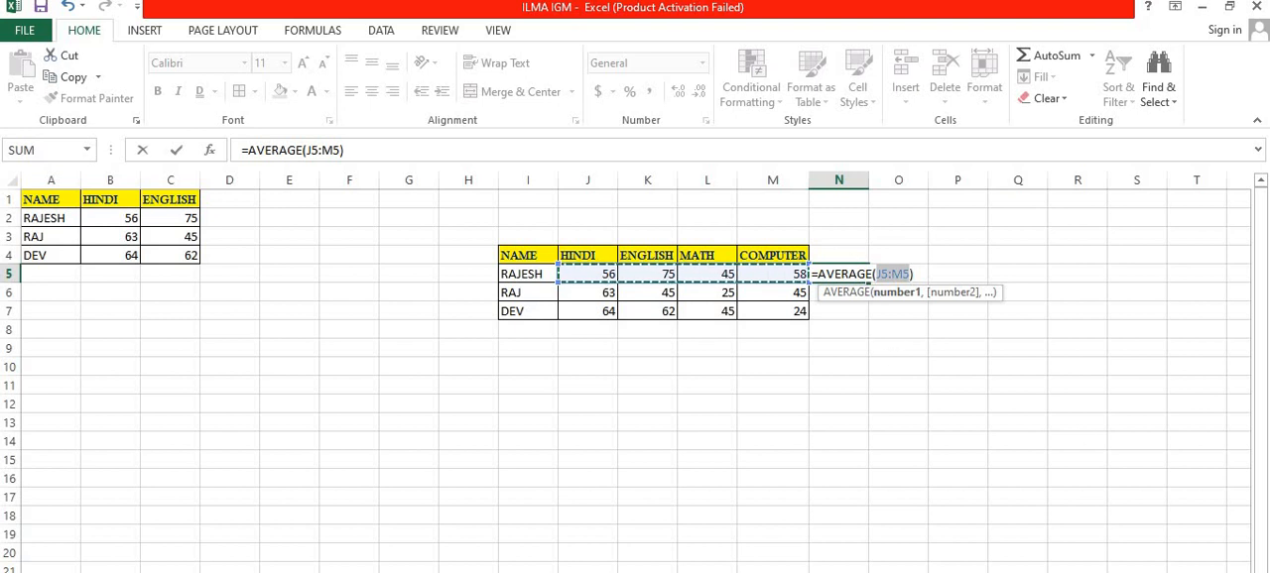
key("Return")
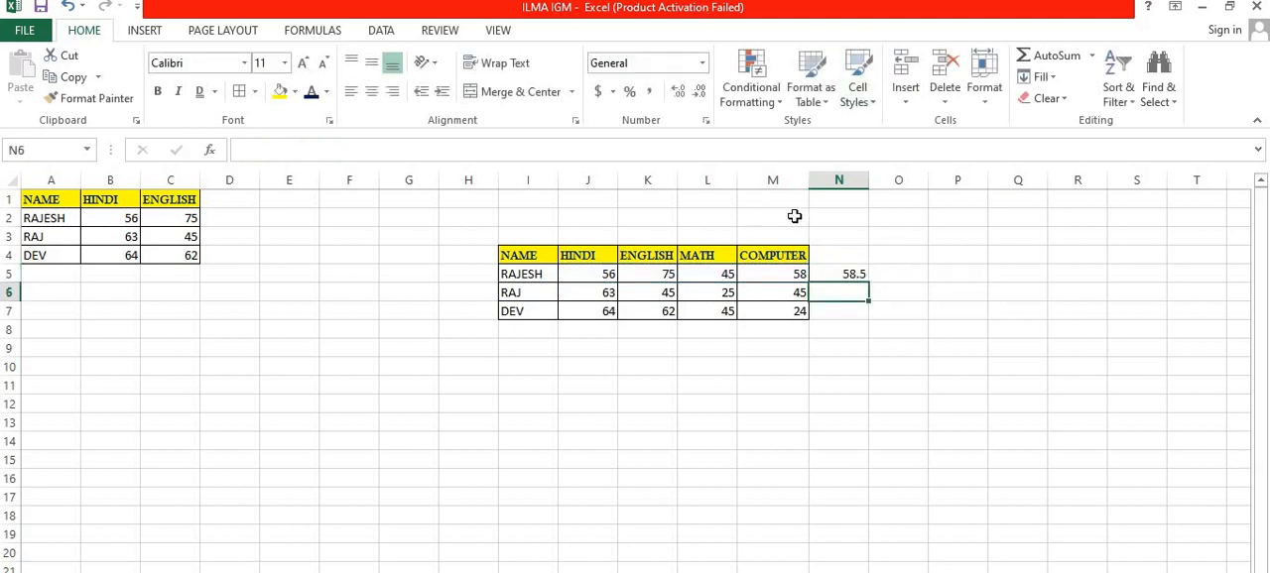
Step: Clear the average from N5 and count the numbers in J5:M5 there with AutoSum's Count Numbers
left_click(863, 276)
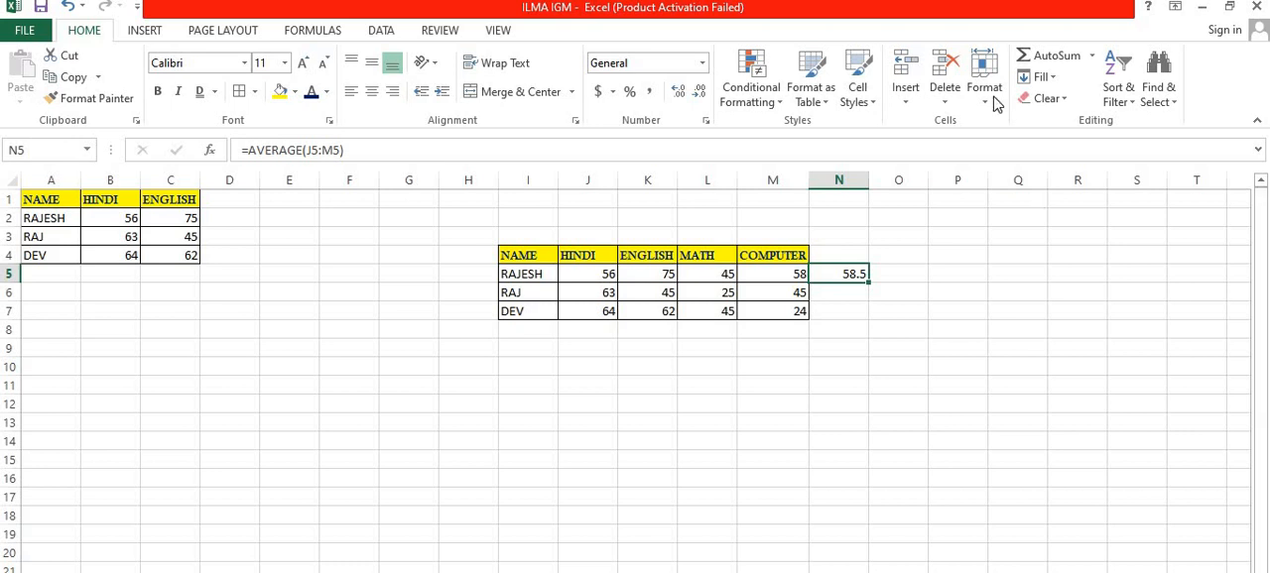
left_click(1090, 56)
left_click(950, 209)
key("Delete")
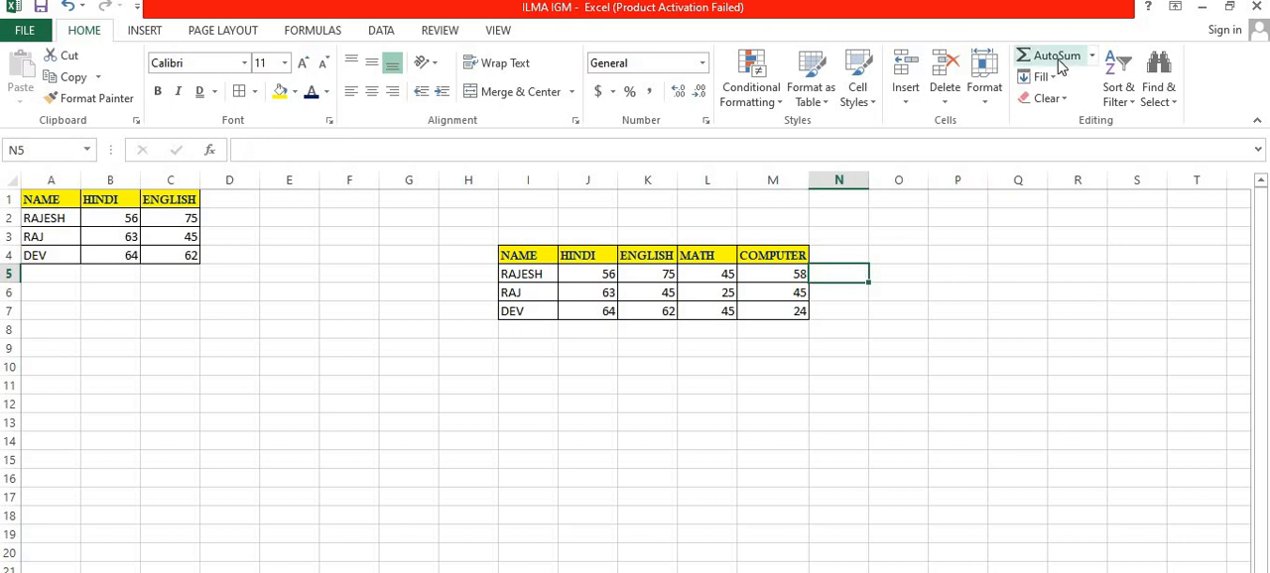
left_click(1091, 58)
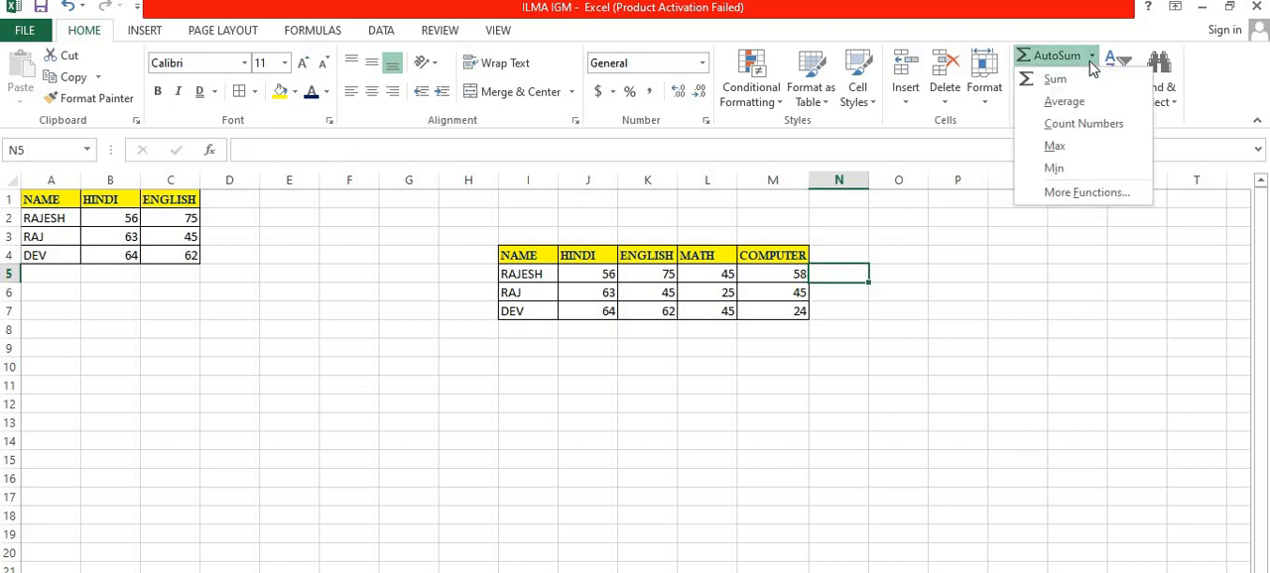
left_click(1083, 124)
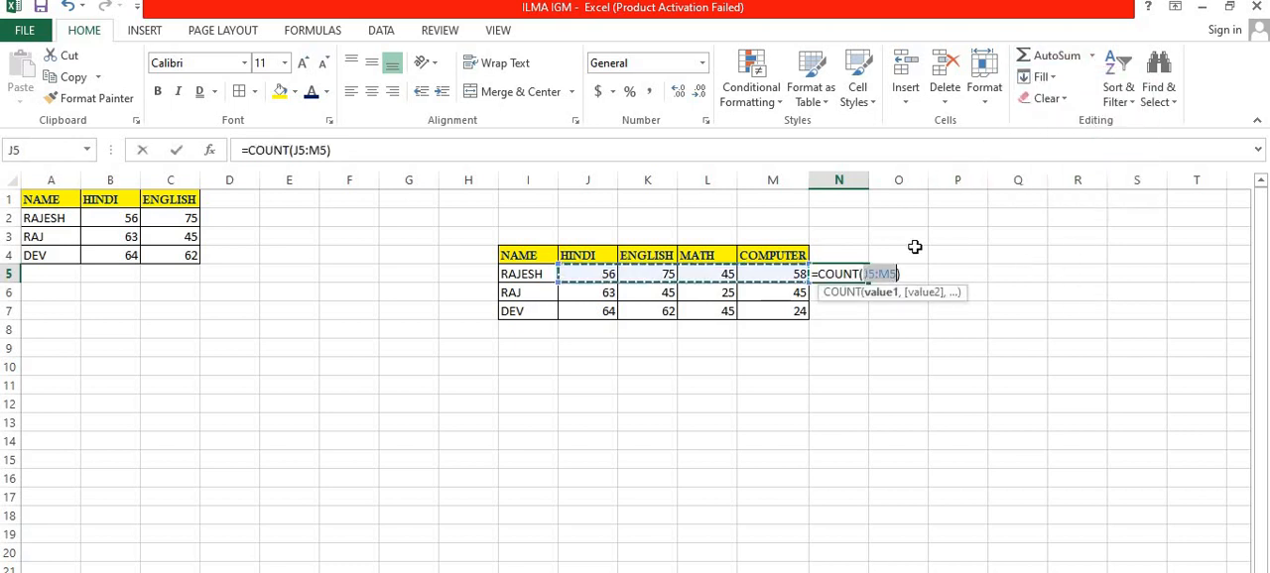
key("ctrl+Return")
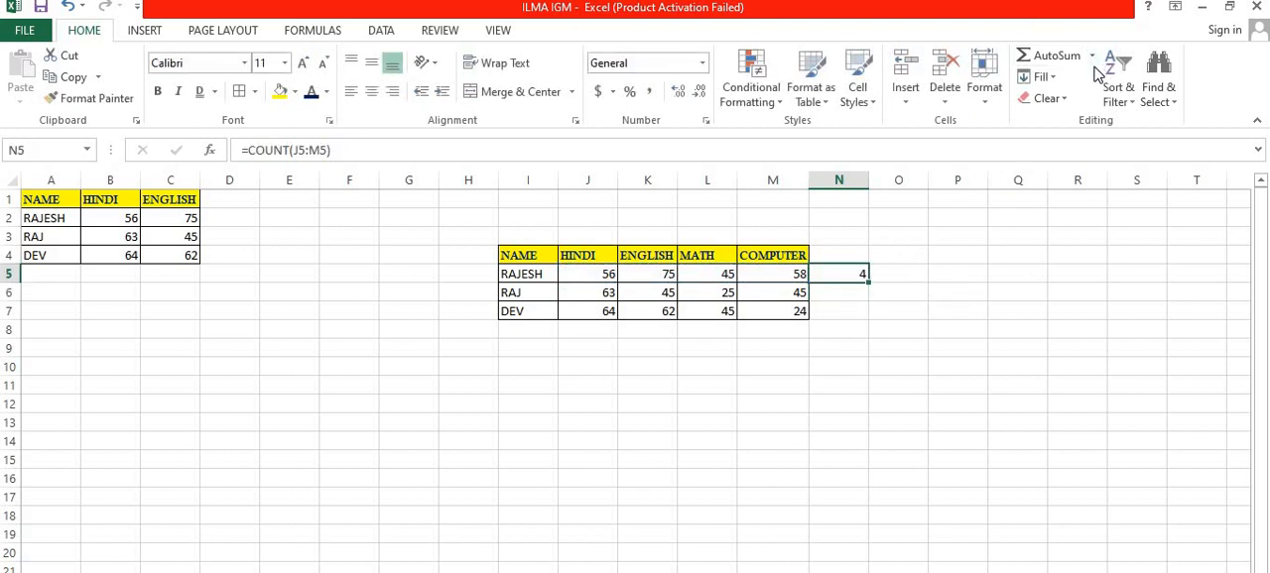
Step: Clear the count from N5 and find the highest mark in J5:M5 there with AutoSum's Max
key("Delete")
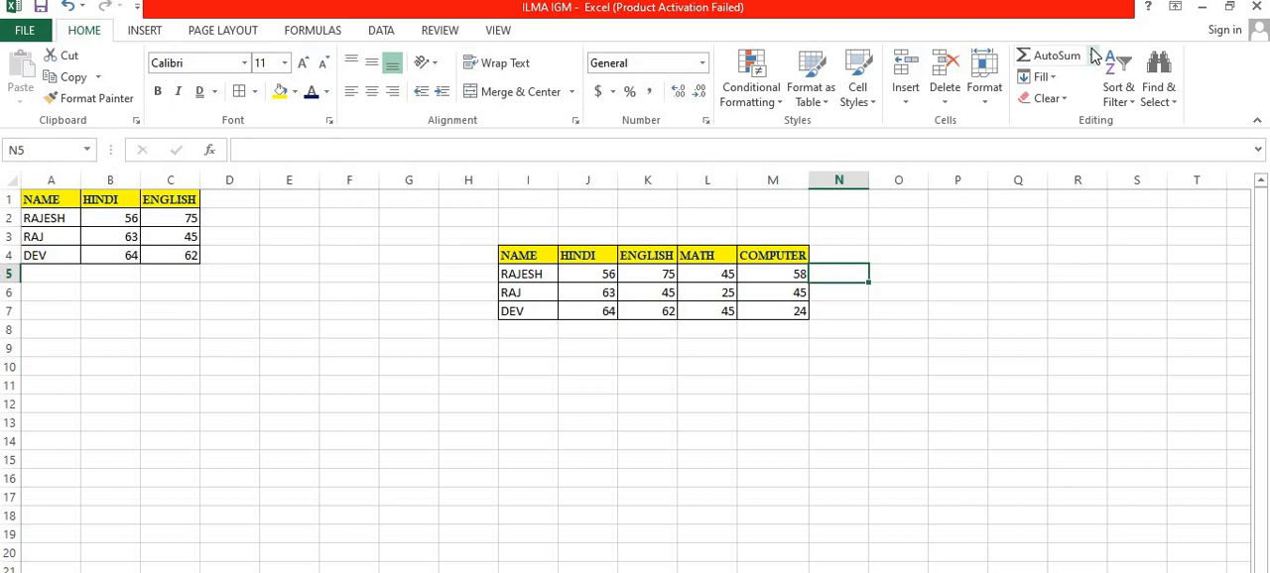
left_click(1091, 56)
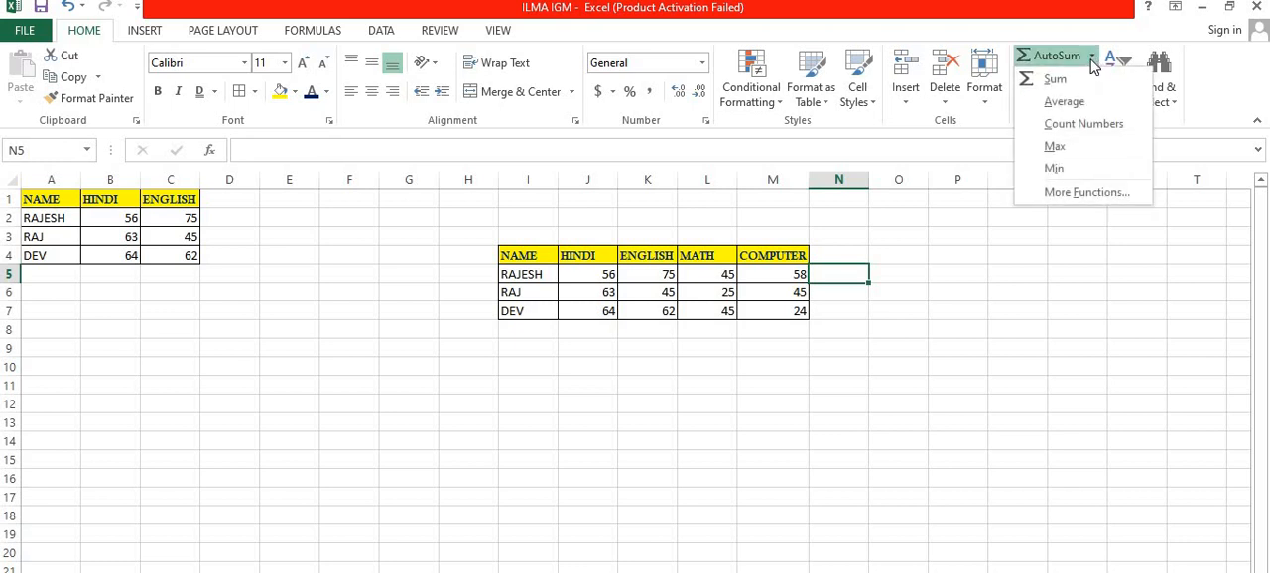
left_click(1086, 142)
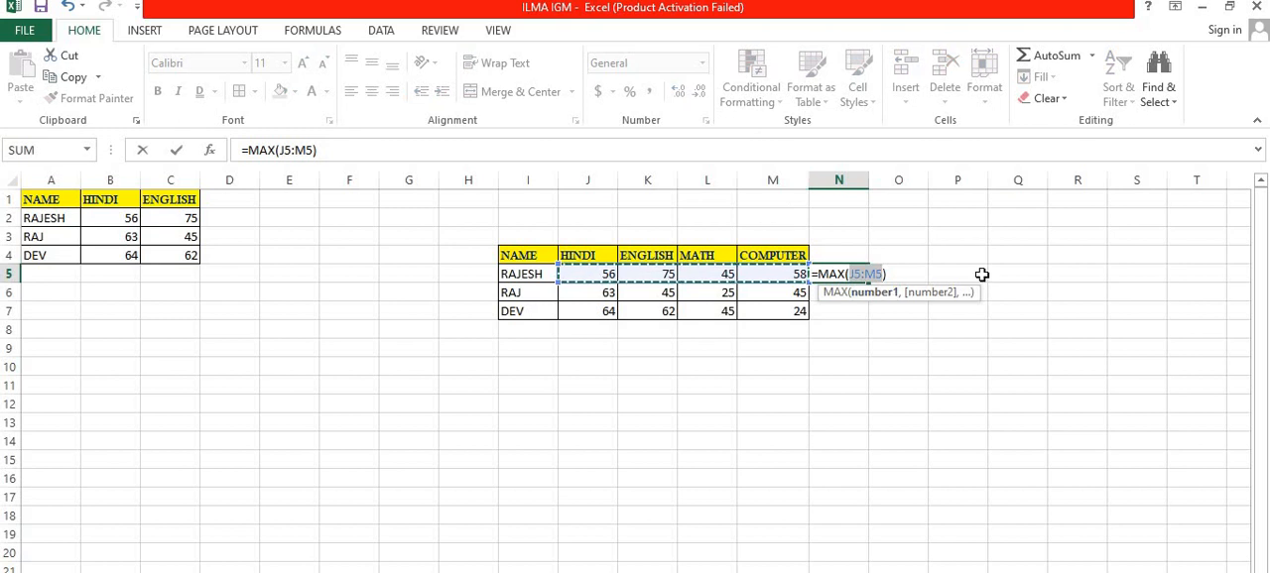
key("Return")
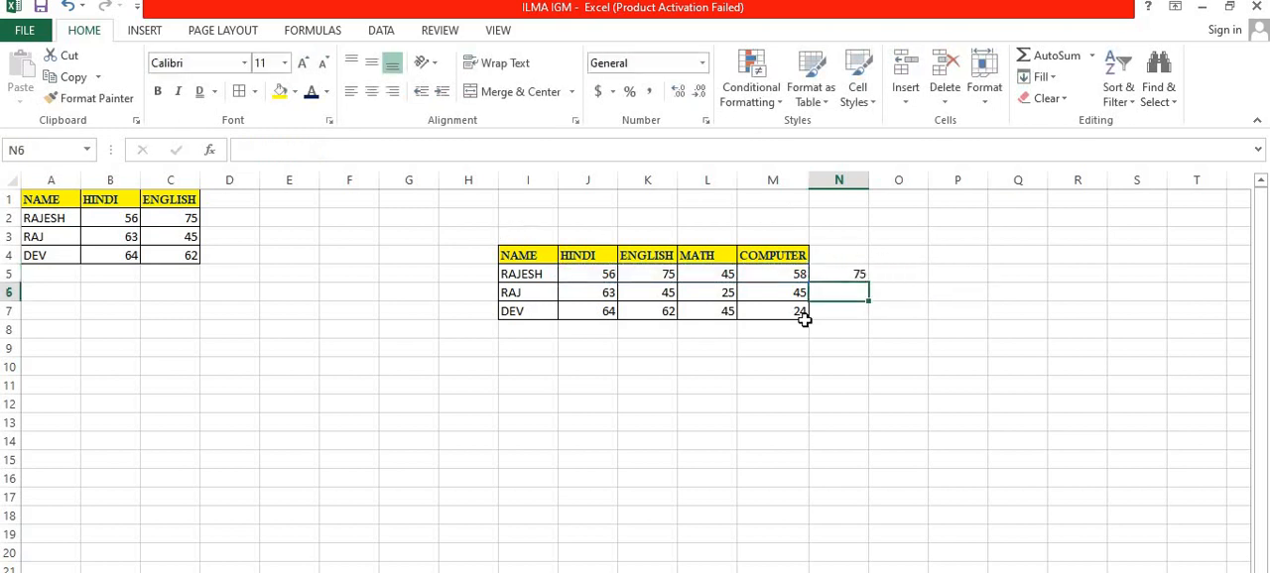
Step: Clear the maximum from cell N5
left_click(853, 274)
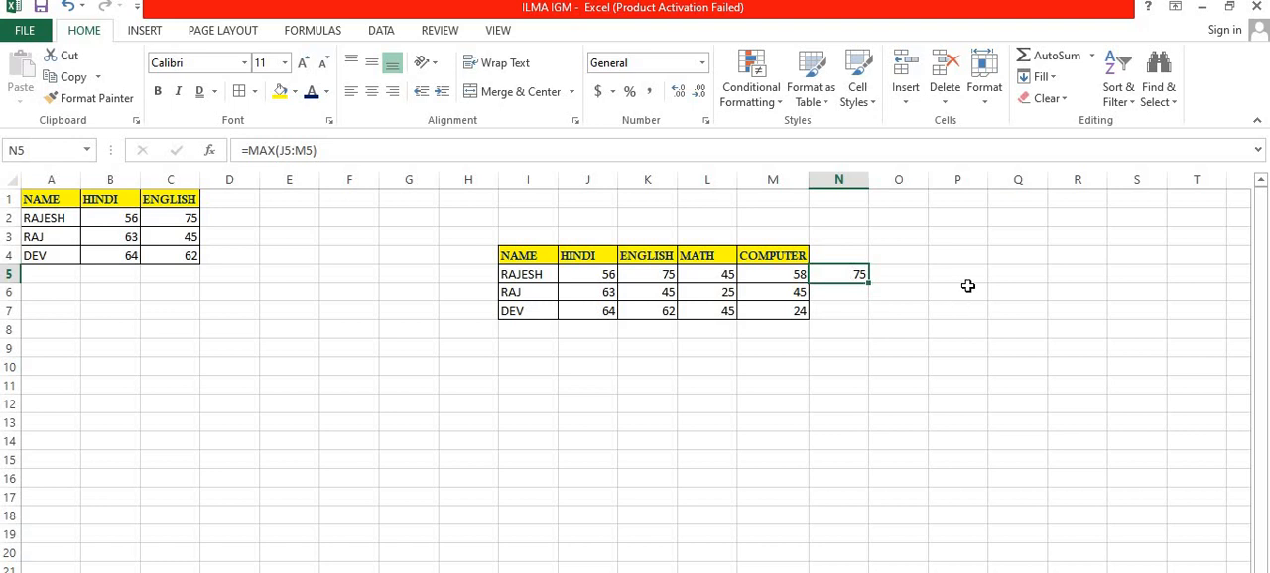
key("Delete")
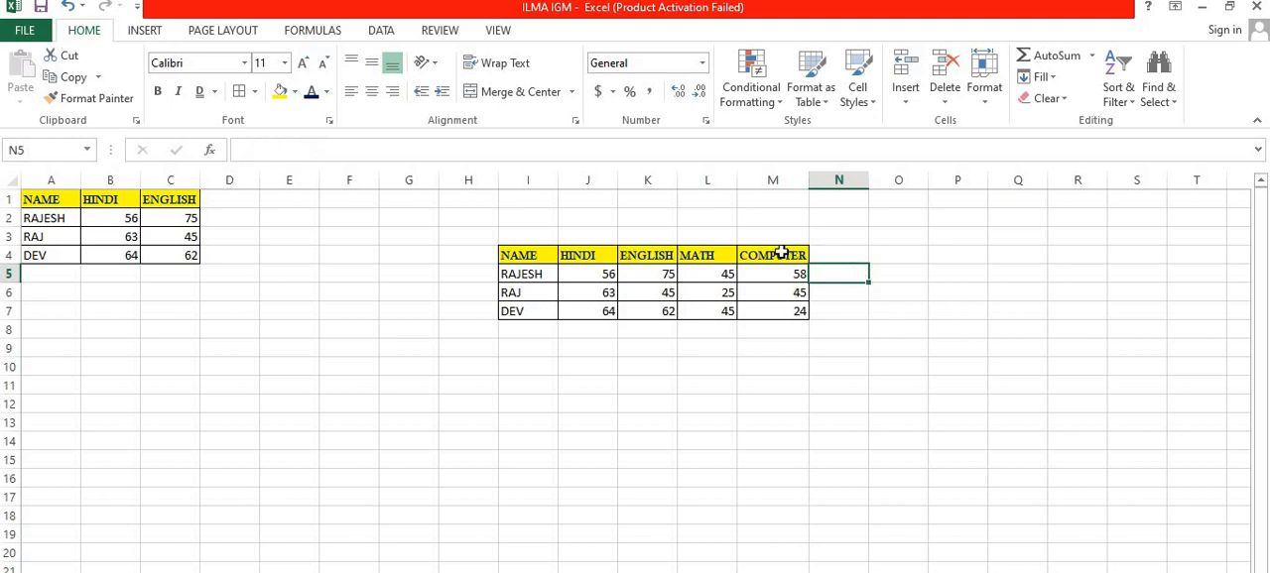
left_click(1079, 56)
left_click(1092, 57)
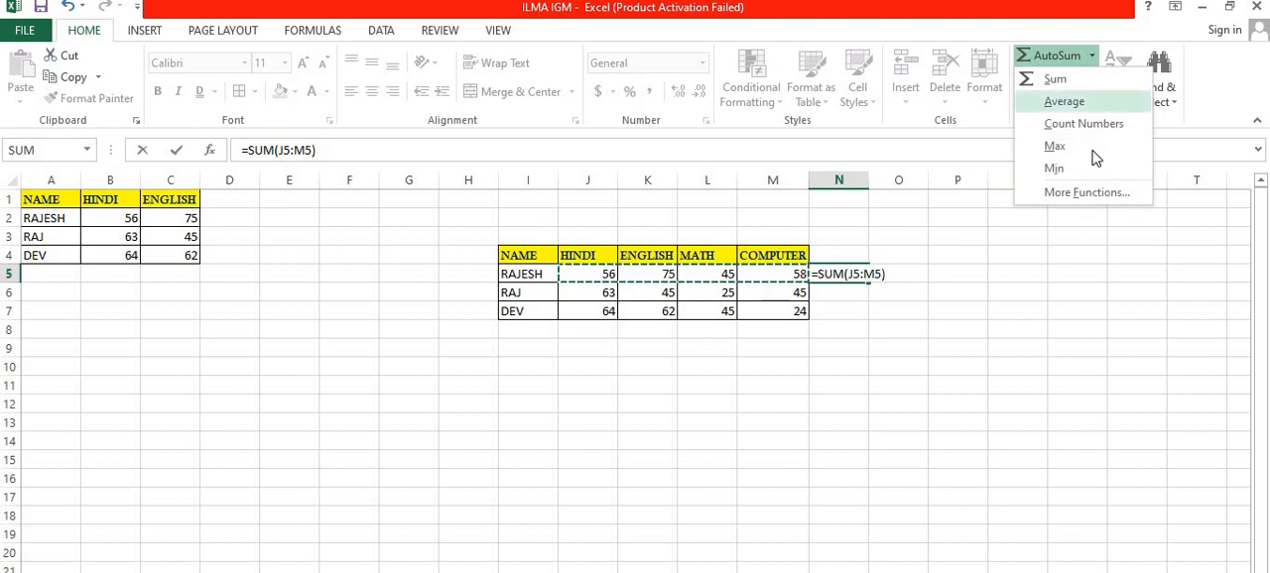
left_click(1087, 169)
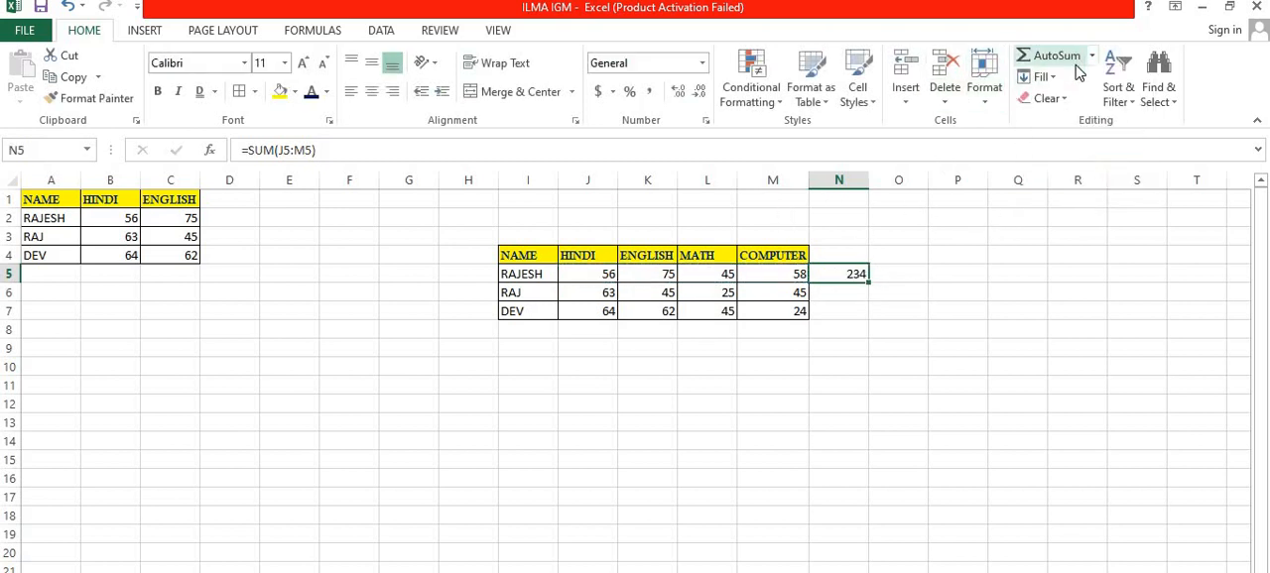
key("Delete")
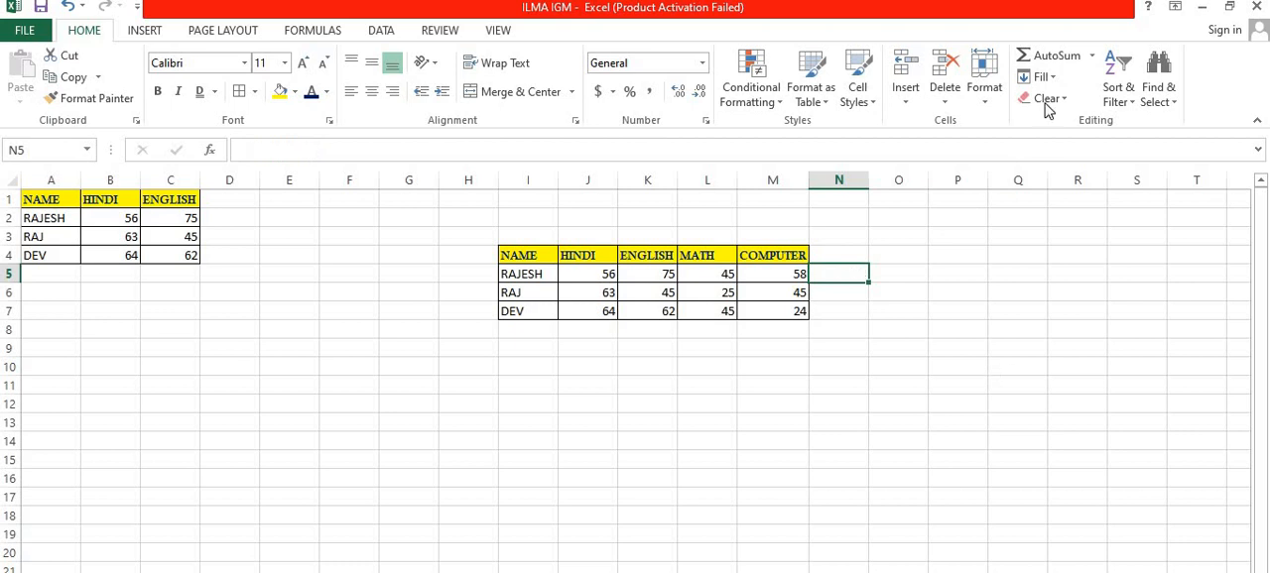
Step: Find the lowest of the first student's marks, J5:M5, in cell N5 with AutoSum's Min
left_click(1091, 56)
left_click(1084, 168)
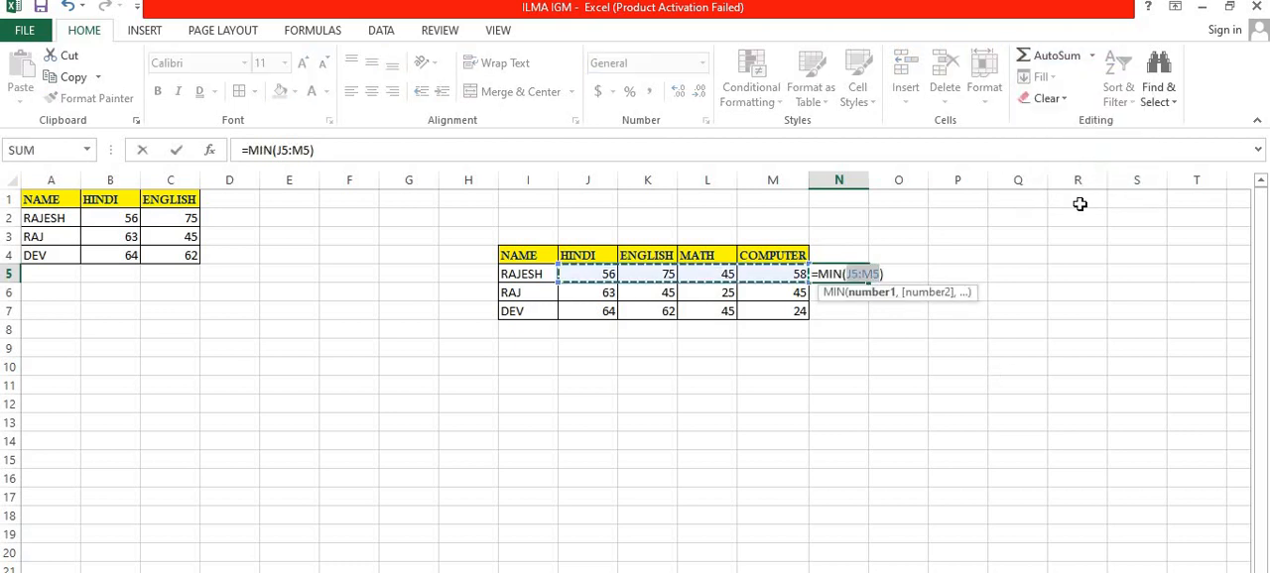
key("Return")
left_click(841, 349)
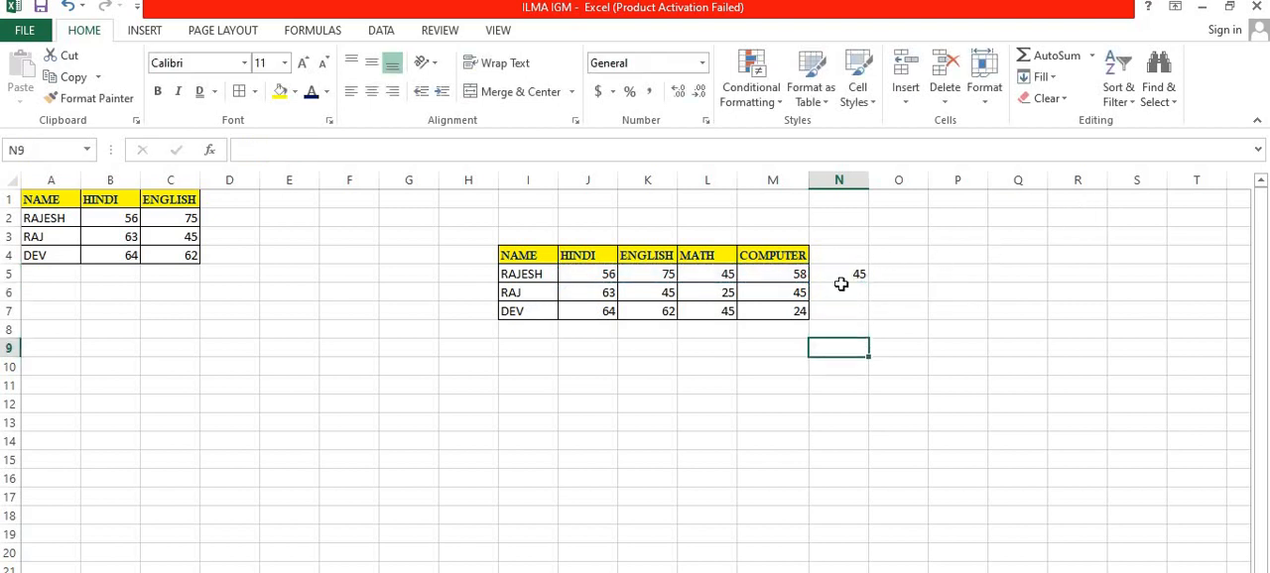
left_click(844, 274)
left_click(841, 292)
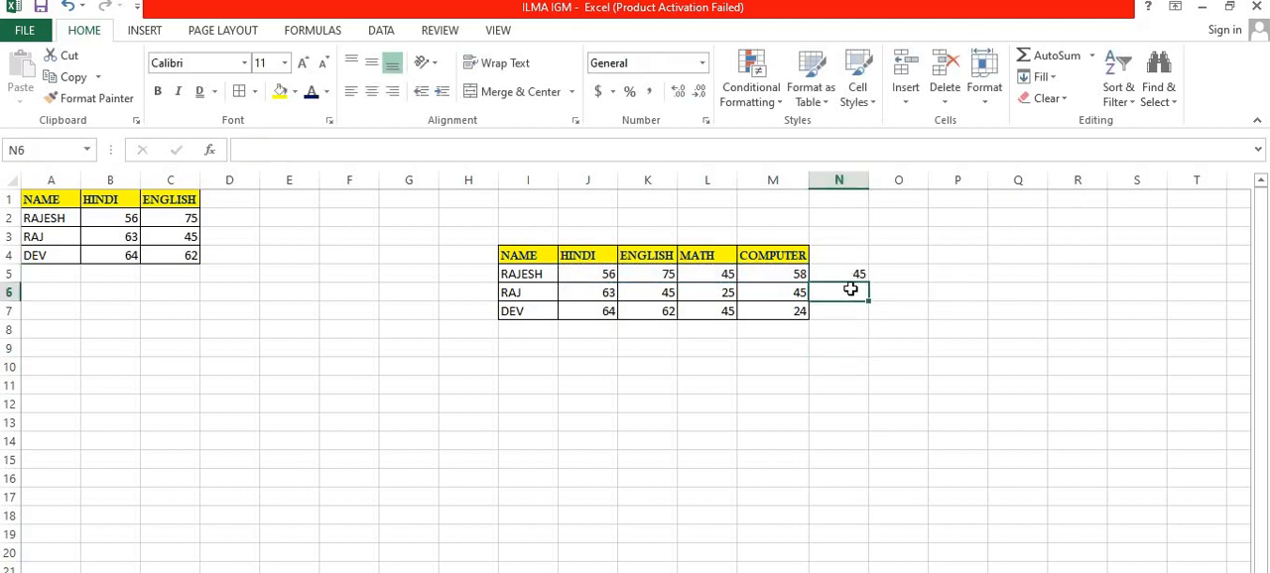
left_click(1040, 78)
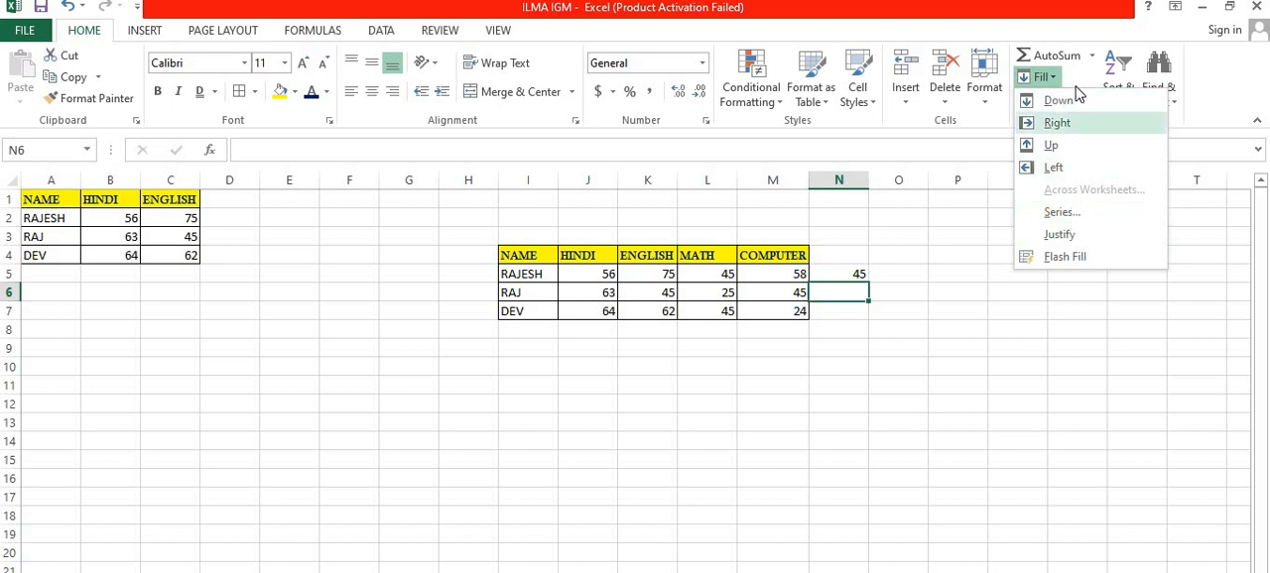
left_click(961, 354)
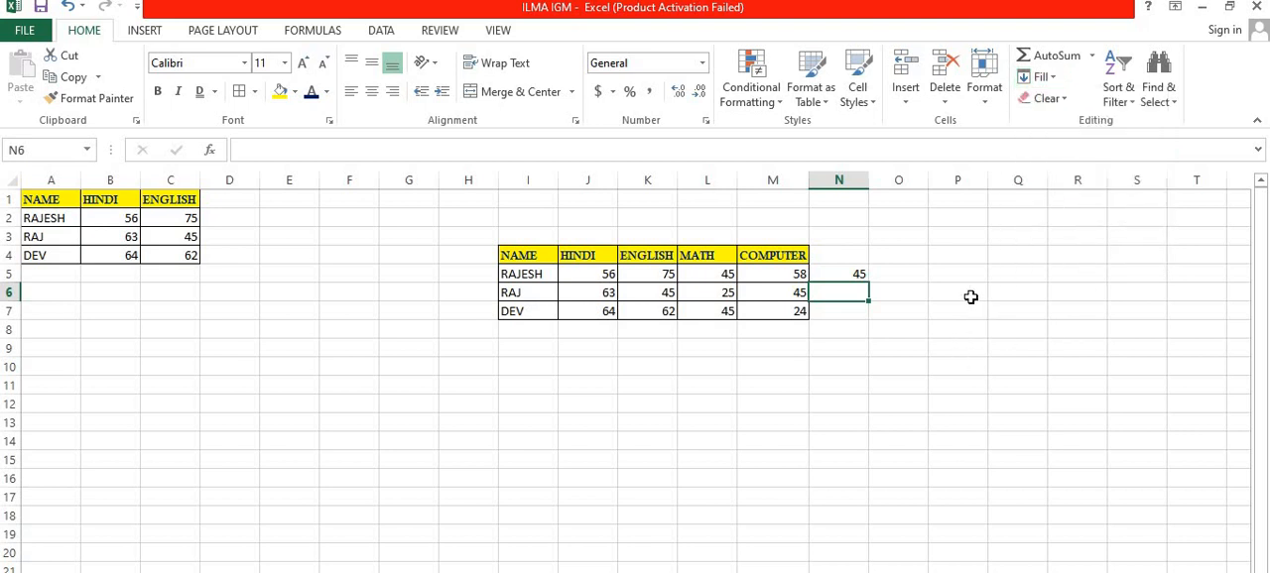
Step: Enter two different sample first names in the empty area below the tables, in cells K17 and P17
scroll(751, 267, "down", 4)
scroll(743, 275, "up", 3)
scroll(634, 328, "down", 2)
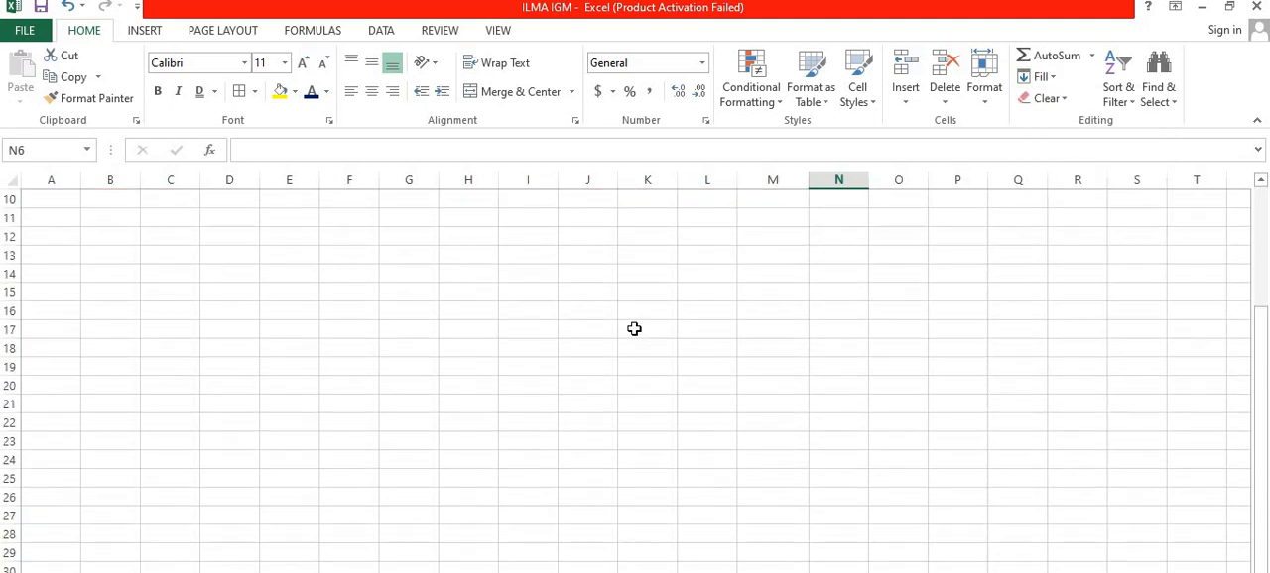
left_click(634, 328)
type("R")
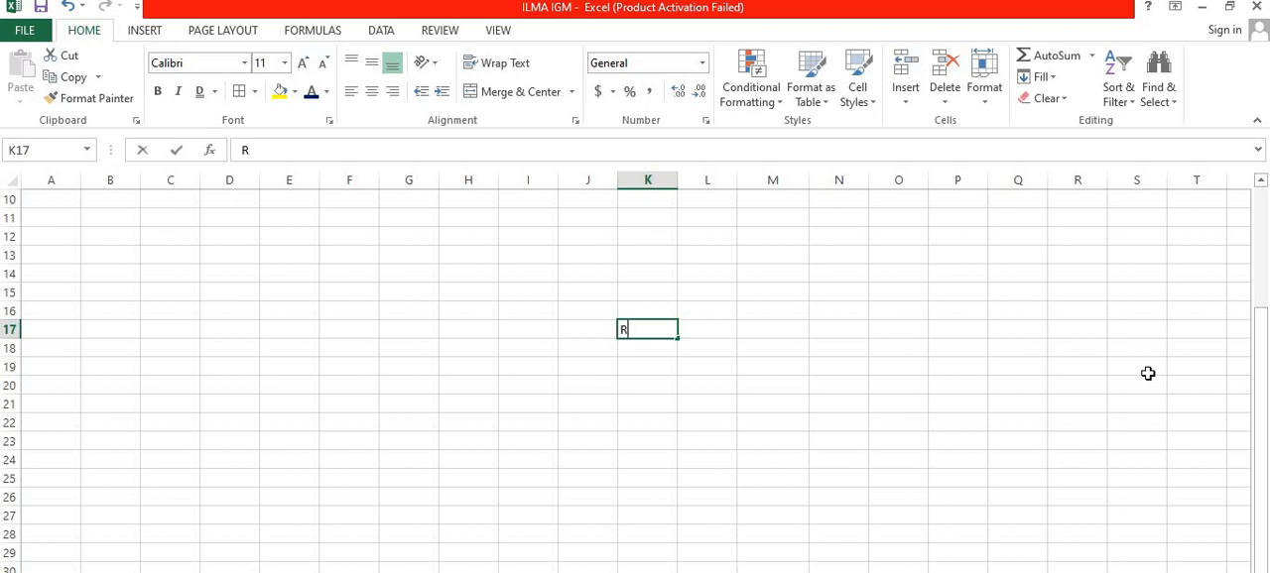
type("AHUL")
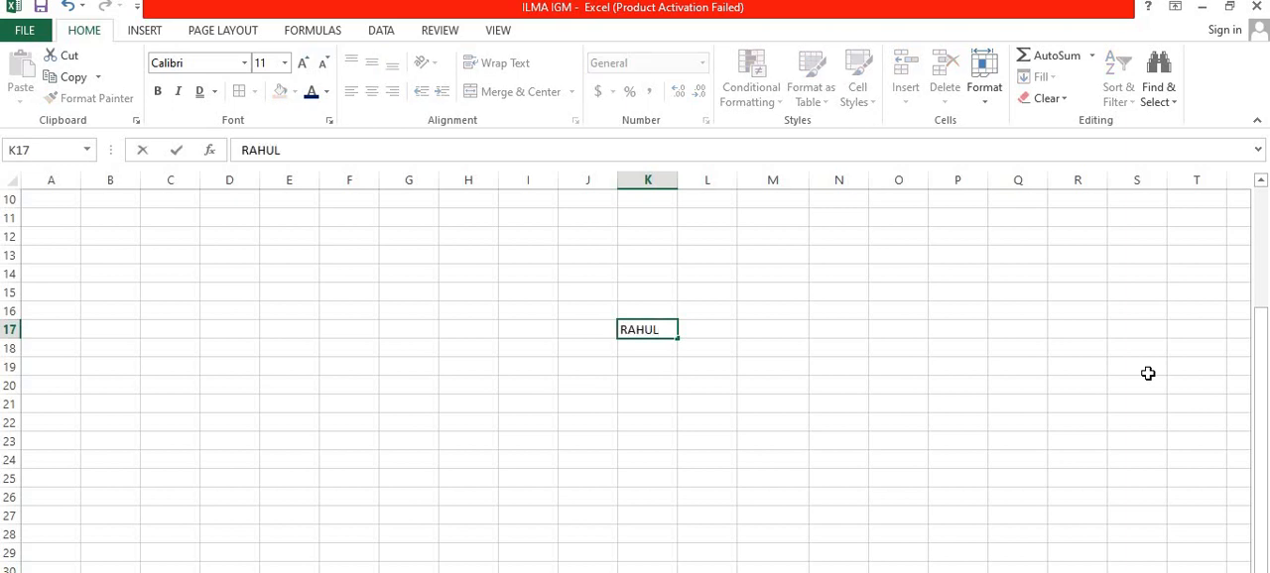
key("Right")
key("Right")
key("Right")
key("Right")
key("Right")
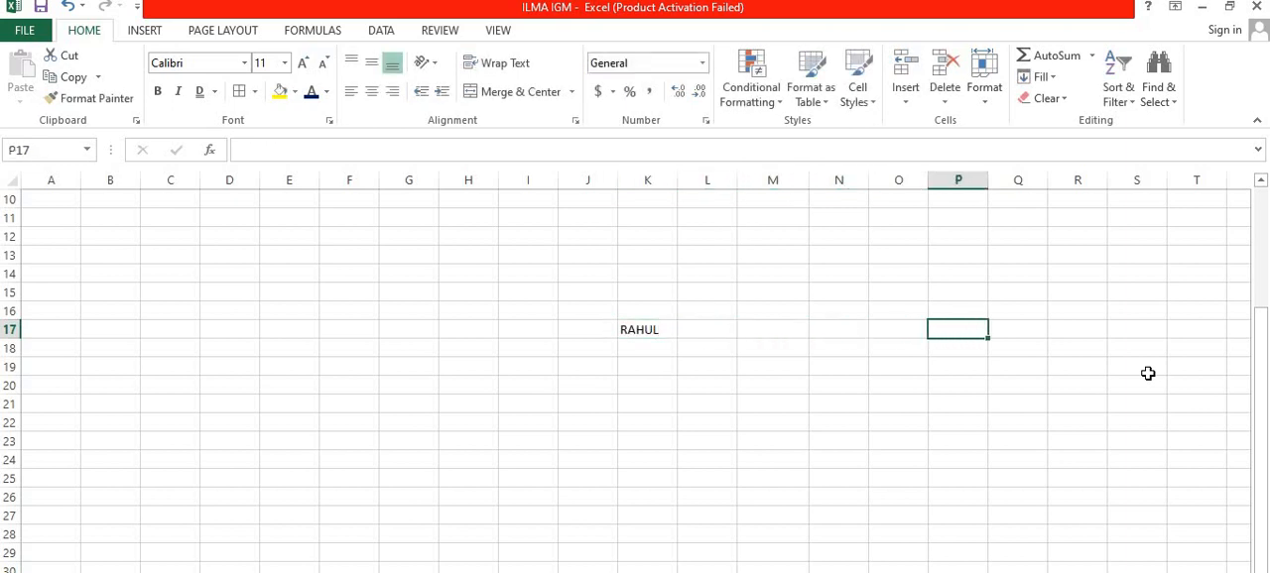
type("RAVI")
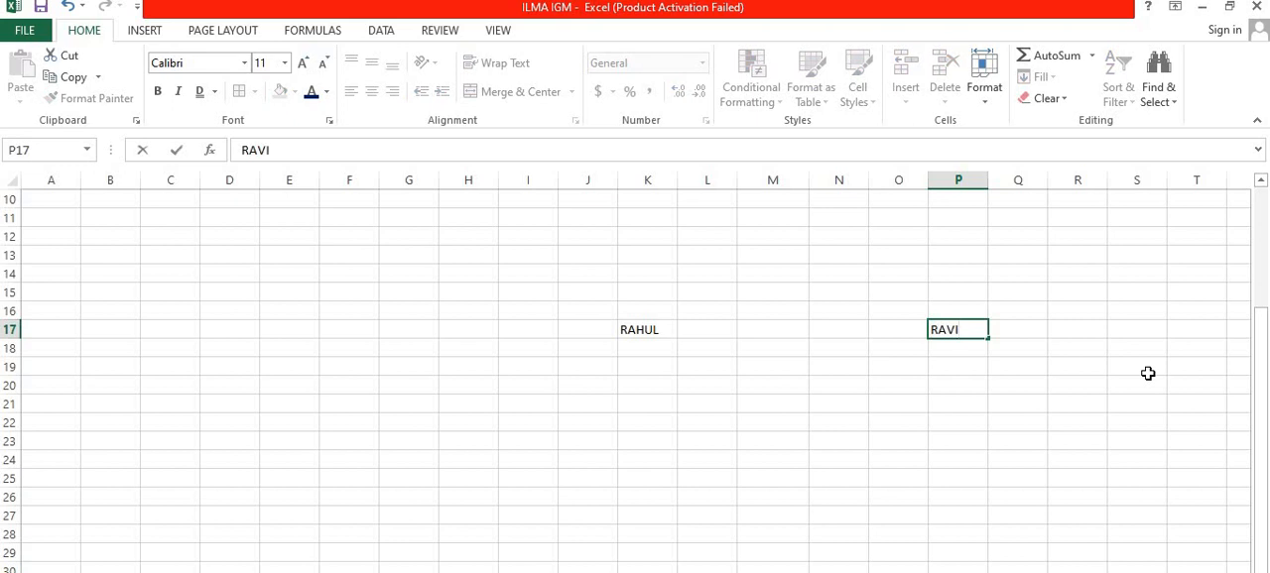
key("Right")
Step: Enter two more sample first names in cells H21 and M22
key("Left")
key("Left")
key("Left")
key("Left")
key("Left")
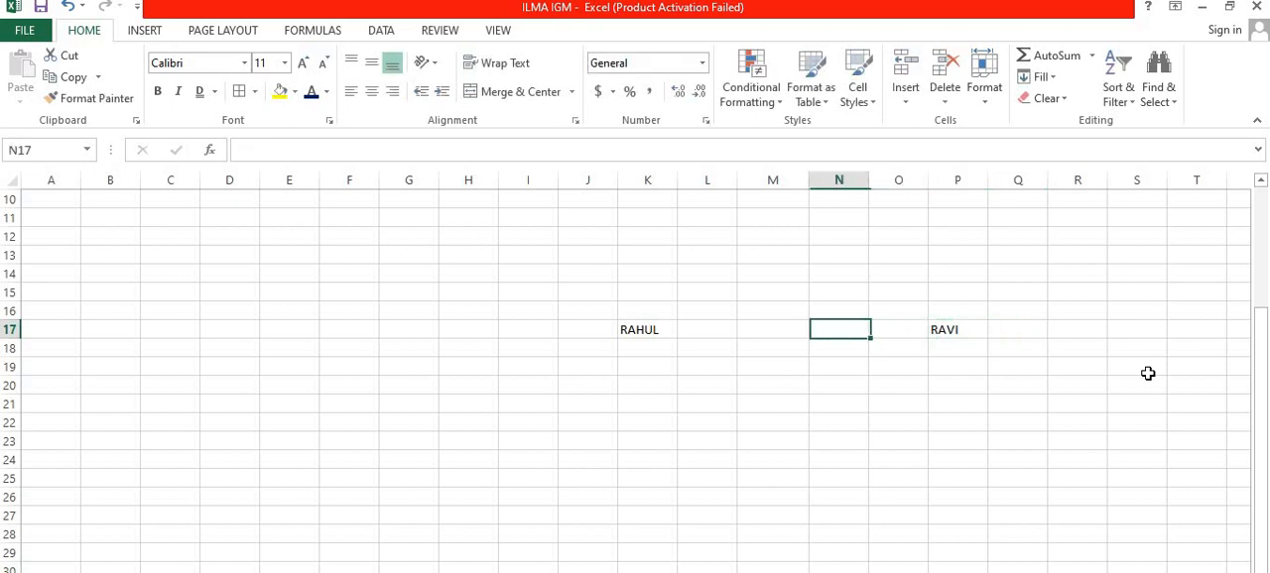
key("Left")
key("Left")
key("Left")
key("Left")
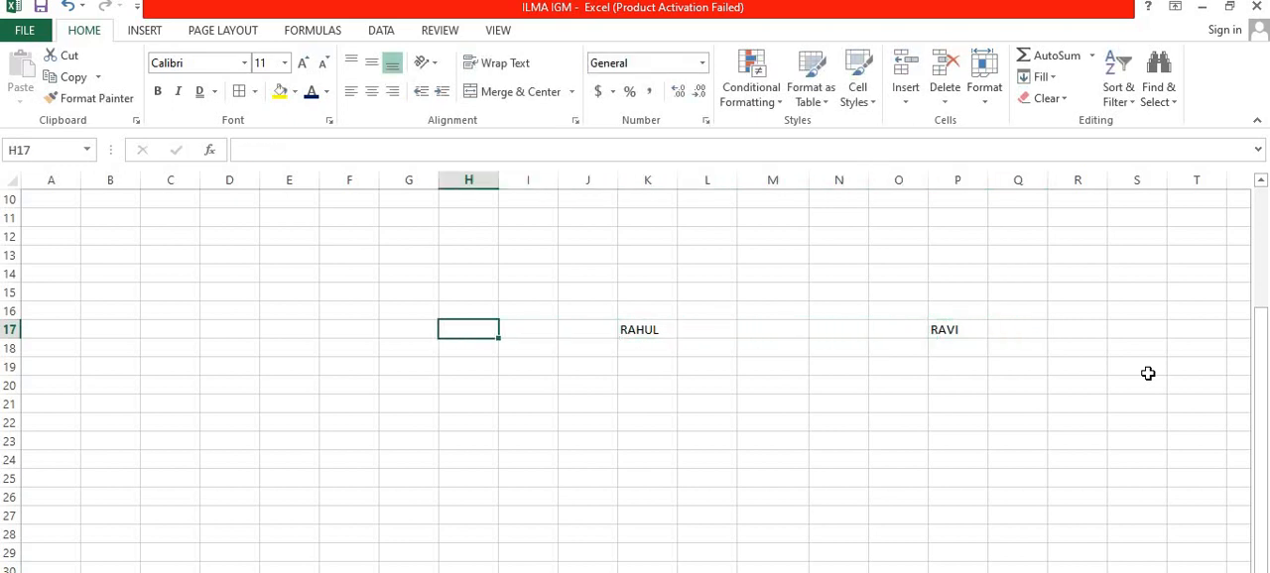
key("Down")
key("Down")
key("Down")
key("Down")
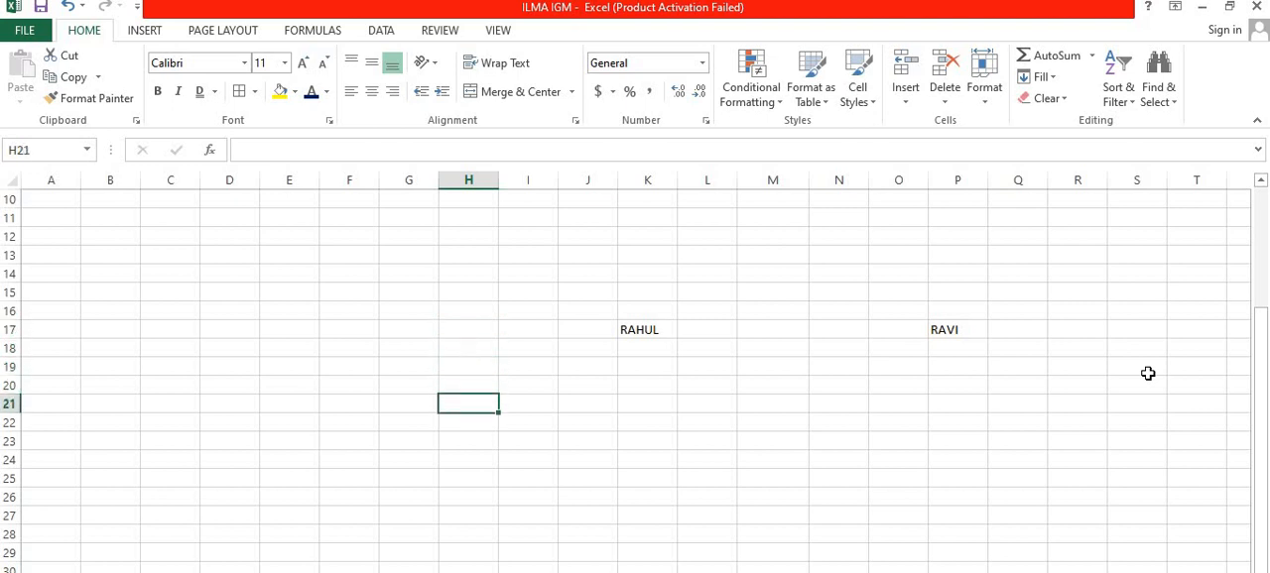
type("RAJA")
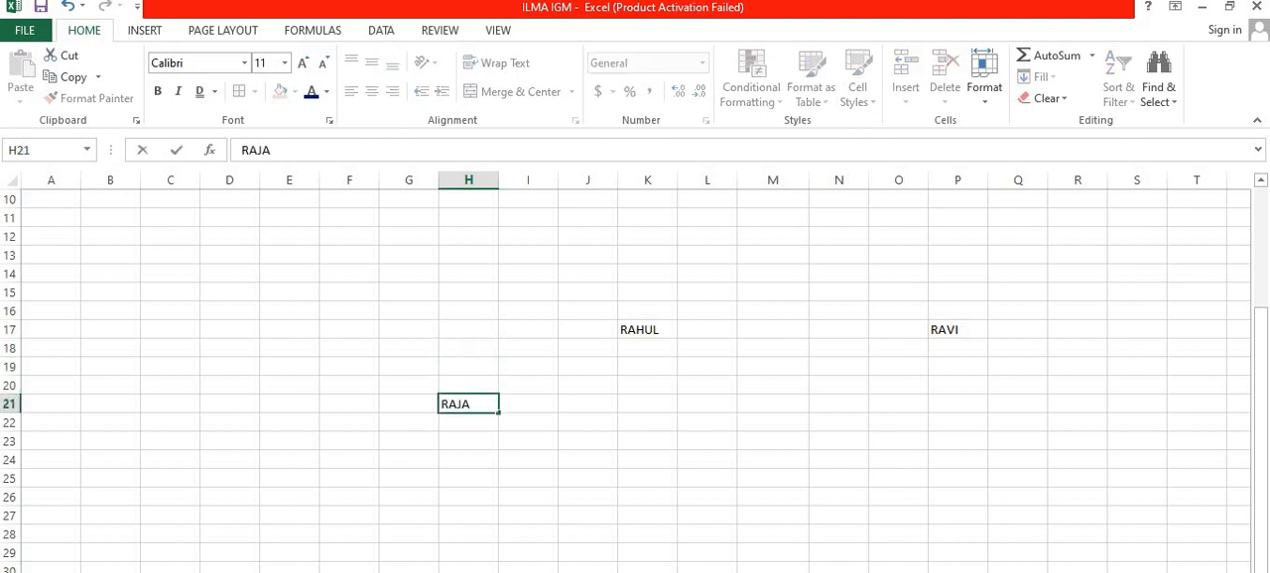
left_click(805, 424)
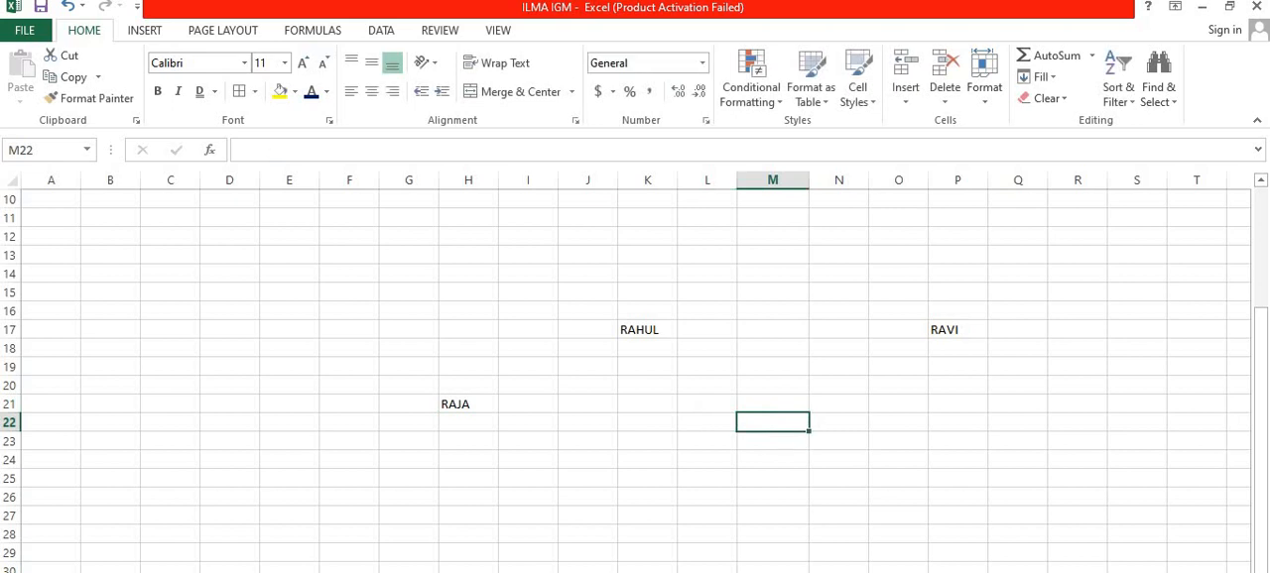
type("DEEPAK")
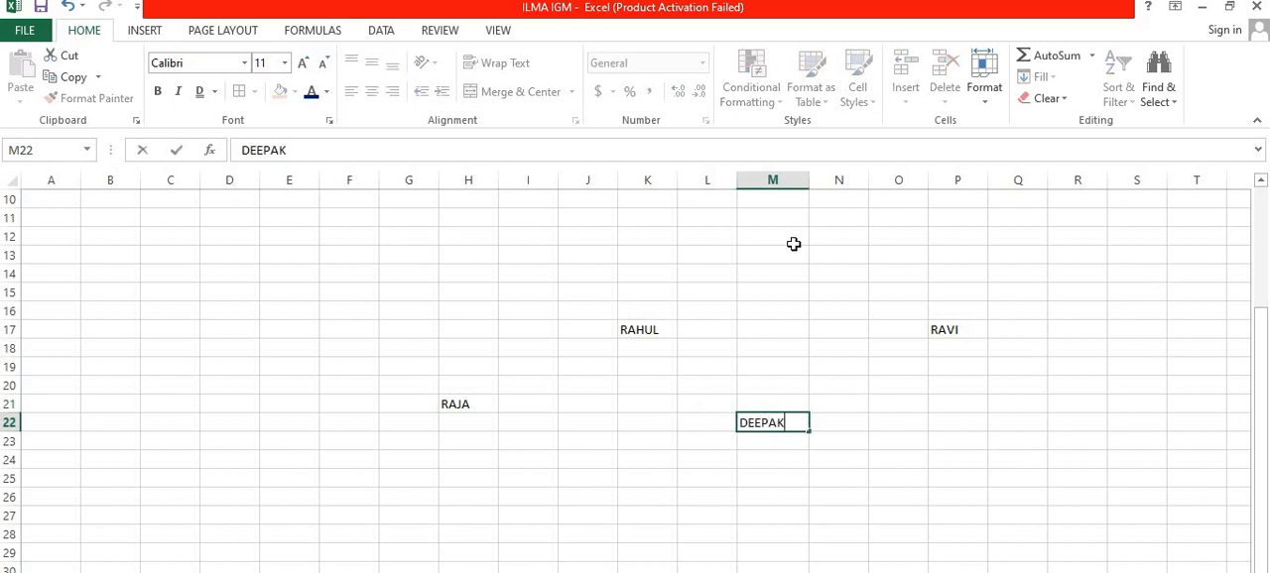
Step: Fill the name in K17 down through K27 with the Fill Down command
left_click(662, 326)
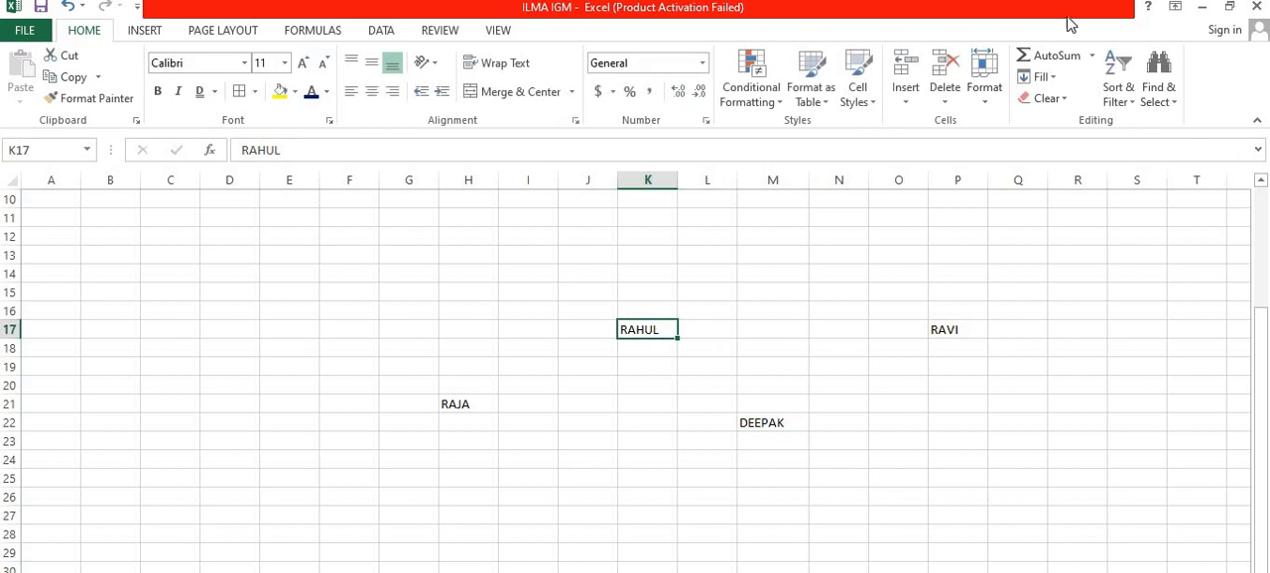
left_click(1041, 77)
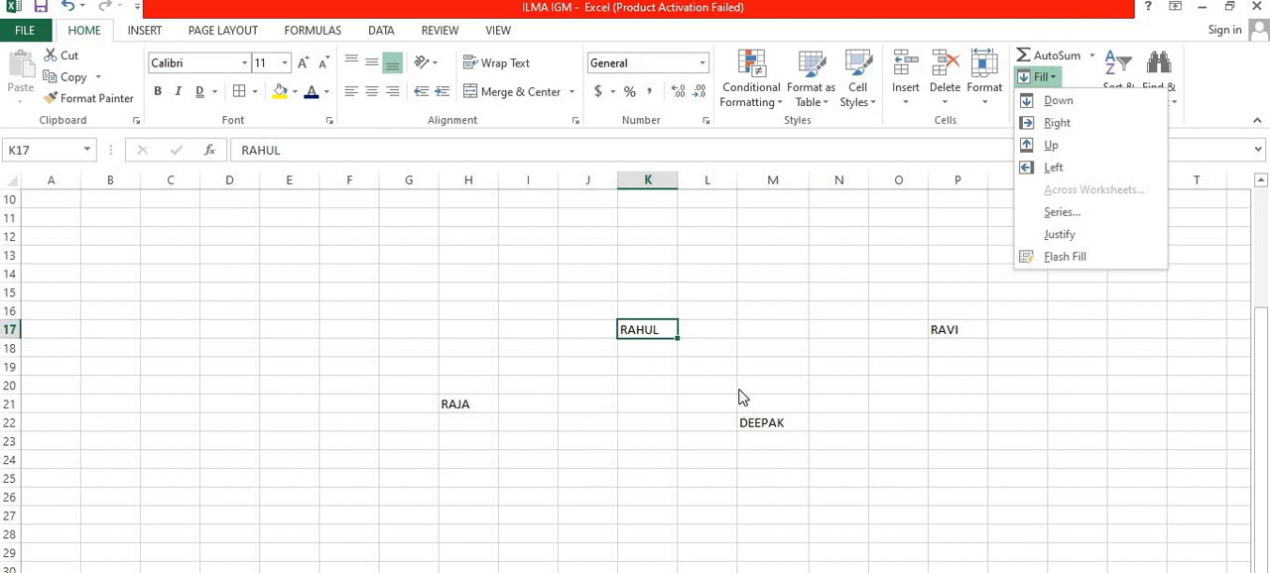
left_click(654, 338)
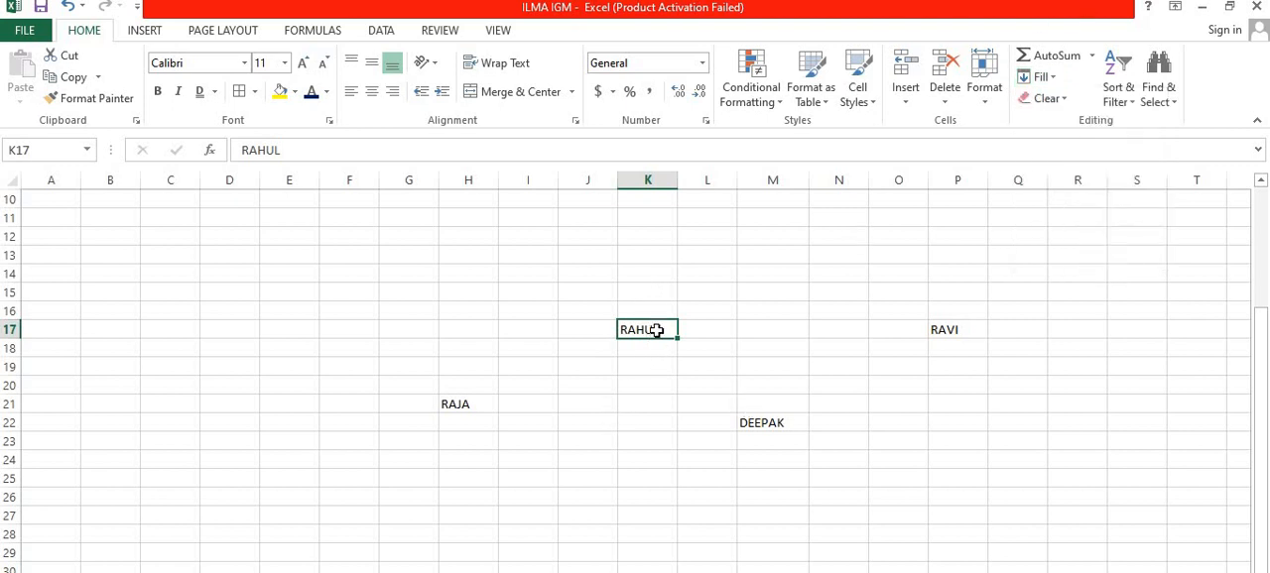
left_click_drag(655, 329, 640, 515)
left_click(1051, 78)
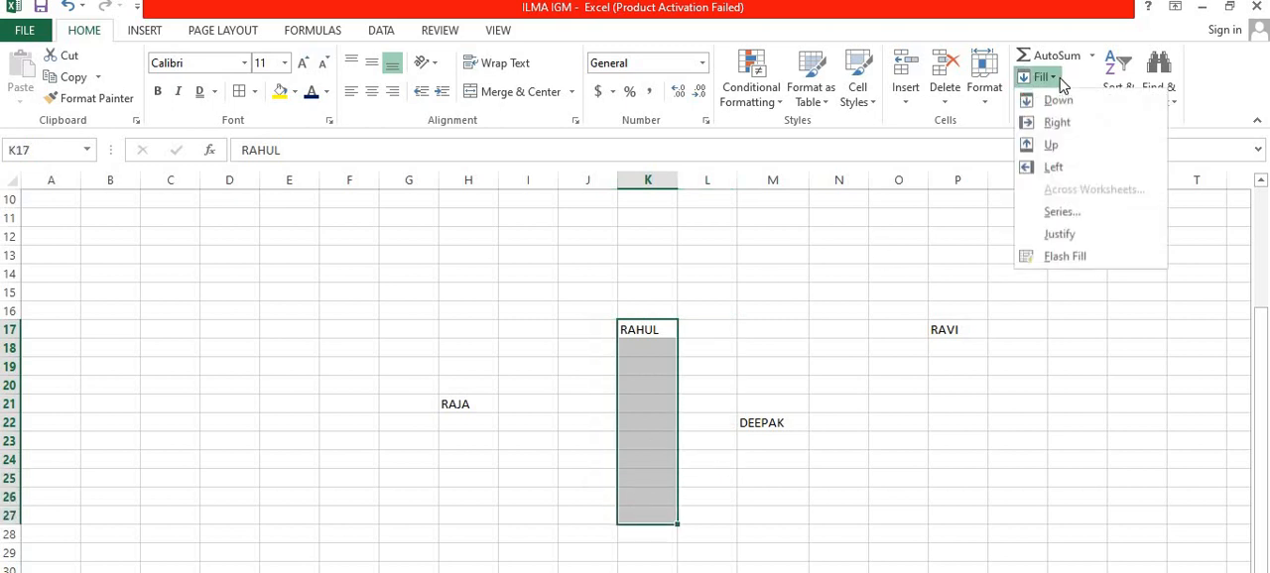
left_click(1066, 101)
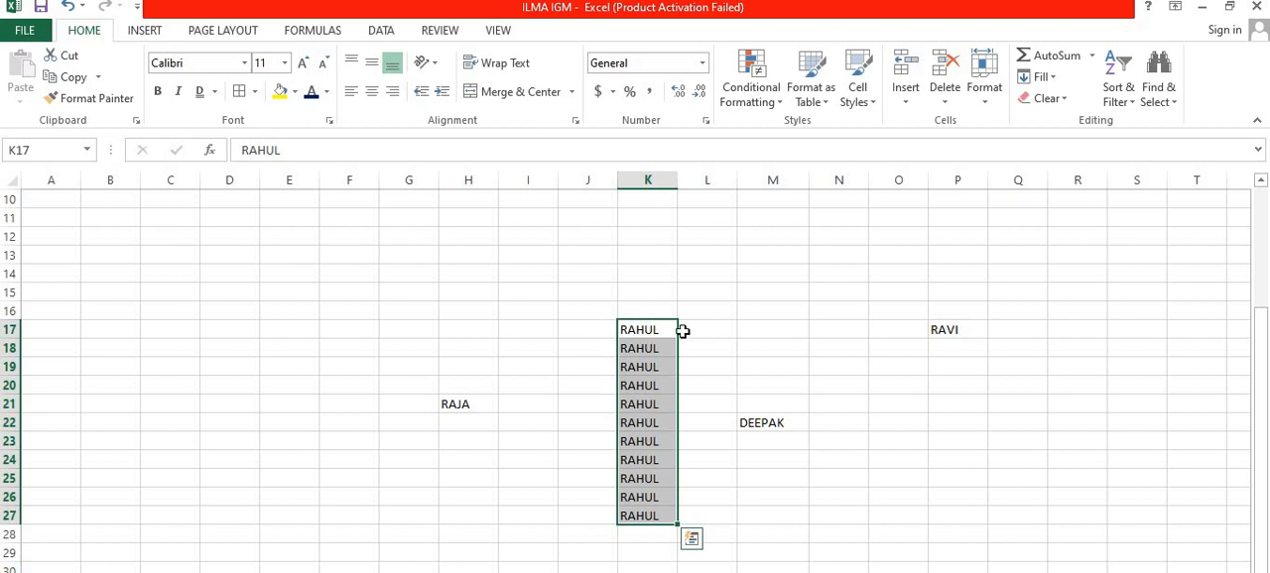
Step: Fill the name in M22 across the row through T22 with the Fill Right command
left_click(776, 427)
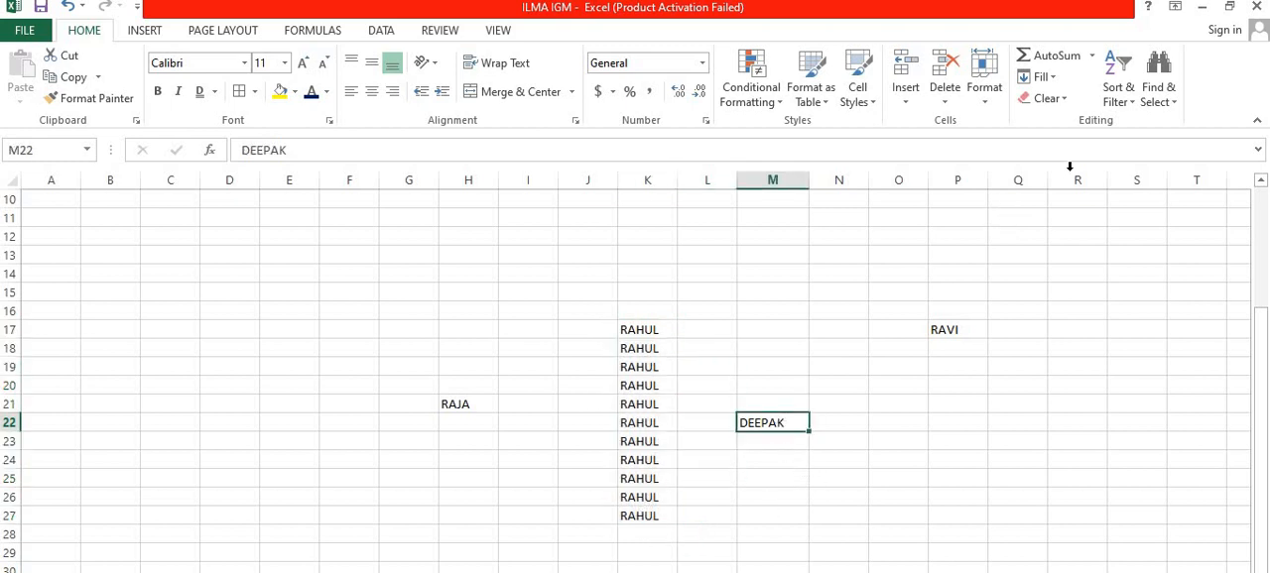
left_click(1091, 55)
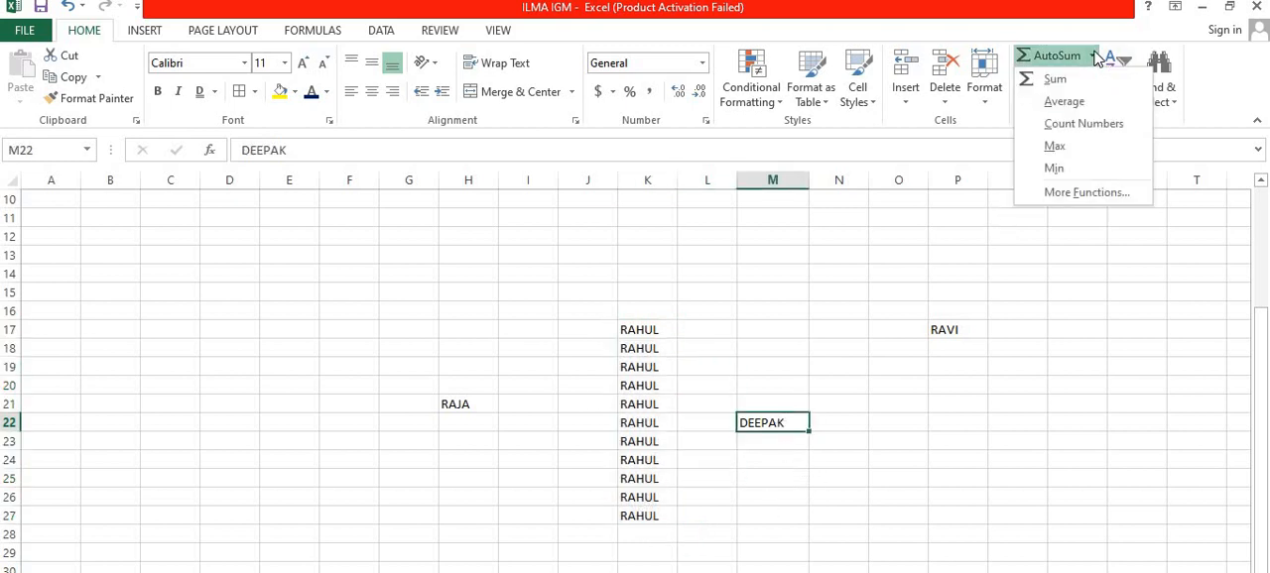
left_click(1127, 208)
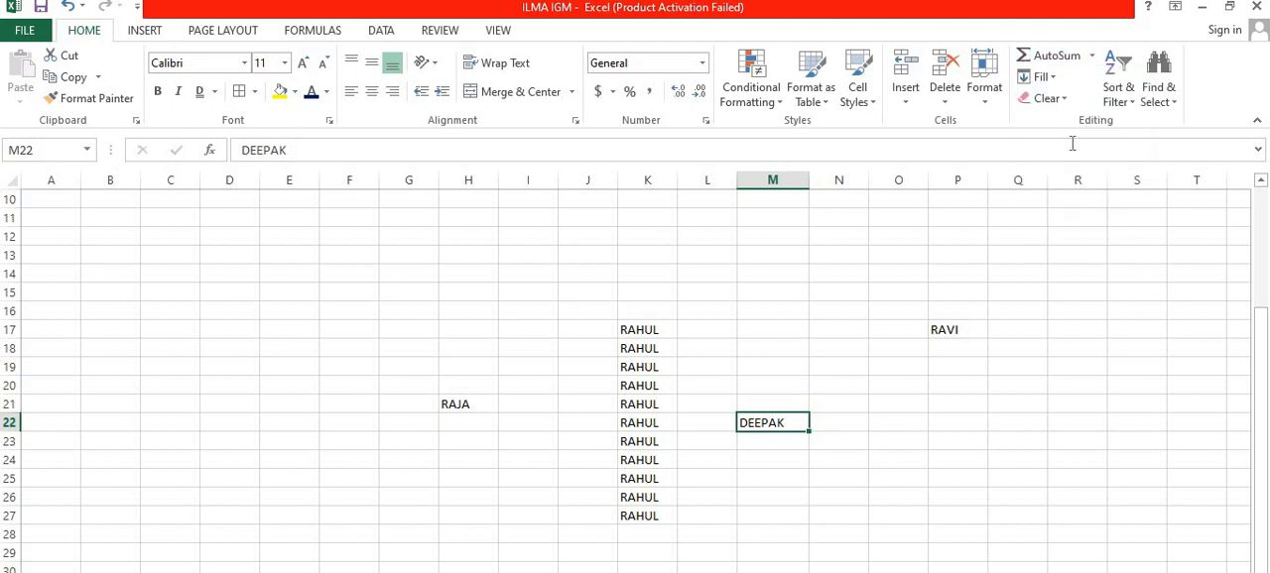
left_click(1052, 79)
left_click(913, 393)
left_click_drag(797, 420, 1197, 422)
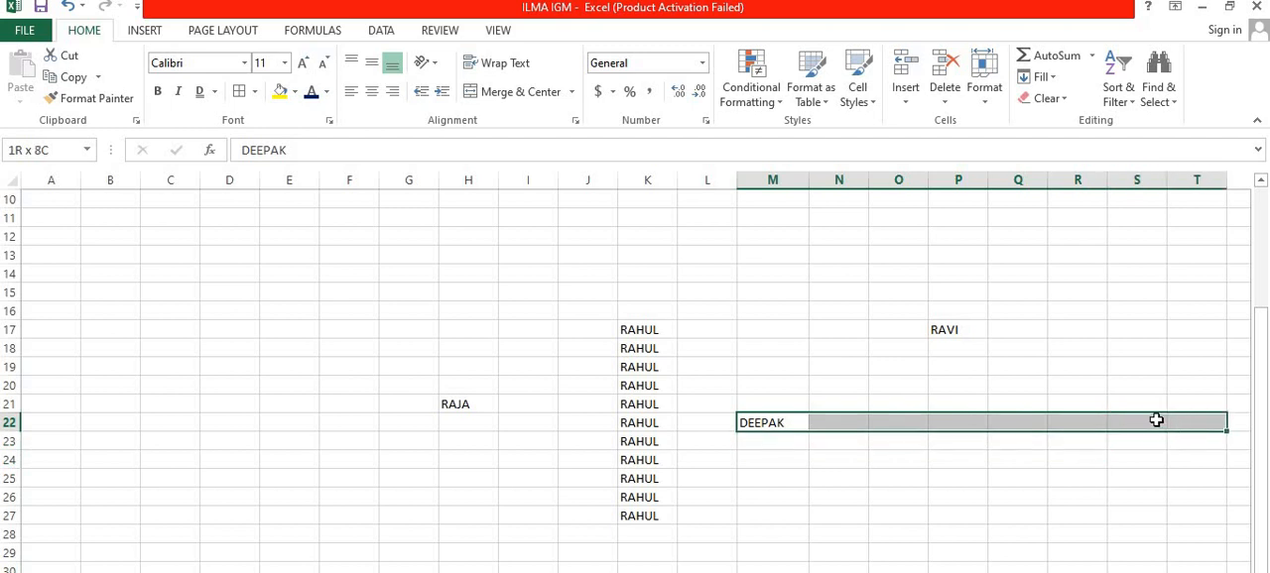
left_click(1040, 76)
left_click(1055, 123)
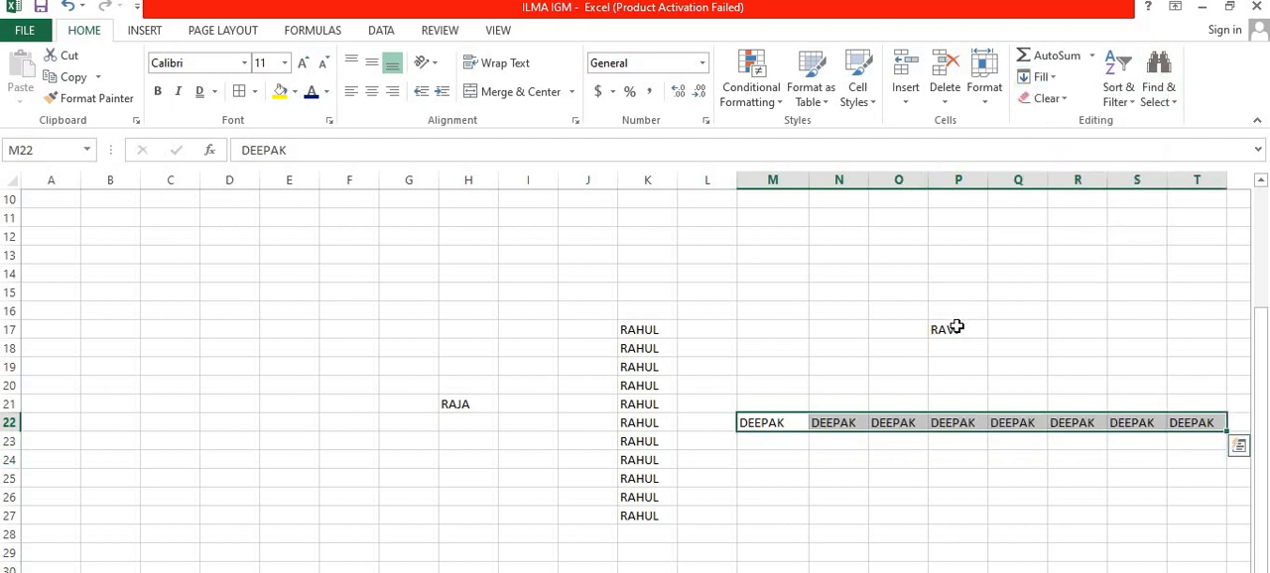
Step: Fill the name in P17 upward through P12 with the Fill Up command
left_click(977, 327)
left_click_drag(965, 275, 958, 227)
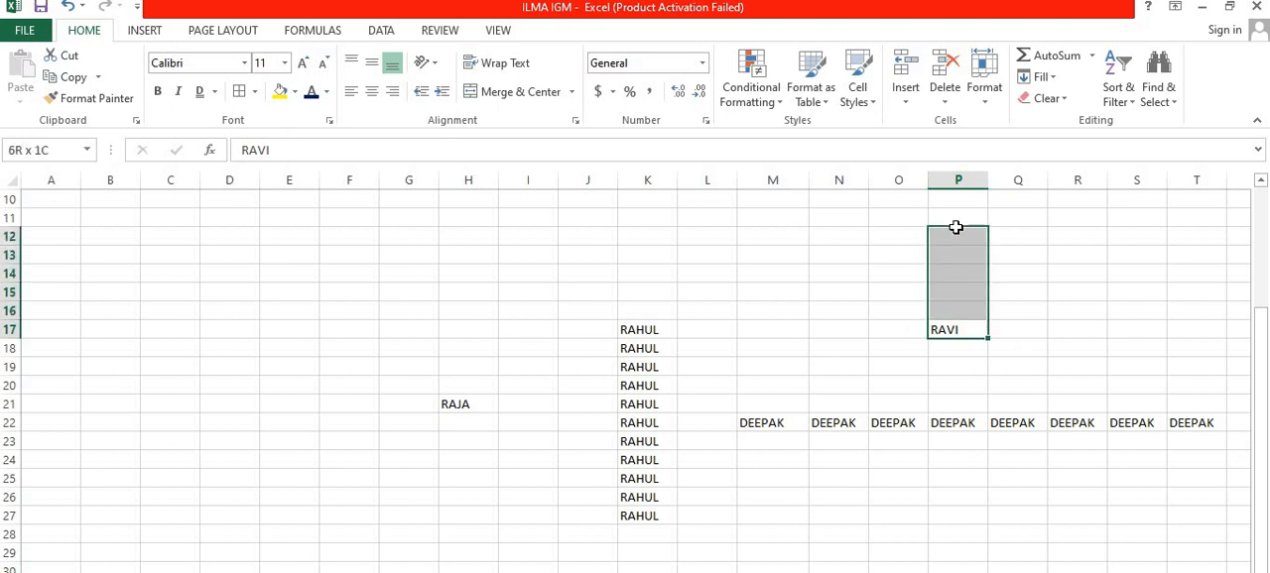
left_click(1042, 77)
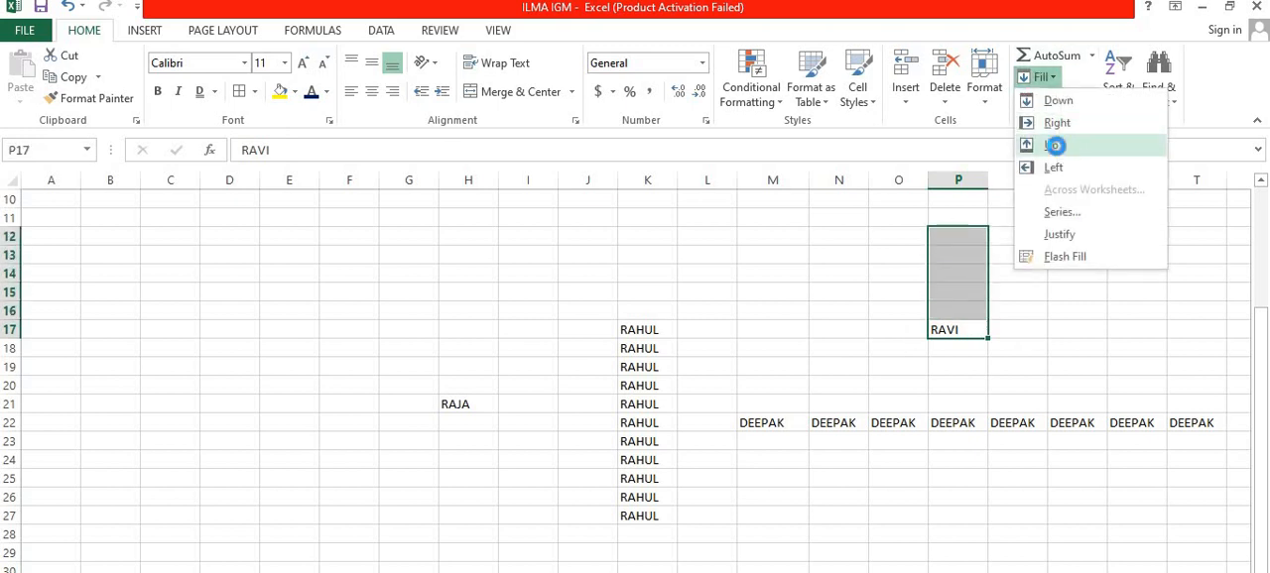
left_click(1054, 143)
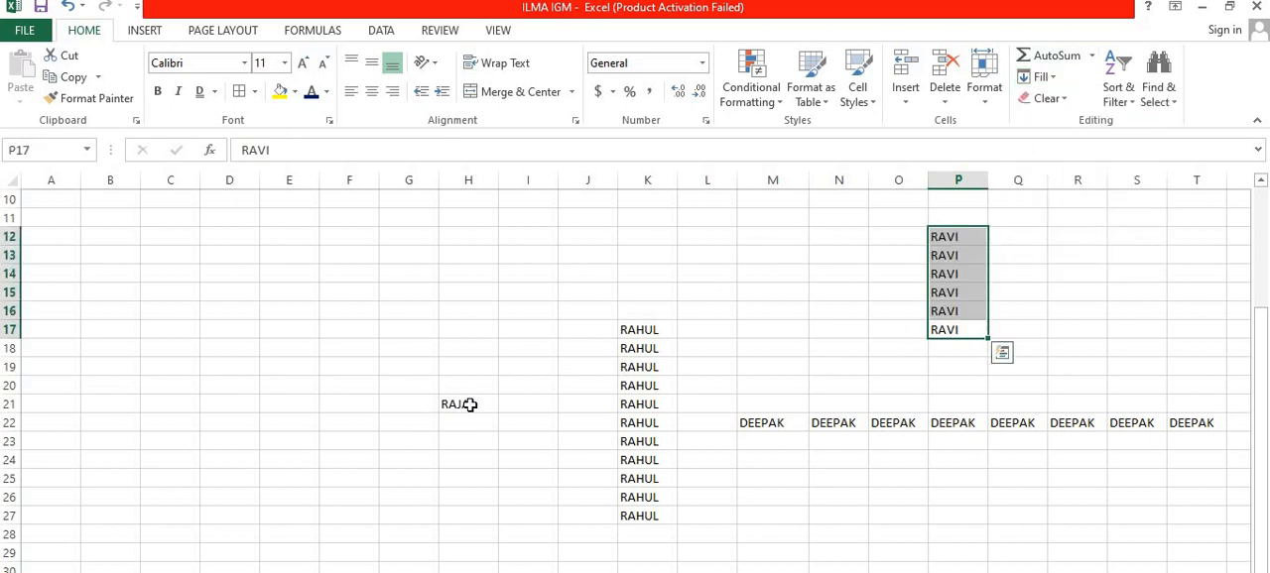
Step: Fill the name in H21 leftward across the row through B21 with the Fill Left command
left_click_drag(466, 404, 110, 403)
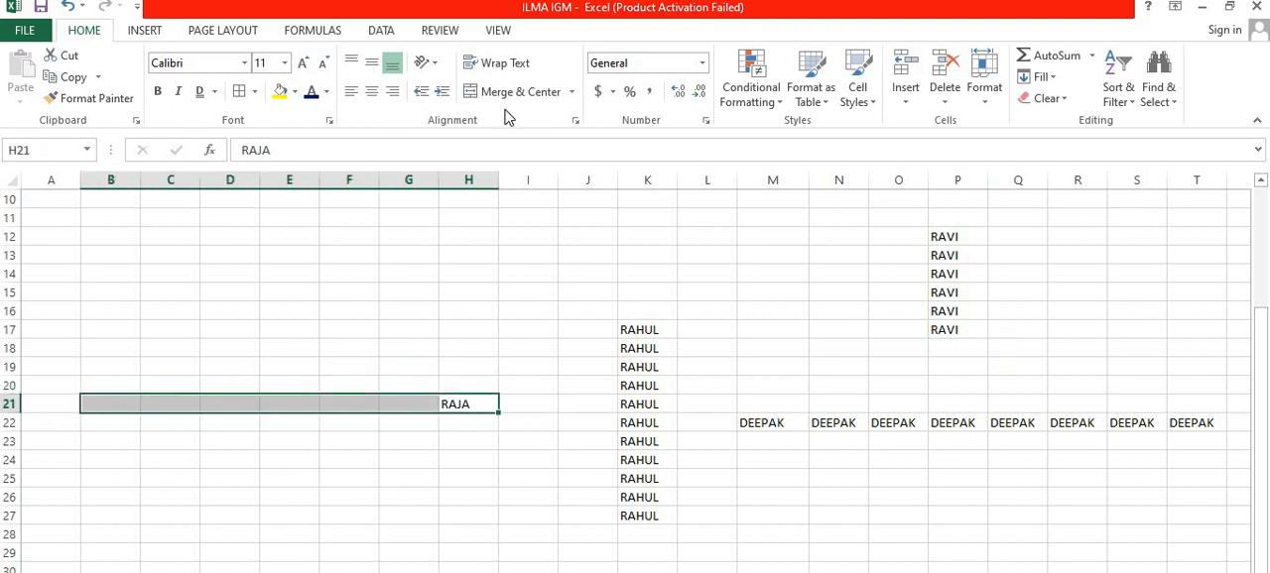
left_click(1040, 77)
left_click(1054, 169)
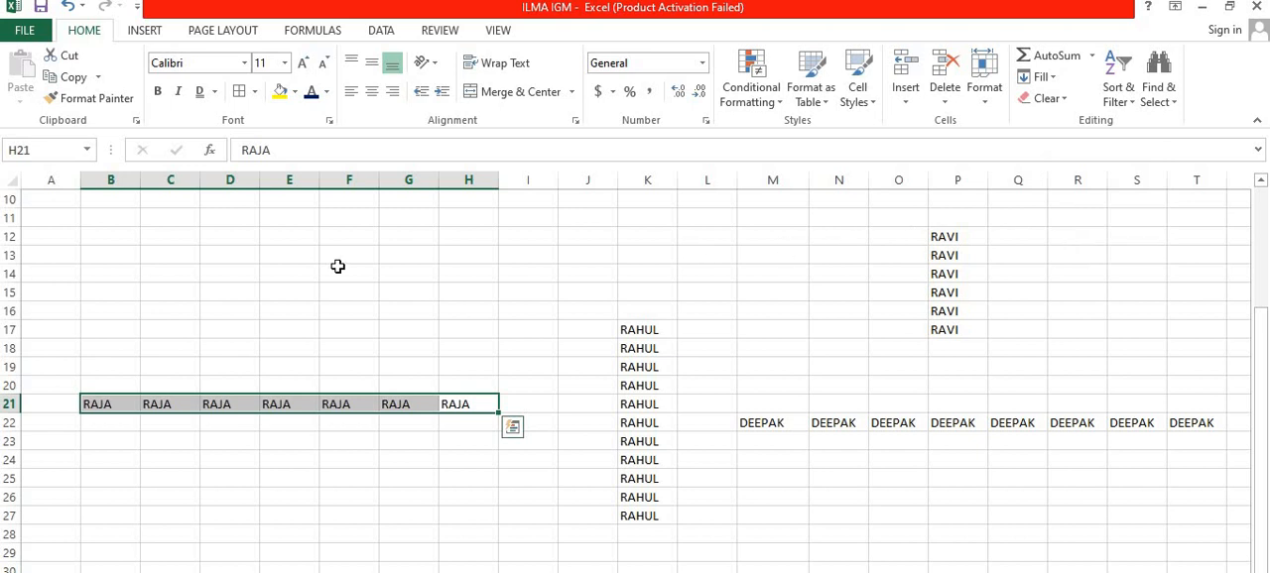
scroll(541, 323, "down", 3)
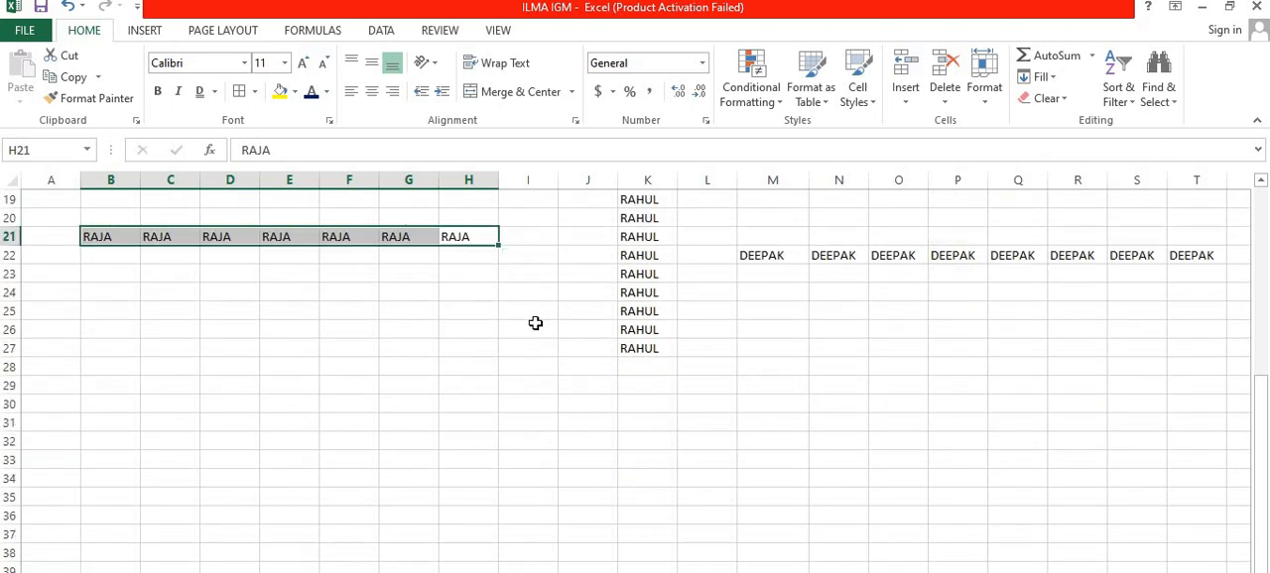
scroll(320, 394, "up", 6)
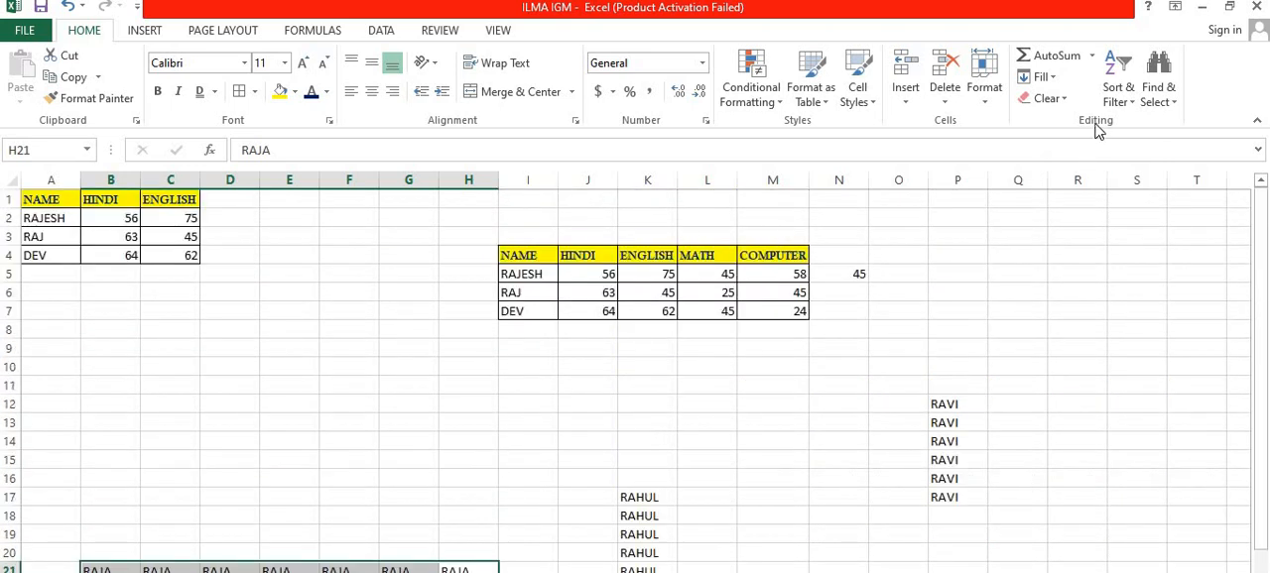
Step: Group this sheet with the product table's worksheet and fill only the formats of the marks table I4:M7 across the grouped worksheets
left_click(1040, 78)
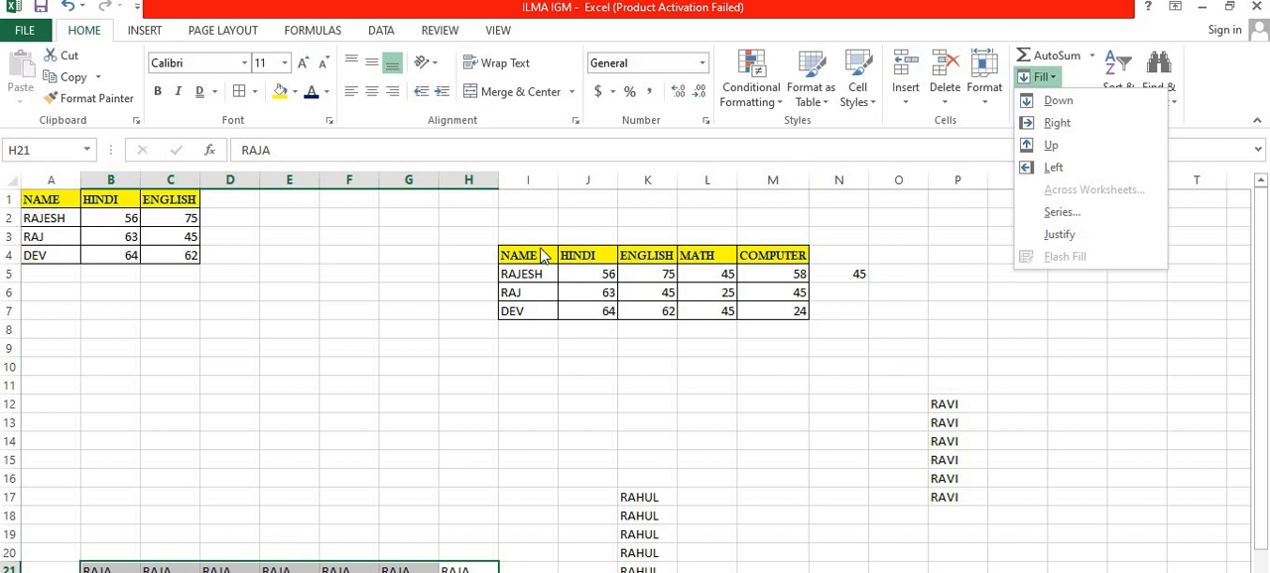
key("Escape")
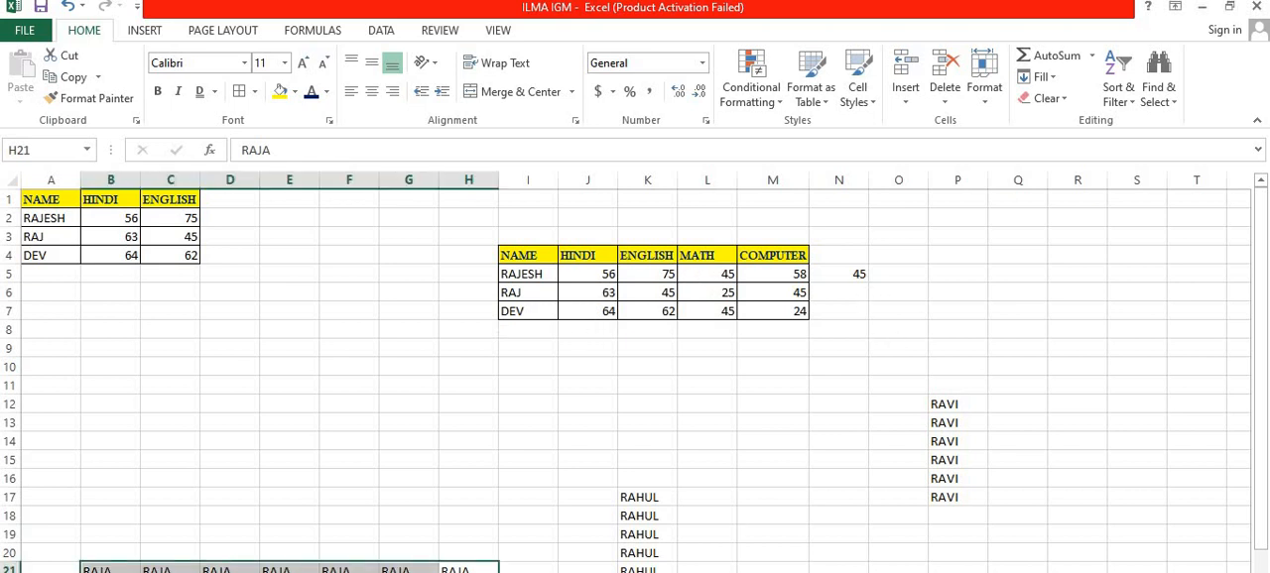
left_click(248, 572, "ctrl")
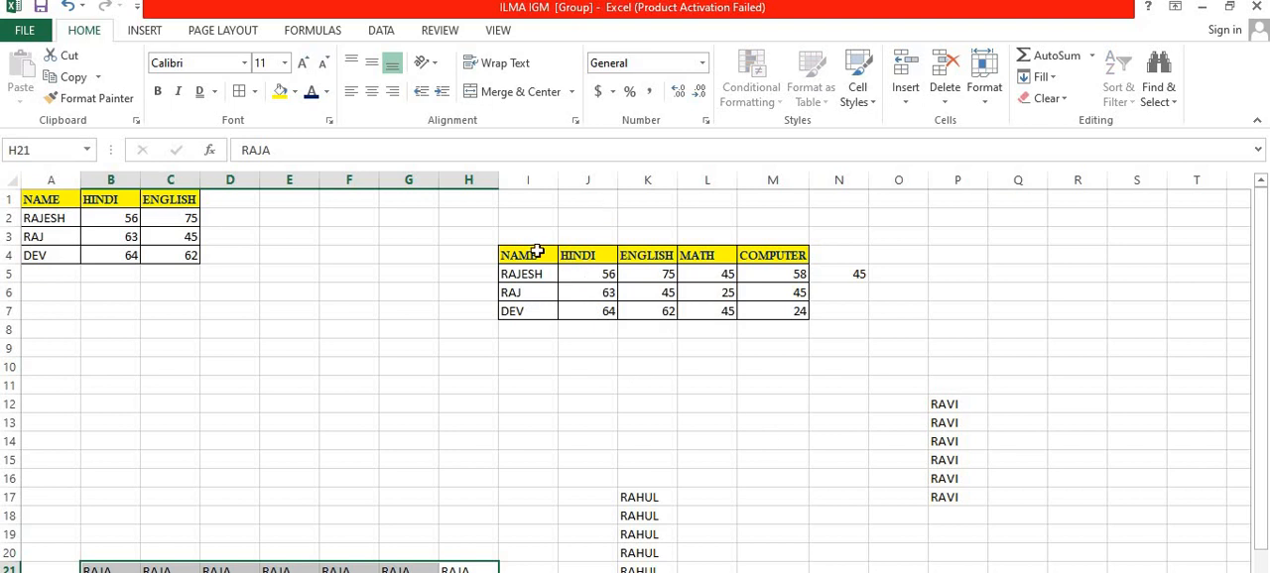
left_click_drag(536, 253, 761, 305)
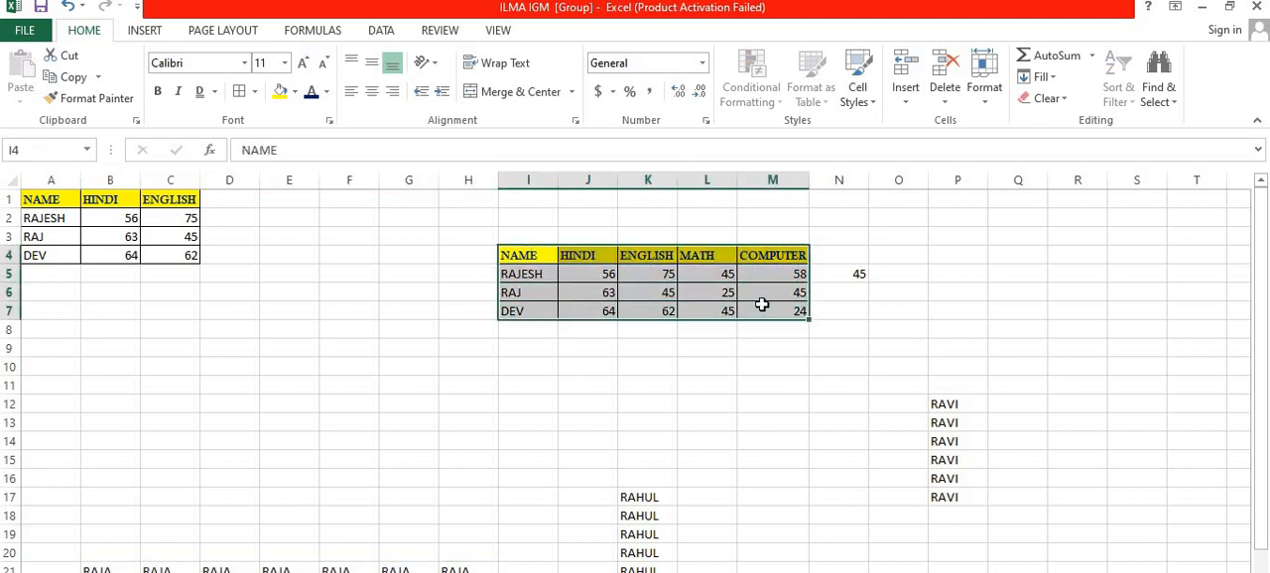
left_click(1057, 79)
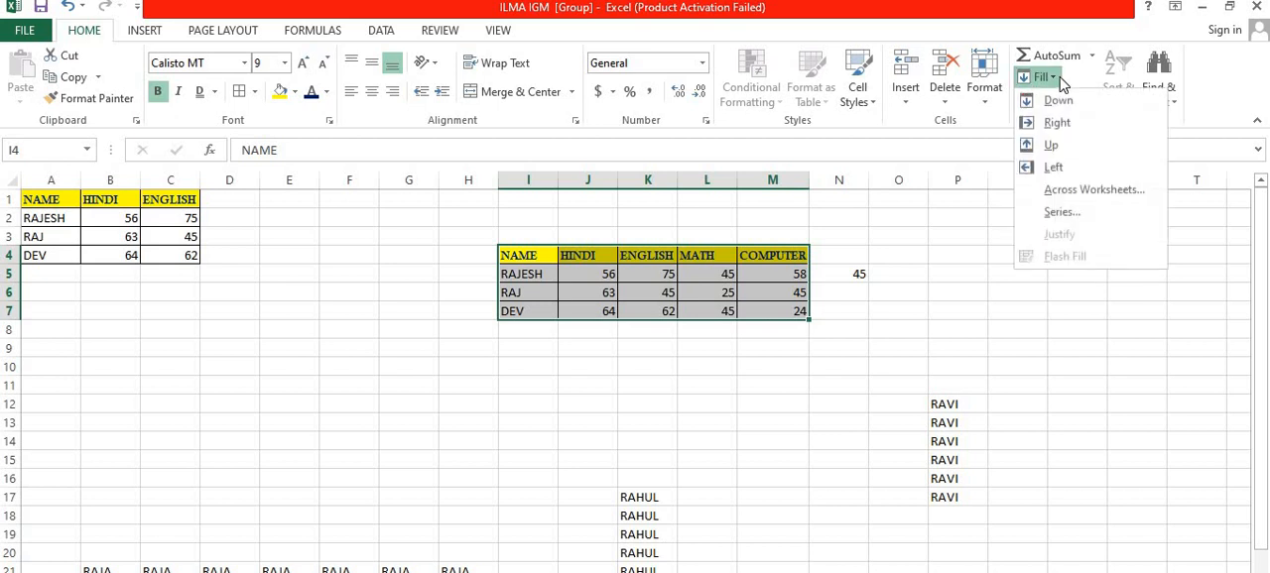
left_click(1083, 193)
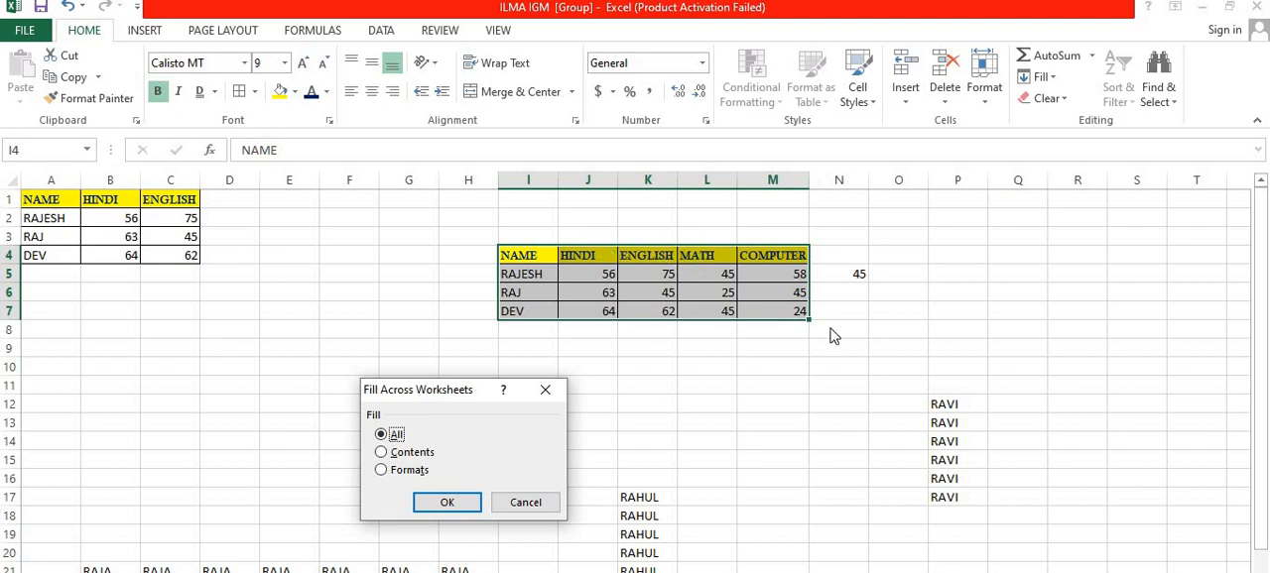
left_click(397, 470)
left_click(444, 498)
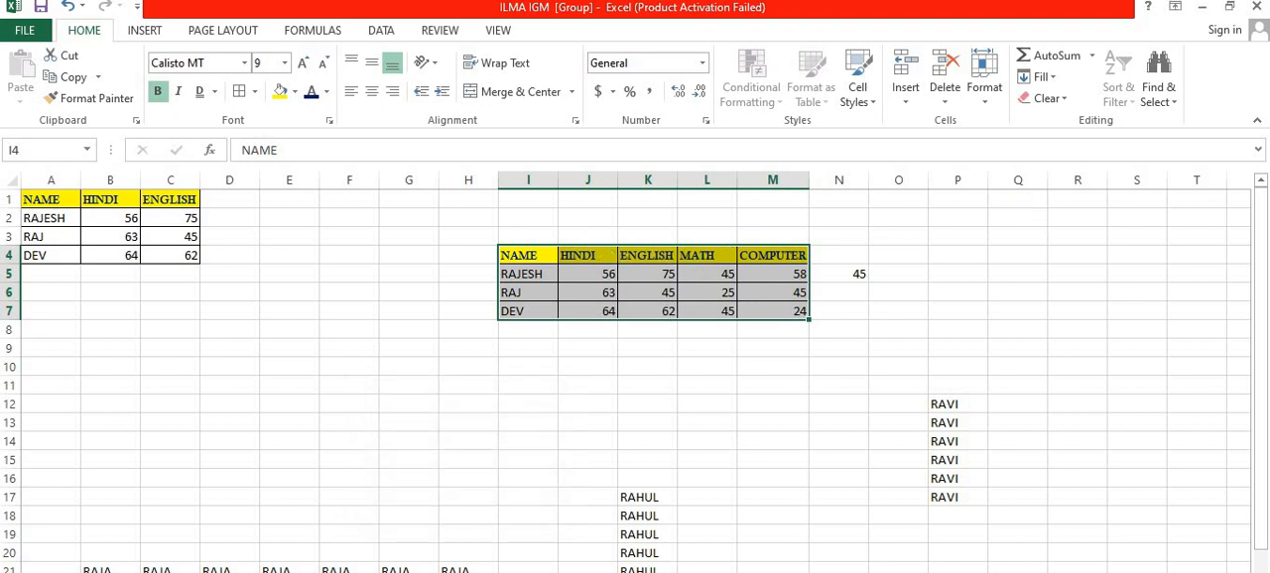
Step: On the grouped sheet with the product table, enter the sample text DGDFH in J4 and HDHSR in K6 of the formatted block
key("ctrl+Page_Down")
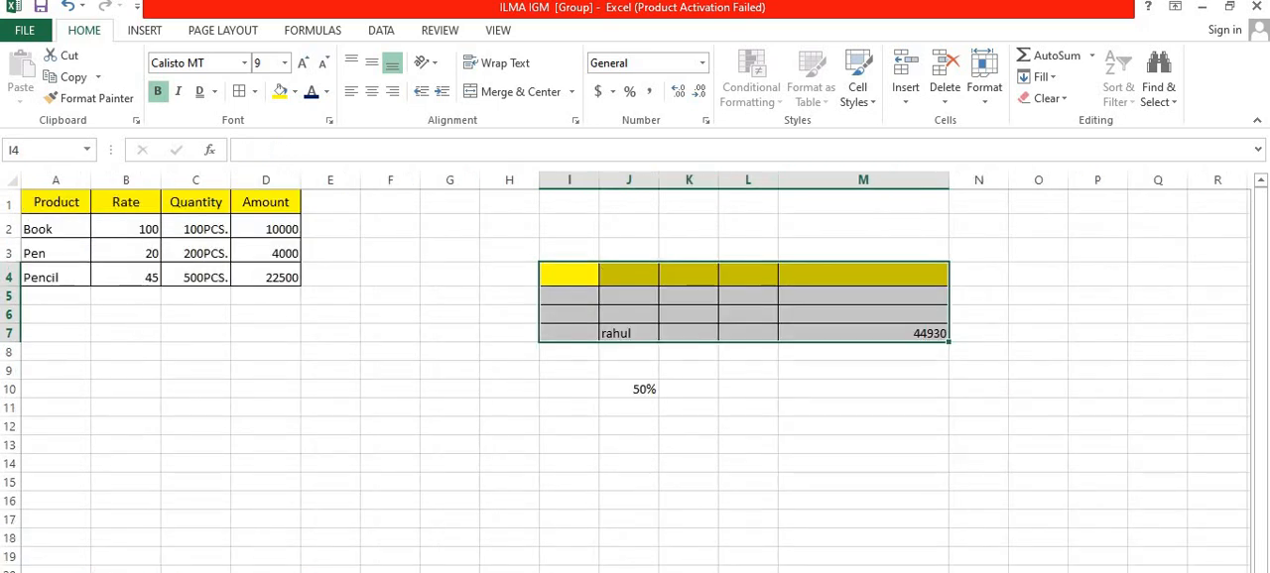
left_click(725, 373)
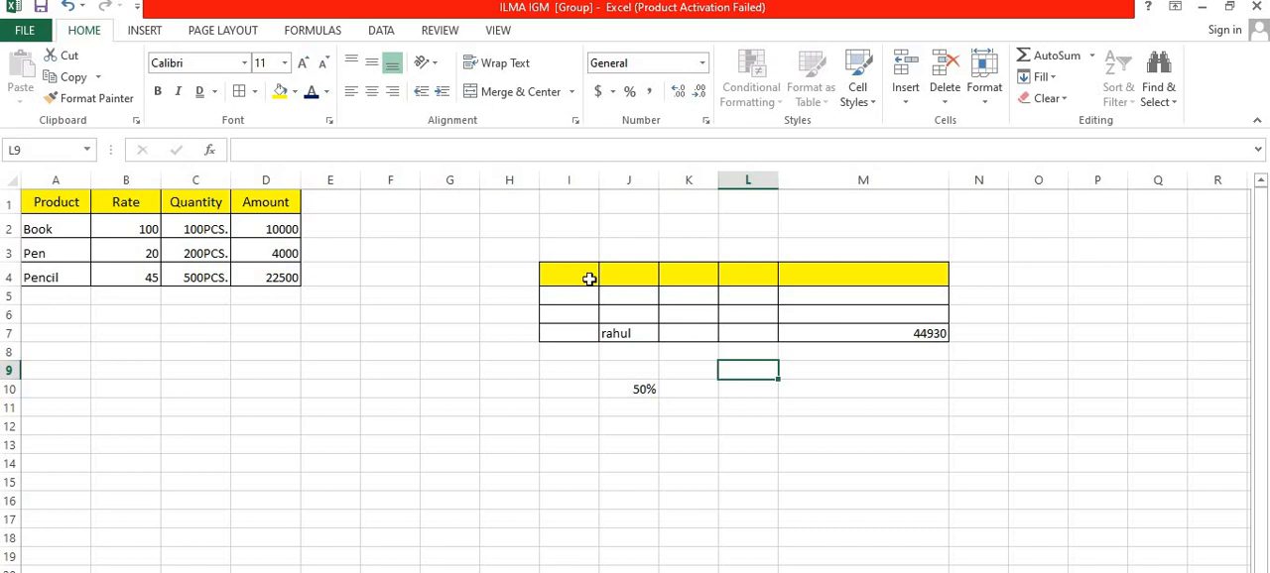
left_click(594, 279)
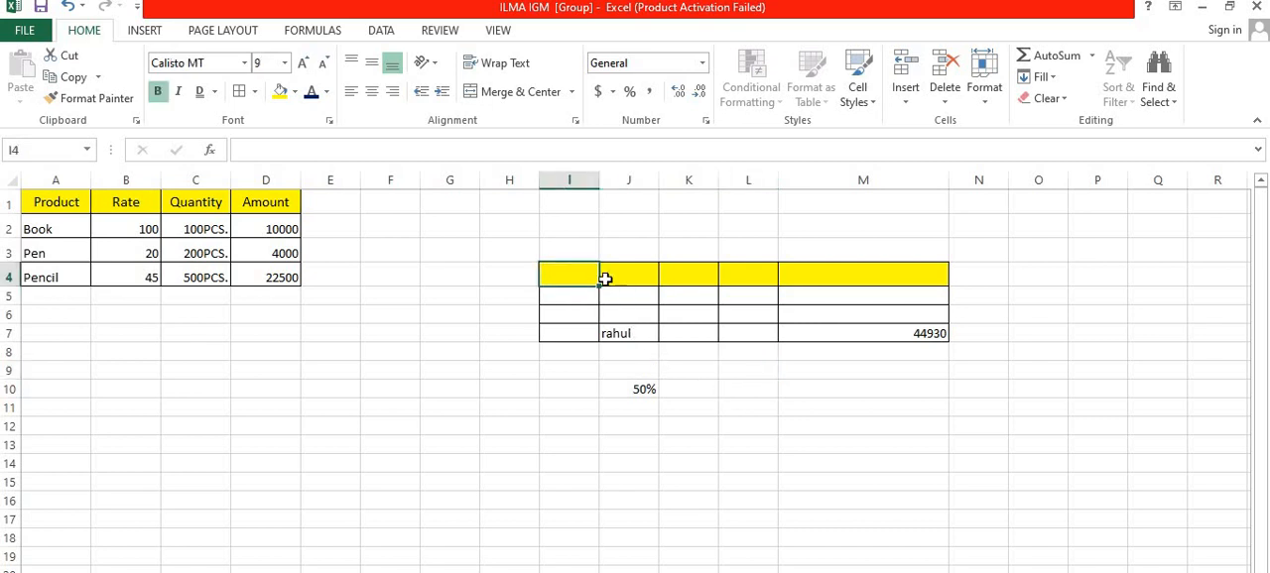
double_click(645, 276)
type("DGDFH")
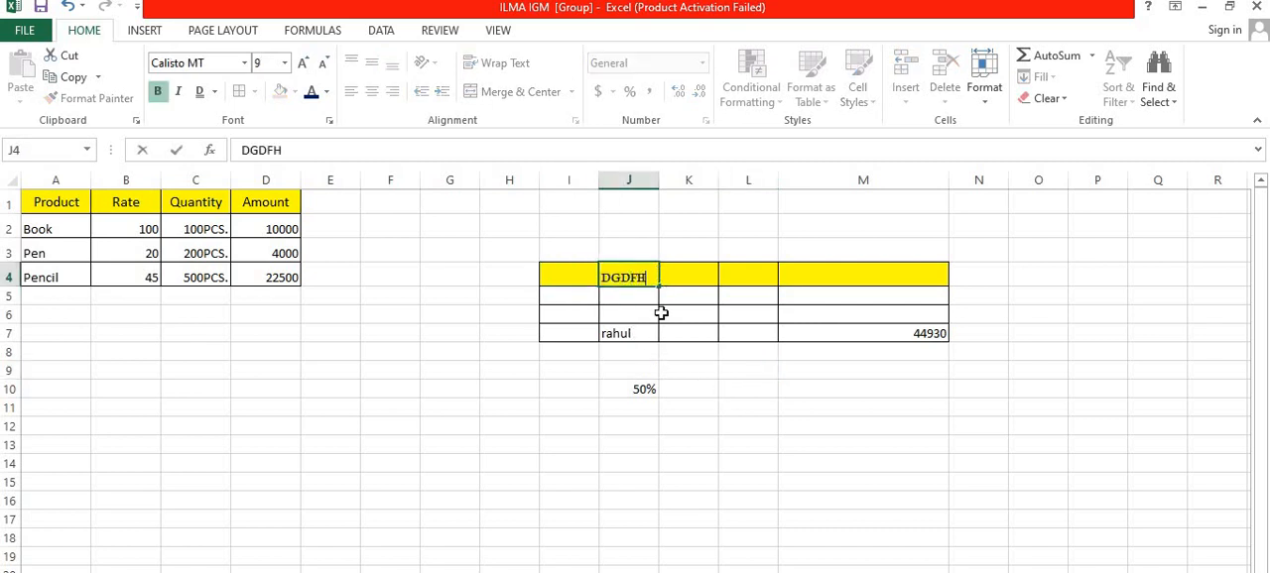
left_click(665, 313)
type("HDHSR")
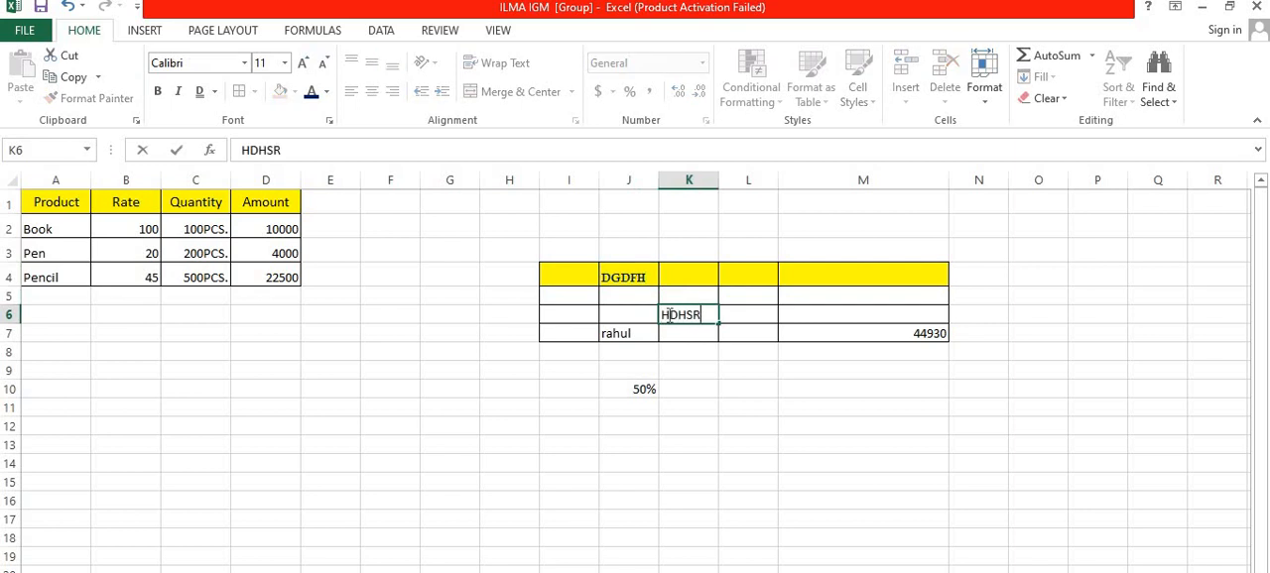
left_click(853, 284)
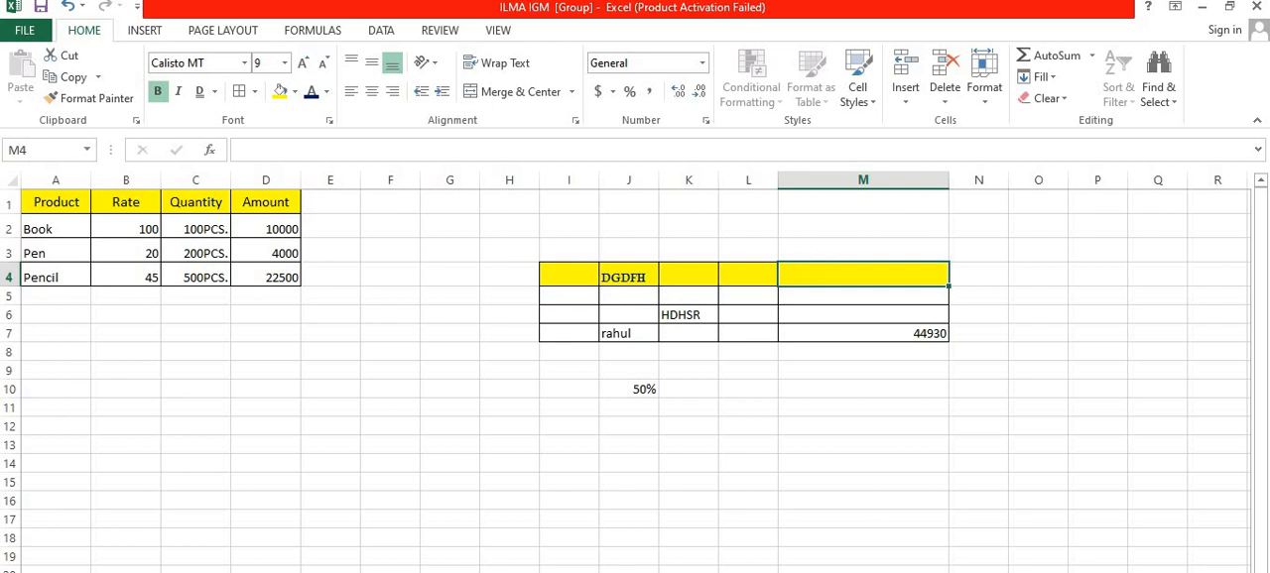
Step: Select cell A37 in the empty area well below the product table
left_click(1043, 78)
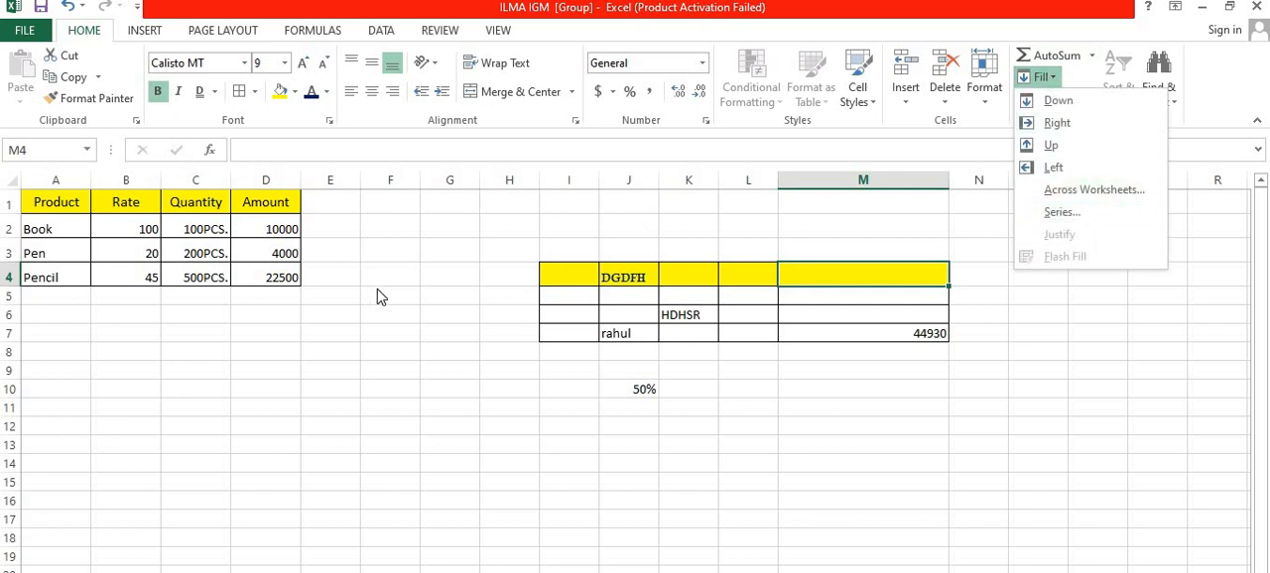
scroll(377, 295, "down", 10)
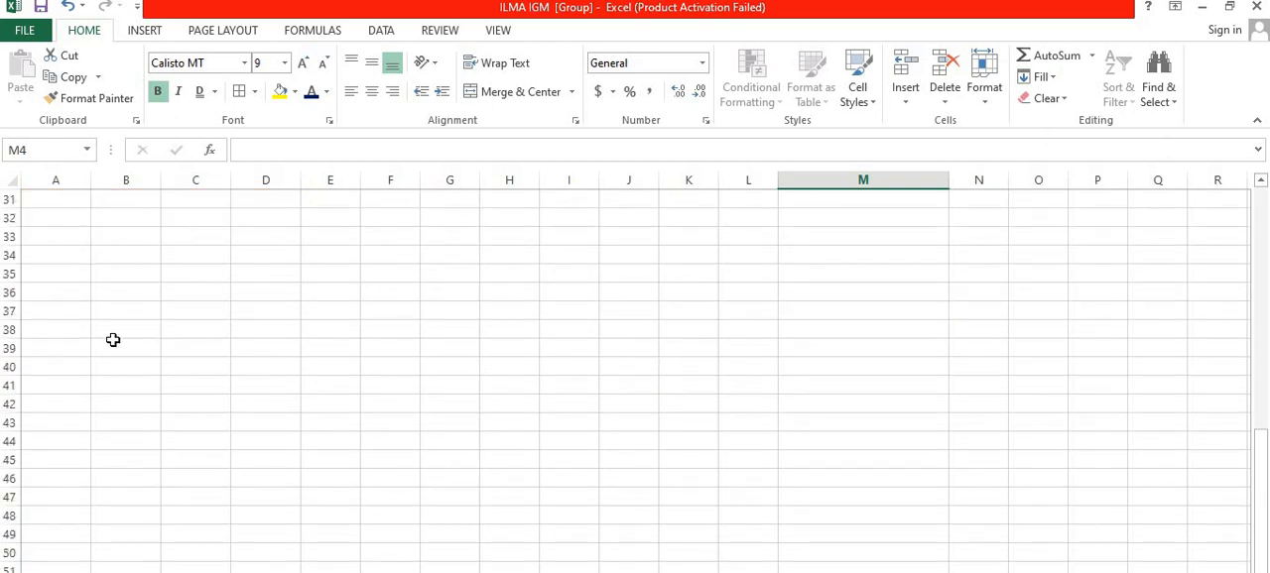
left_click(71, 315)
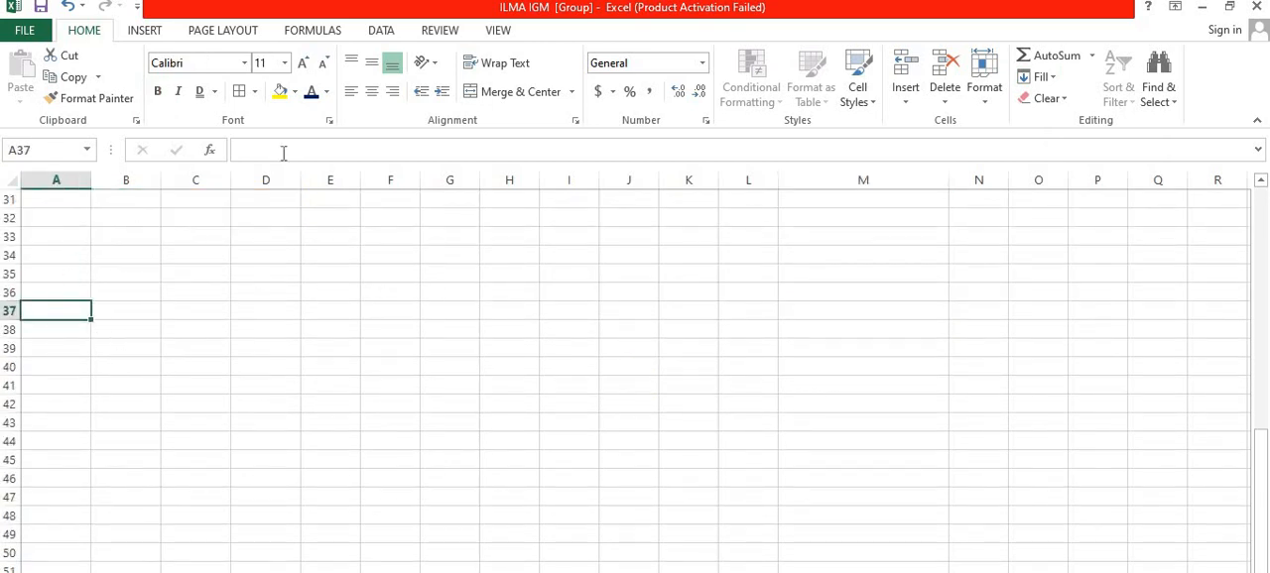
left_click(1046, 83)
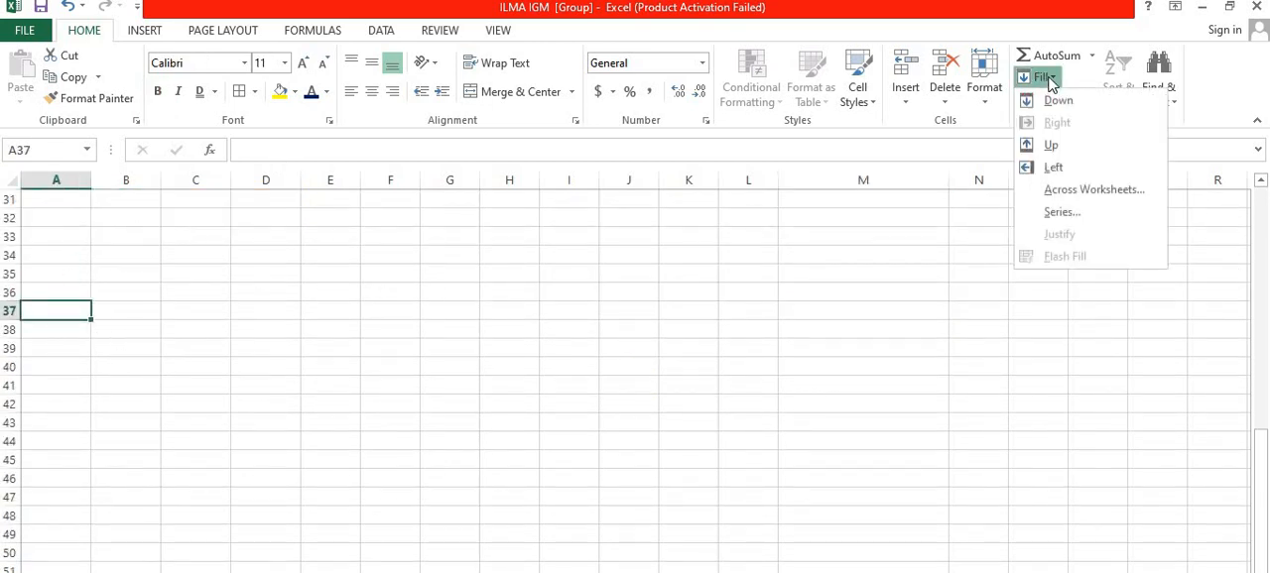
left_click(1054, 211)
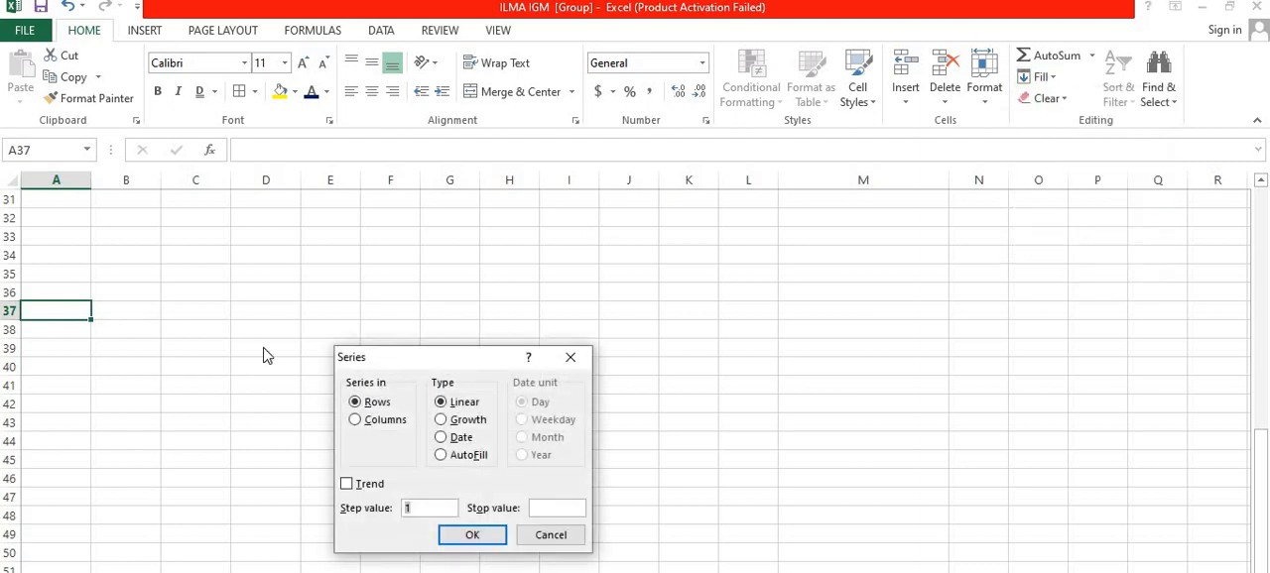
left_click(568, 358)
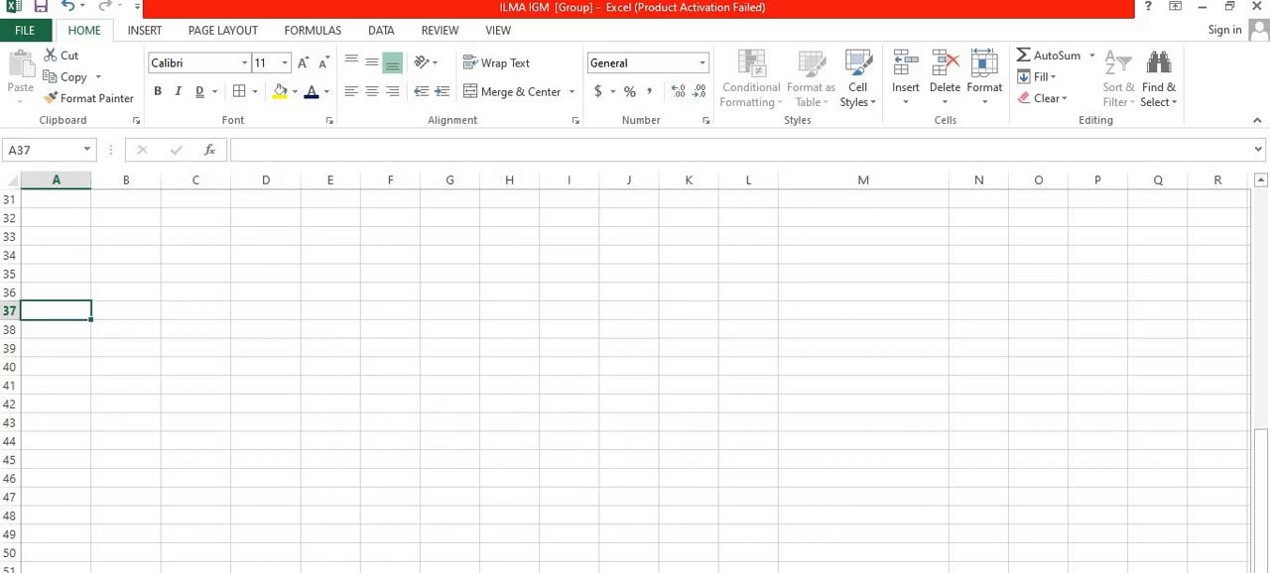
Step: Enter the starting number 1 in cell A37 and keep that cell selected
type("1")
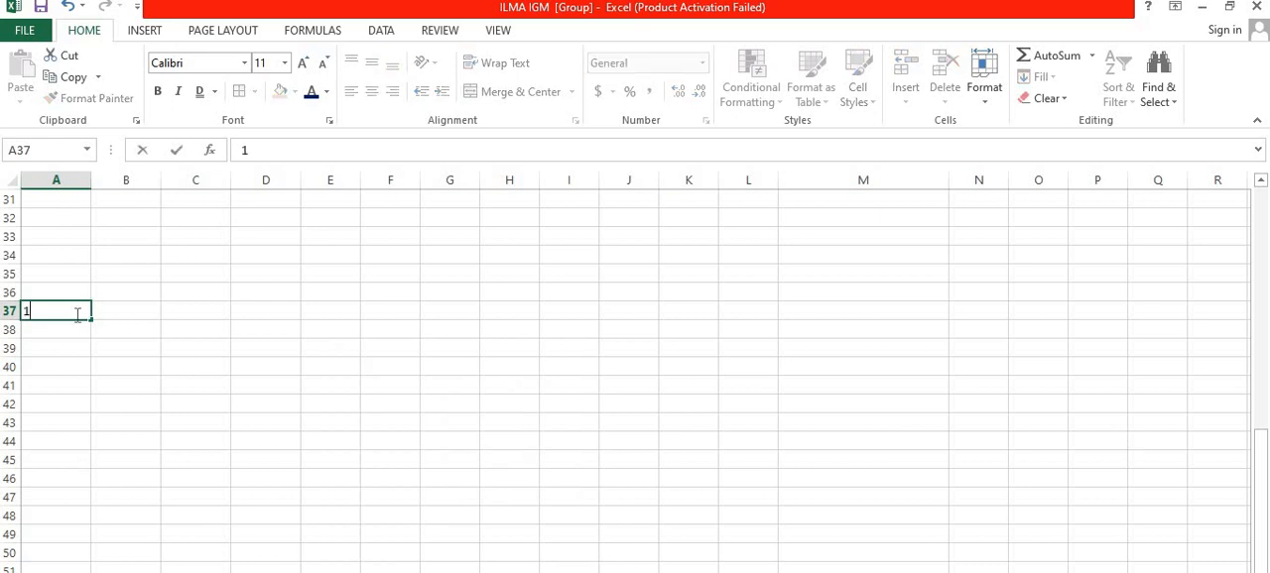
left_click(585, 331)
left_click(60, 309)
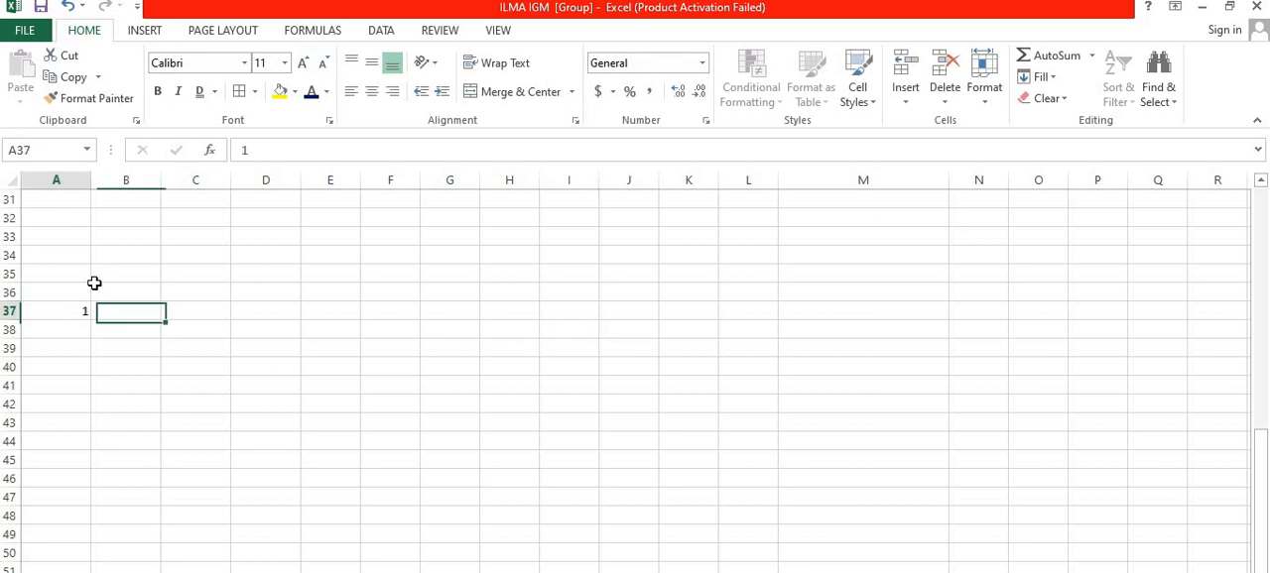
Step: Fill a linear series from A37 down the column with step value 1 and stop value 100, and check the filled numbers
left_click(1041, 76)
left_click(1081, 220)
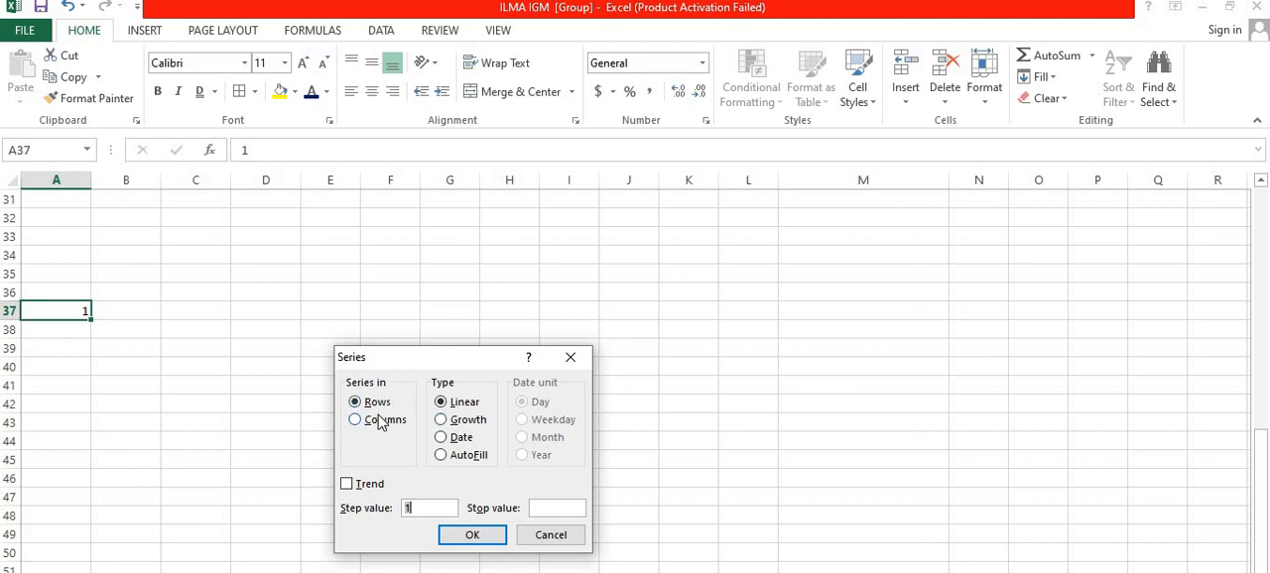
left_click(380, 425)
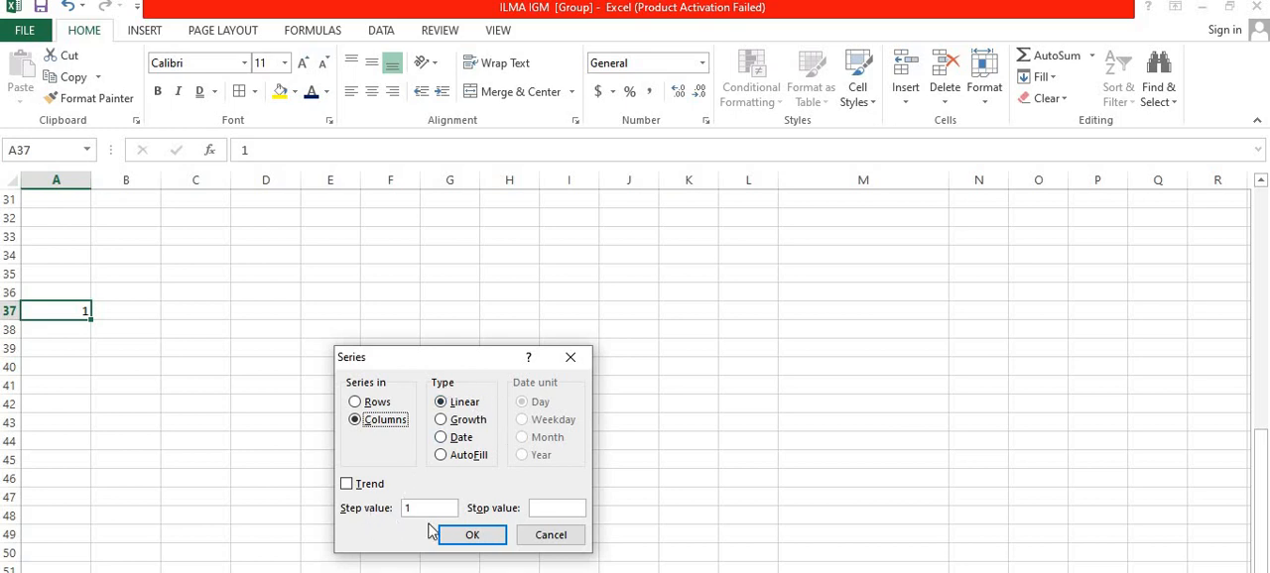
left_click(546, 507)
left_click(493, 536)
scroll(322, 409, "down", 9)
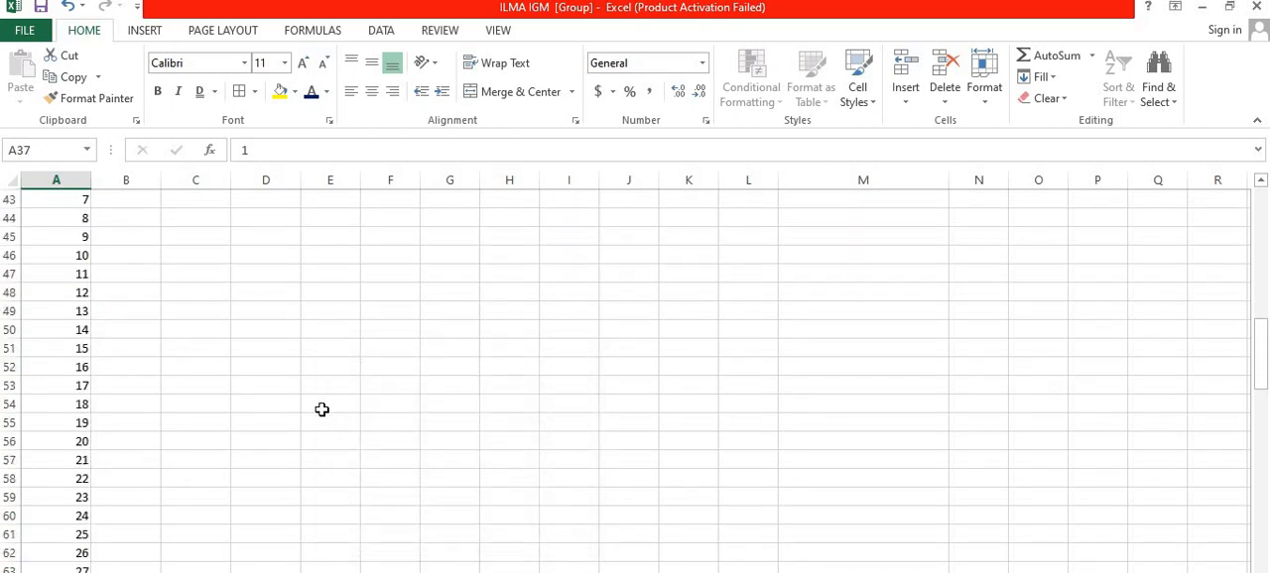
scroll(323, 409, "down", 20)
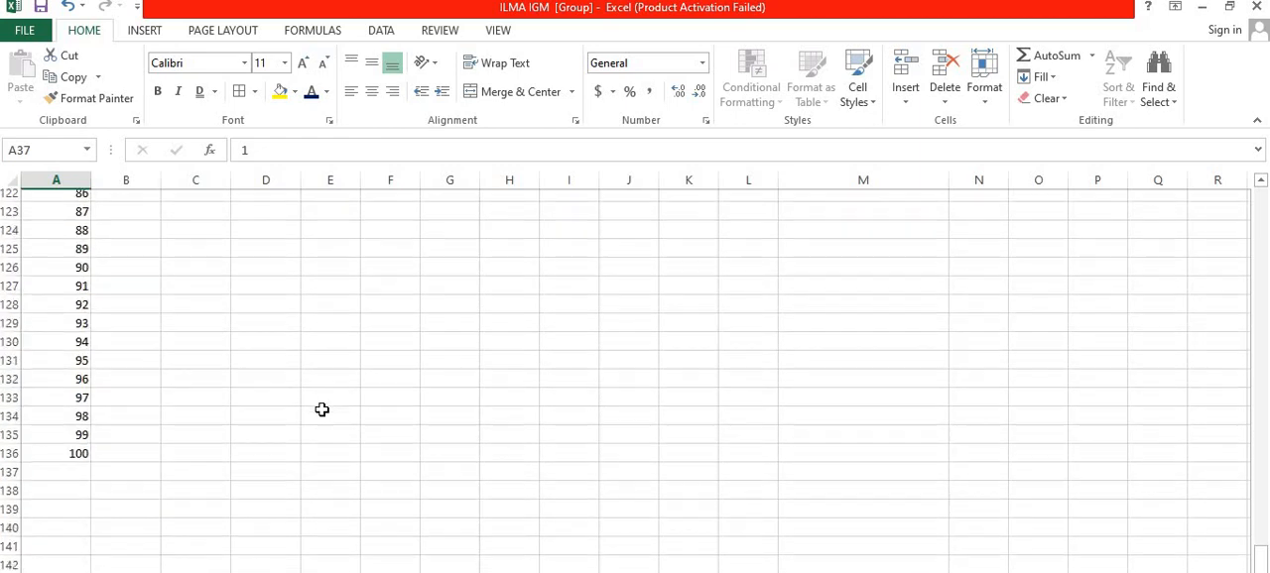
scroll(322, 409, "up", 5)
scroll(322, 409, "up", 20)
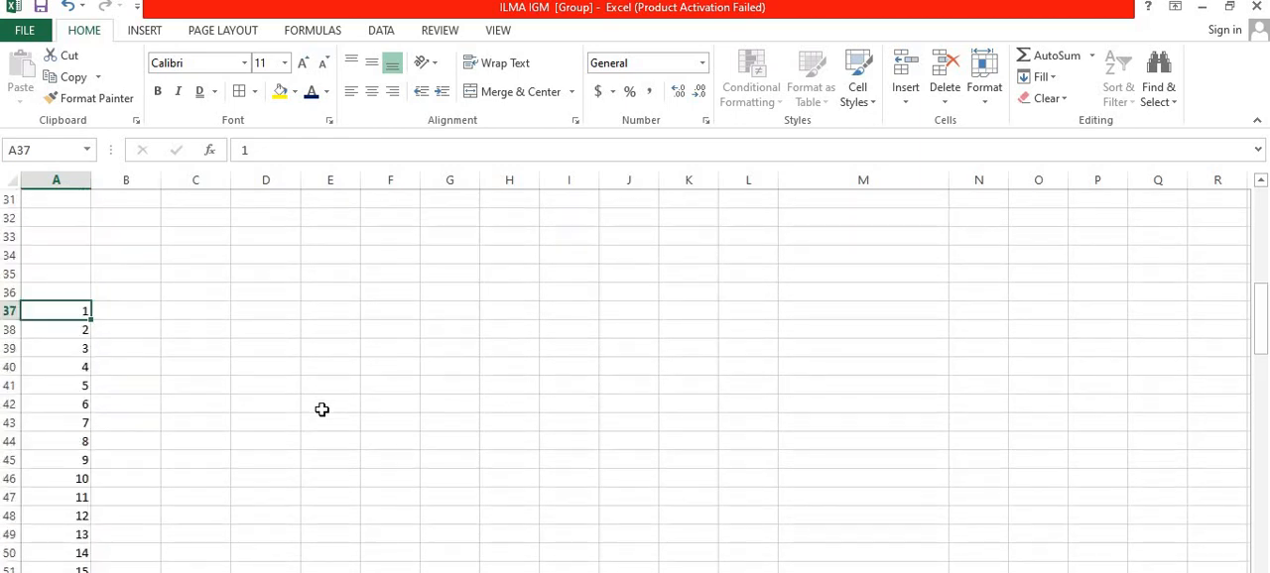
scroll(240, 357, "down", 9)
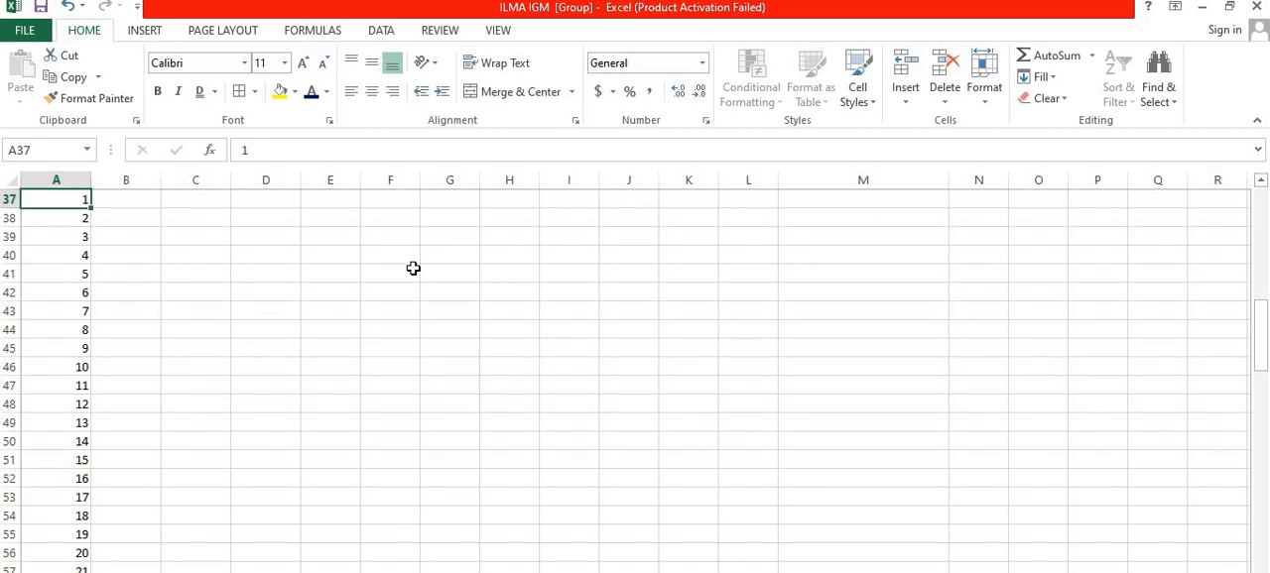
Step: Switch to the grouped sheet with the TABLE heading, enter 8 in B18 beneath it, and keep that cell selected
left_click(411, 270)
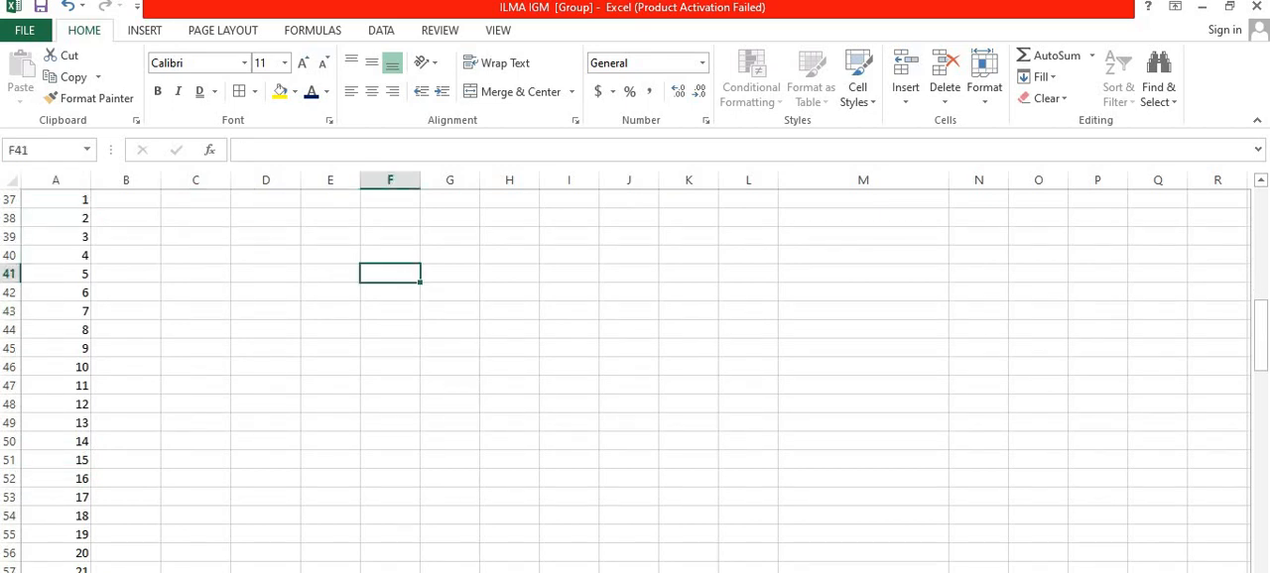
left_click(129, 571)
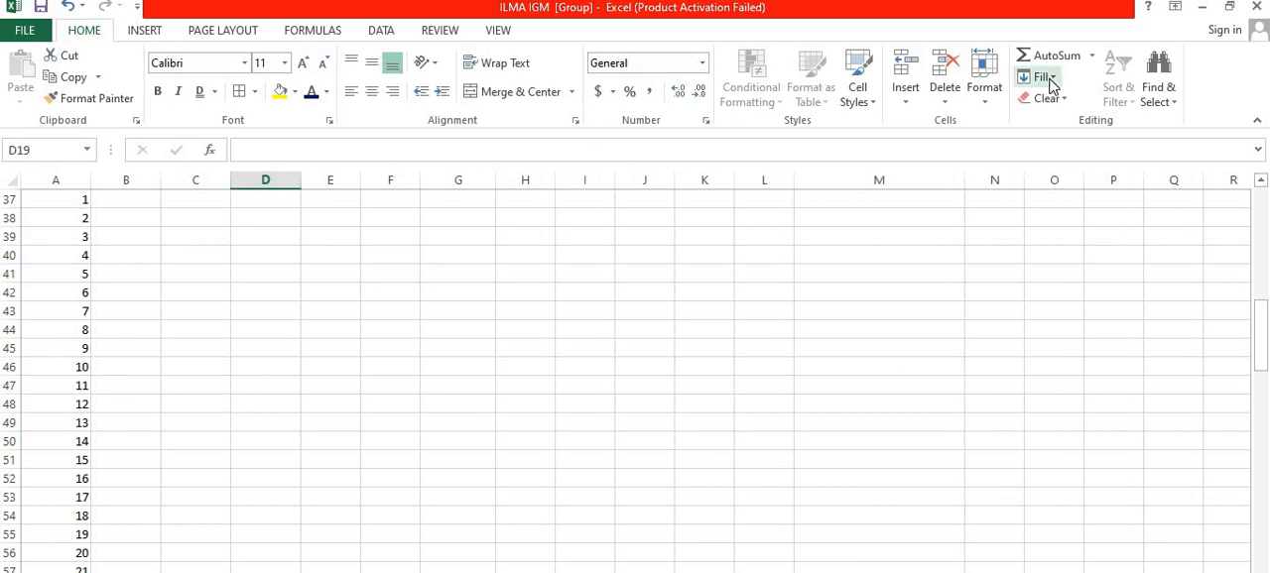
scroll(248, 355, "up", 1)
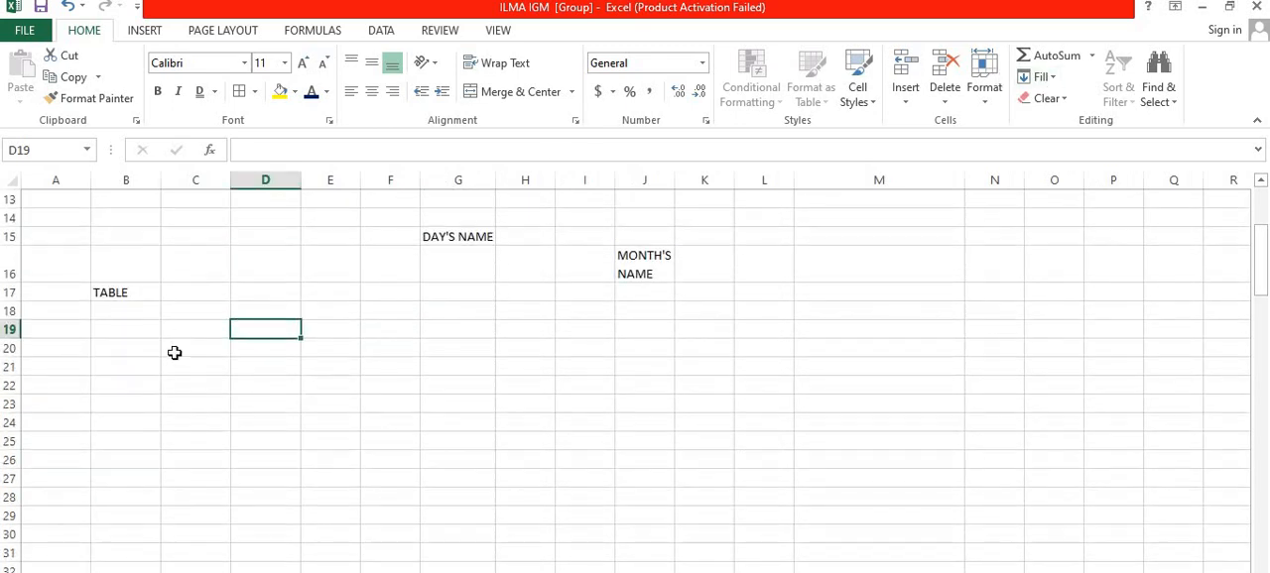
left_click(127, 310)
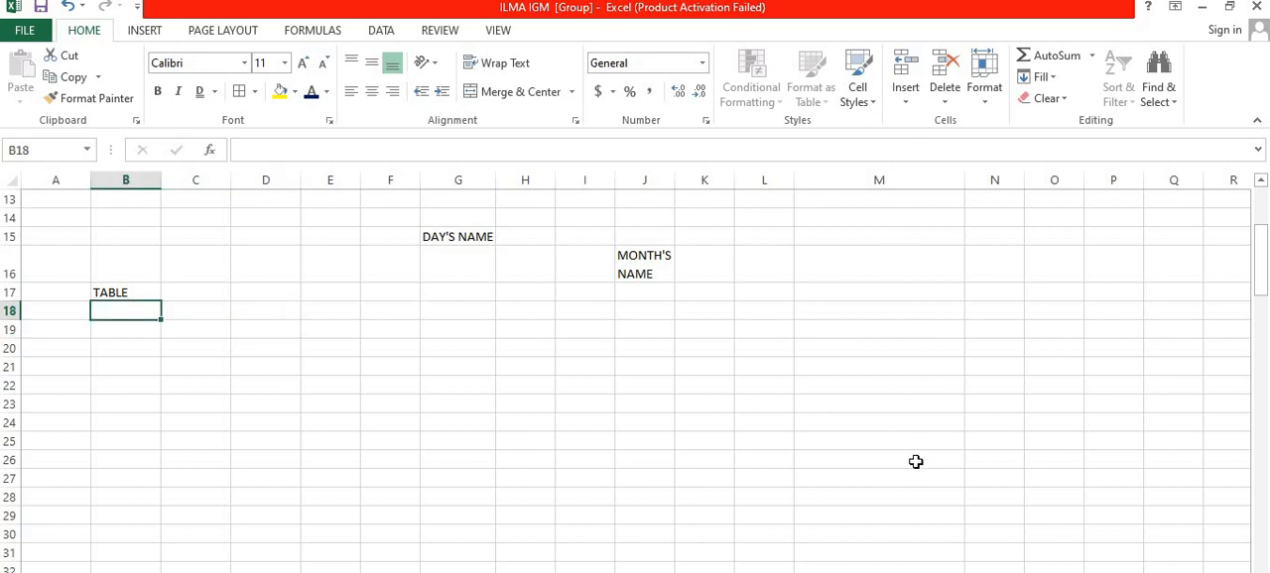
type("8")
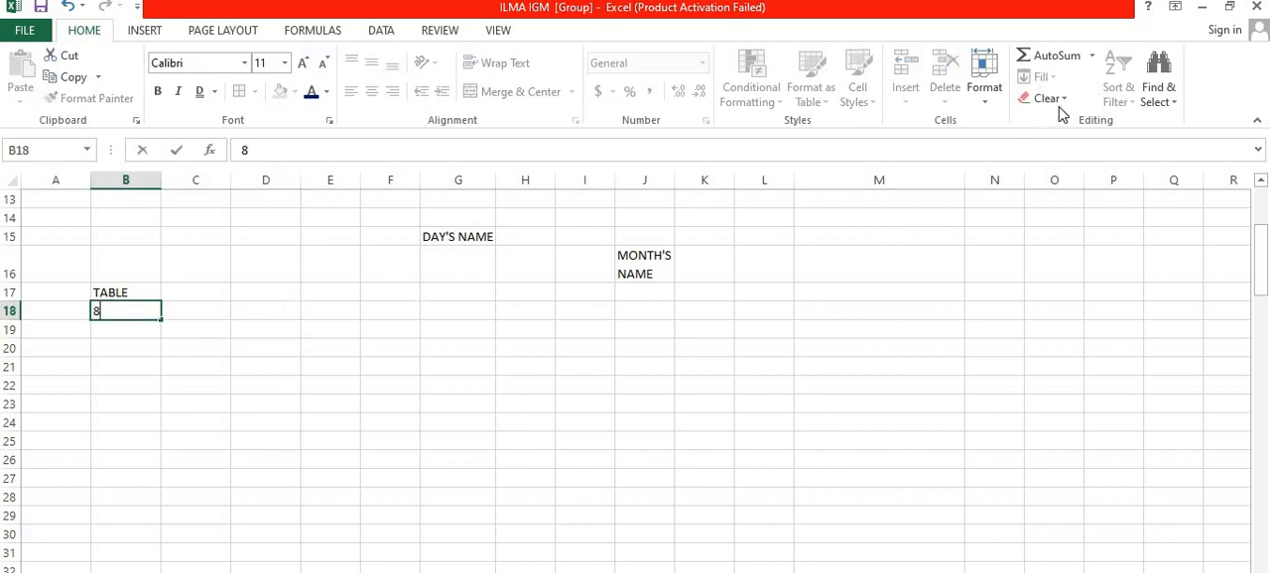
left_click(180, 347)
left_click(130, 308)
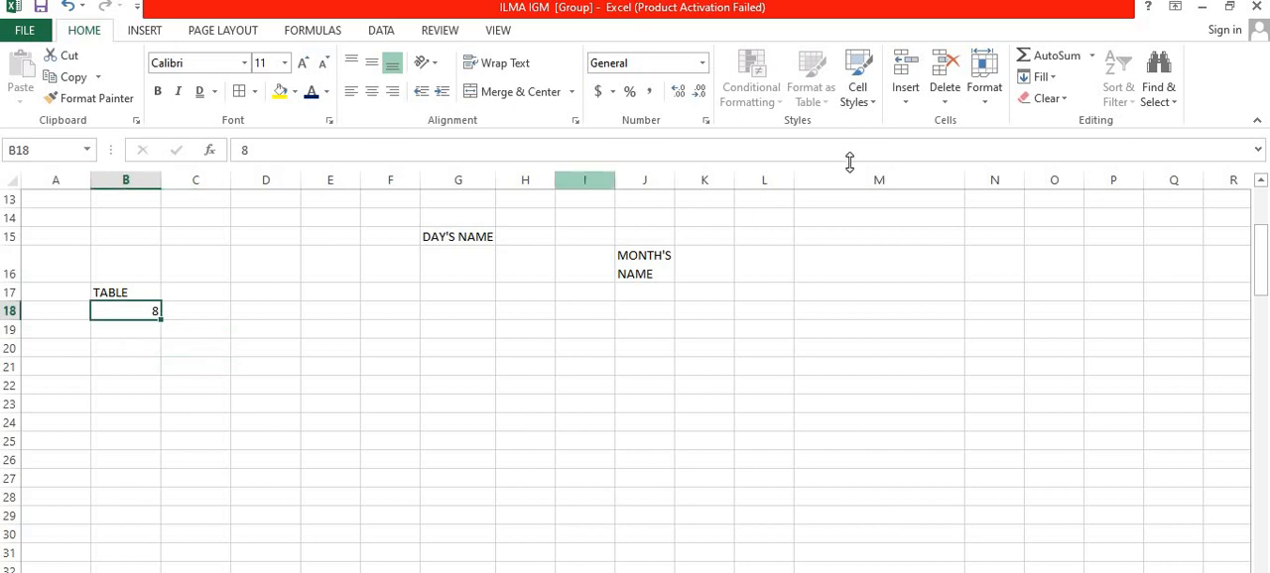
Step: Try to fill a linear series from B18 down the column with step value 1 and stop value 80
left_click(1042, 77)
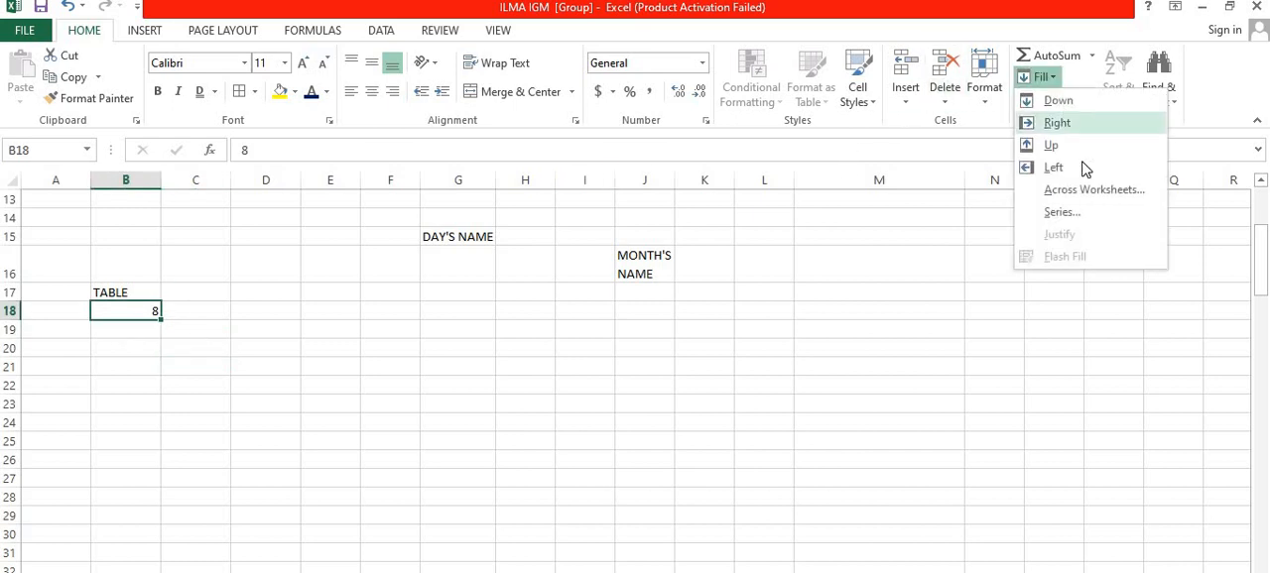
left_click(1072, 215)
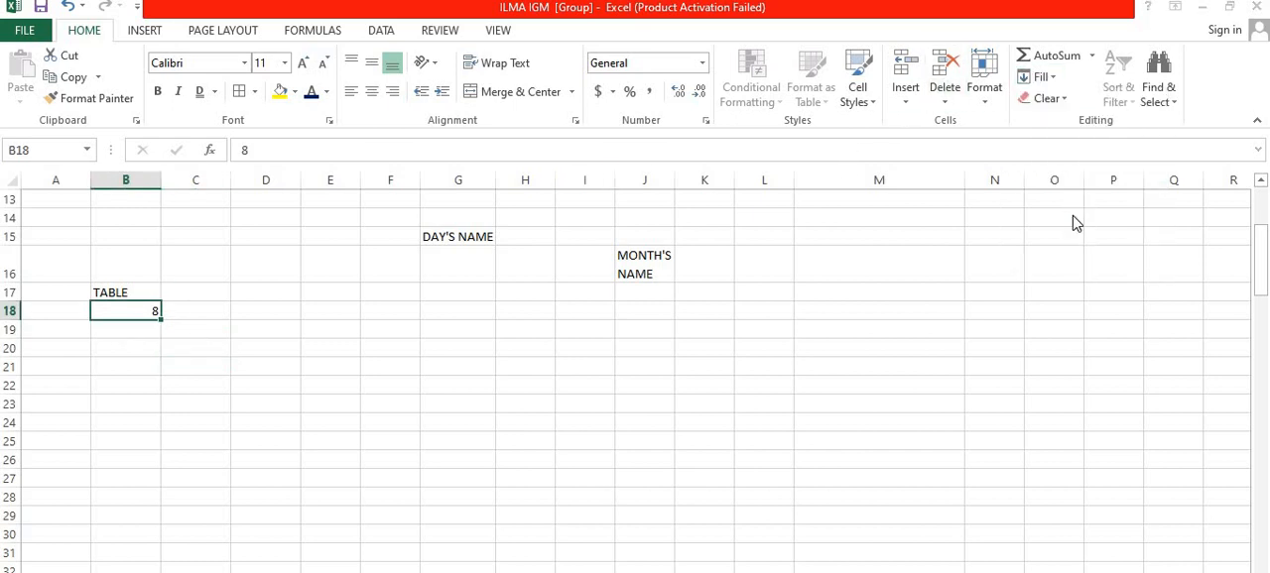
left_click(385, 422)
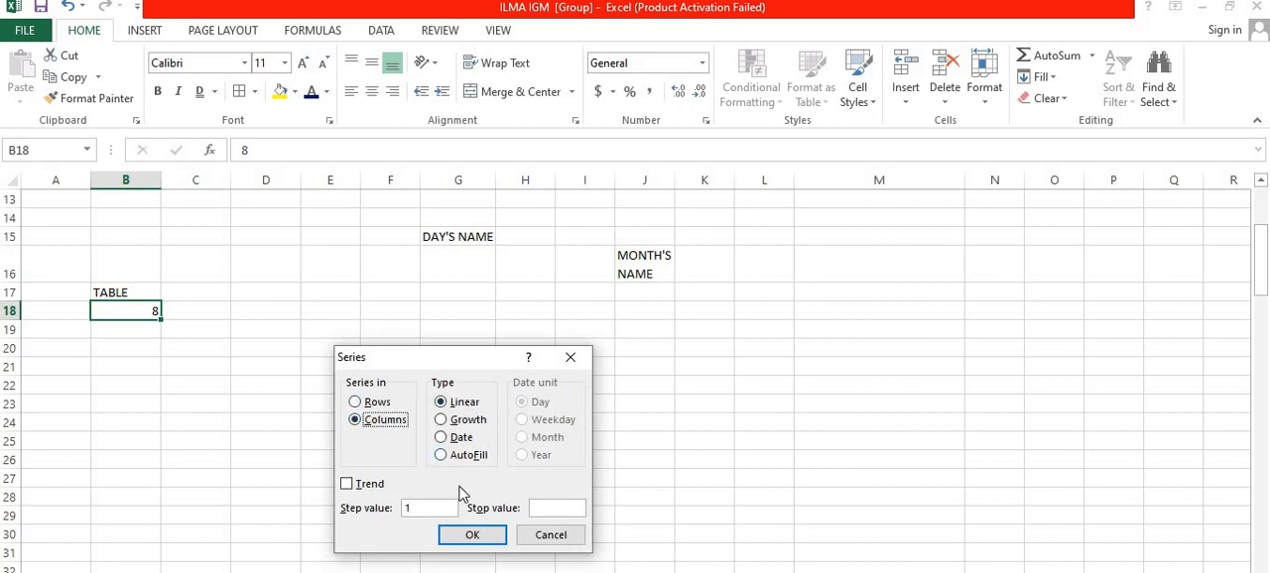
left_click(546, 506)
left_click(468, 534)
scroll(215, 459, "down", 3)
scroll(214, 457, "down", 3)
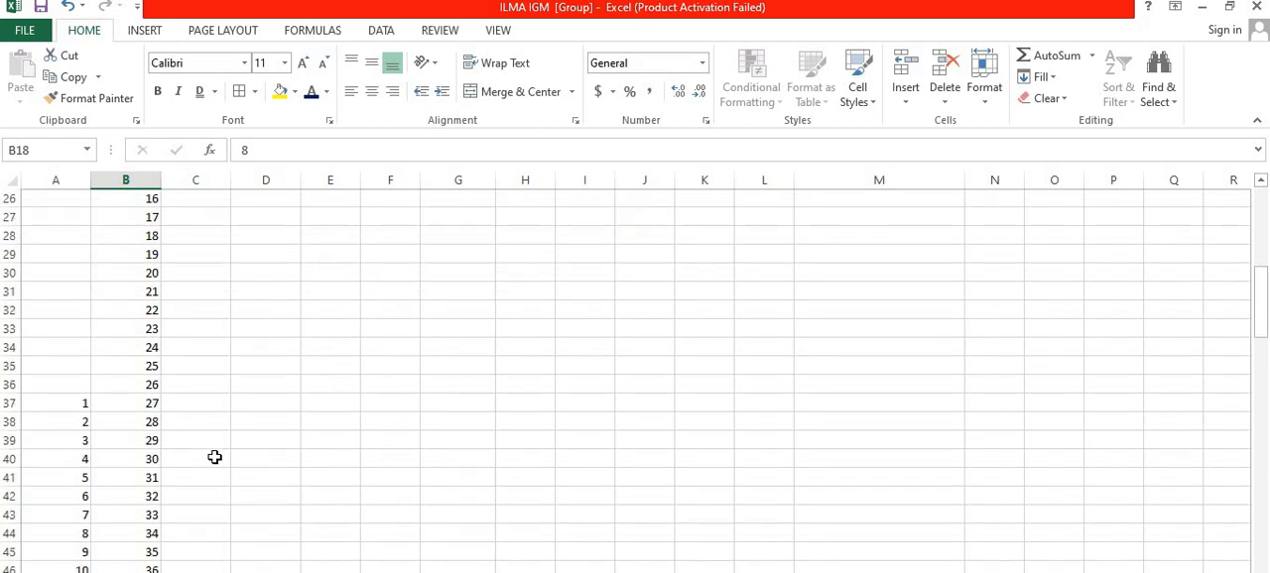
scroll(214, 457, "up", 10)
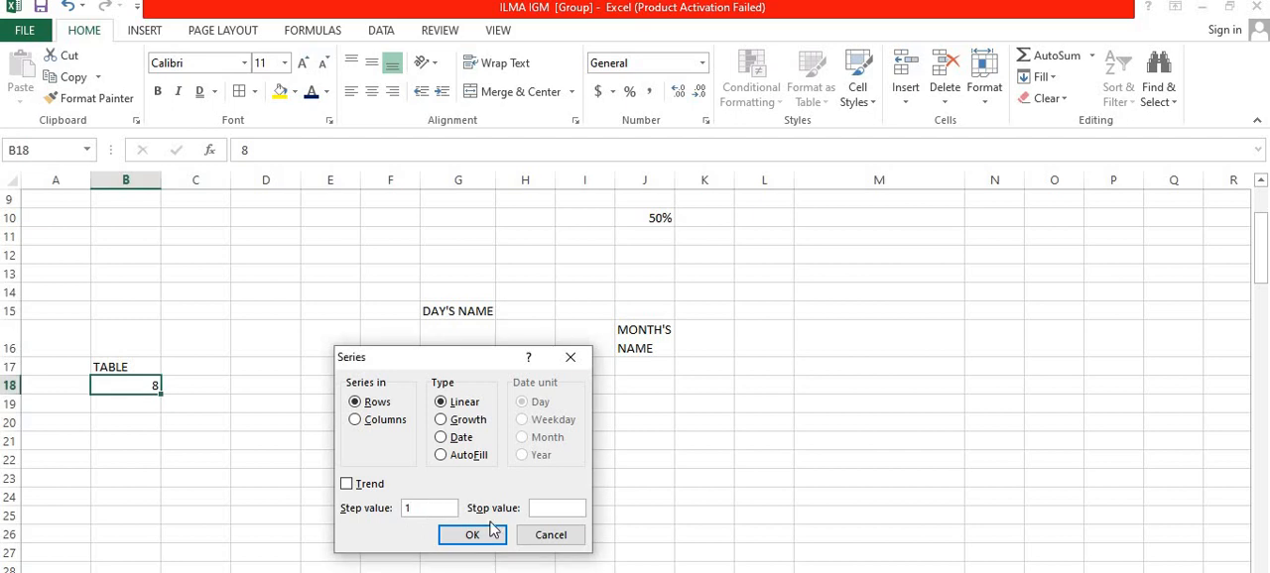
Step: Fill a linear series from B18 down the column with step value 8 and stop value 80, and check the filled numbers
type("8")
left_click(369, 422)
left_click(478, 537)
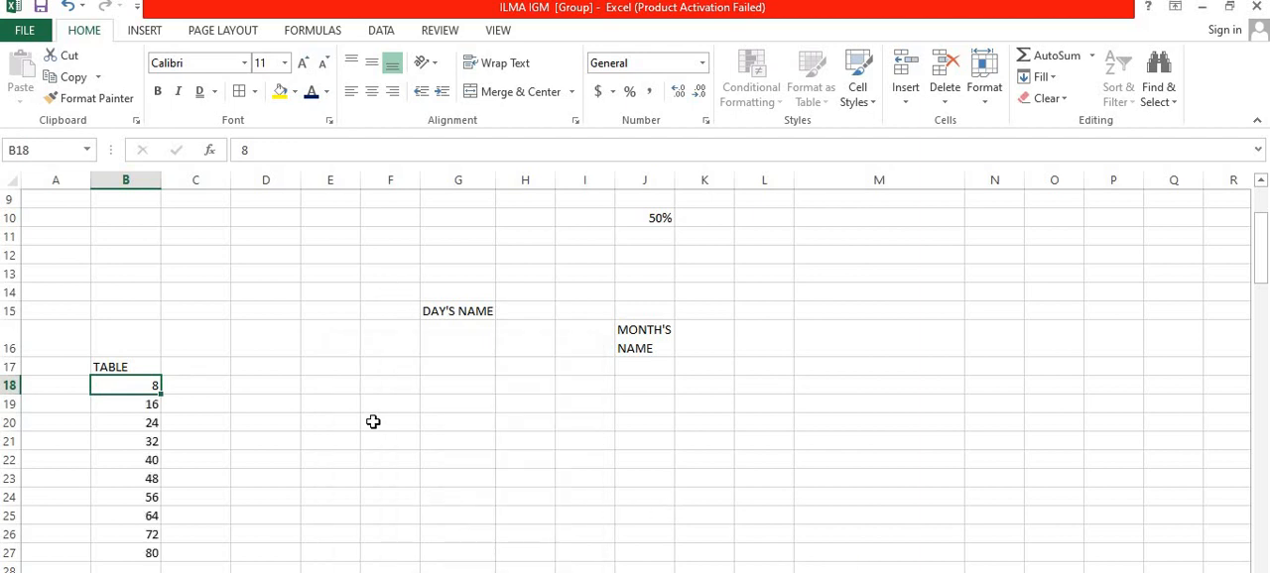
scroll(373, 421, "down", 5)
scroll(261, 357, "up", 3)
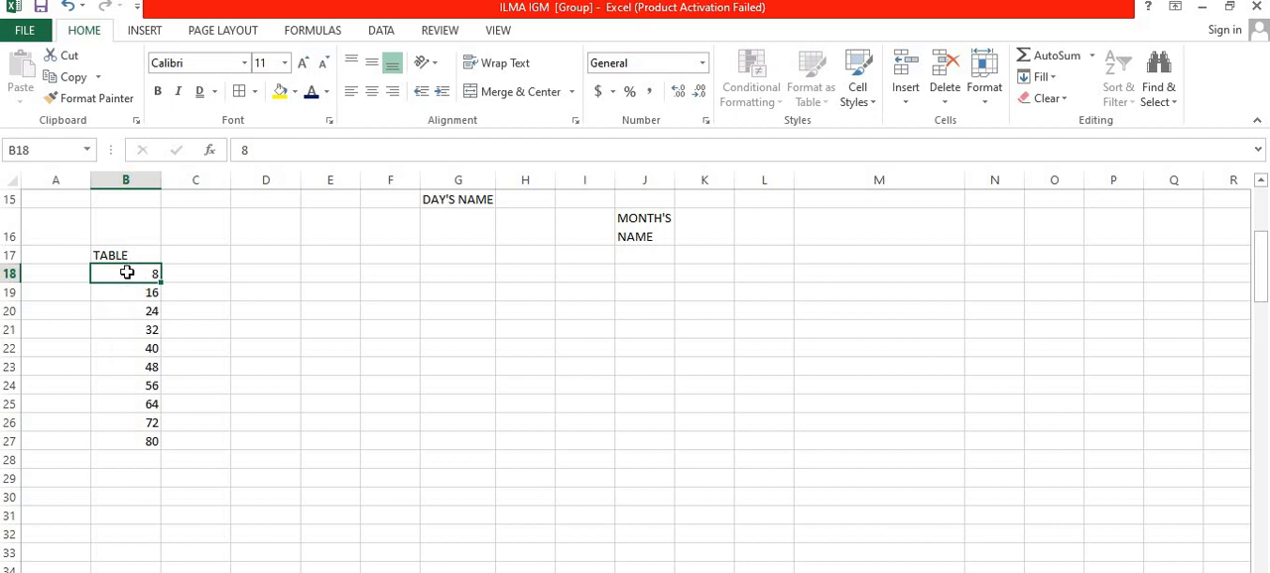
Step: Enter SUNDAY in G16 below the DAY'S NAME heading and keep that cell selected
left_click(456, 230)
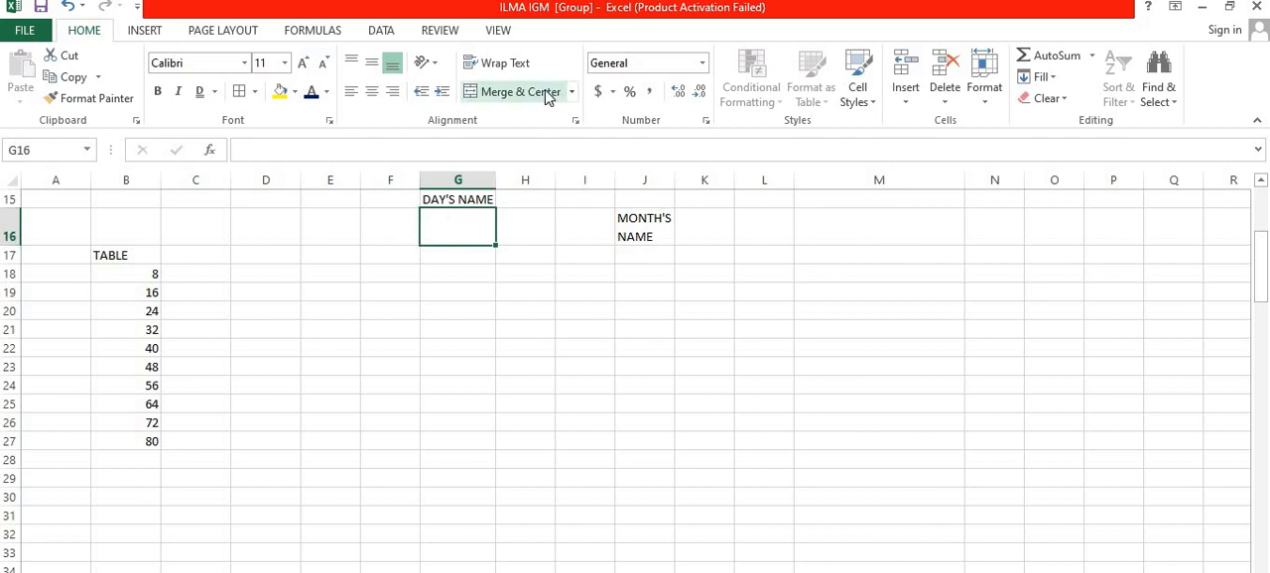
type("SUNDAY")
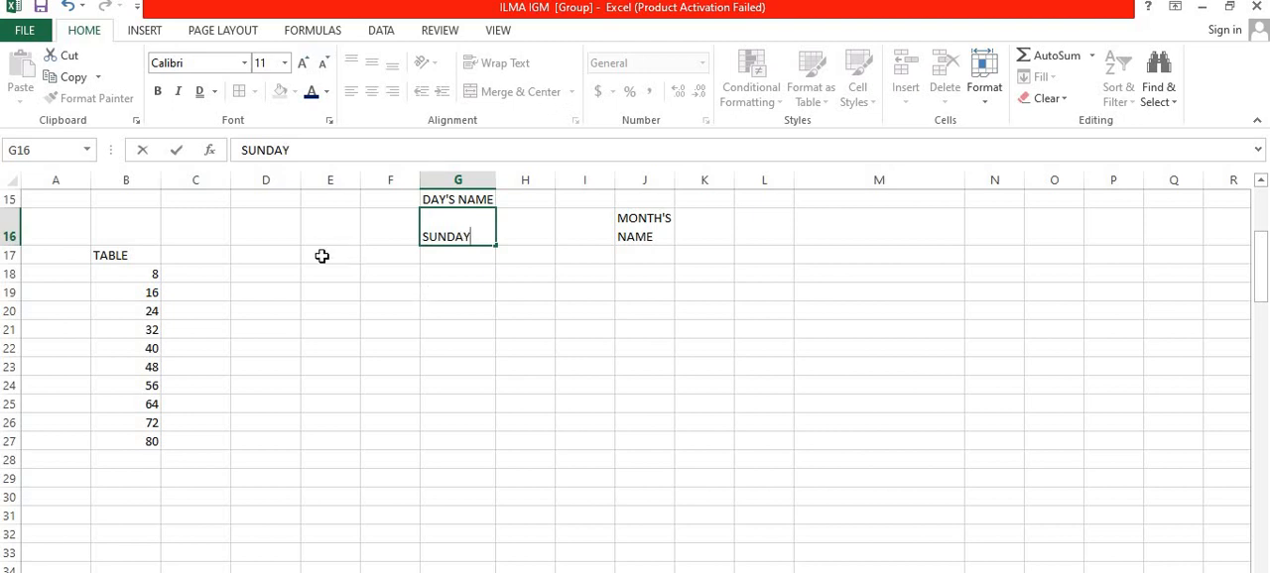
left_click(443, 268)
left_click(445, 234)
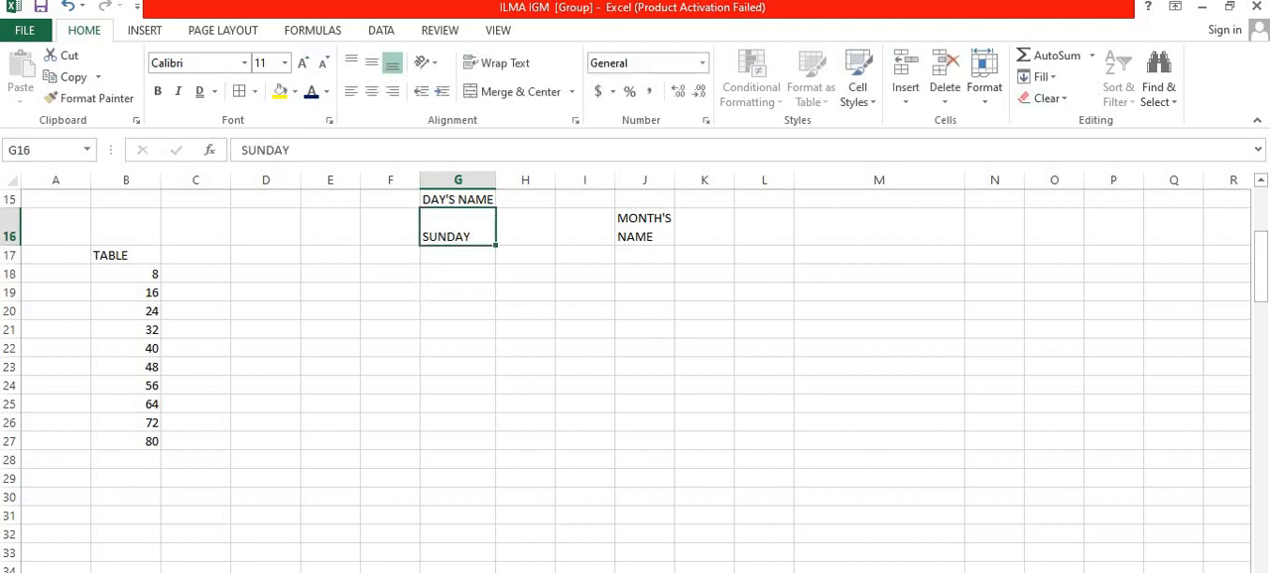
Step: Try an AutoFill series in columns with only the SUNDAY cell G16 selected
left_click(1040, 76)
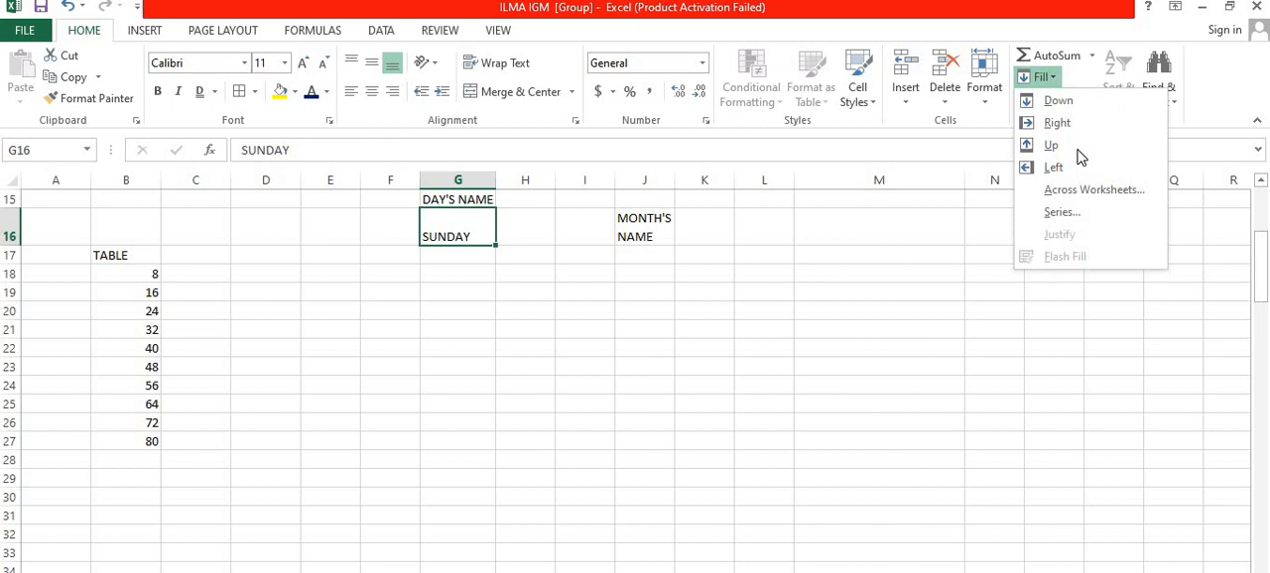
left_click(1081, 210)
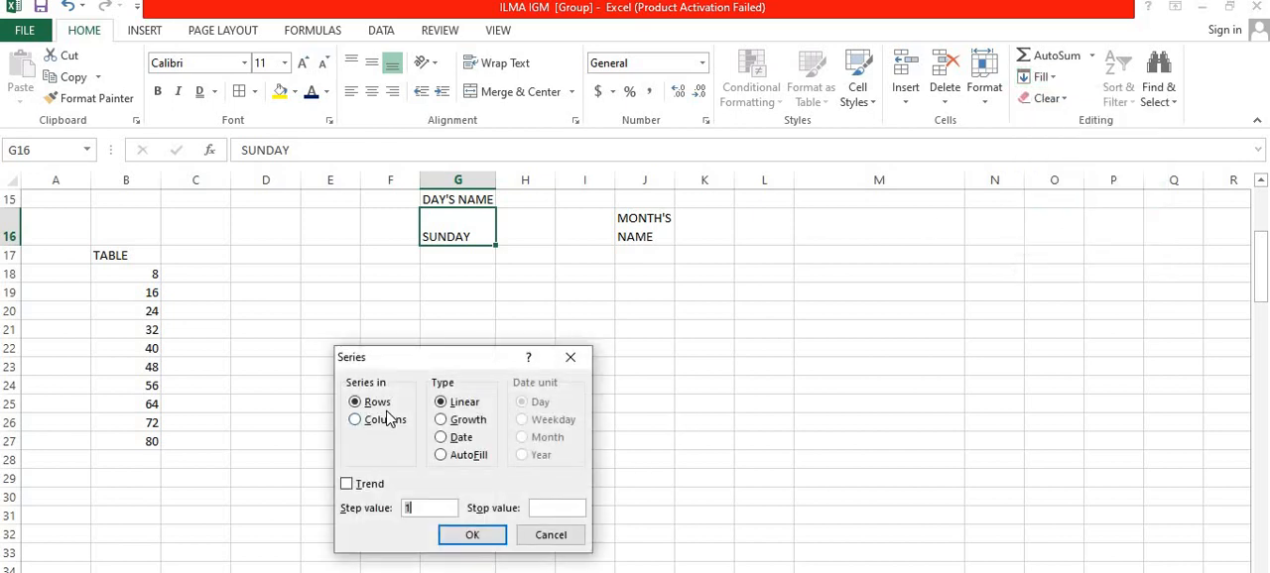
left_click(388, 423)
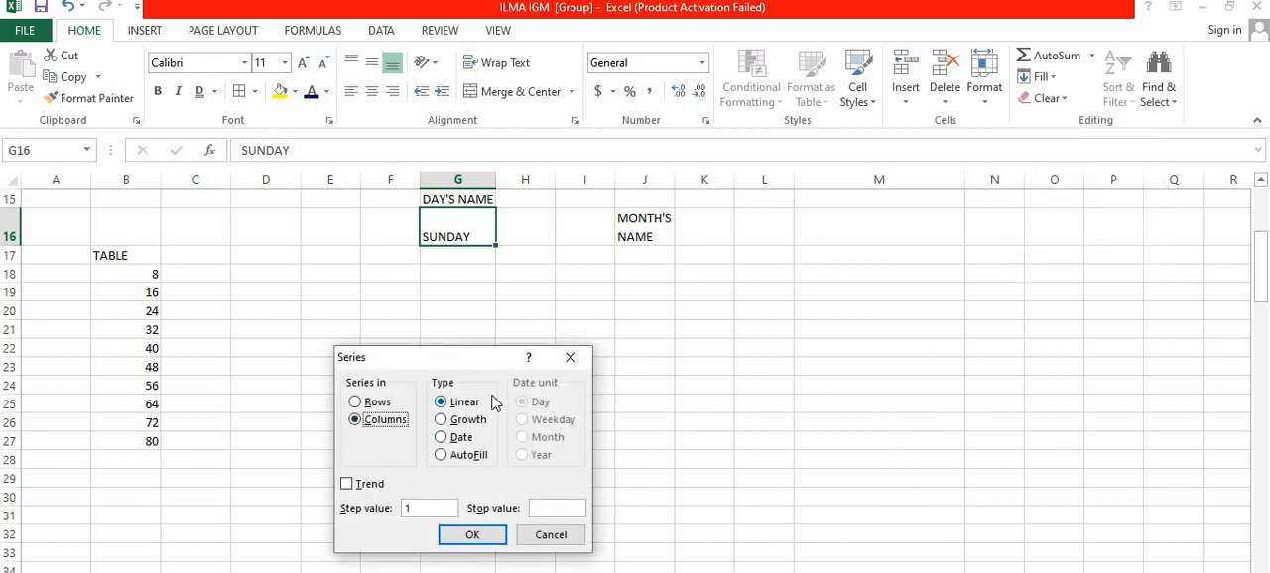
left_click(466, 459)
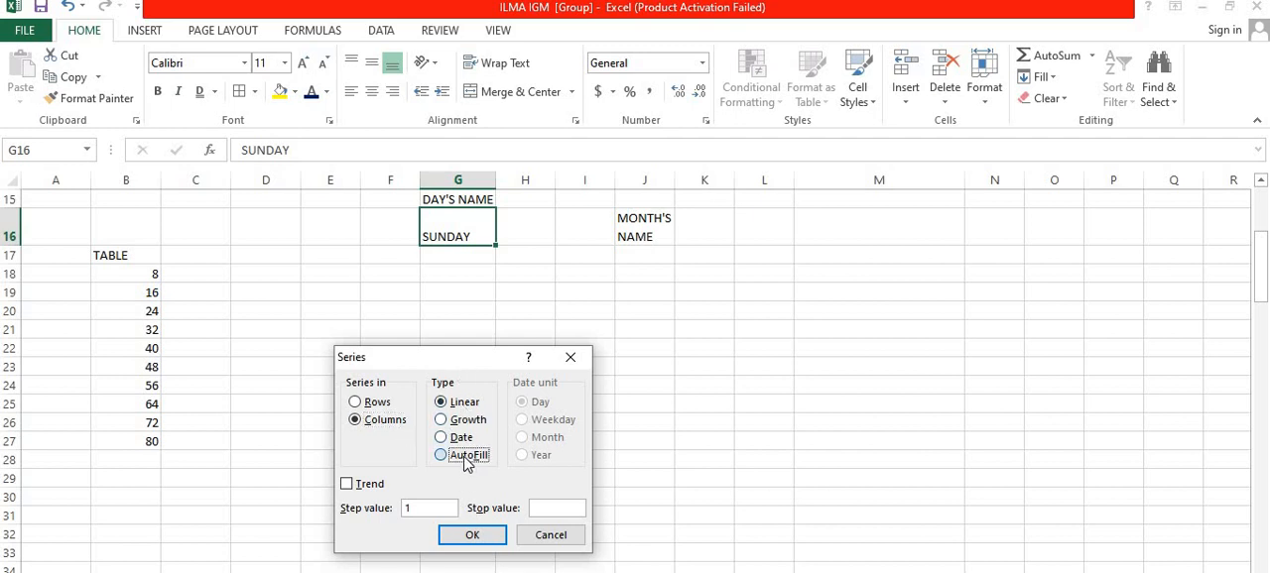
left_click(470, 535)
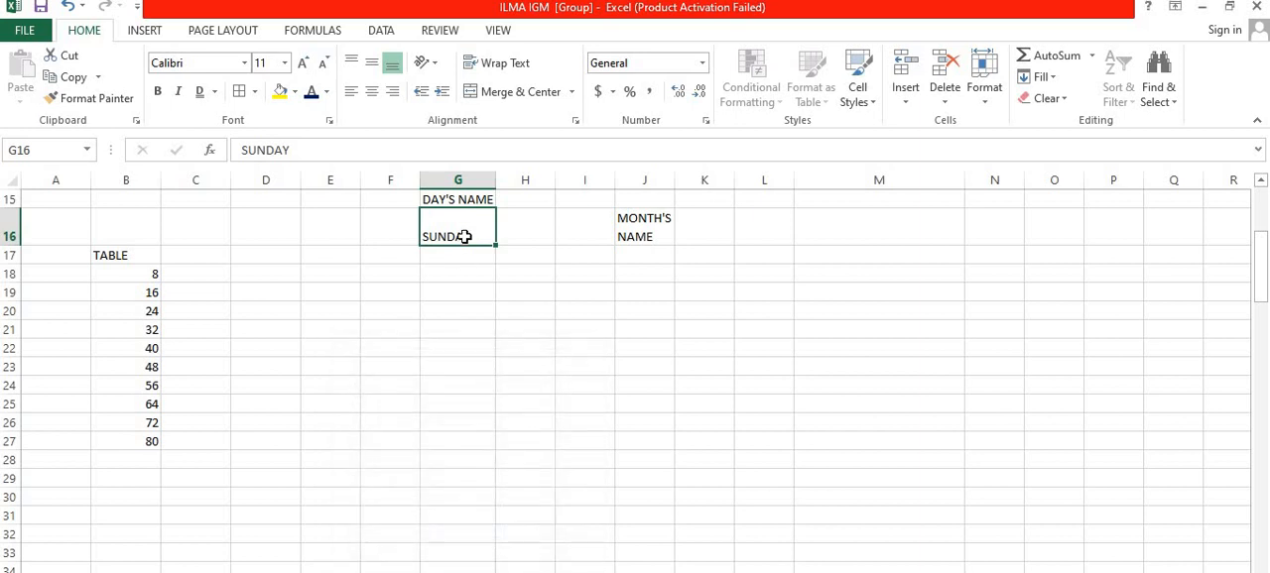
Step: Select G16:G23 and fill the day names down from SUNDAY with an AutoFill series in columns
left_click_drag(463, 243, 448, 345)
left_click_drag(446, 385, 445, 368)
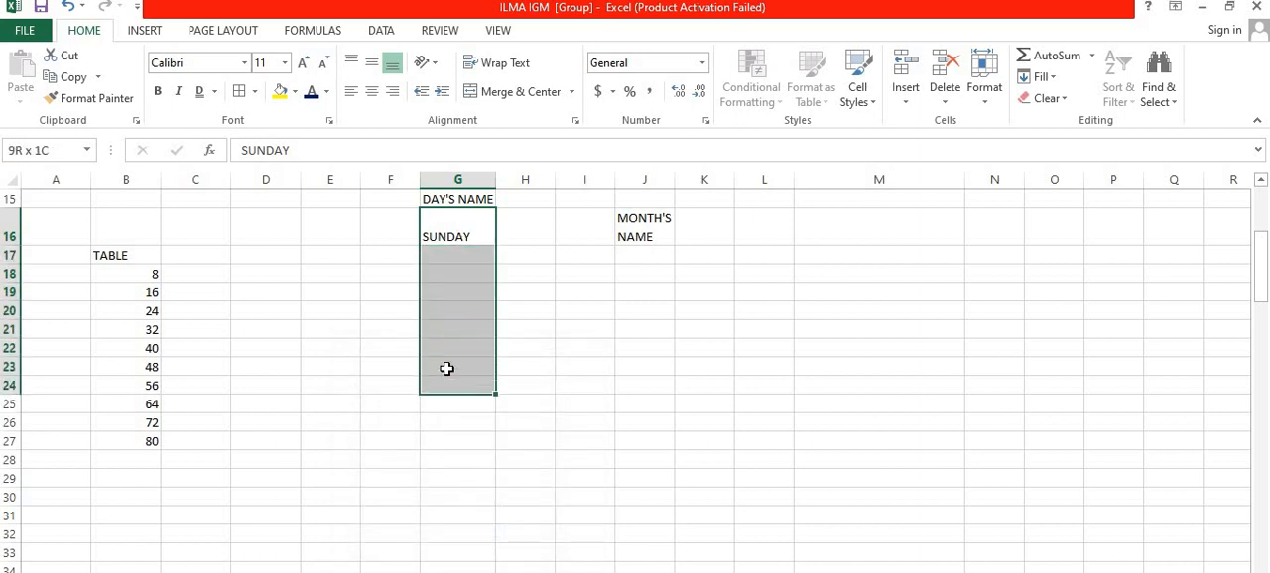
left_click(1058, 81)
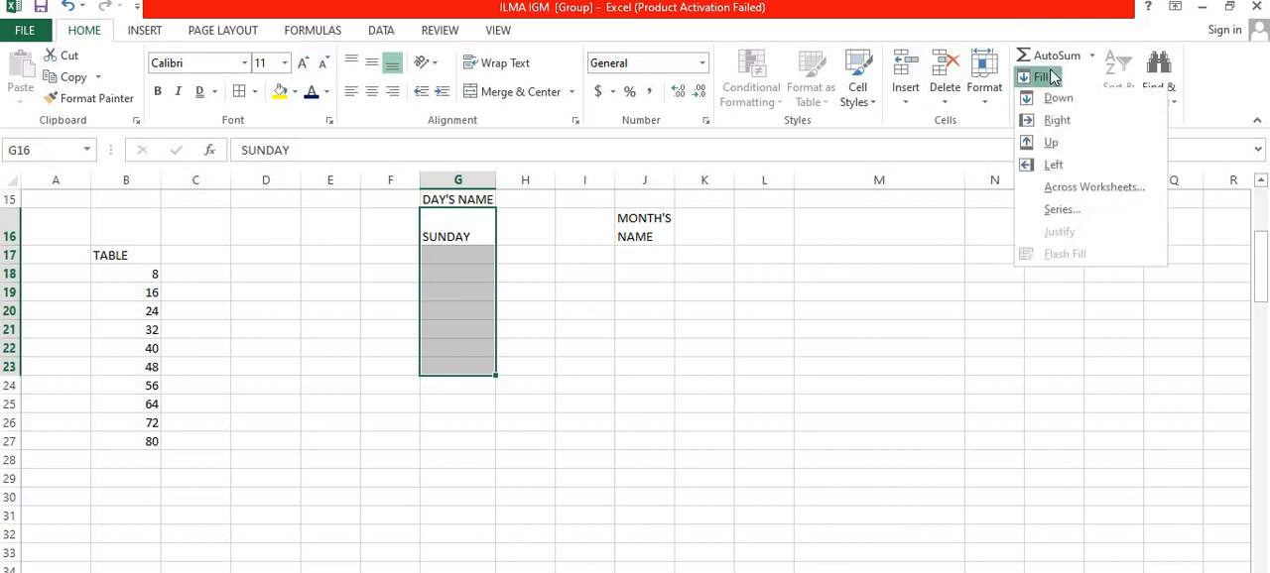
left_click(1055, 211)
left_click(458, 456)
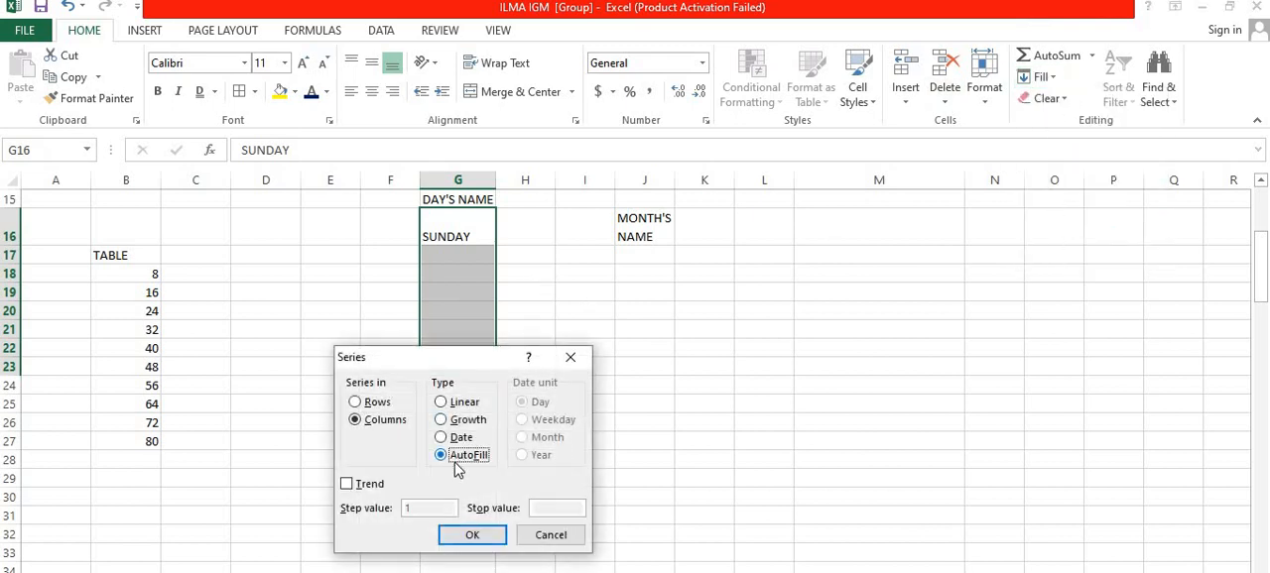
left_click(451, 535)
scroll(540, 352, "up", 1)
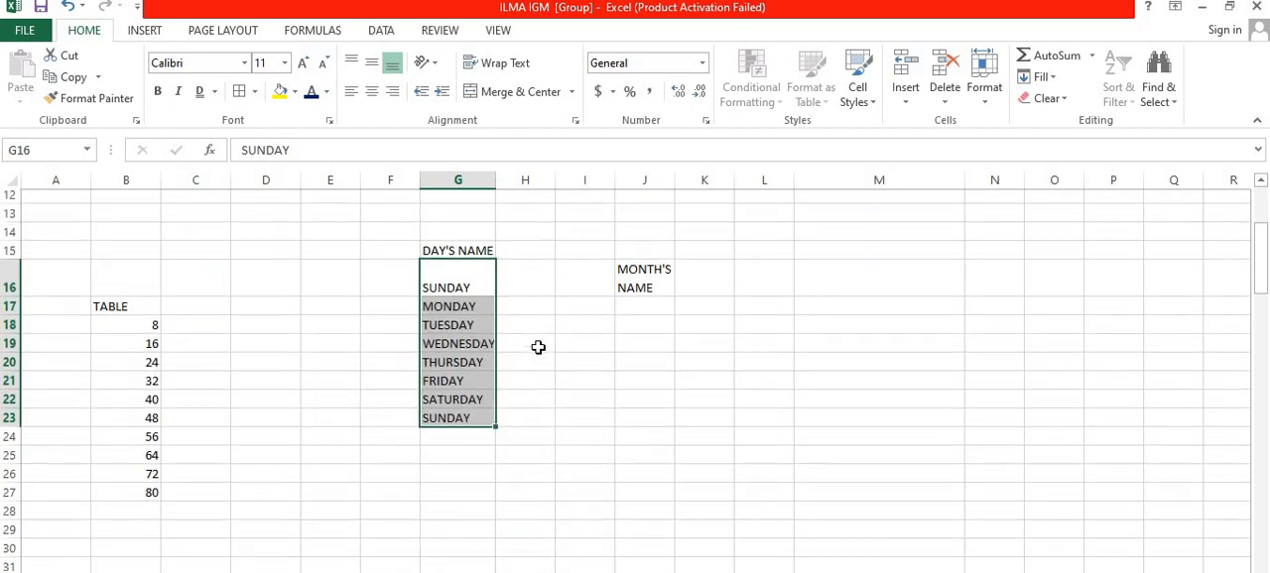
left_click(593, 347)
left_click(644, 308)
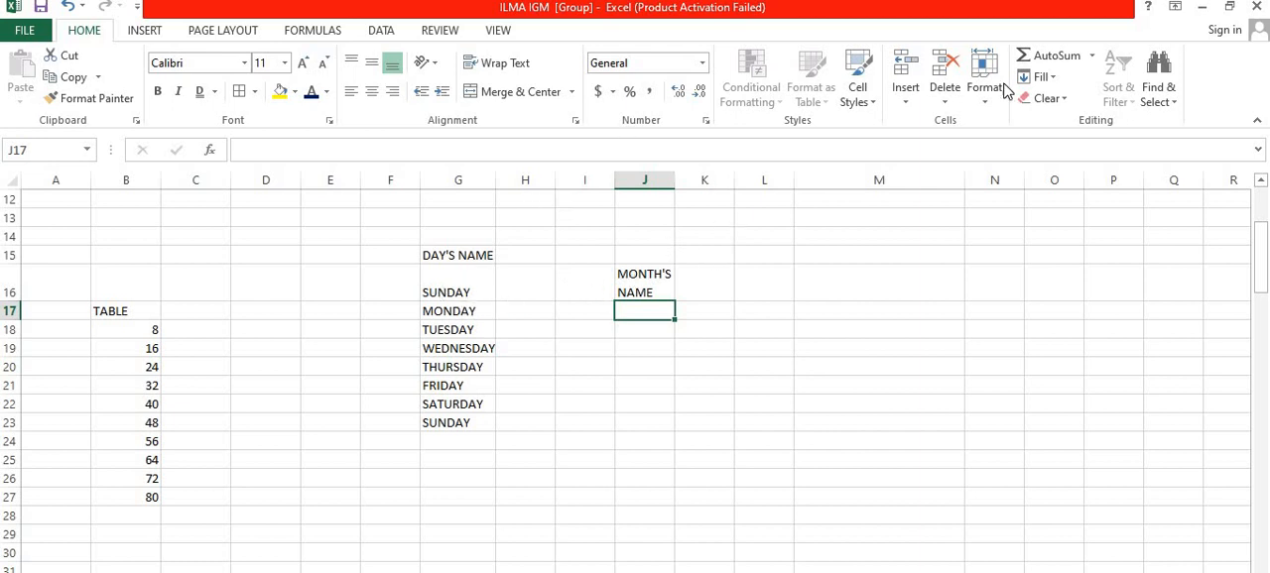
left_click(1058, 79)
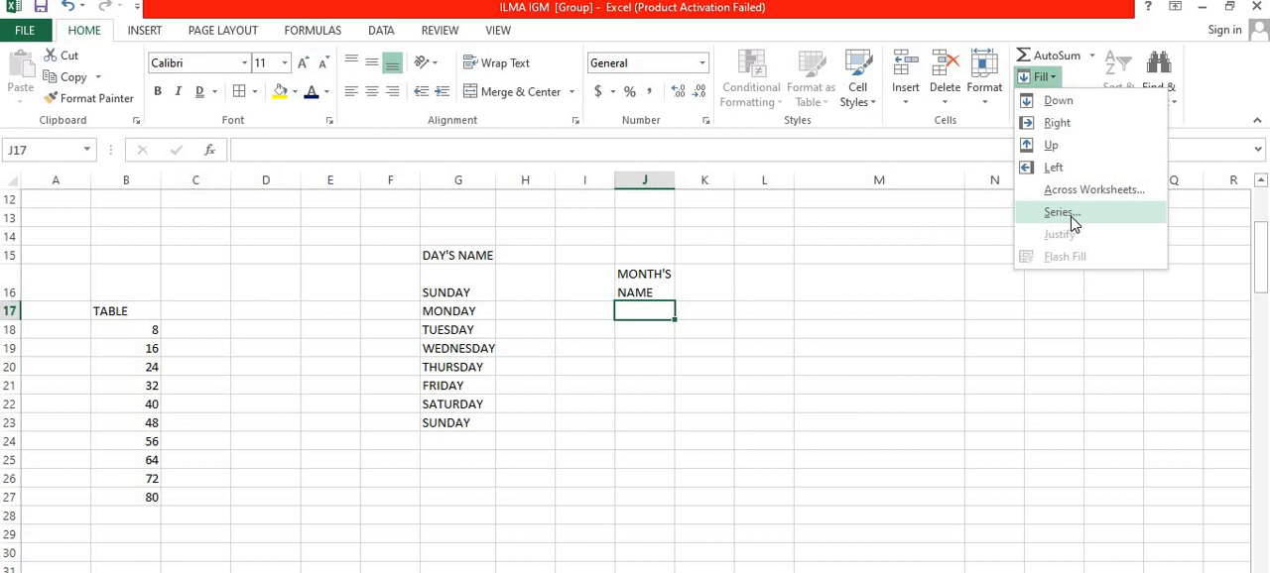
left_click(882, 300)
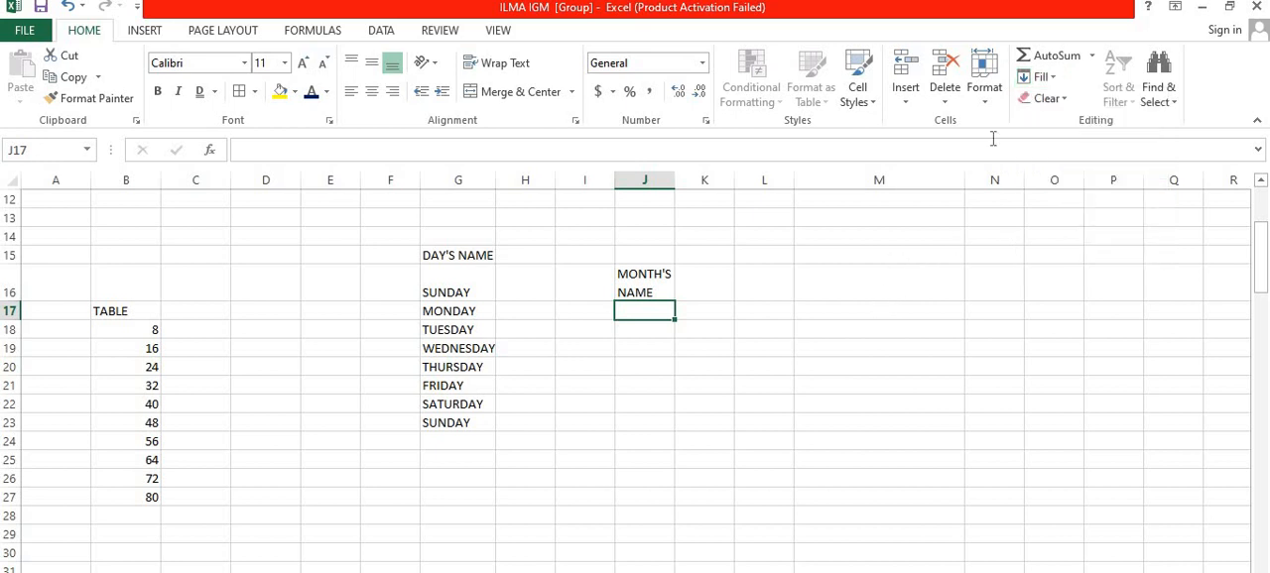
Step: Clear all content and formatting from J17, the DAY'S NAME list in G15:G24, and the MONTH'S NAME cell J16
left_click(1058, 103)
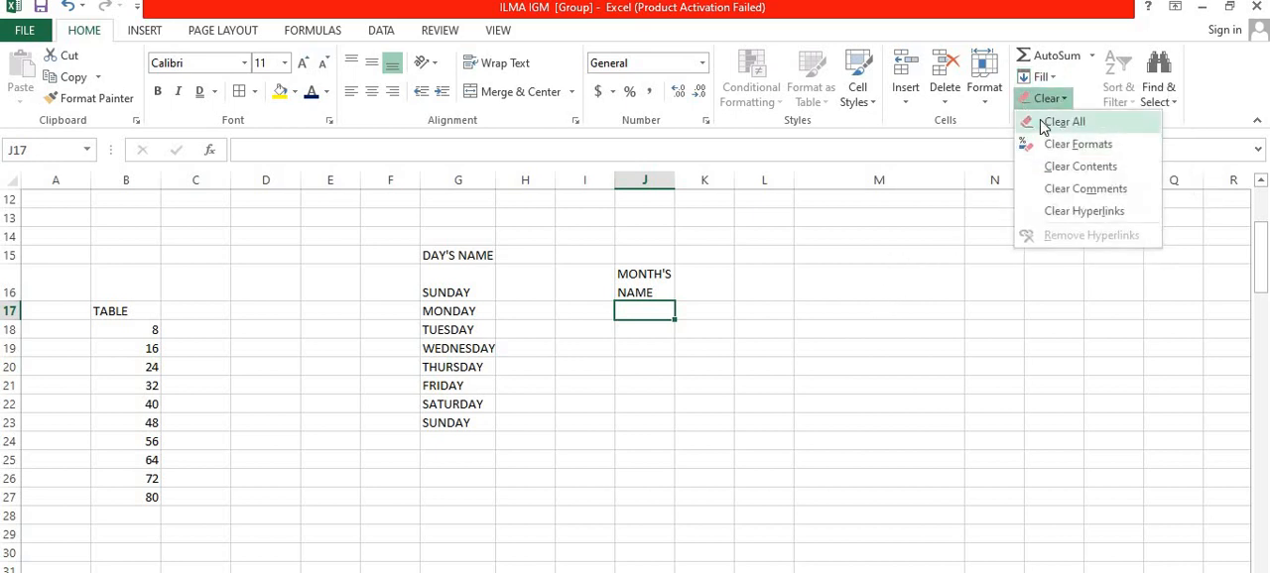
left_click(1042, 121)
left_click_drag(481, 252, 467, 441)
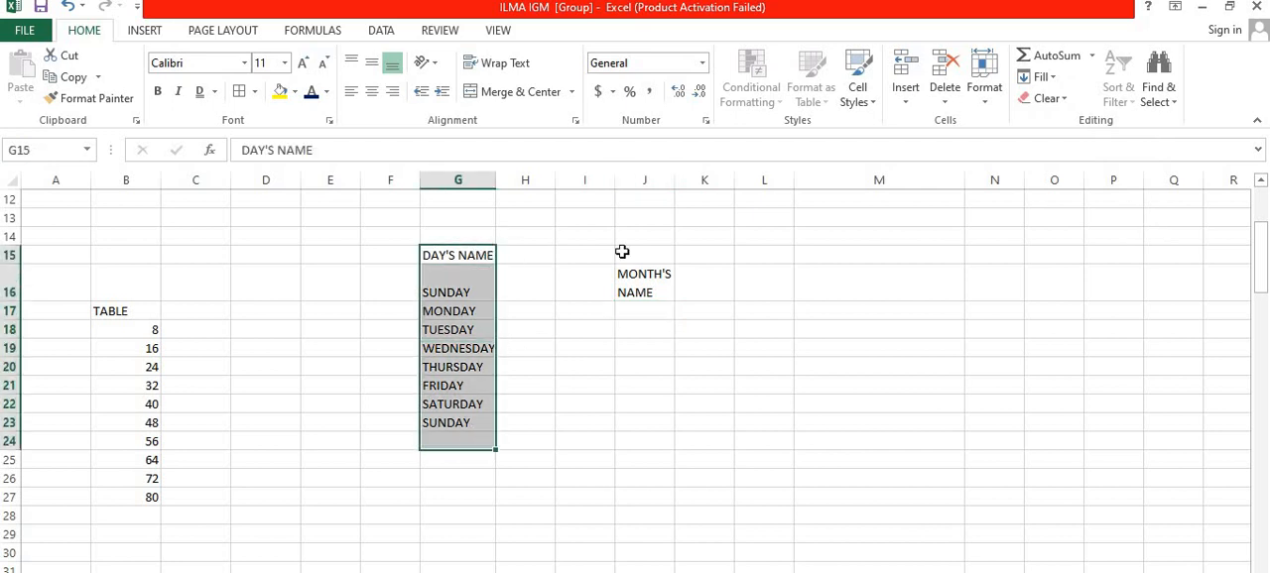
left_click(1044, 98)
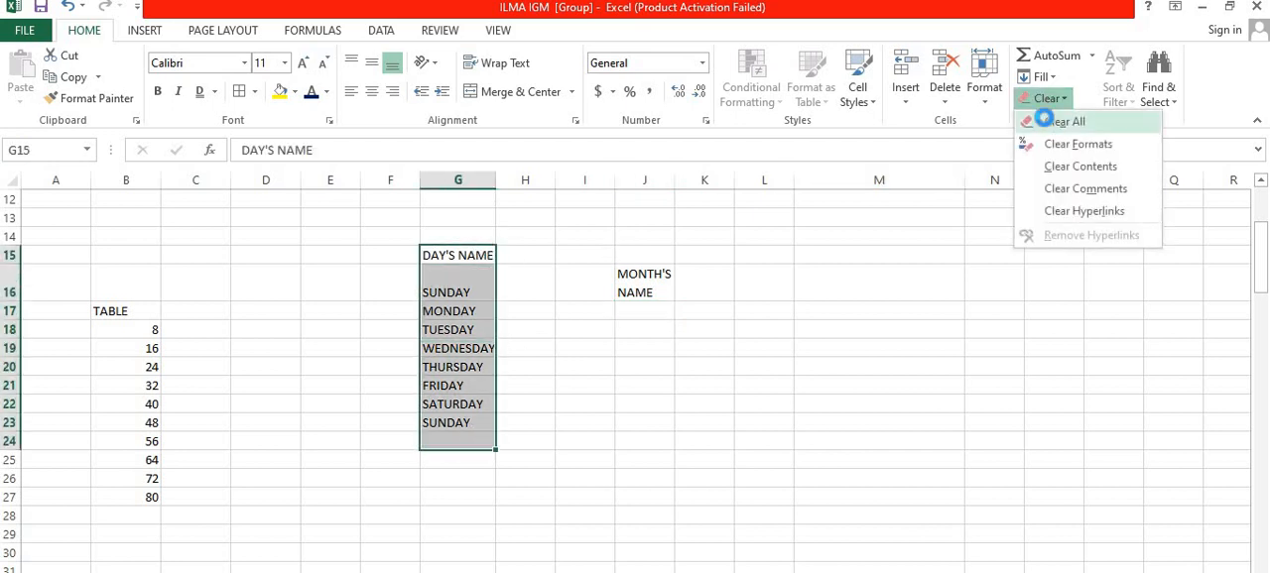
left_click(1044, 118)
left_click(643, 284)
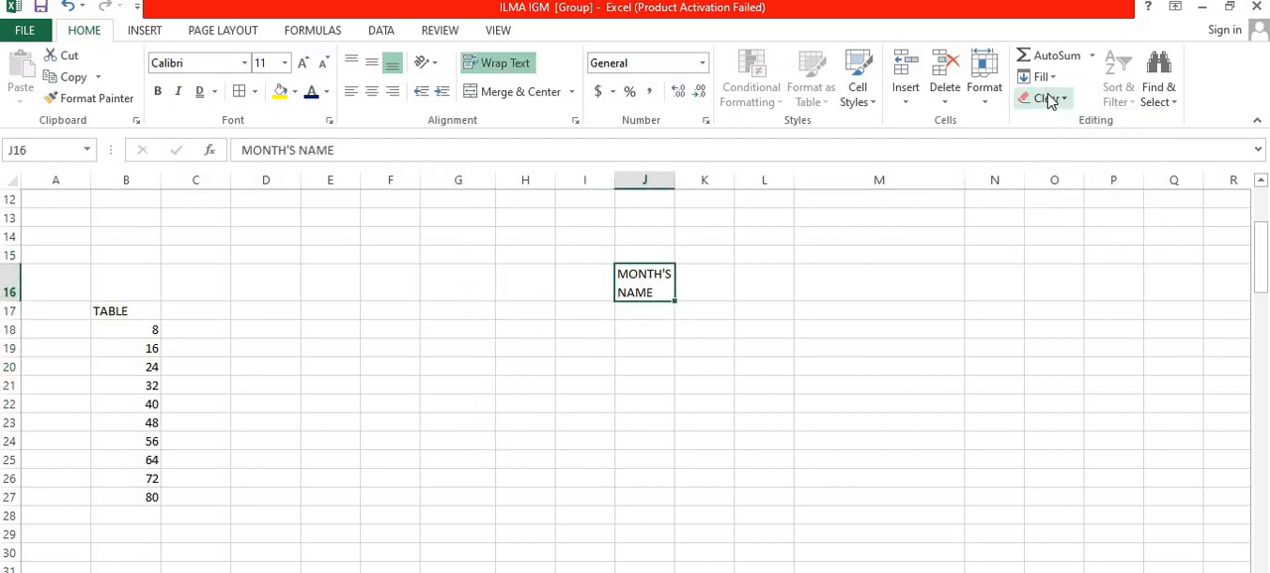
left_click(1049, 100)
left_click(1046, 119)
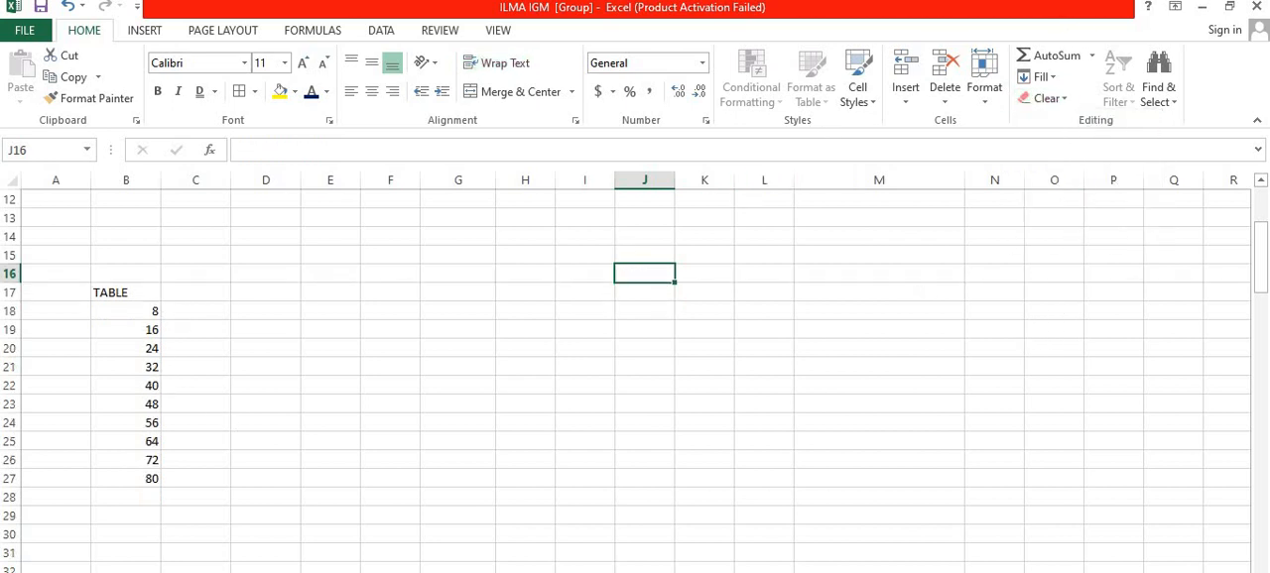
Step: Ungroup the worksheets and show the sheet containing the two yellow-headed marks tables
left_click(204, 572)
left_click(100, 572)
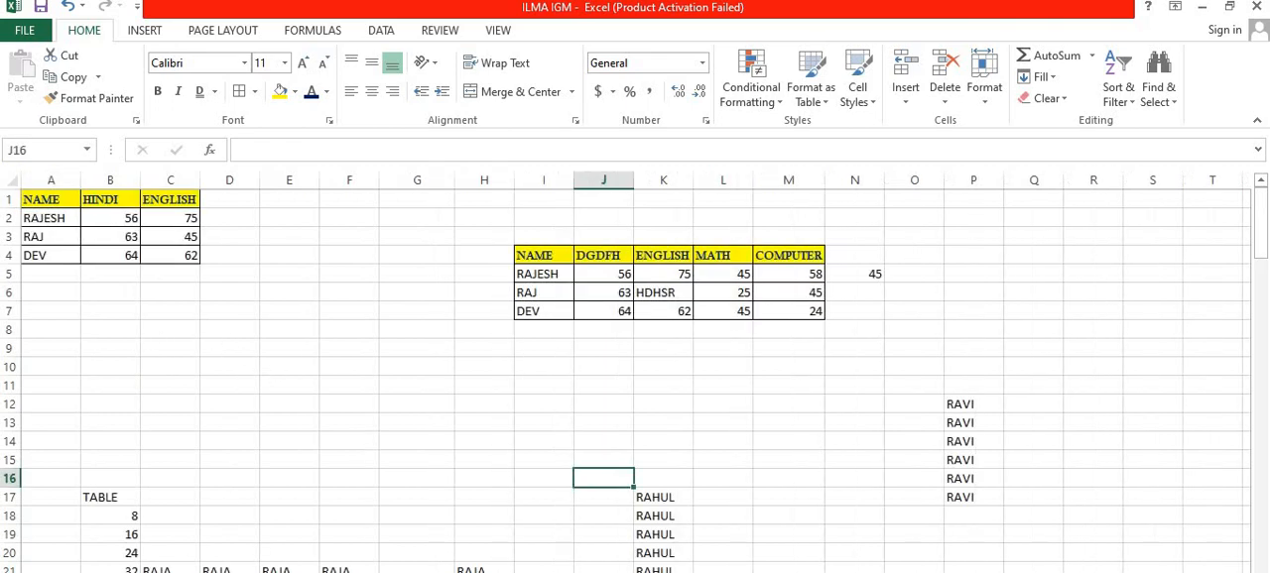
Step: Switch to the worksheet with the product table and turn on filtering for A1:D4
left_click(203, 572)
left_click(99, 572)
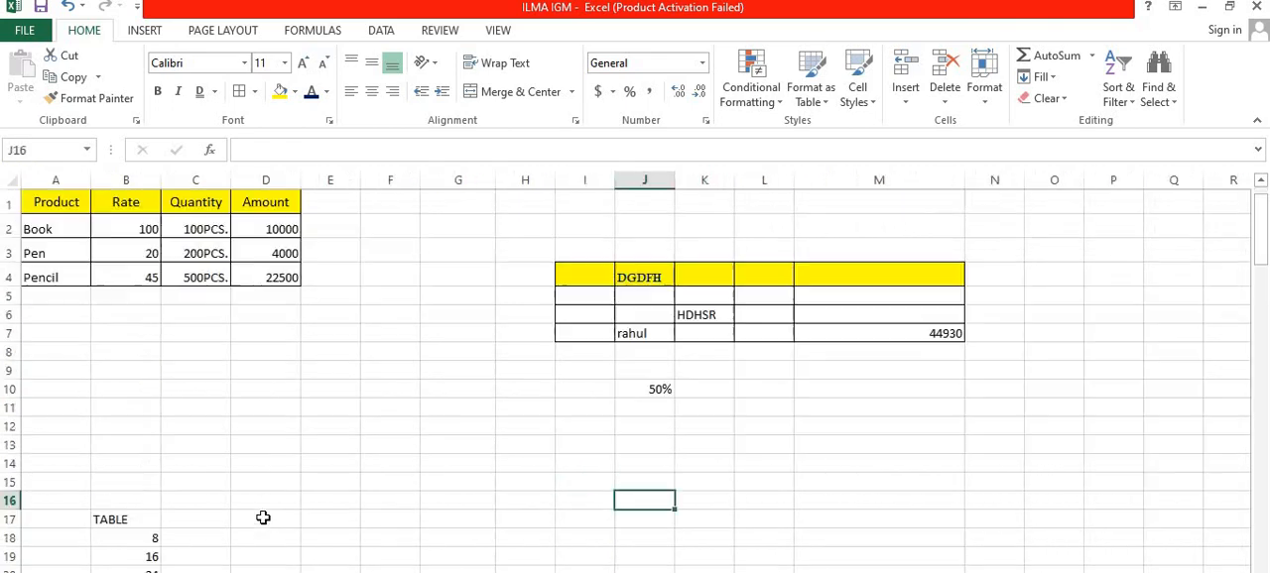
left_click(55, 207)
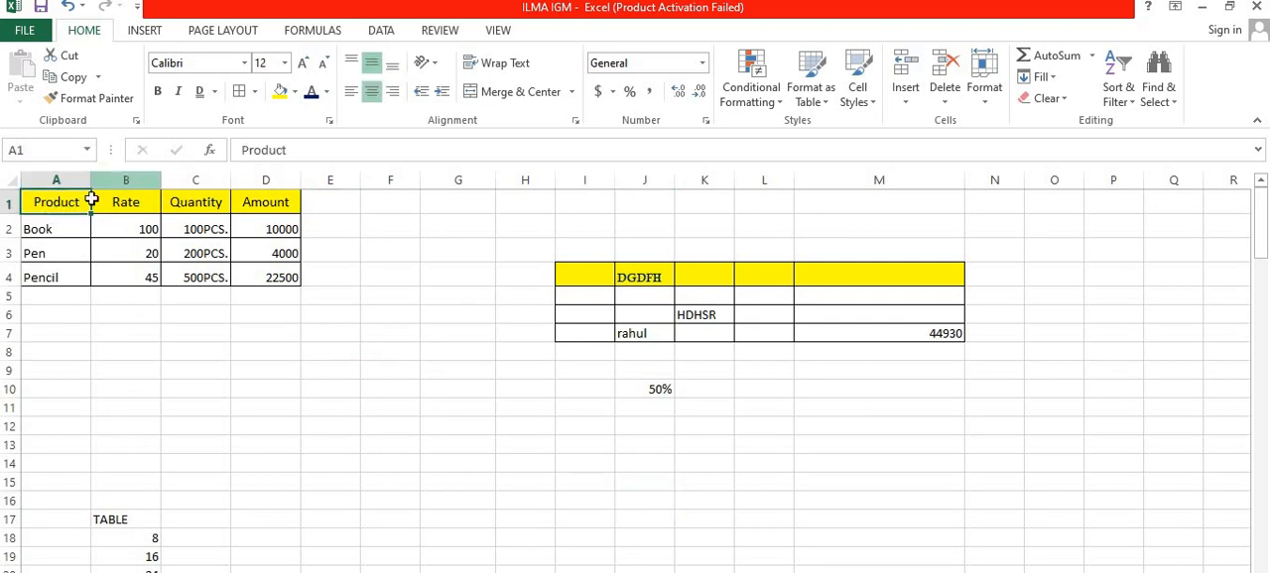
left_click_drag(56, 204, 262, 280)
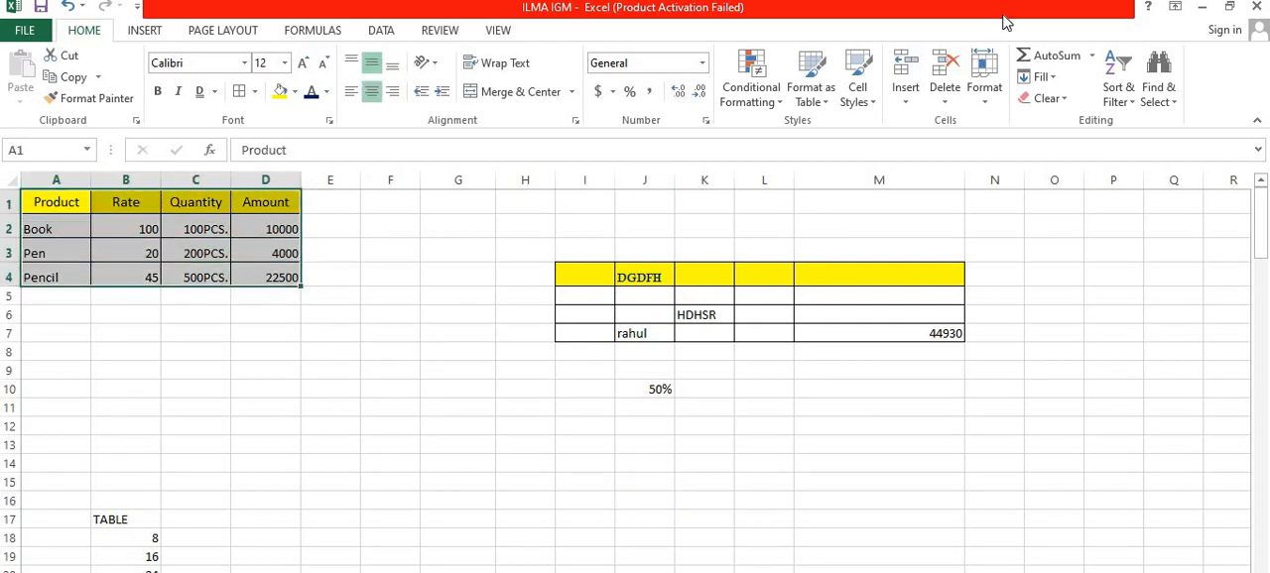
left_click(1126, 106)
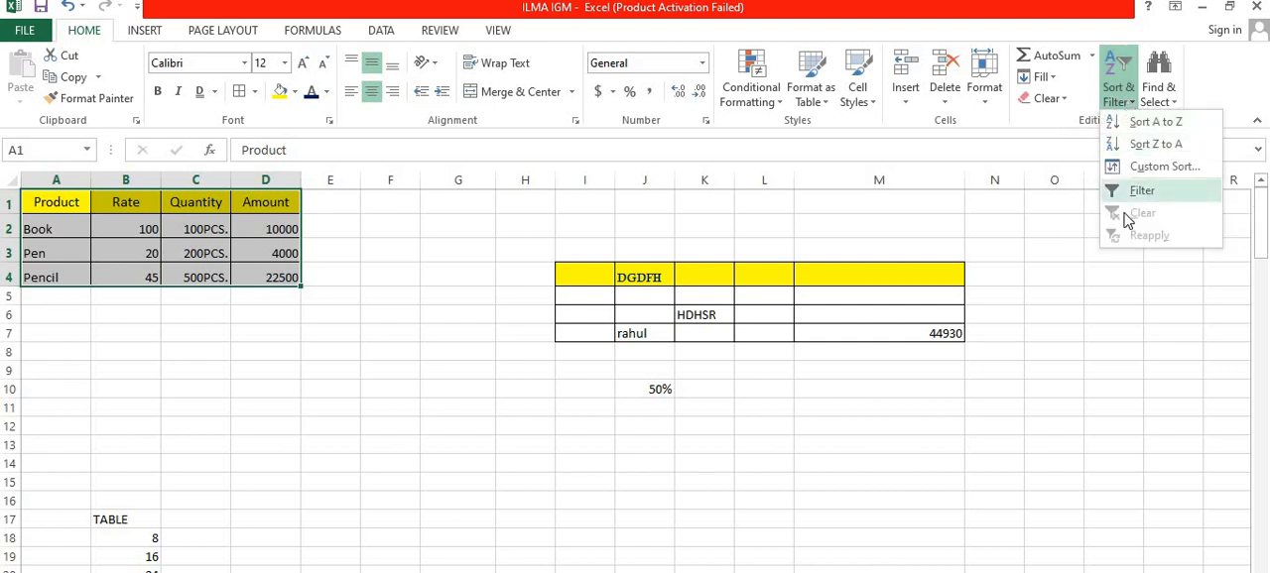
left_click(1136, 191)
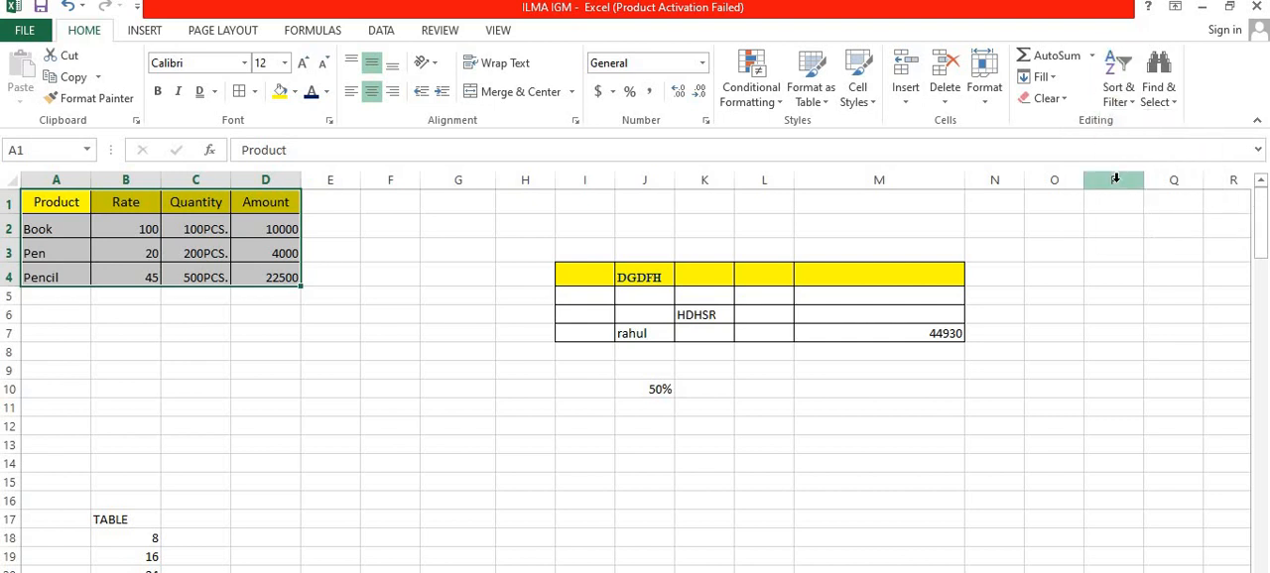
left_click(163, 400)
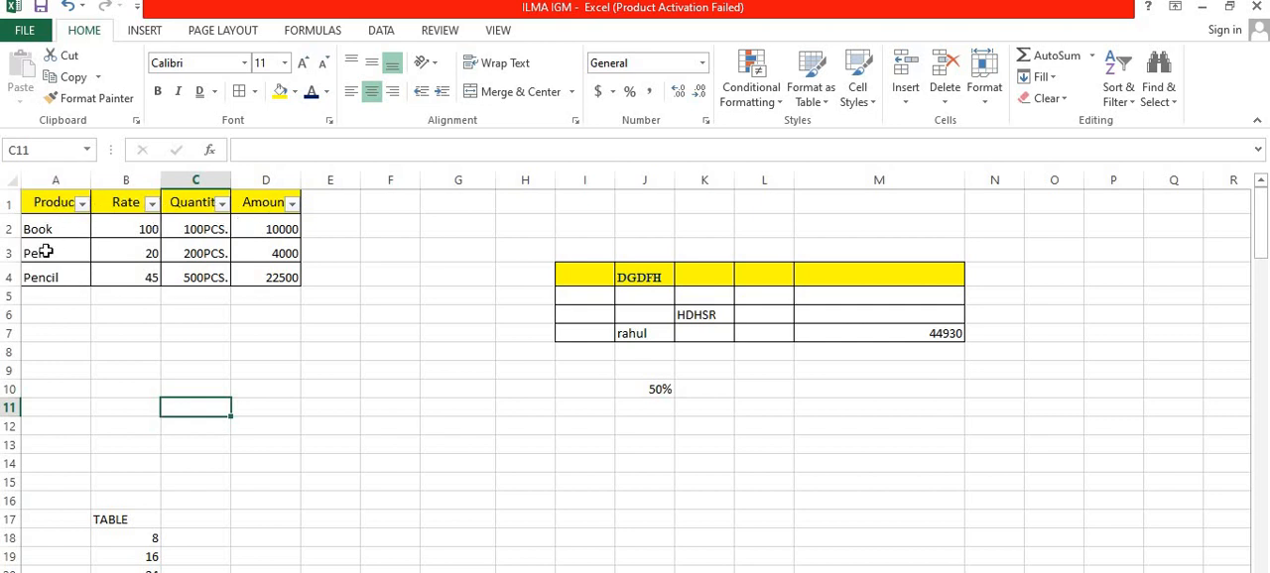
Step: Filter the Product column to show only Pen and Pencil
left_click(83, 206)
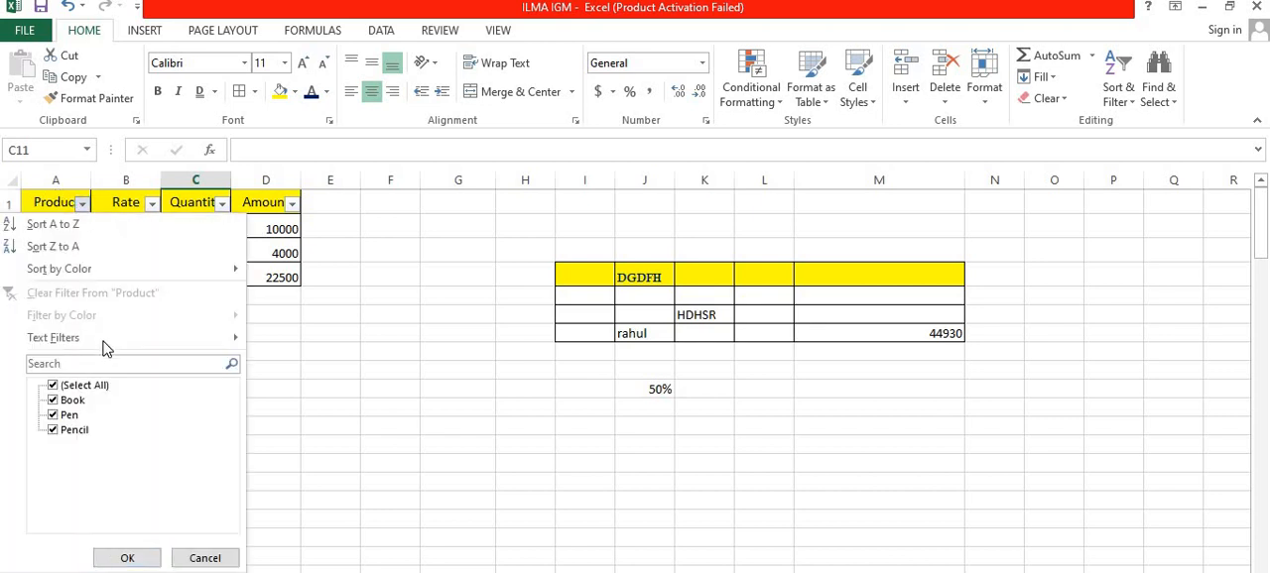
left_click(89, 386)
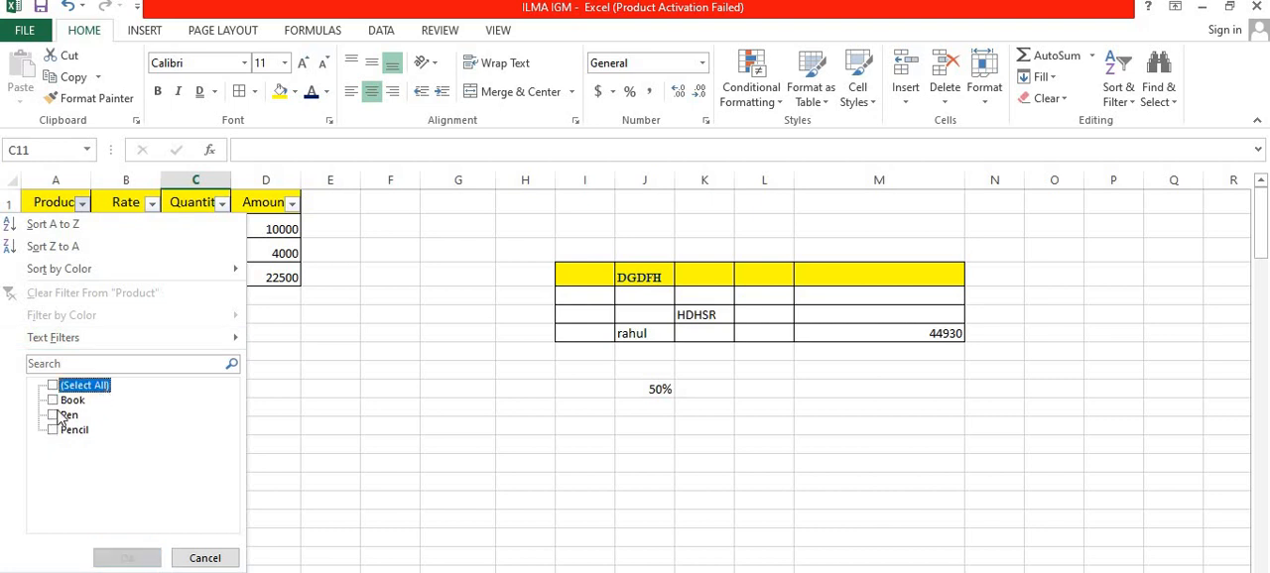
left_click(66, 414)
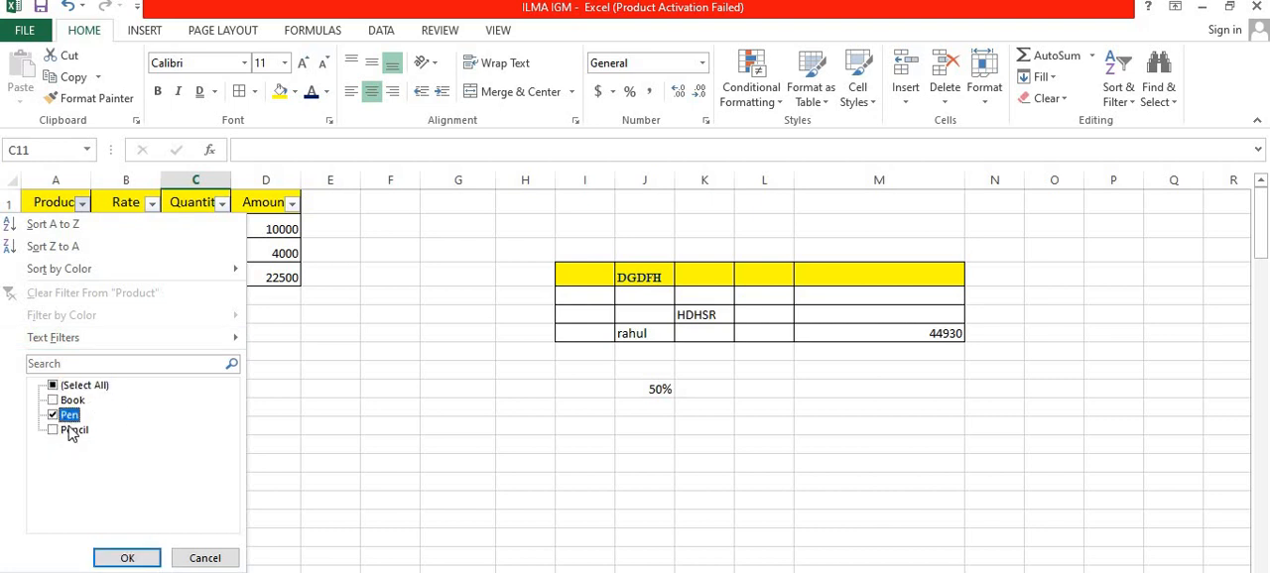
left_click(66, 430)
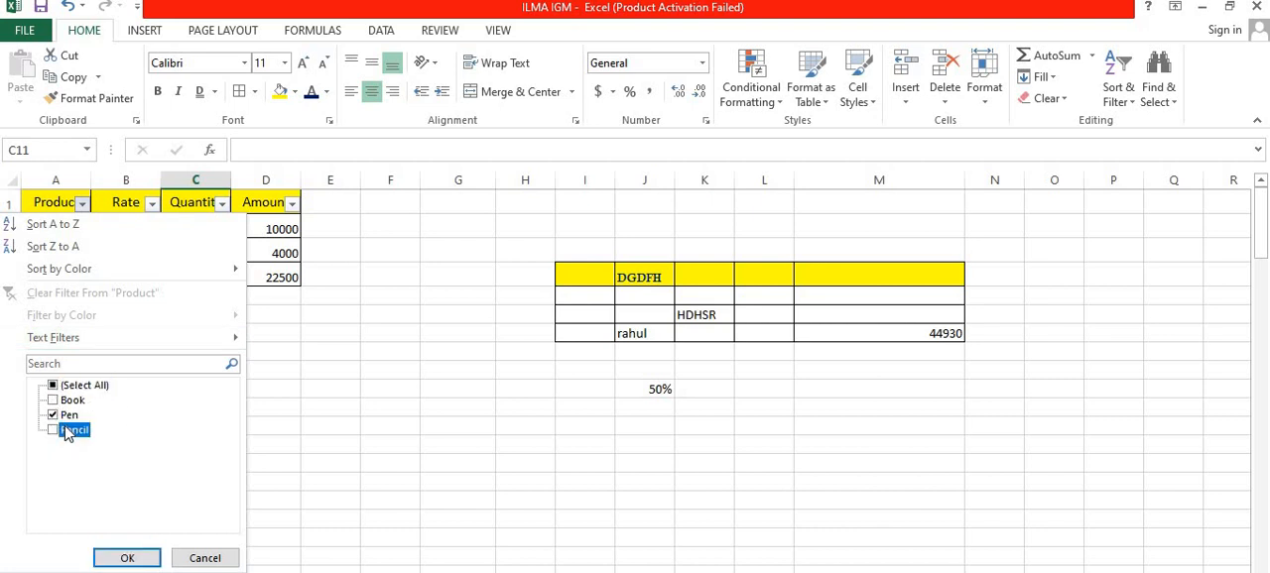
left_click(127, 559)
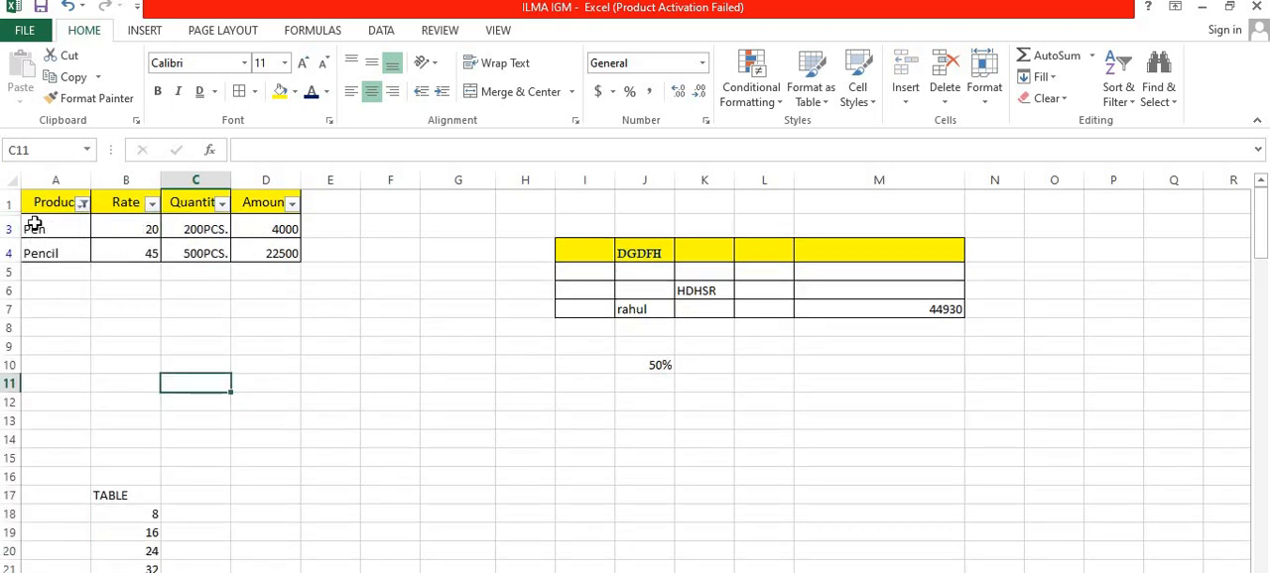
Step: Show all products again by reselecting every value in the Product column filter
left_click(84, 203)
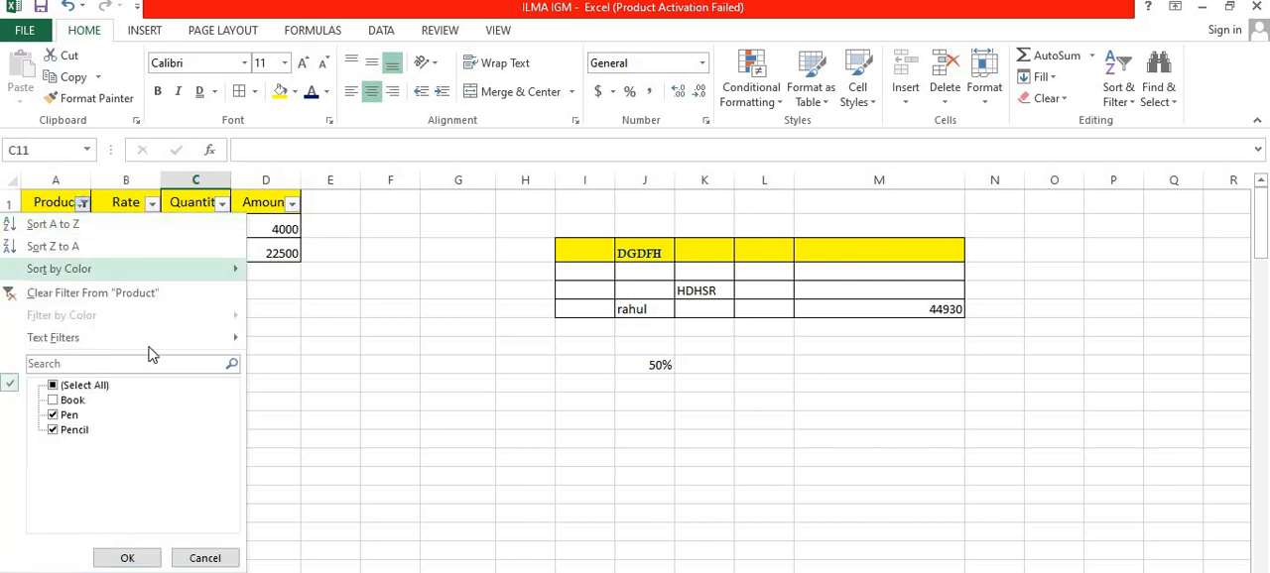
left_click(79, 385)
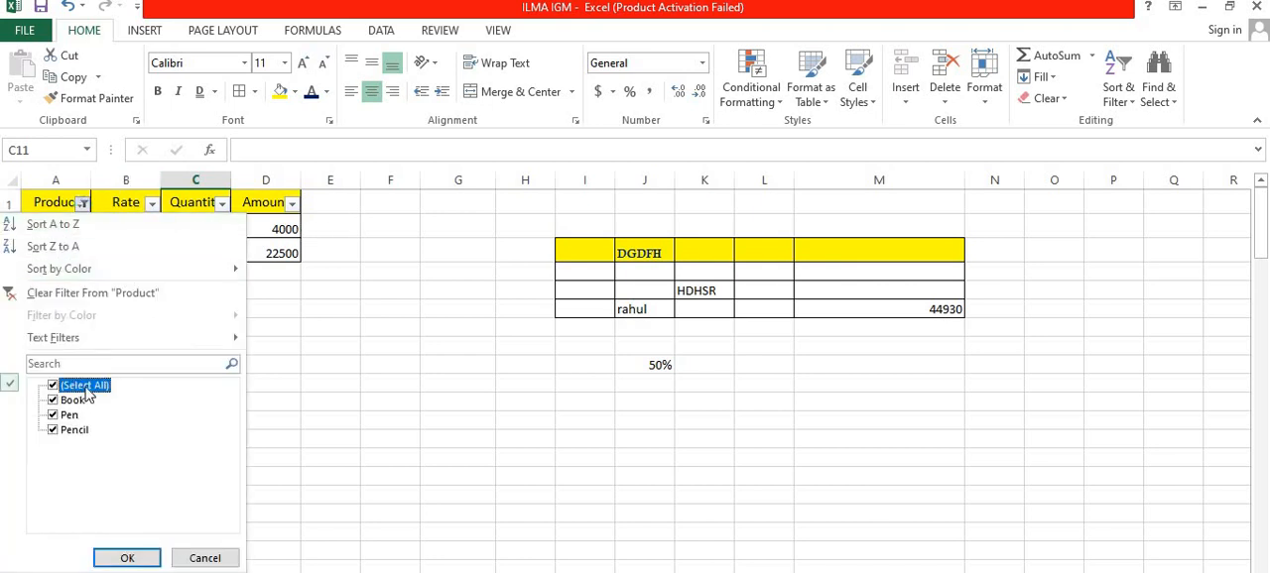
left_click(137, 558)
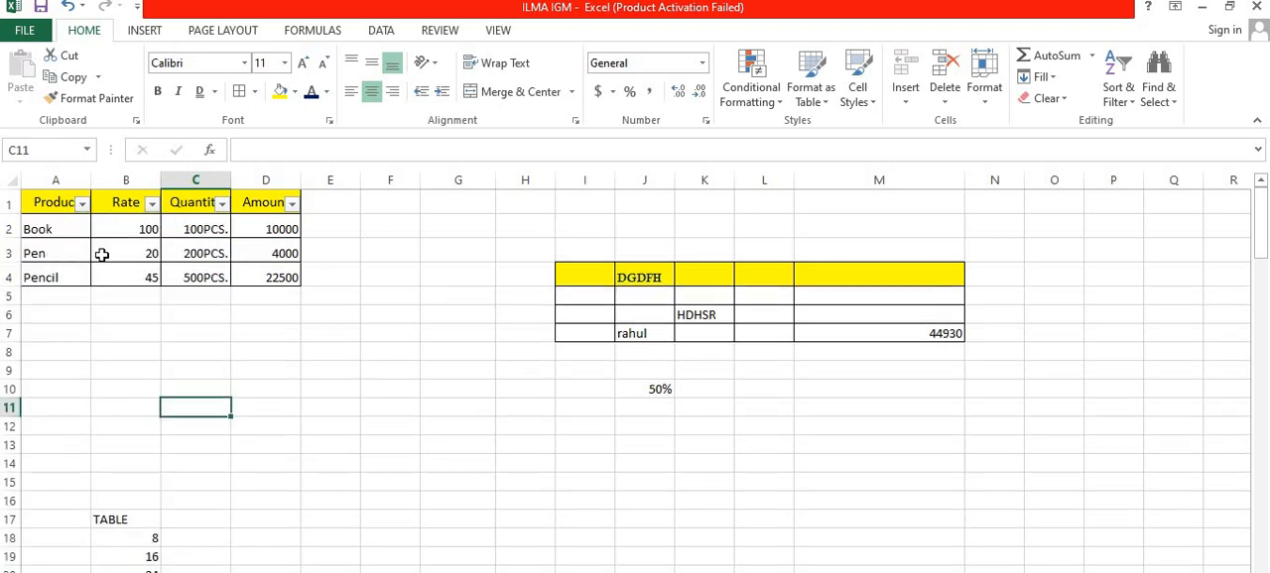
Step: Sort the product table by the Product column from A to Z
left_click(83, 204)
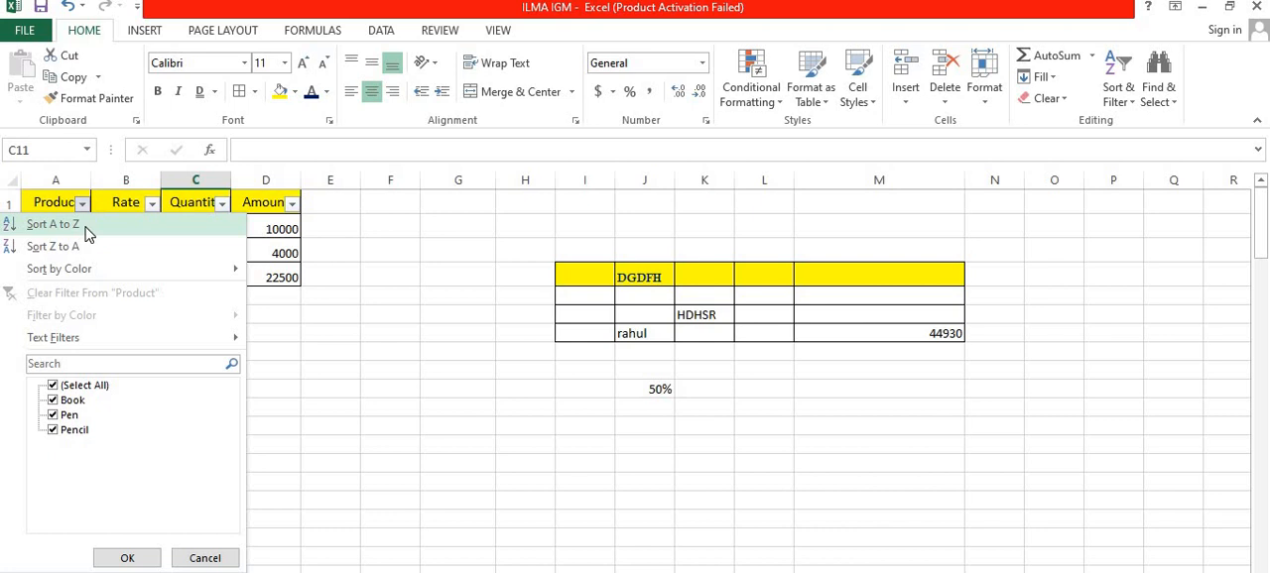
left_click(84, 228)
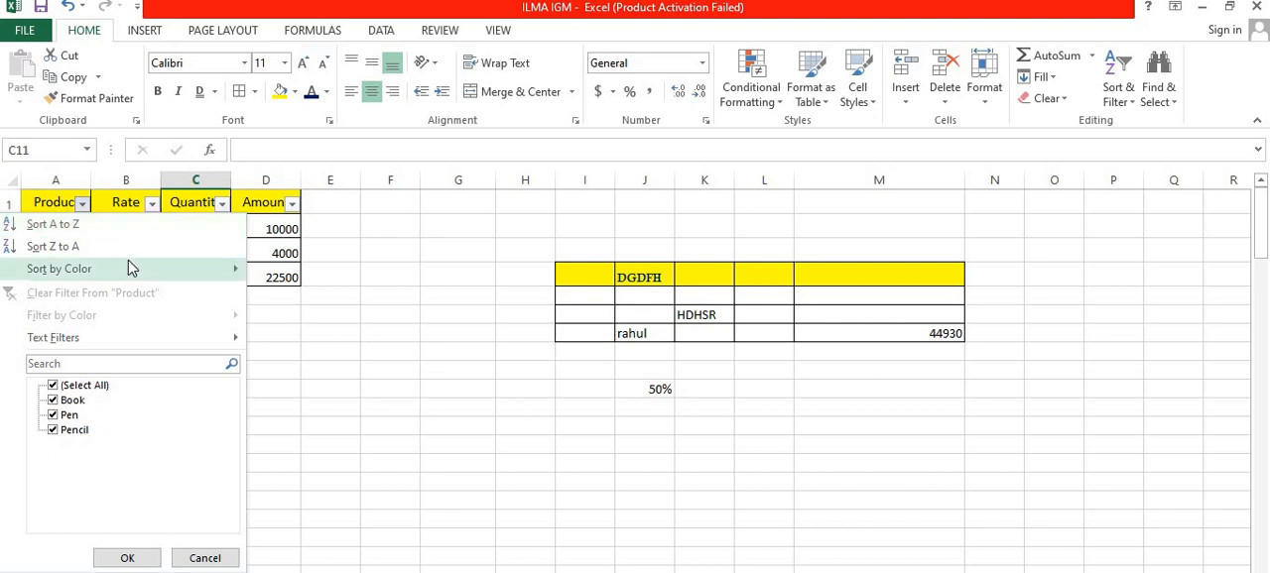
left_click(119, 224)
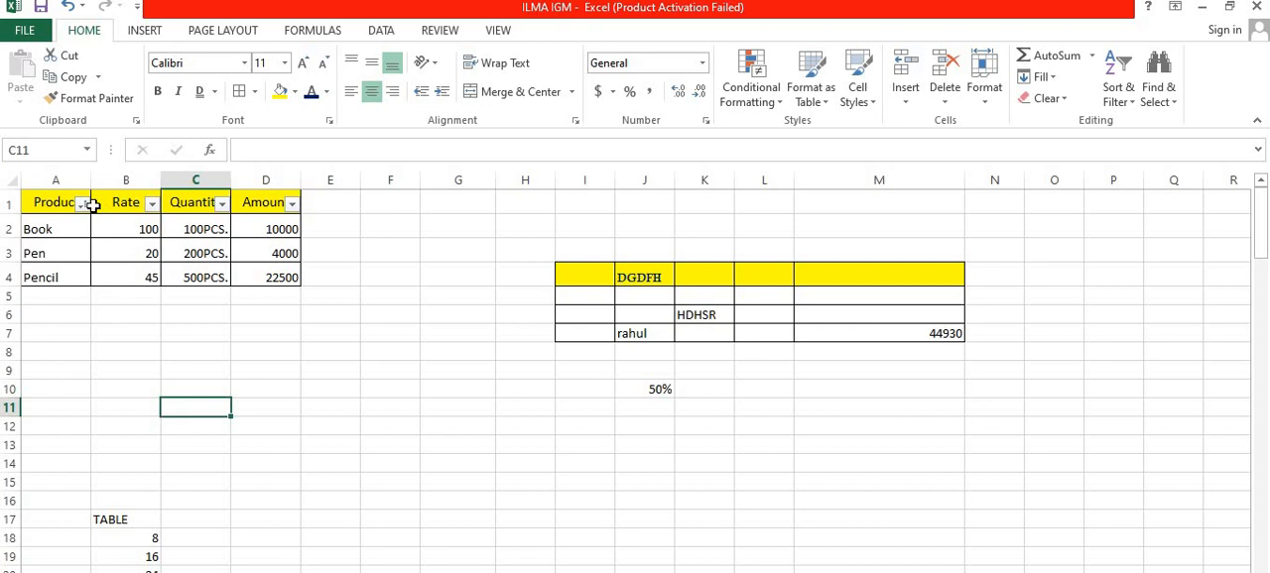
Step: Sort the product table by the Product column from Z to A
left_click(82, 203)
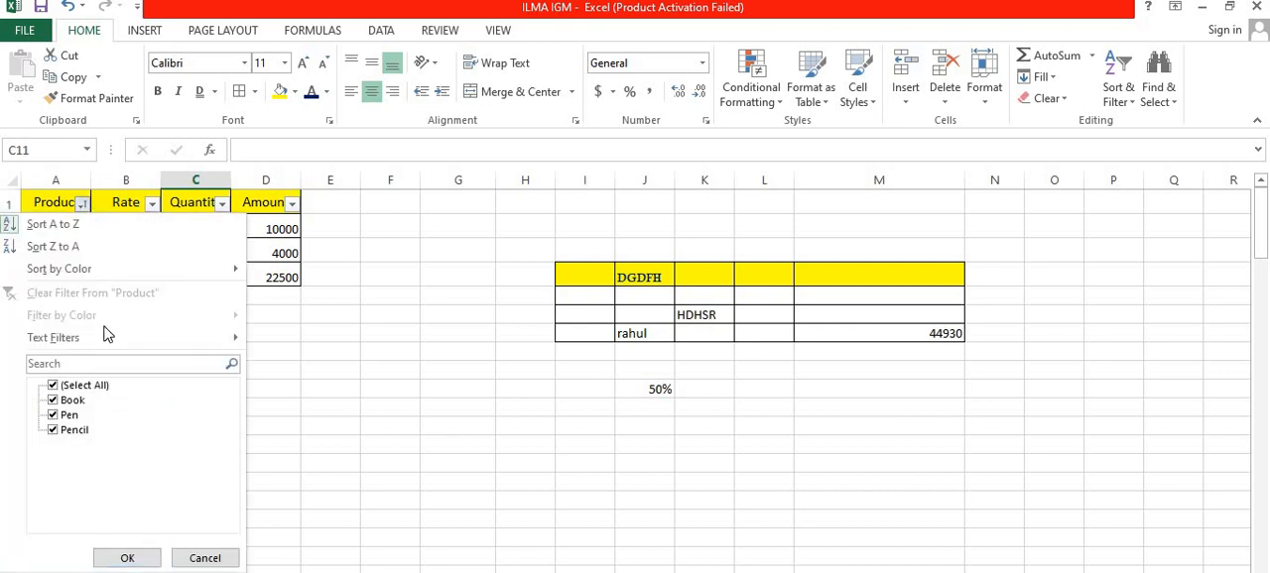
left_click(120, 248)
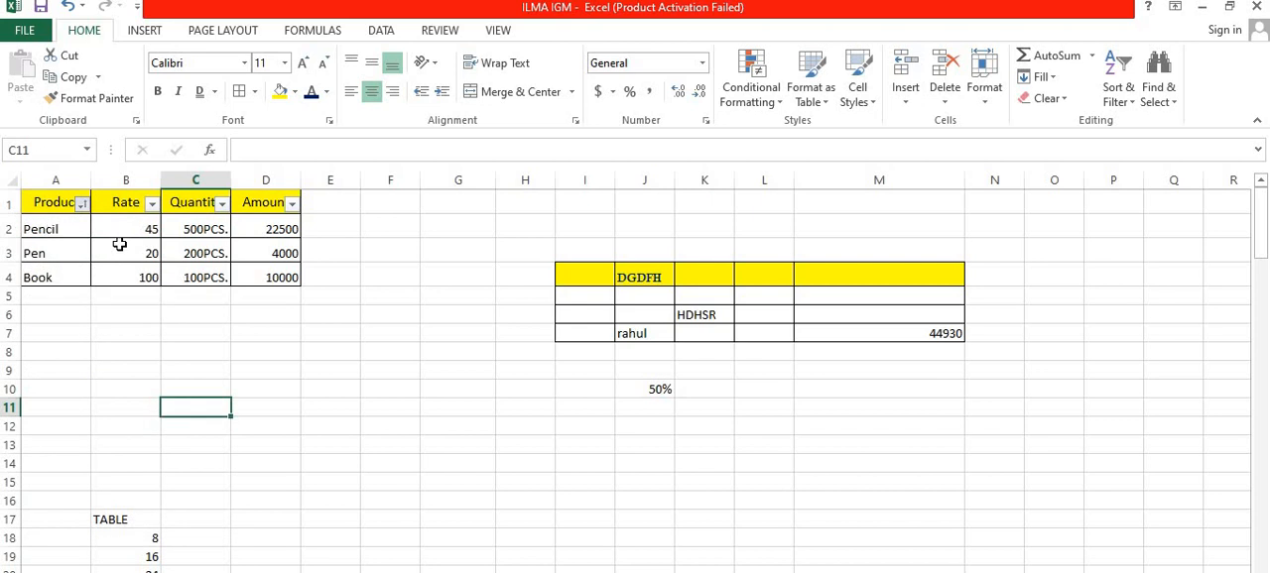
left_click(83, 203)
mouse_move(91, 285)
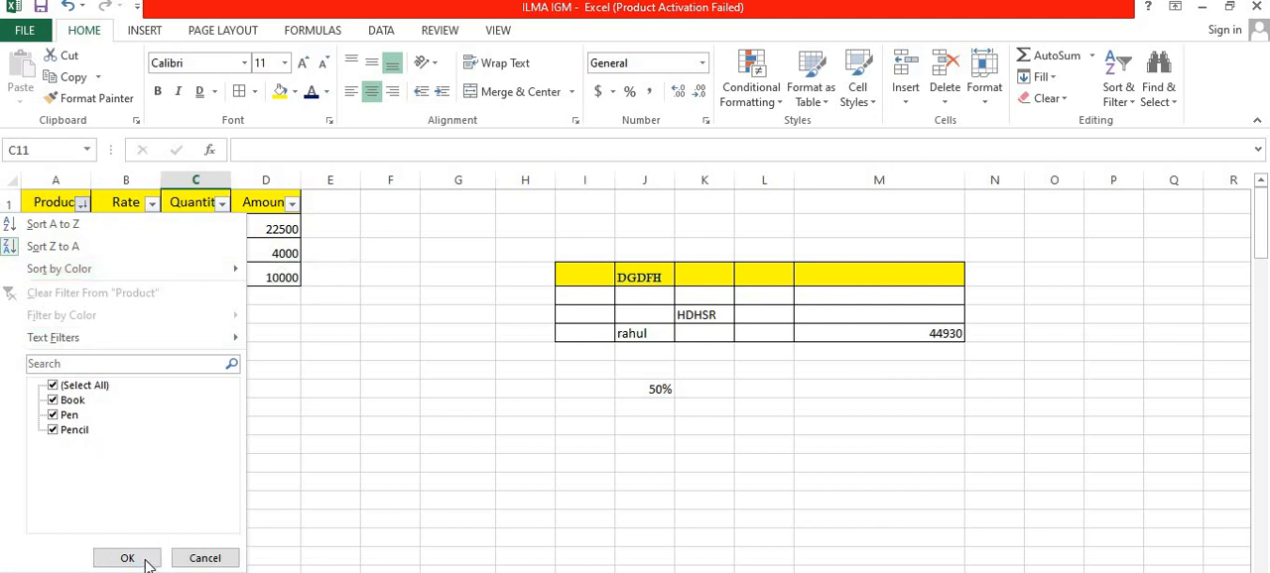
left_click(205, 559)
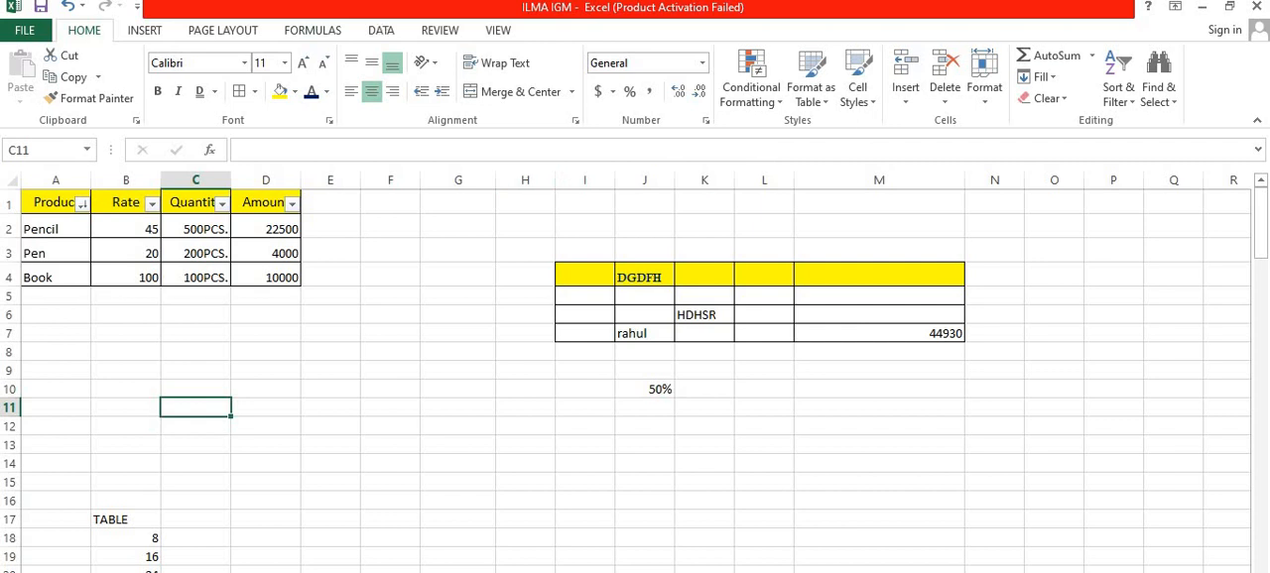
Step: Select the product table A1:D4 and turn its filtering off
left_click_drag(52, 201, 263, 277)
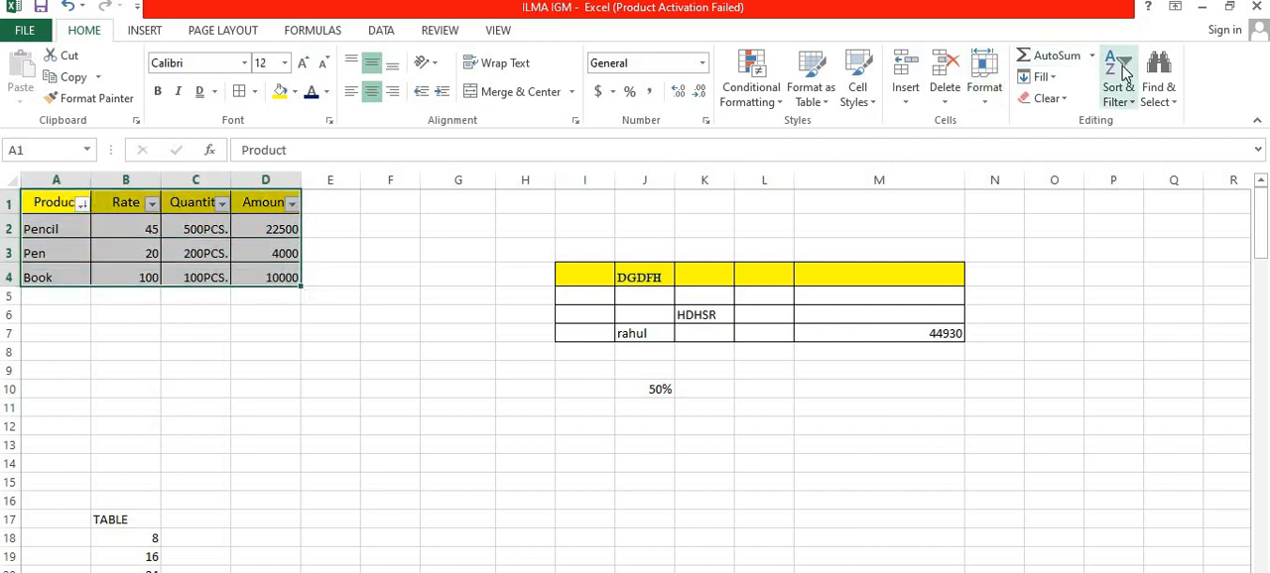
left_click(1128, 104)
left_click(1134, 190)
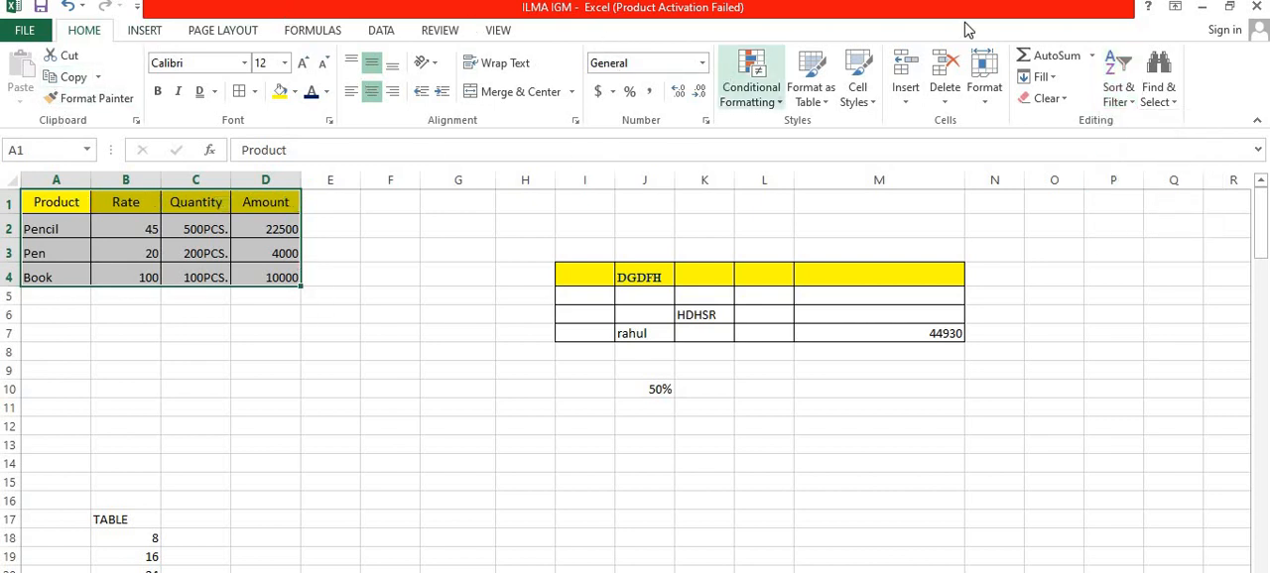
Step: Search the selected product table for PEN and go to the next match
left_click(1168, 109)
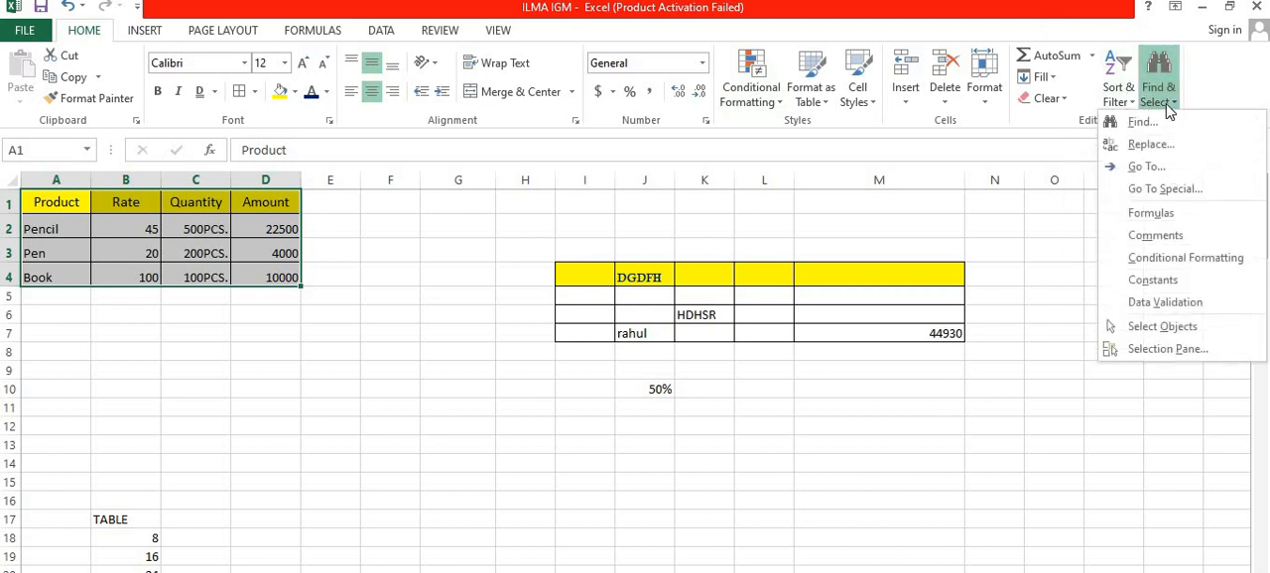
left_click(1115, 126)
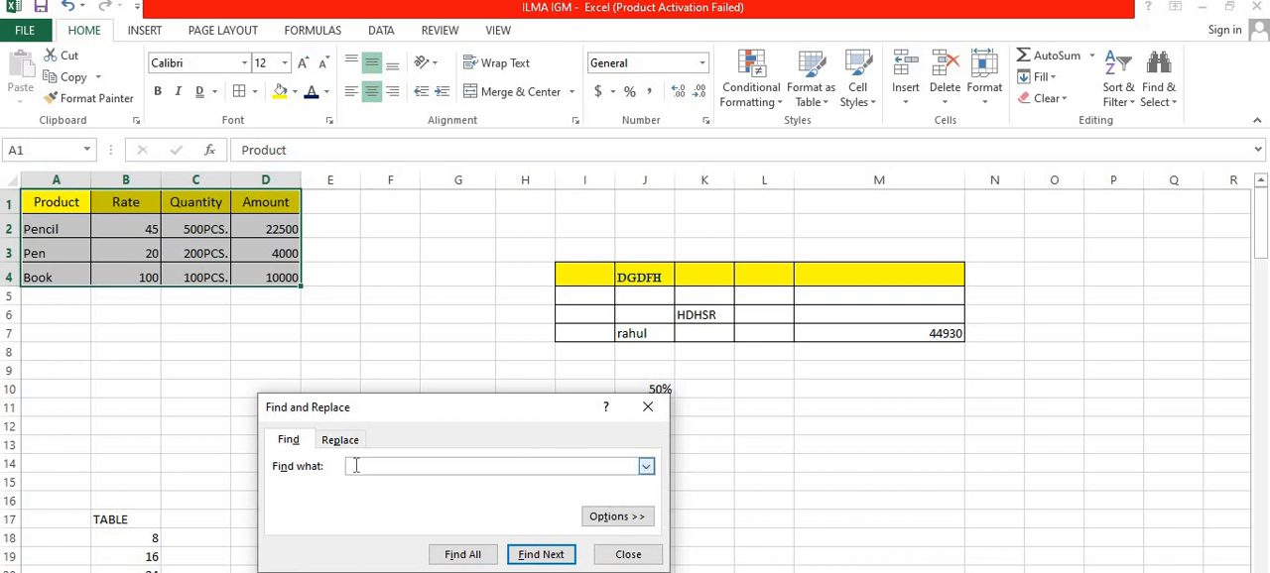
left_click(646, 467)
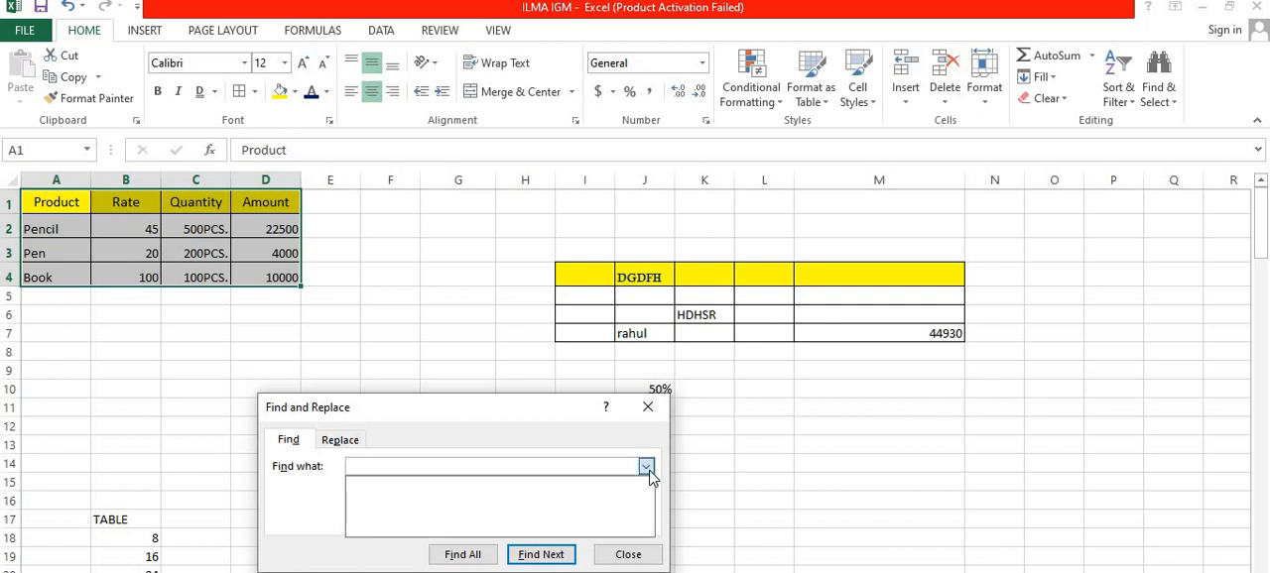
left_click(474, 455)
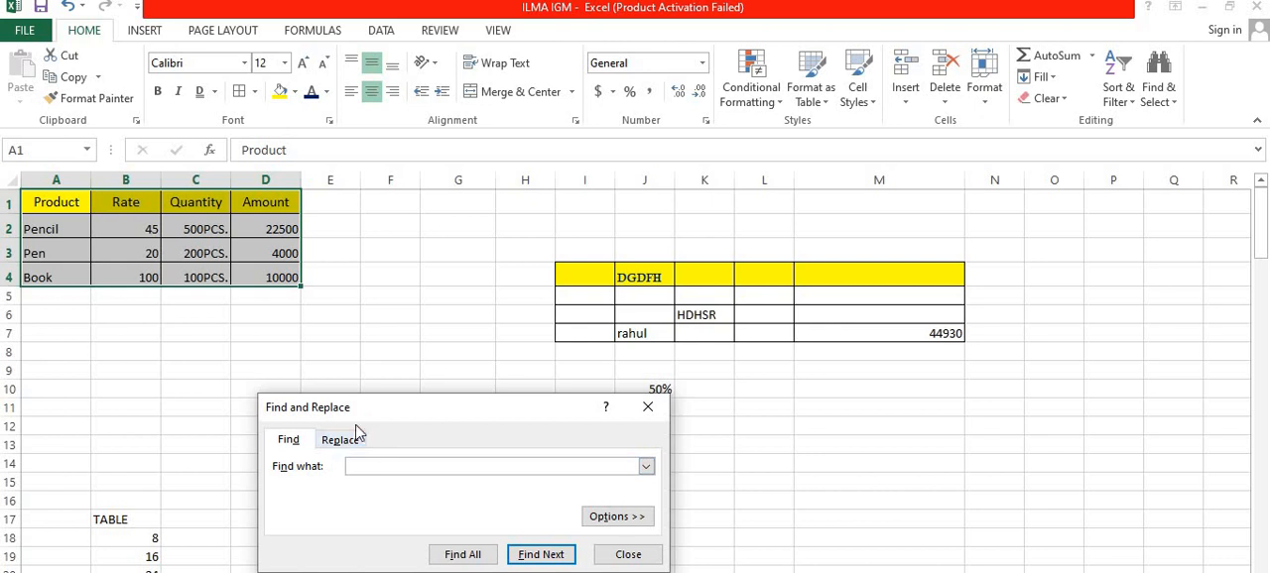
left_click(349, 438)
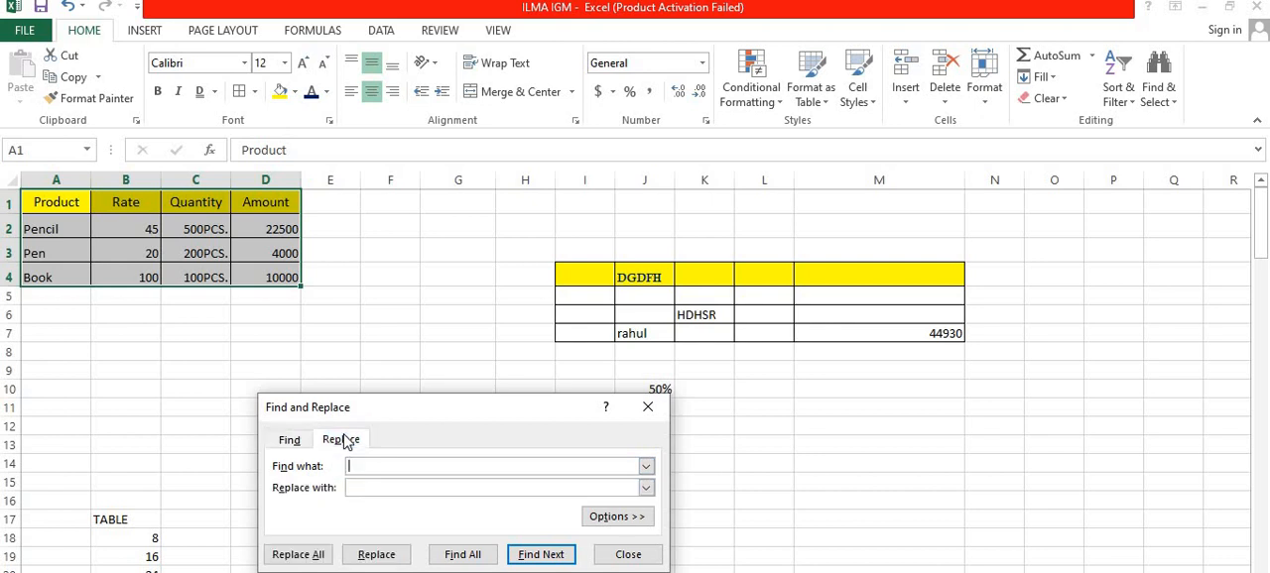
left_click(289, 439)
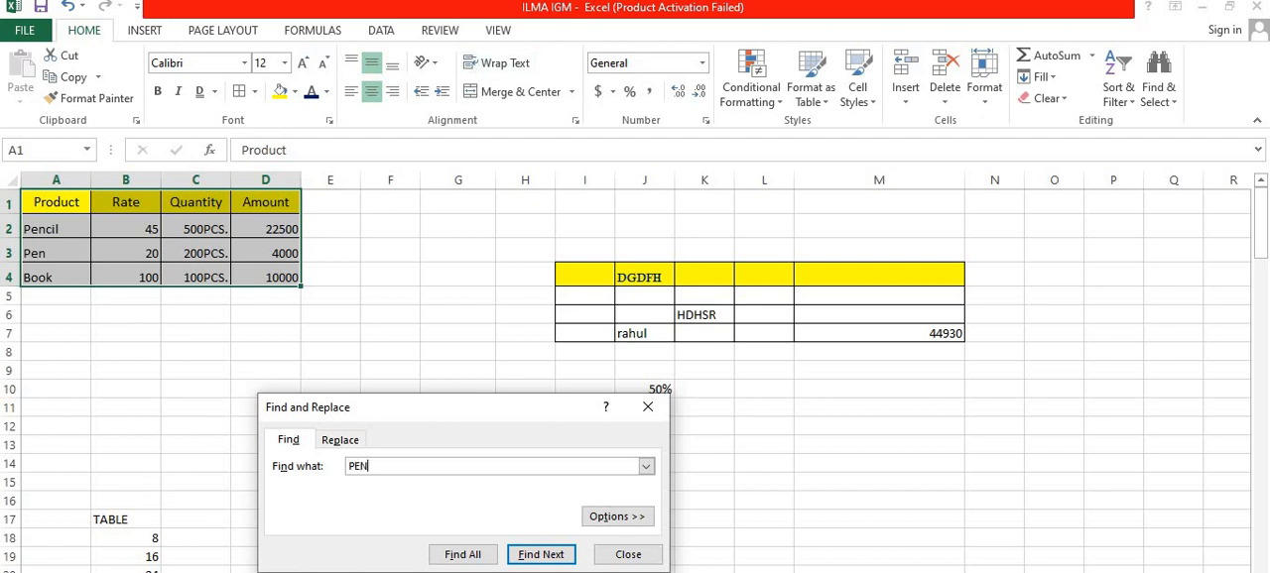
left_click(541, 554)
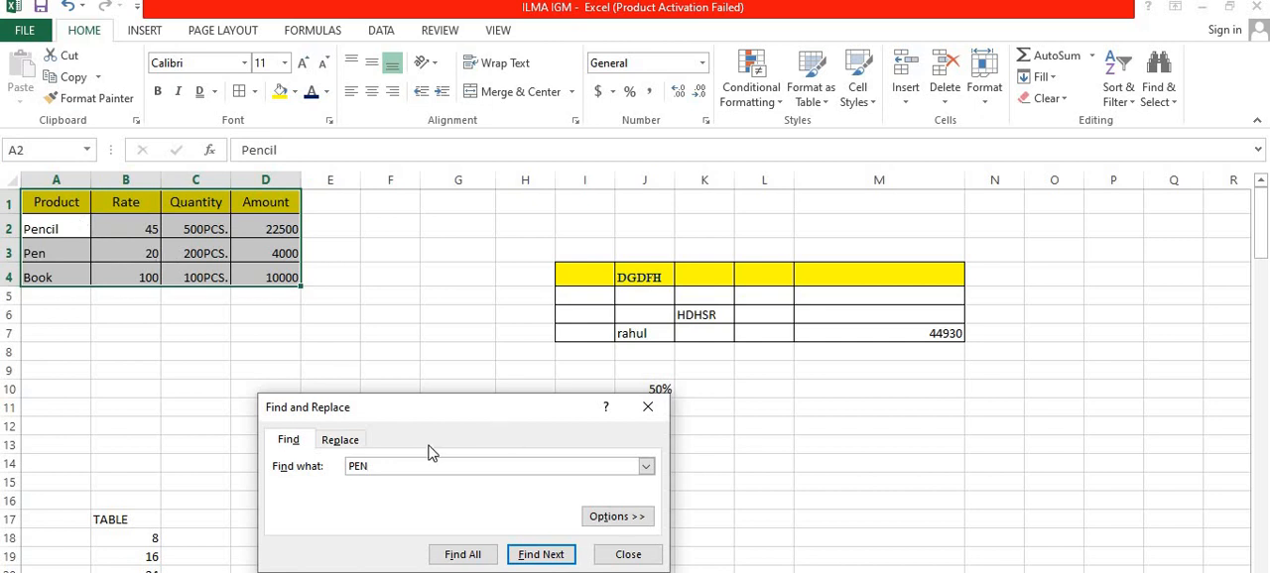
Step: Replace all occurrences of PEN in the product table with NOOT BOOK and close Find and Replace
left_click(1159, 84)
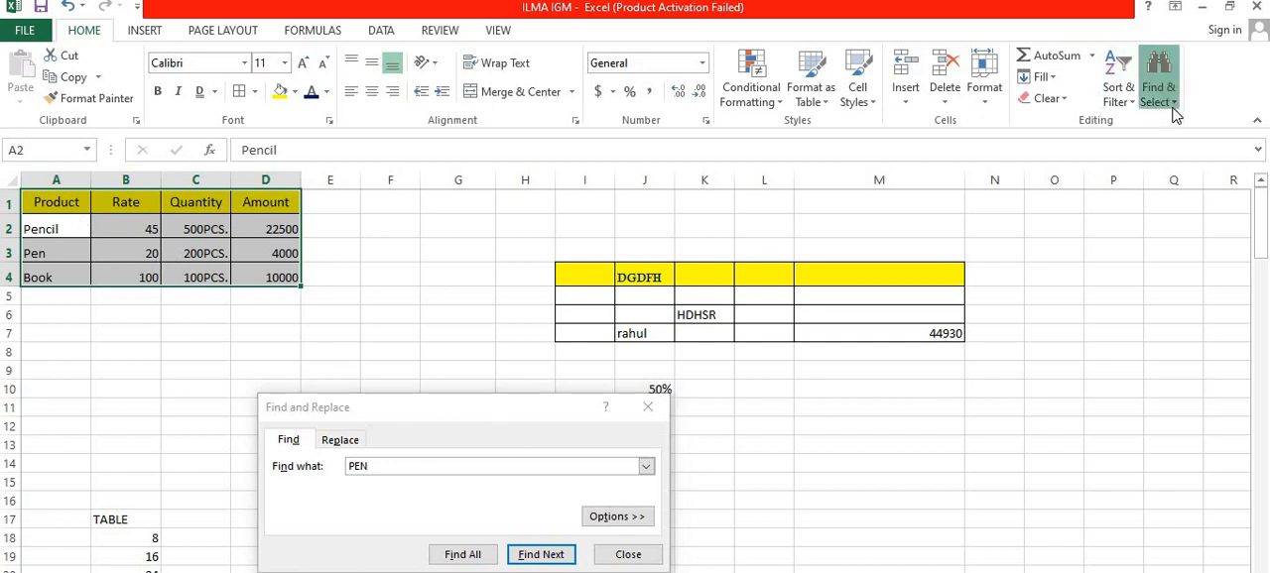
left_click(357, 443)
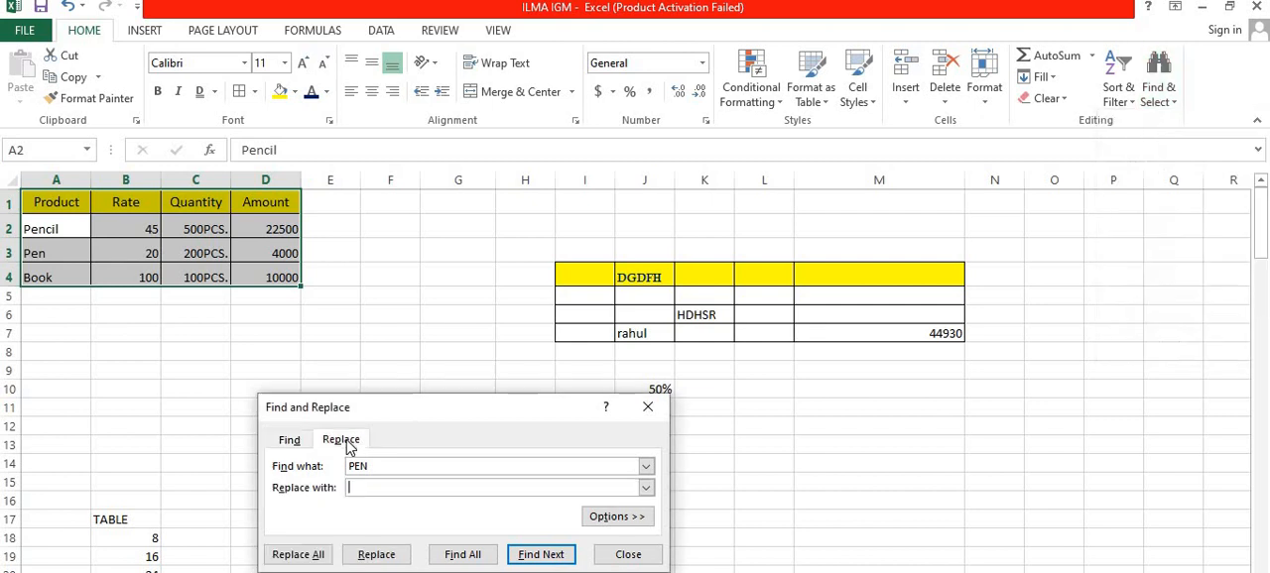
left_click(359, 487)
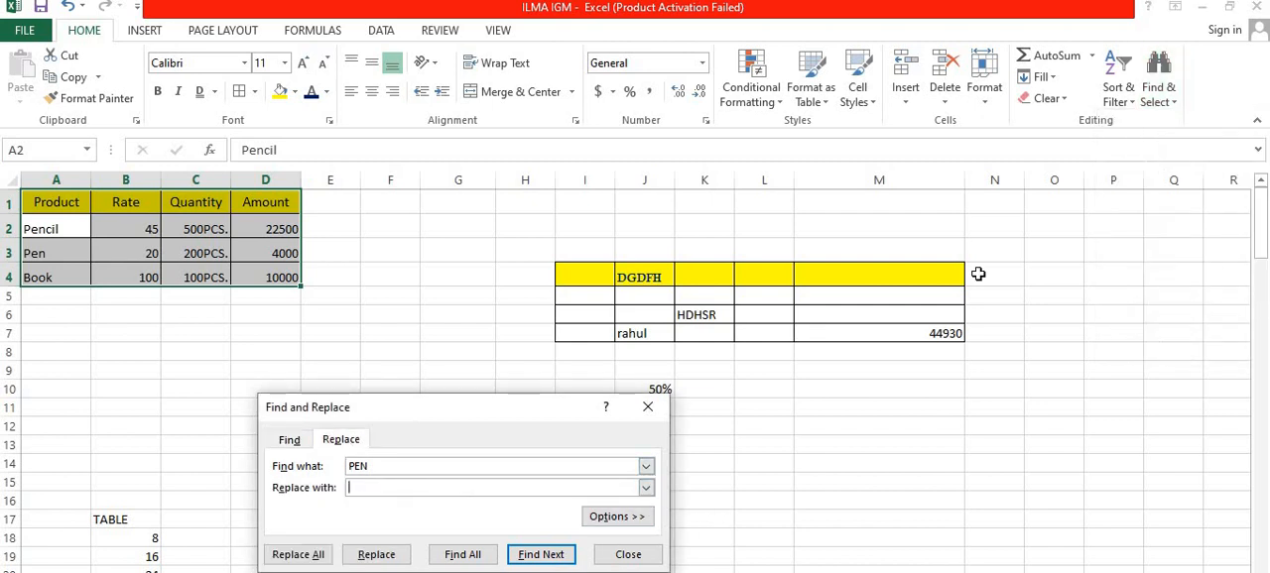
type("NO")
type("OT BOO")
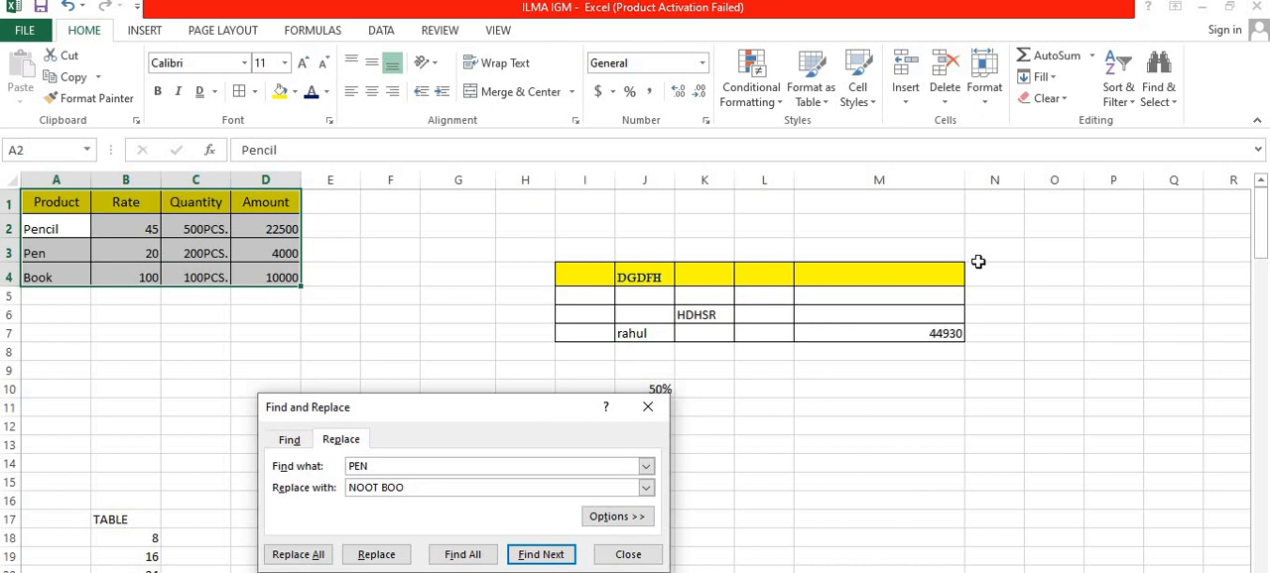
type("K")
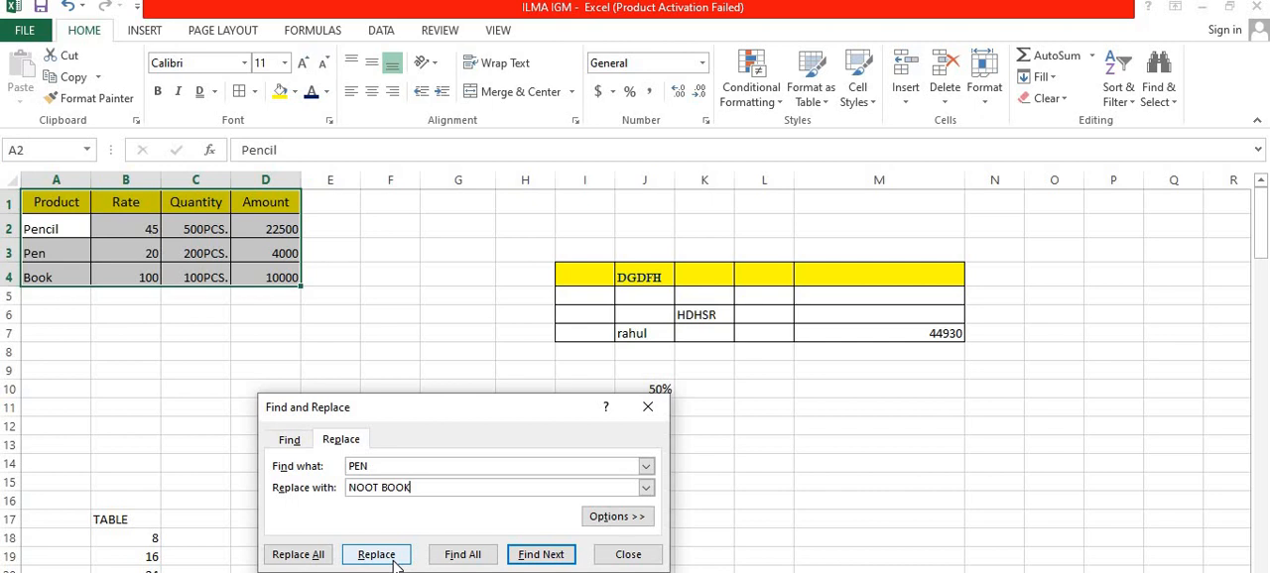
left_click(298, 555)
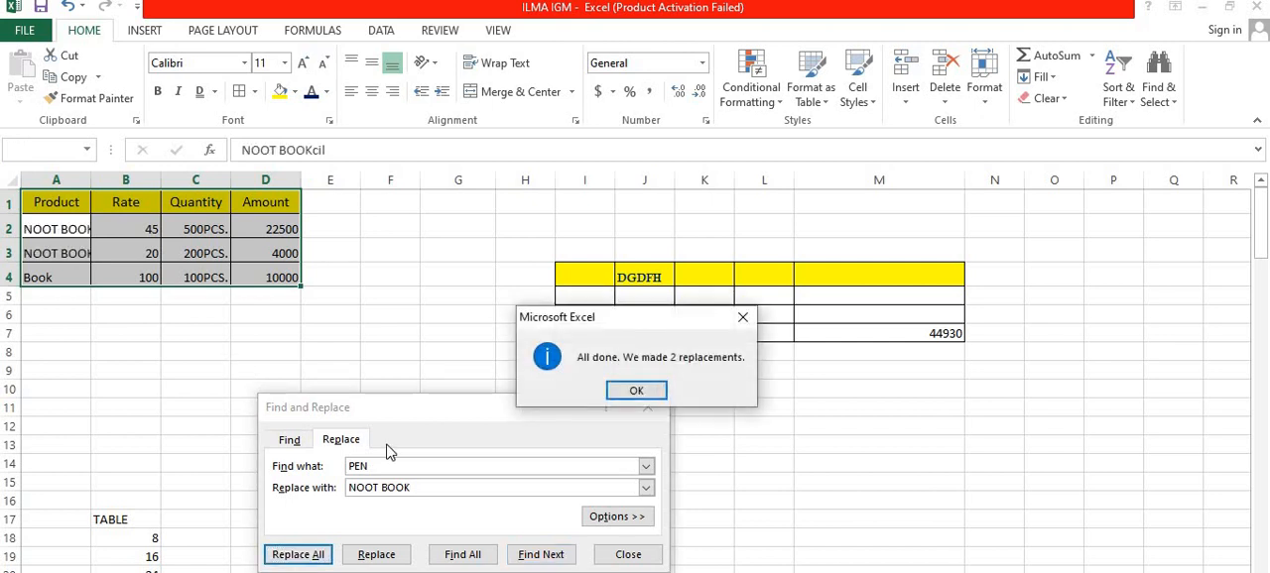
left_click(640, 389)
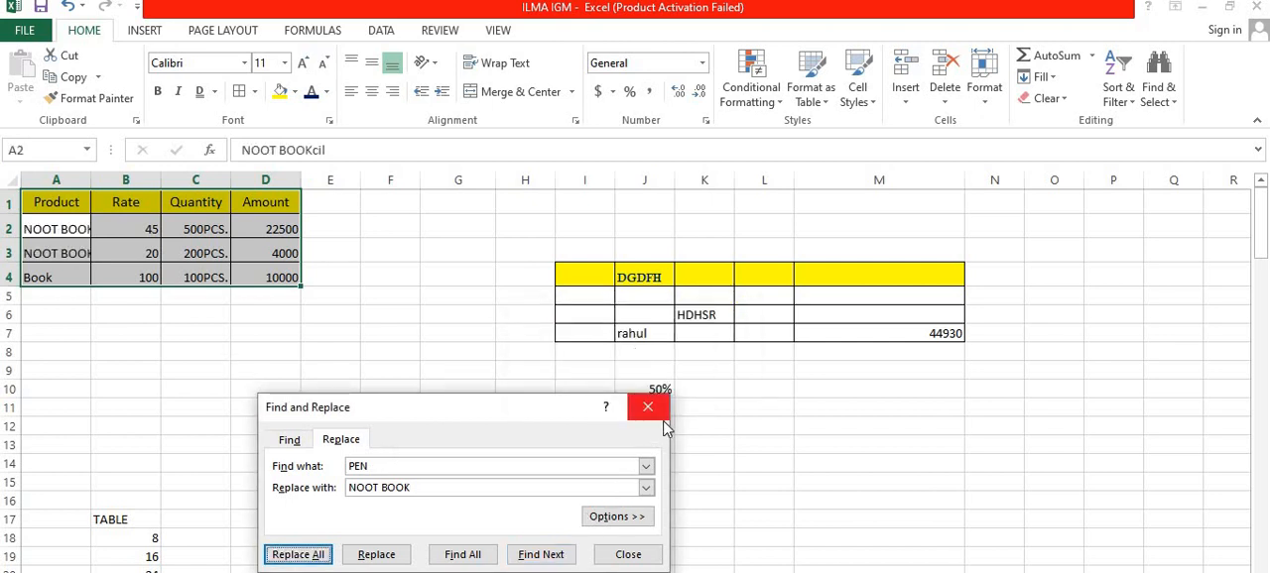
left_click(647, 407)
left_click(196, 297)
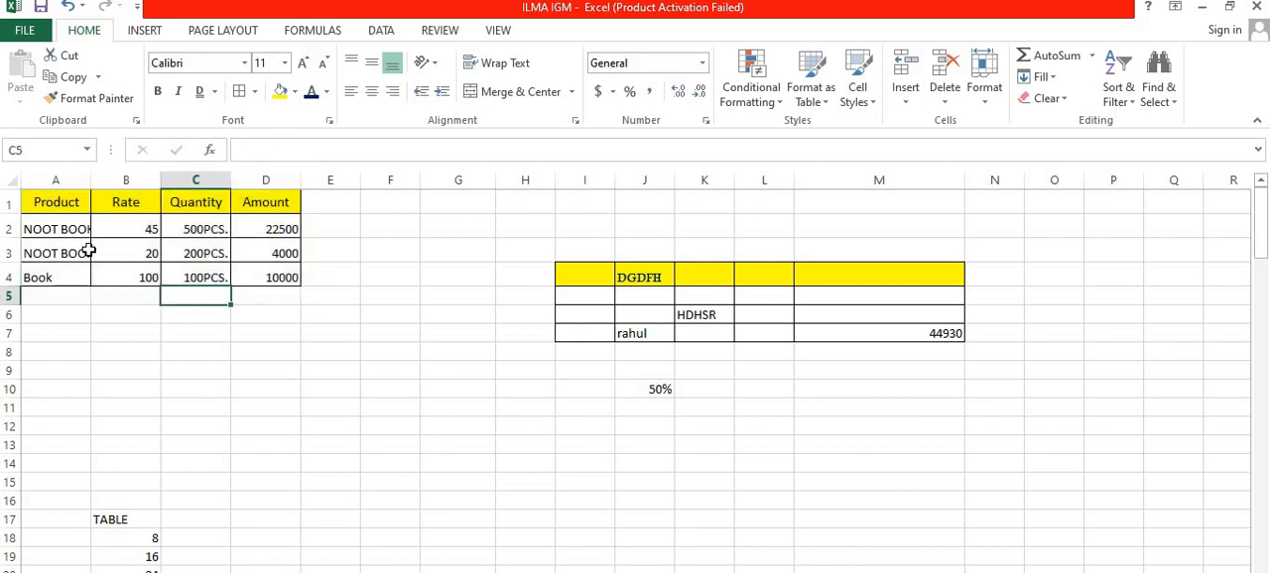
left_click(1163, 94)
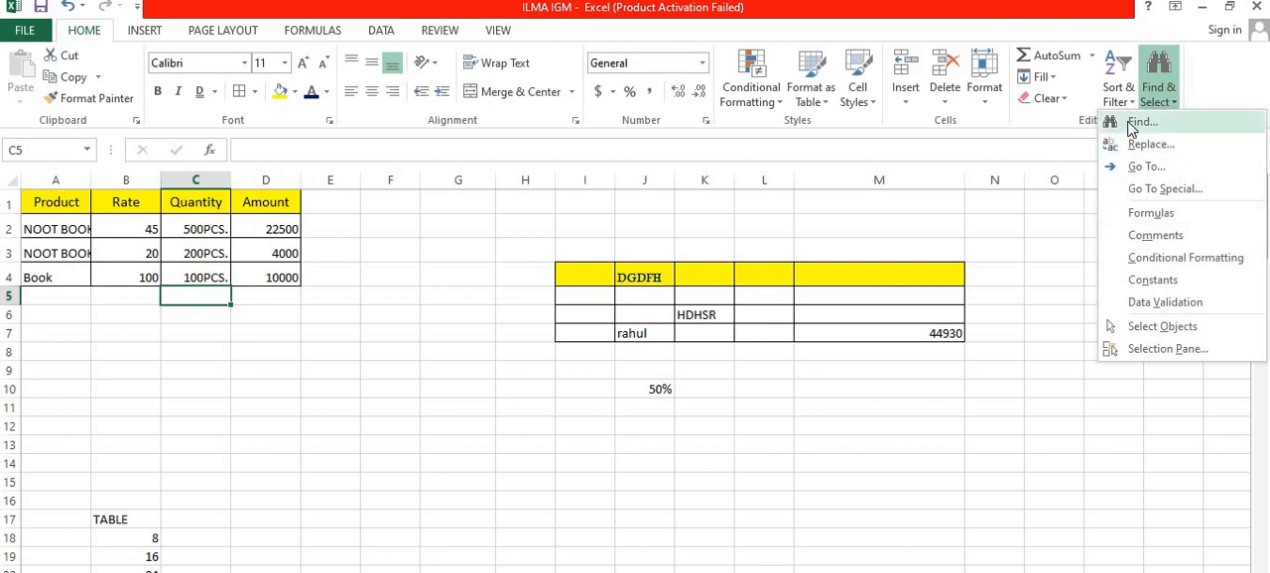
left_click(897, 148)
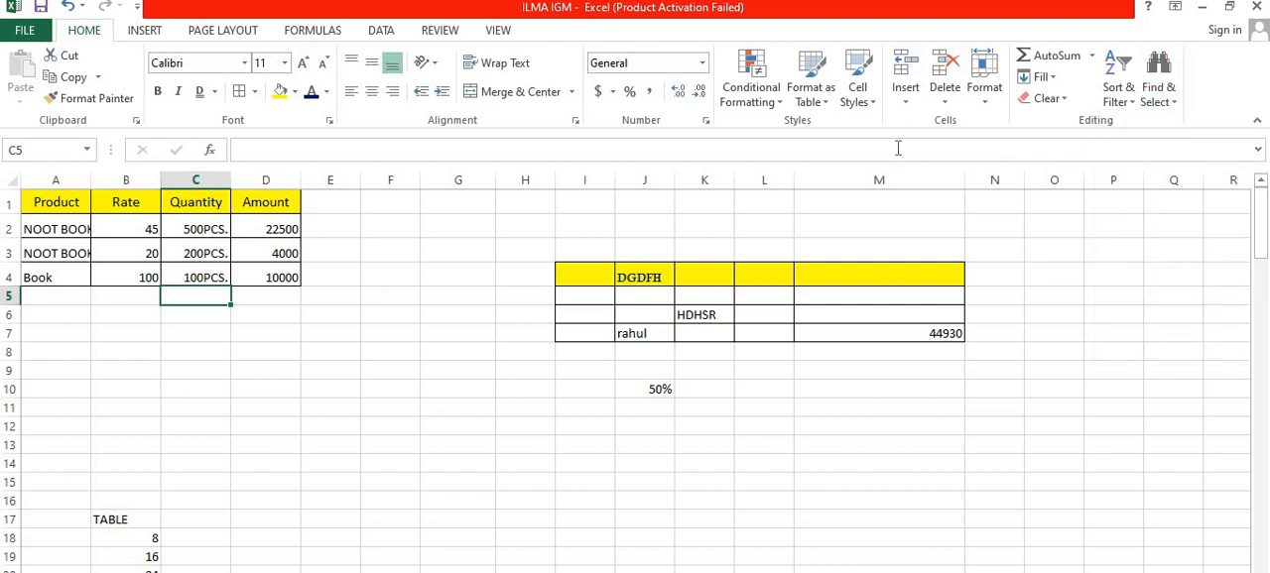